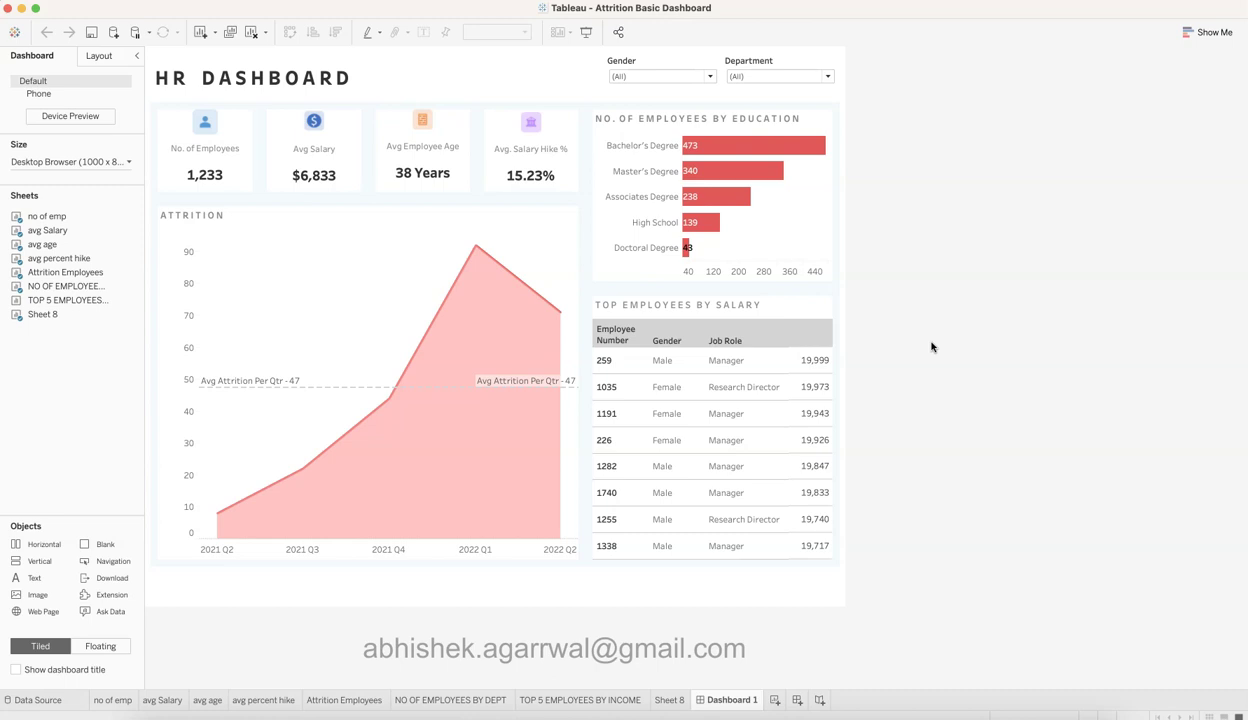
Review the worksheet behind the No. of Employees card and return to Dashboard 1
left_click(515, 368)
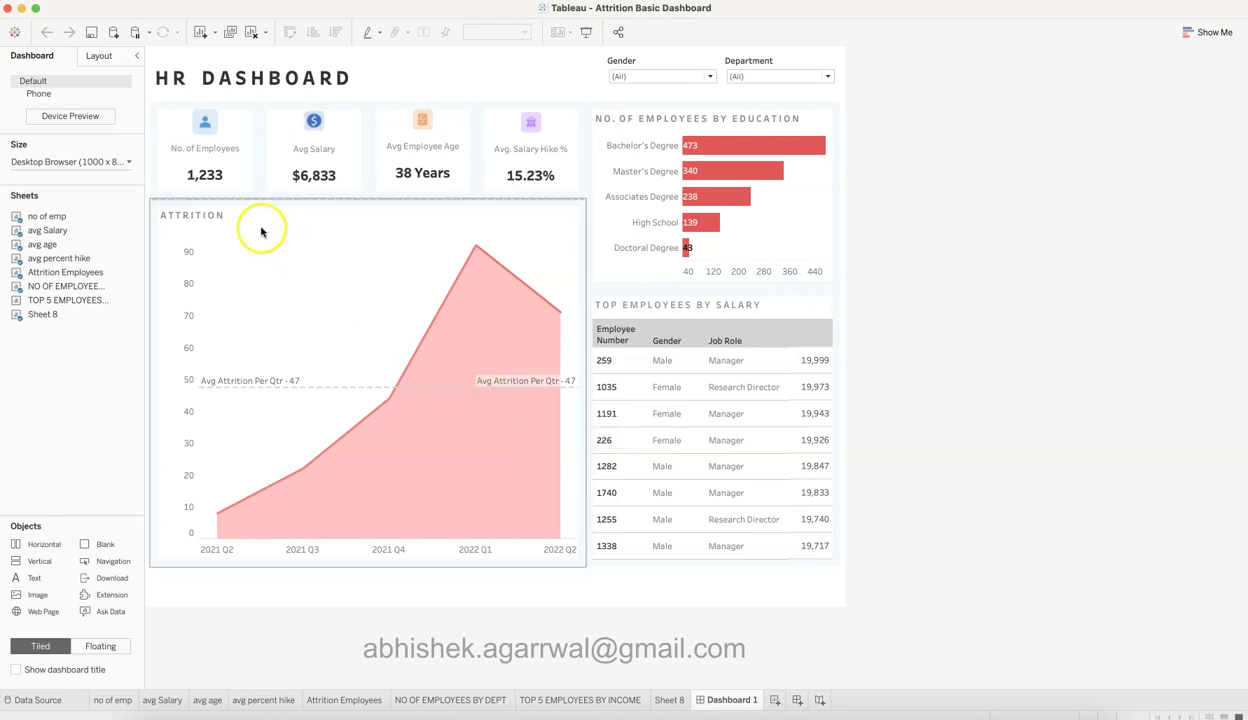
left_click(234, 146)
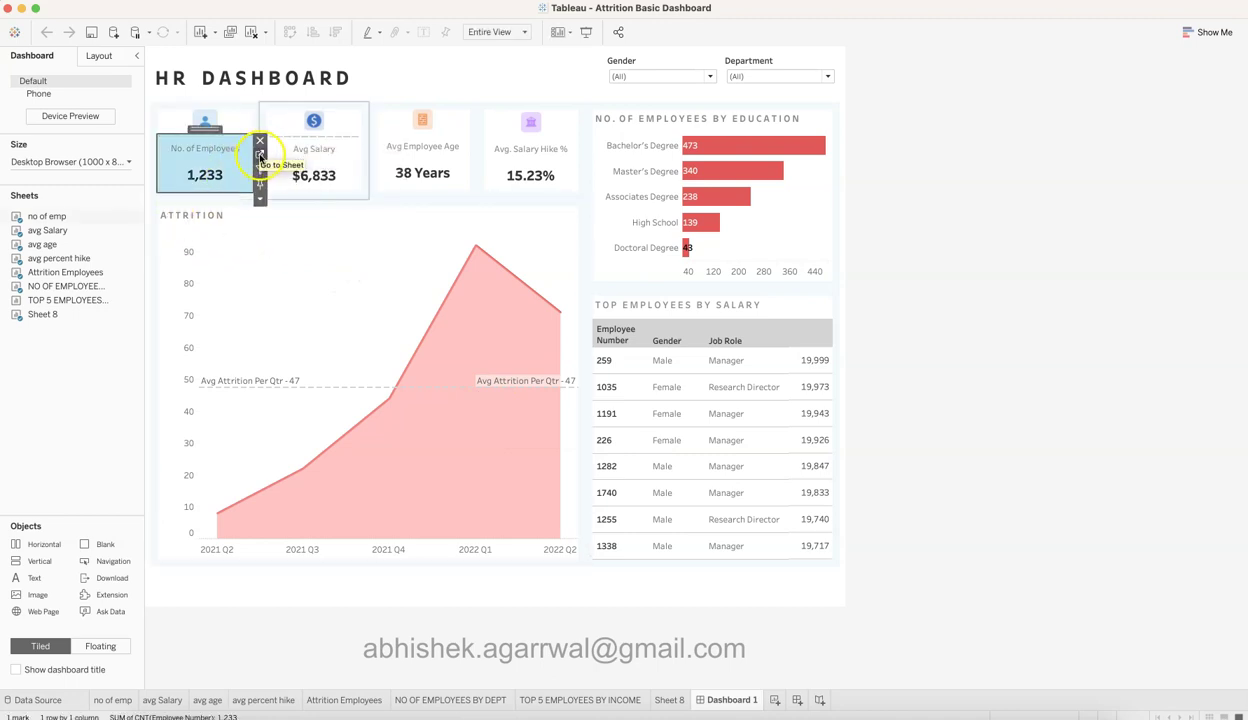
left_click(260, 157)
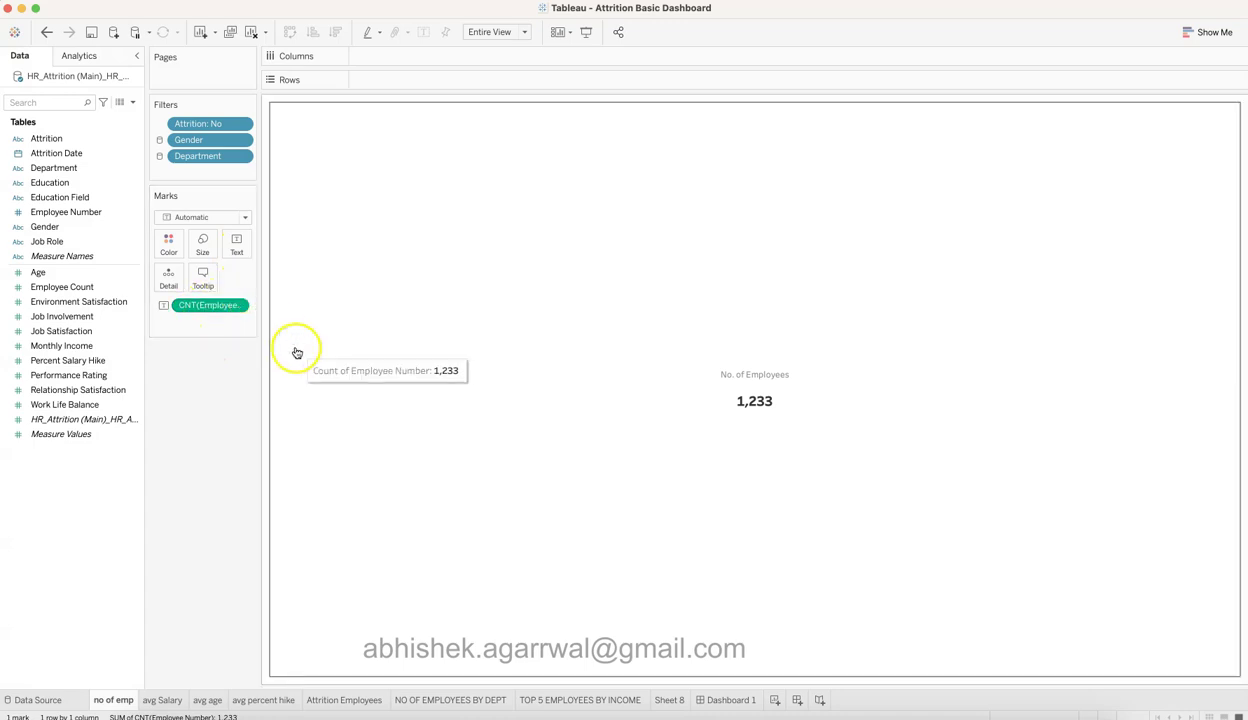
left_click(718, 699)
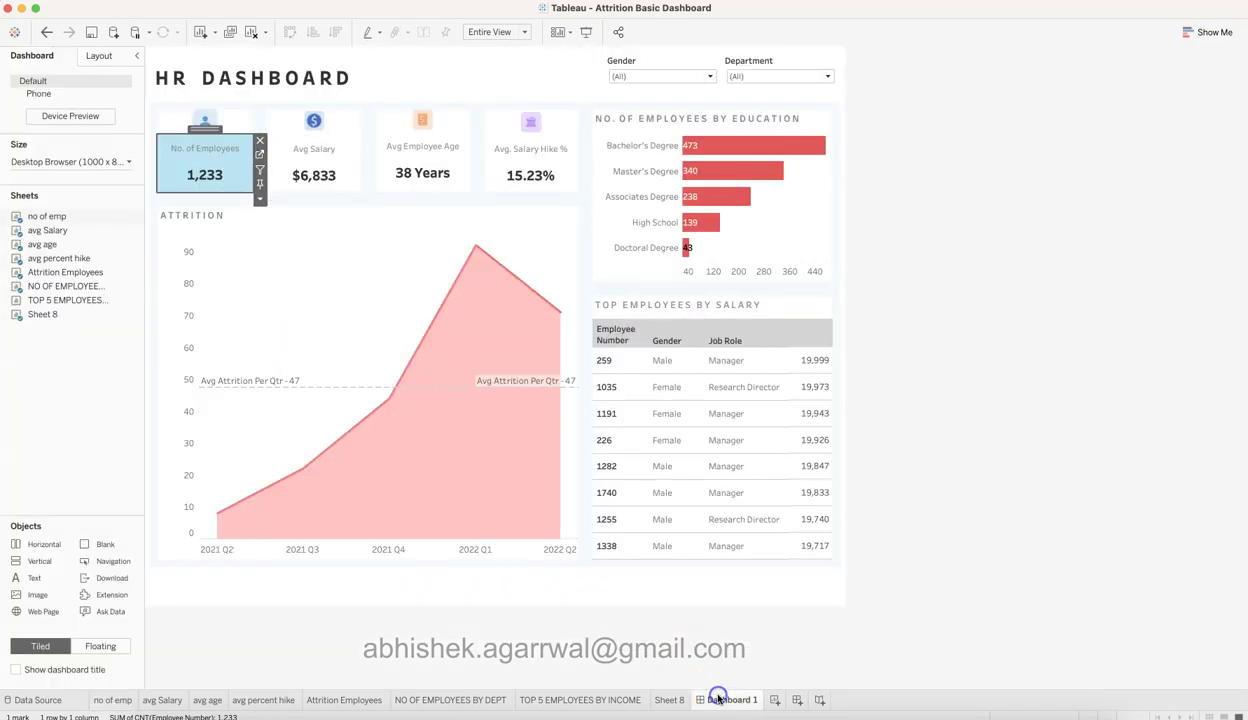
left_click(222, 174)
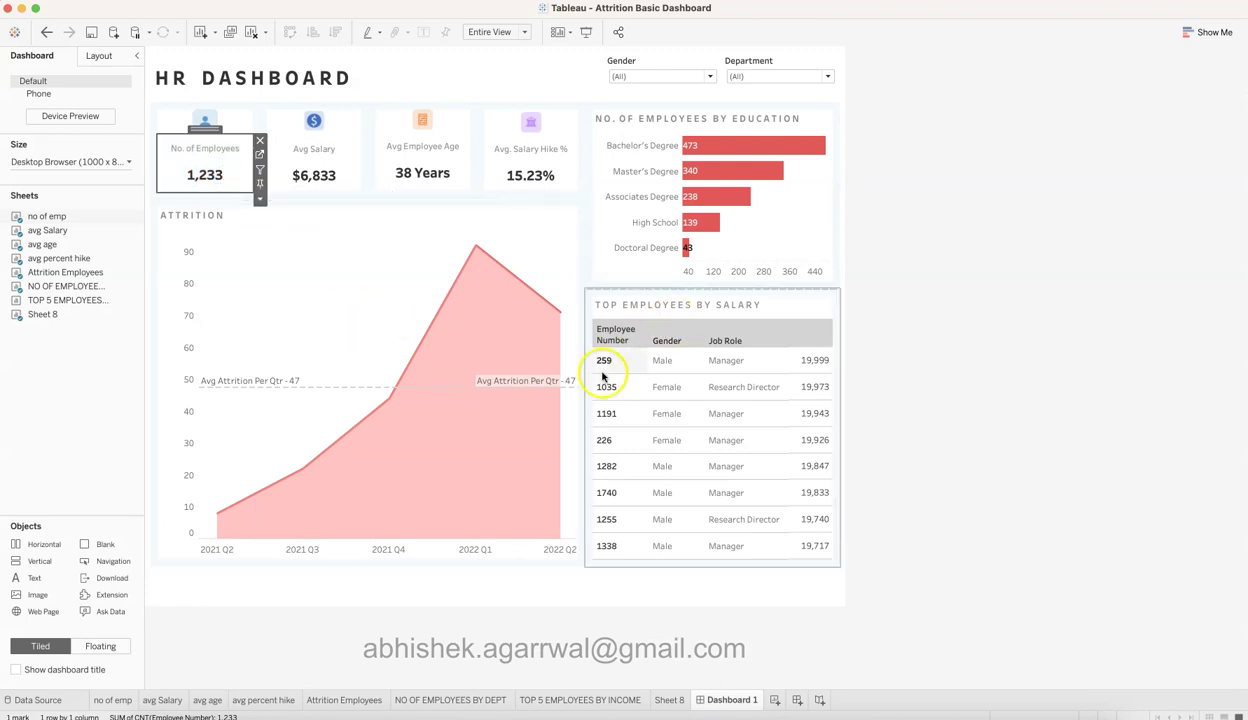
Review the avg Salary, avg age and avg percent hike worksheets and return to Dashboard 1
left_click(172, 699)
left_click(210, 699)
left_click(262, 701)
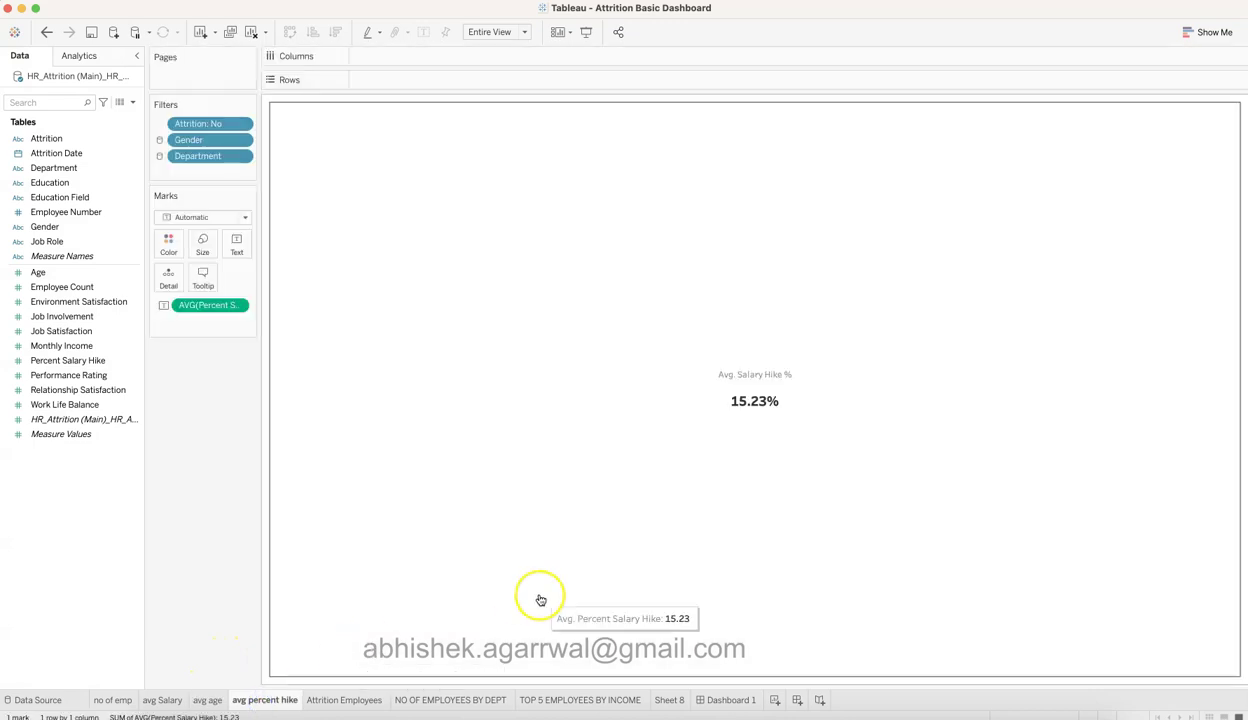
left_click(712, 699)
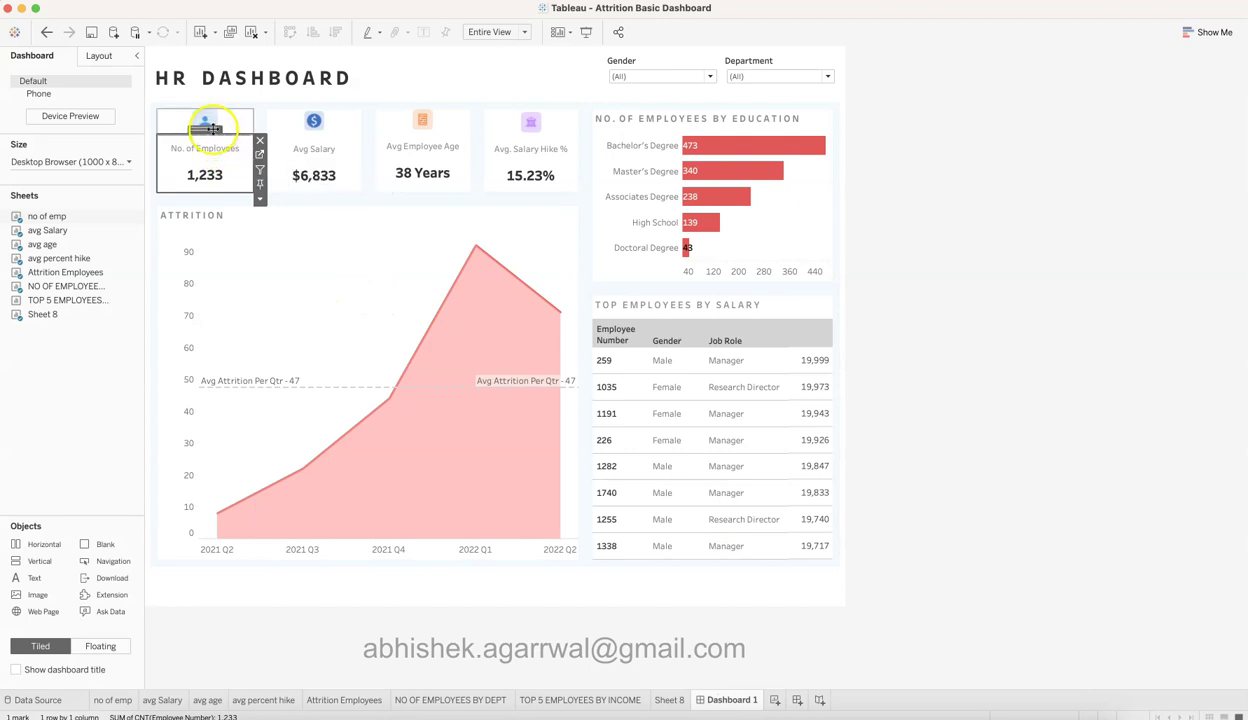
left_click(876, 210)
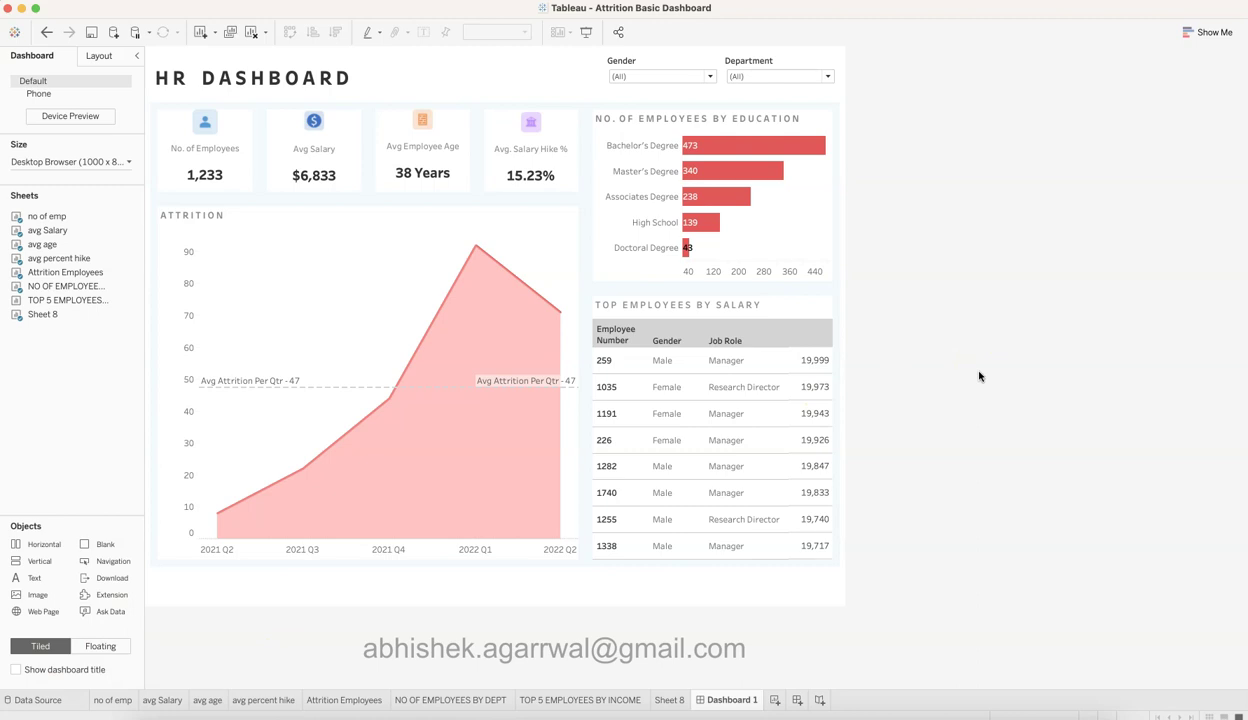
In the HR Attrition Dashboard workbook, try the Show Only Attrition switch on and off
left_click(1005, 357)
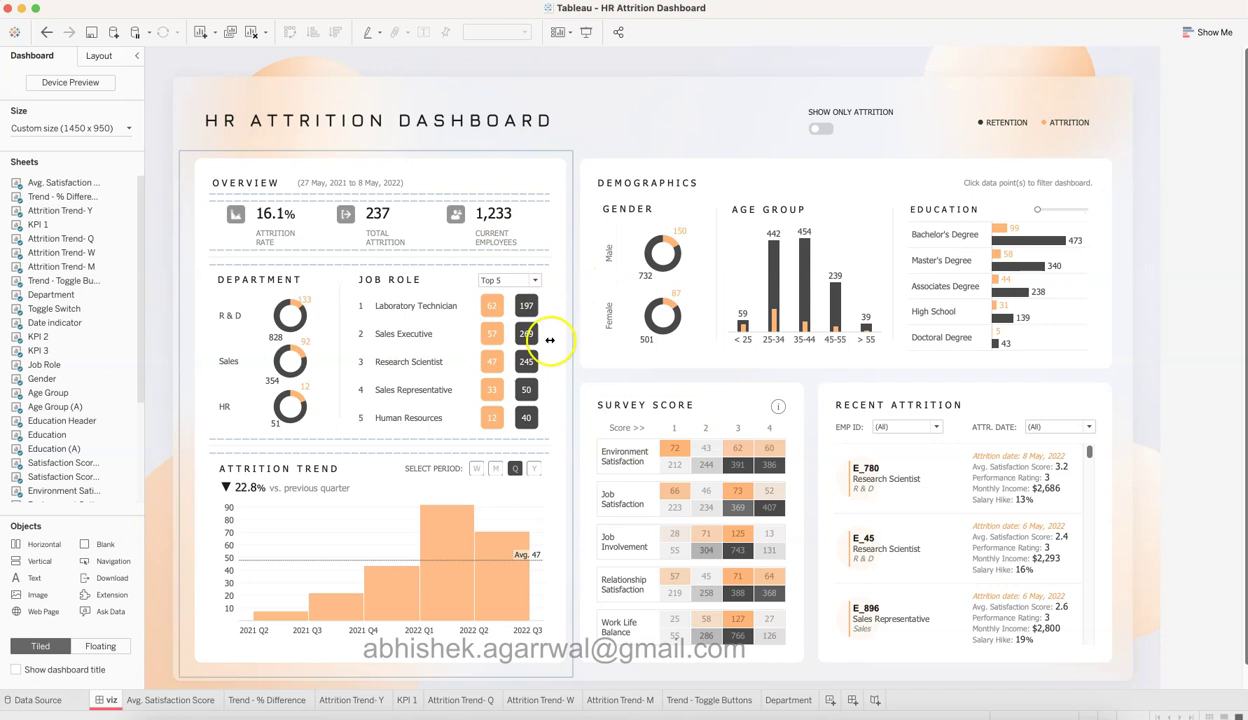
left_click(822, 130)
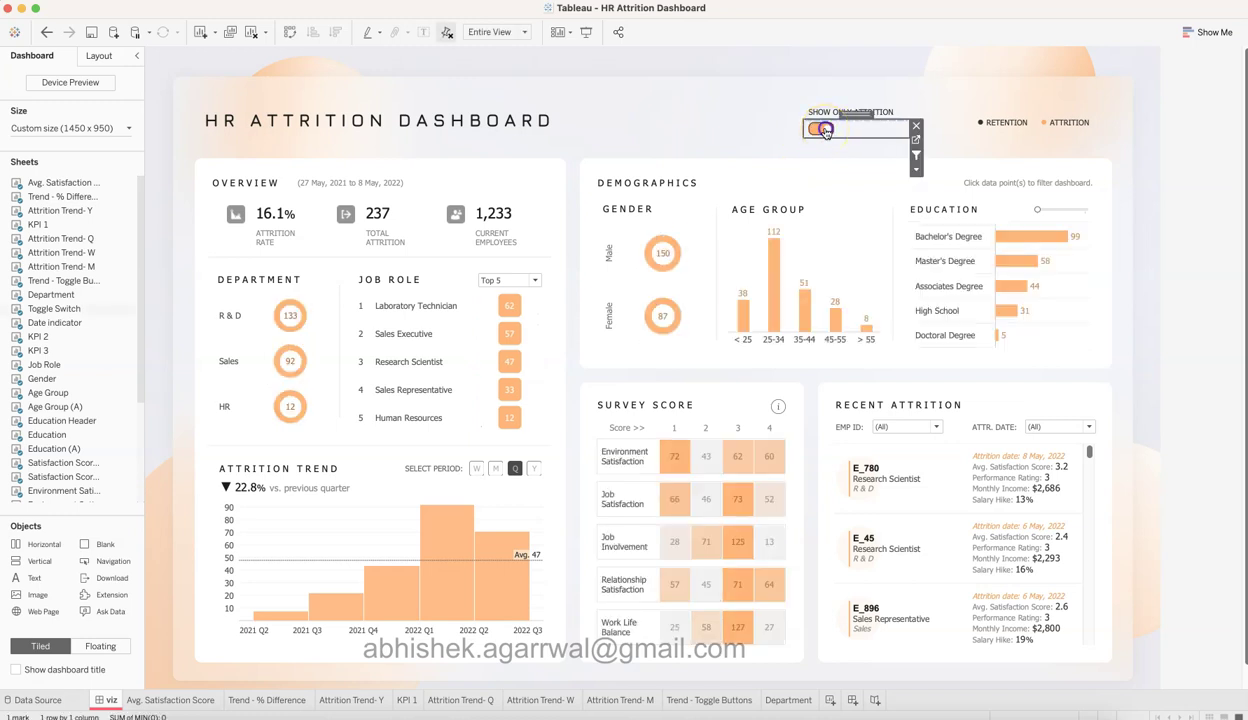
left_click(813, 131)
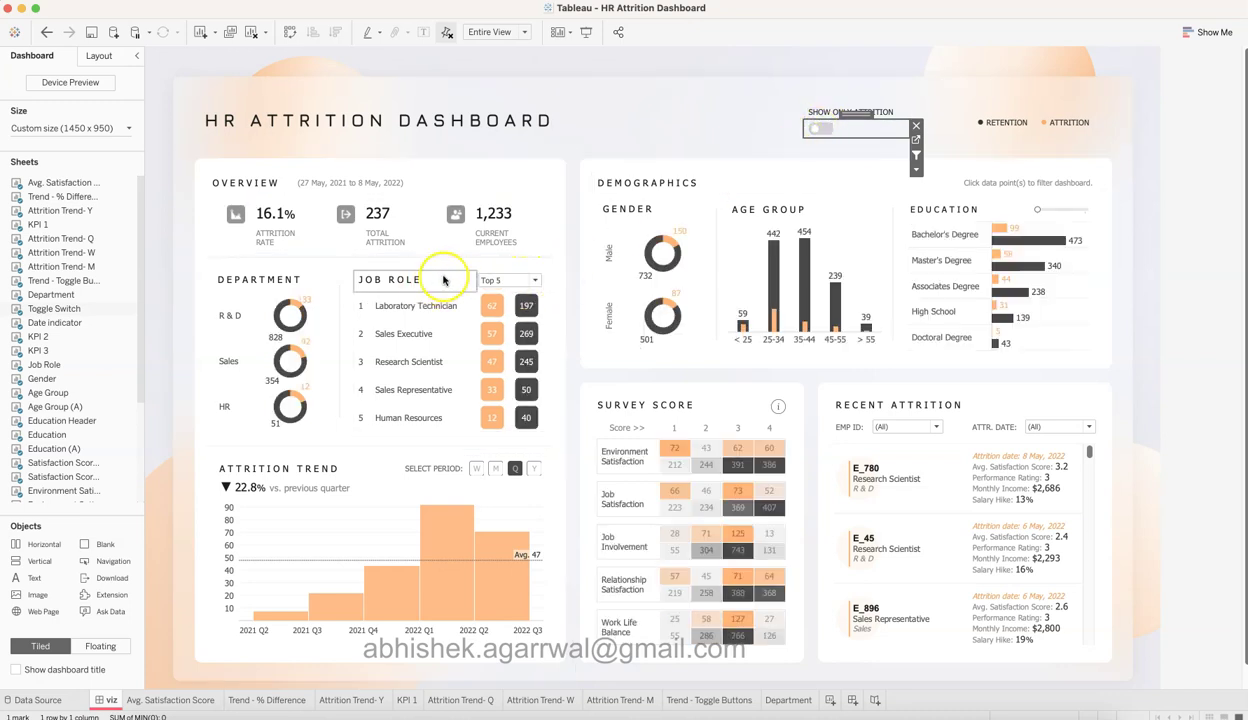
Preview the Attrition Trend chart by week and month, and return it to the quarterly period
left_click(478, 470)
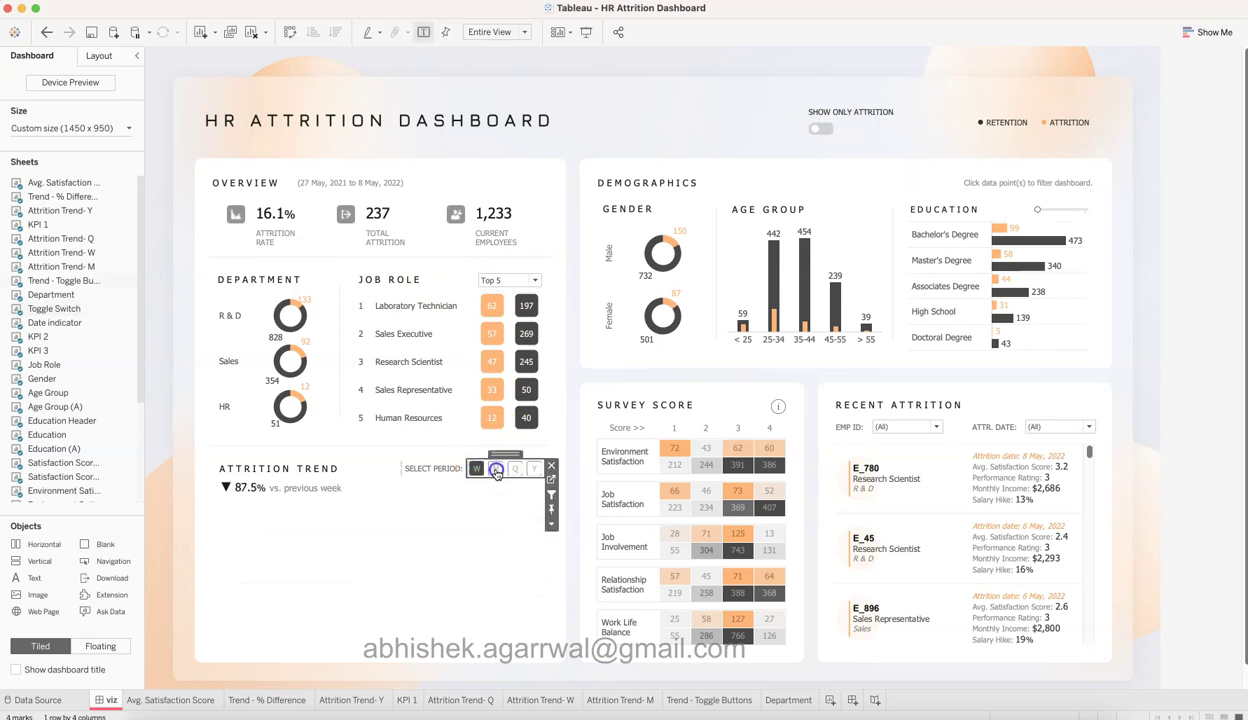
left_click(495, 469)
left_click(513, 469)
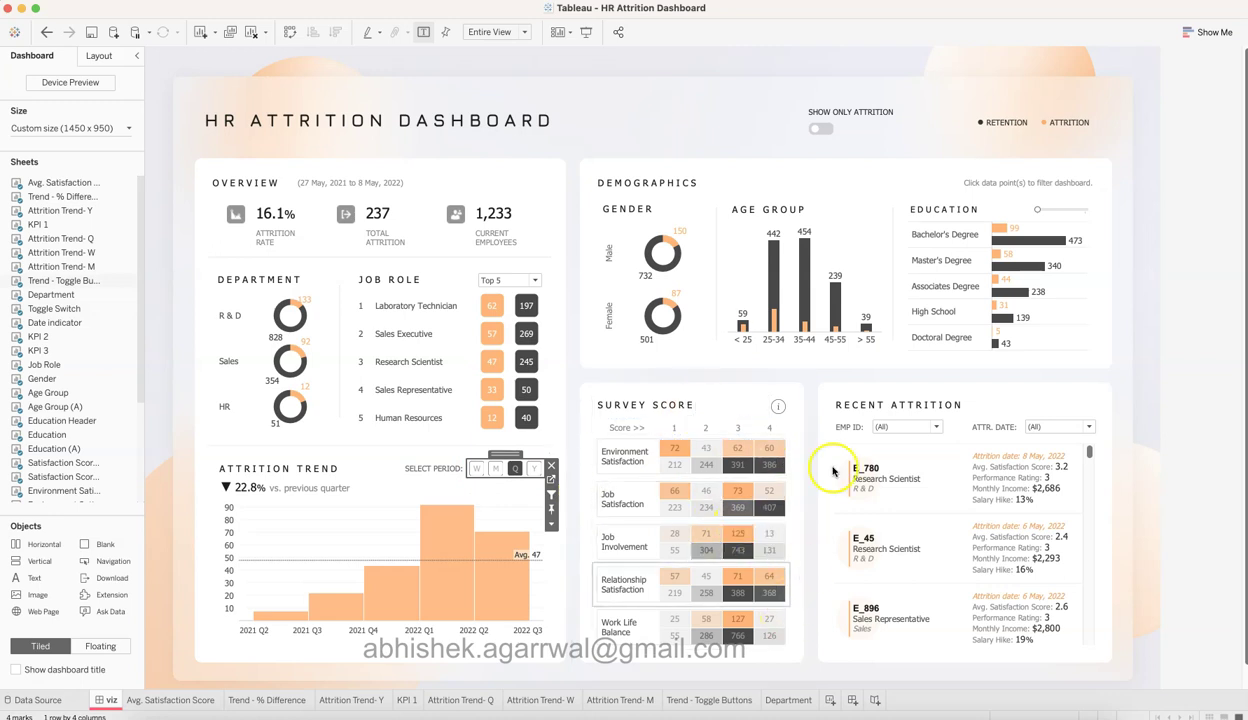
left_click(1183, 489)
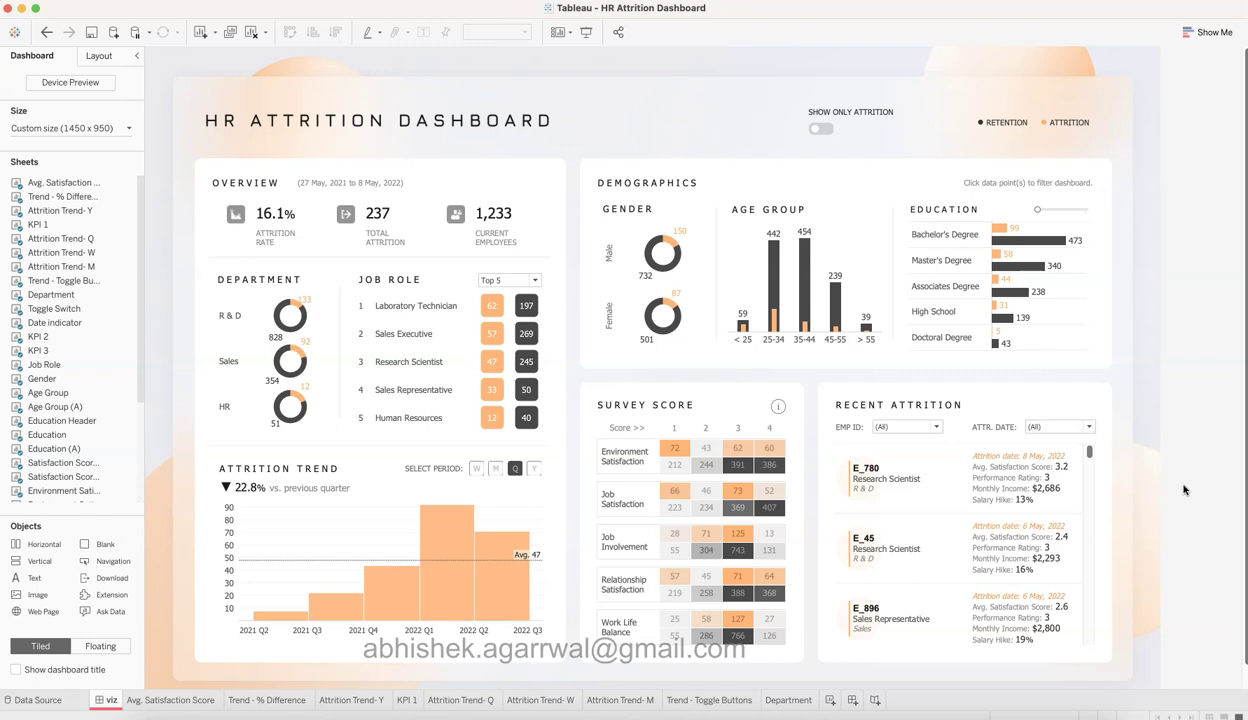
Switch back to the Attrition Basic Dashboard workbook and examine the employee count, salary, age and salary hike cards
left_click(1184, 454)
left_click(1183, 431)
key("super+grave")
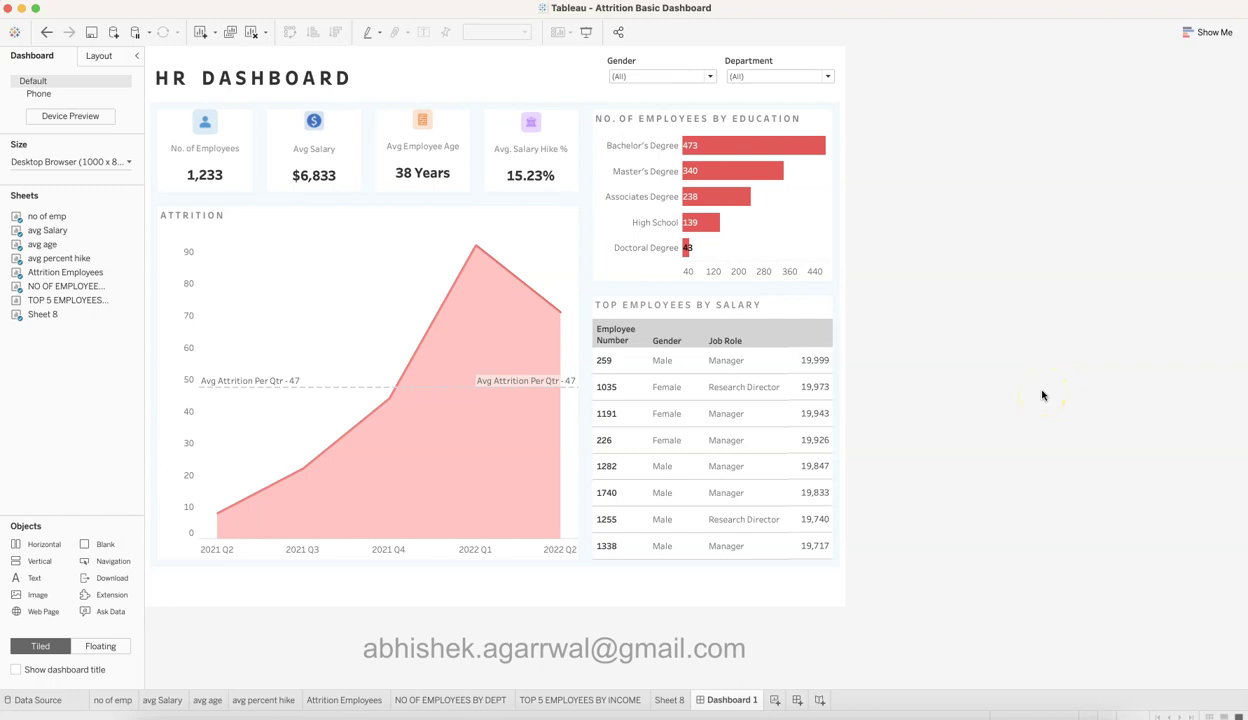
left_click(987, 375)
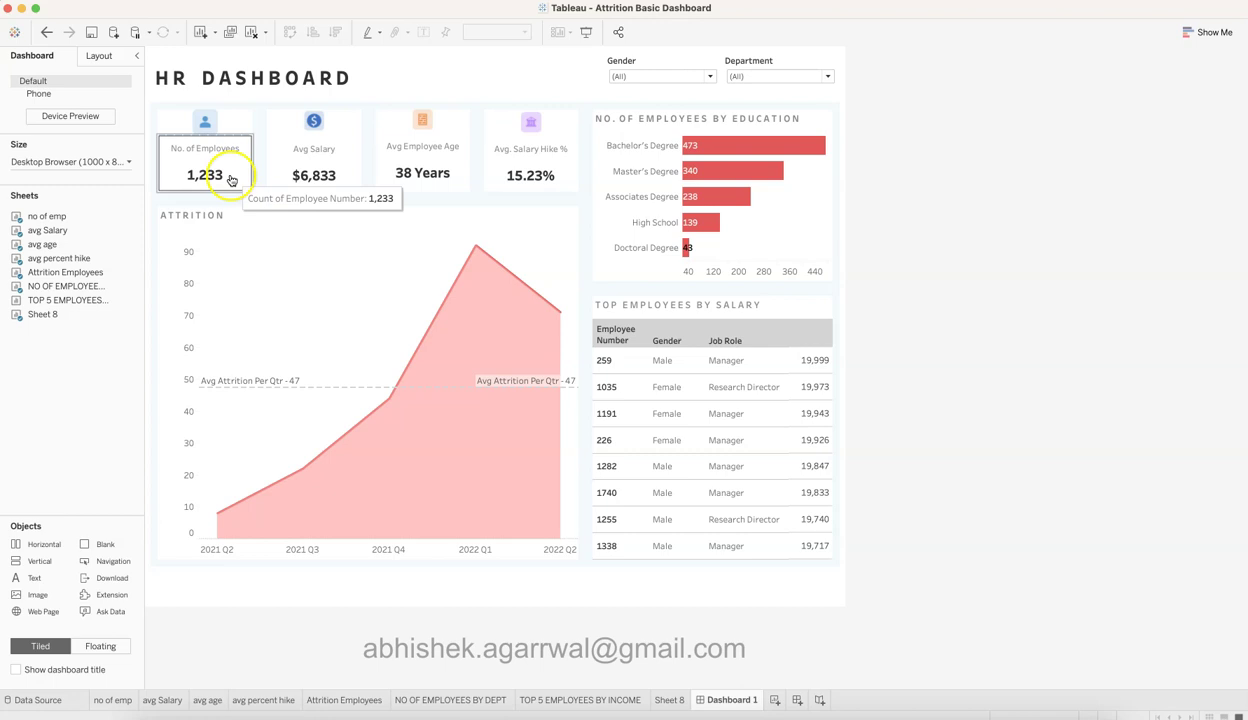
mouse_move(302, 176)
mouse_move(232, 175)
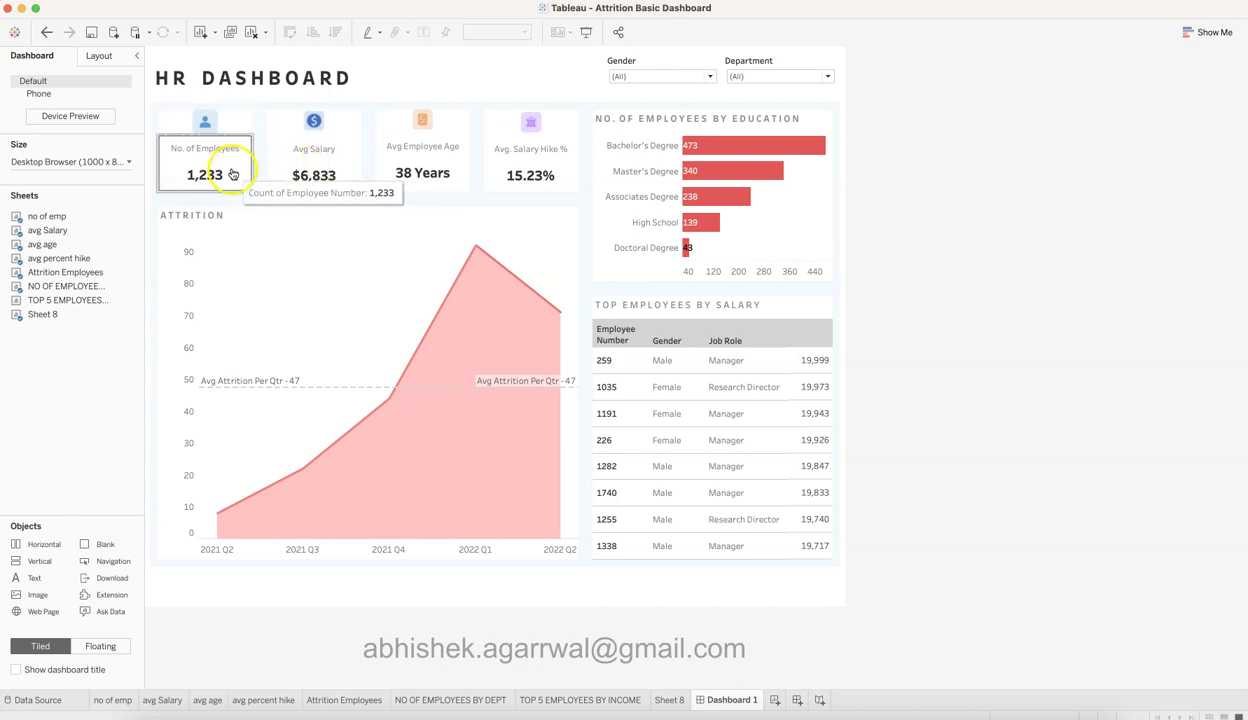
mouse_move(427, 183)
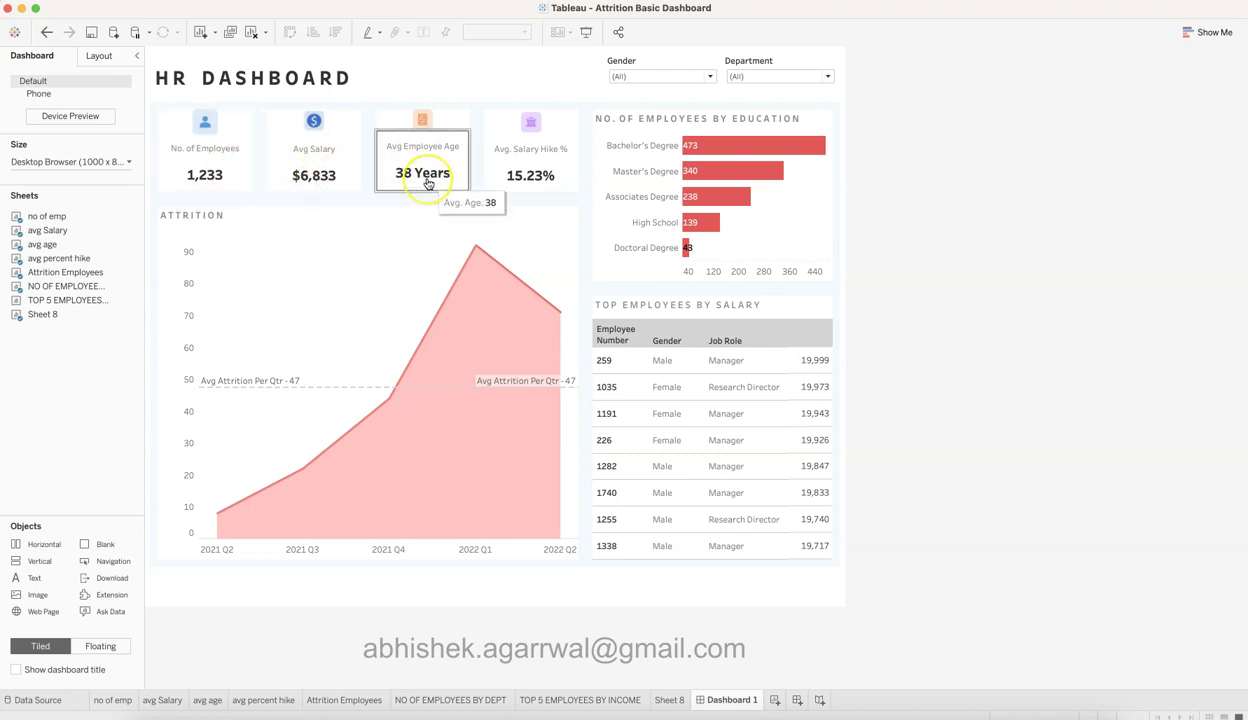
mouse_move(517, 177)
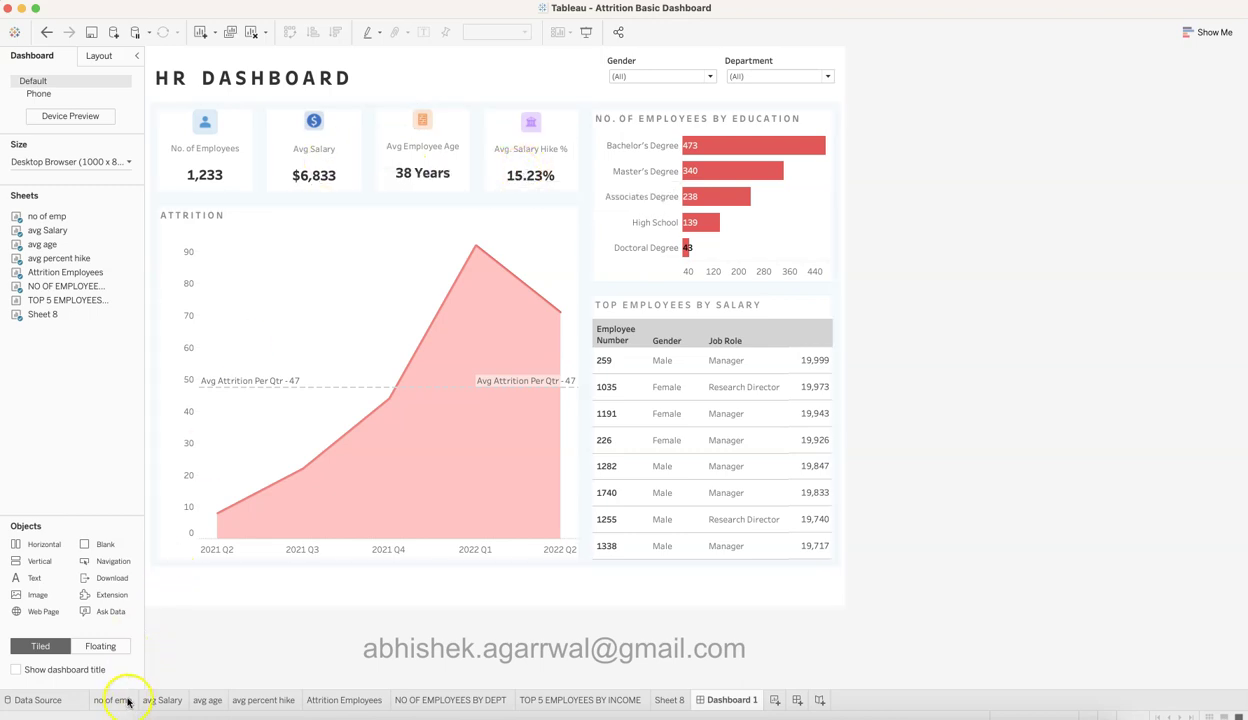
Open the no of emp worksheet and examine how the Employee Number count is placed on its text mark
mouse_move(125, 703)
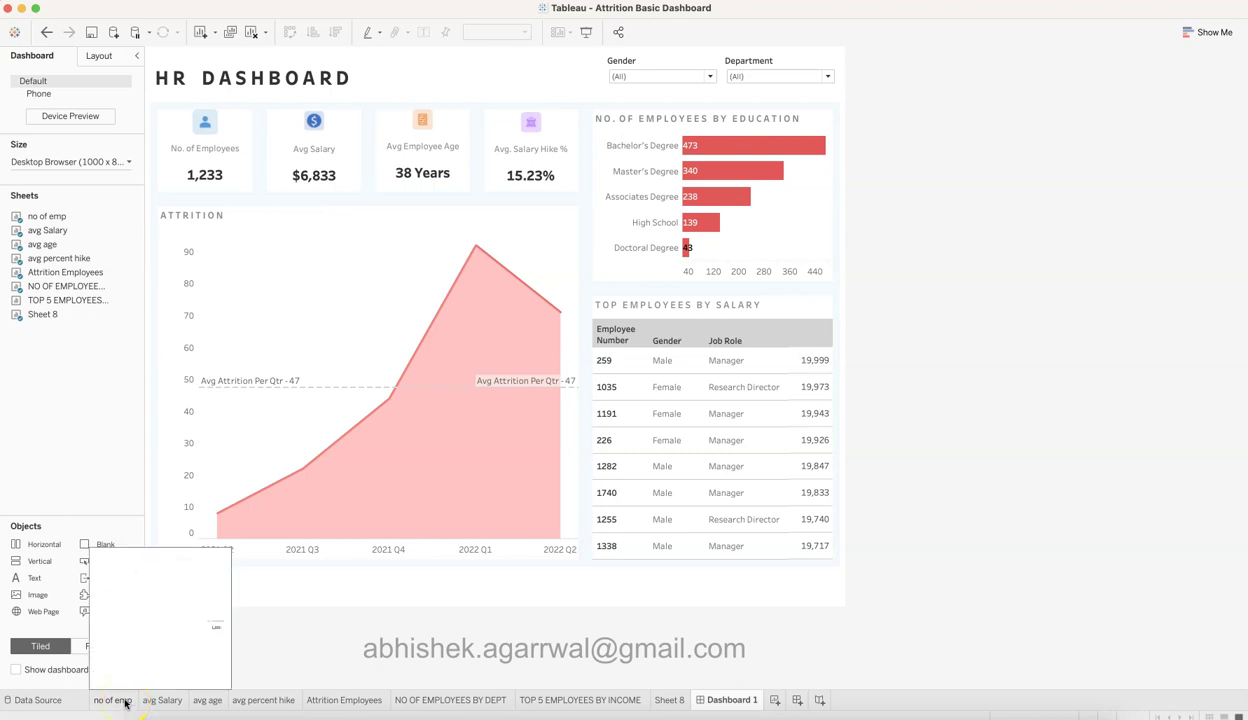
left_click(125, 703)
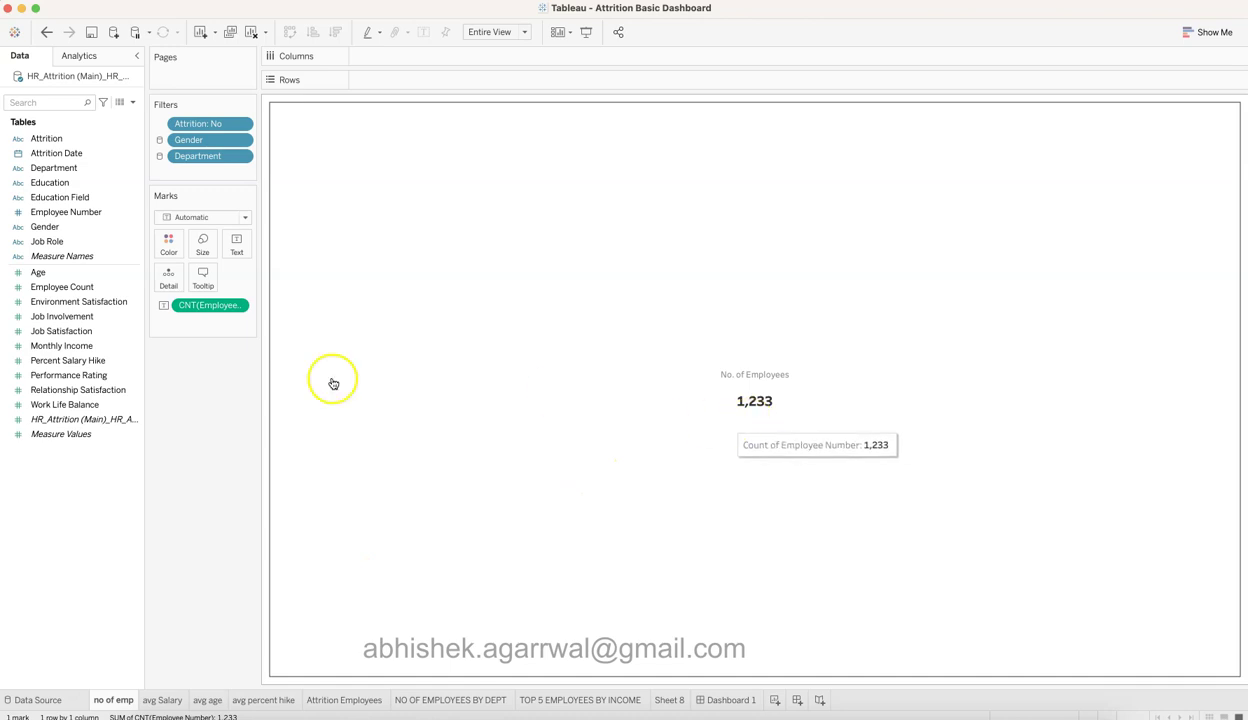
left_click(72, 375)
left_click(213, 306)
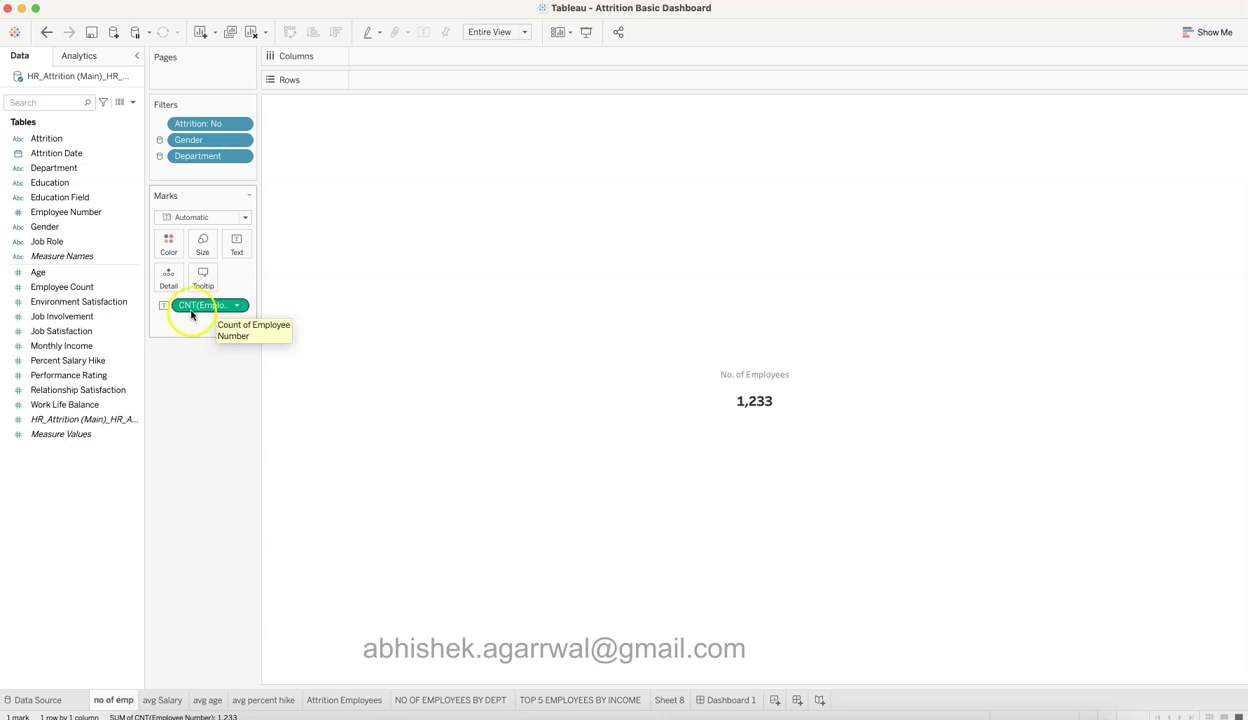
left_click(75, 226)
left_click(223, 315)
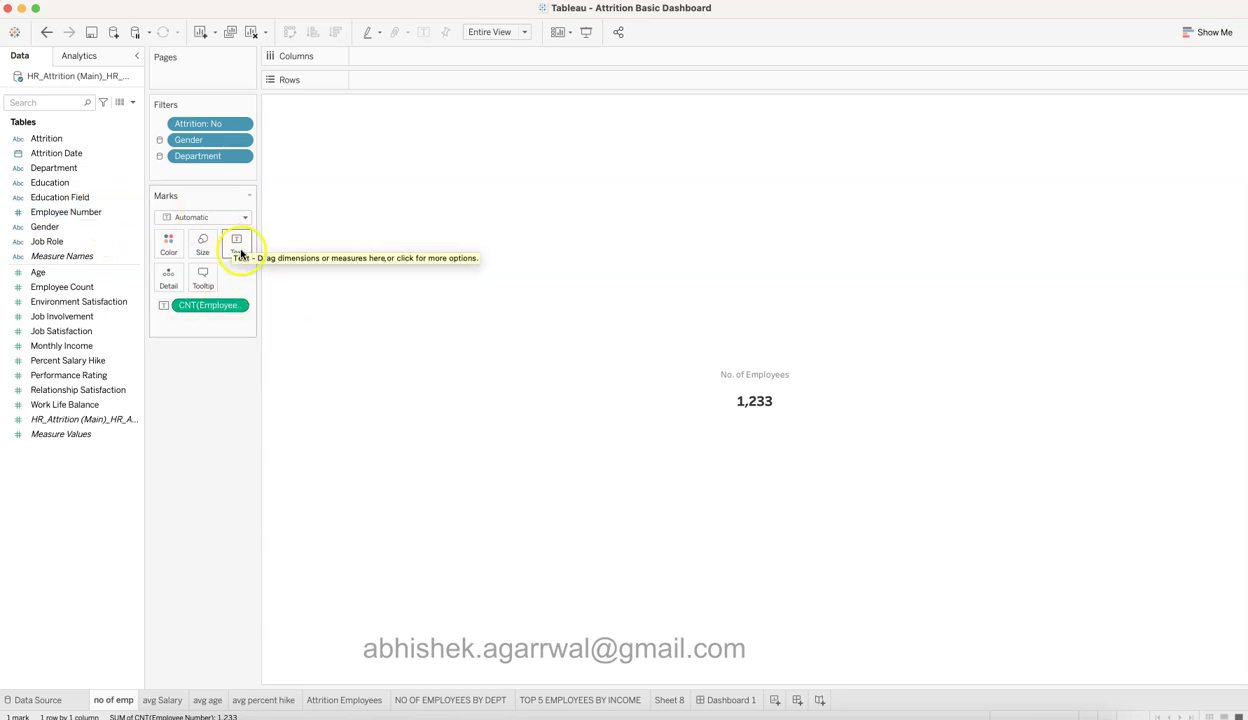
mouse_move(730, 398)
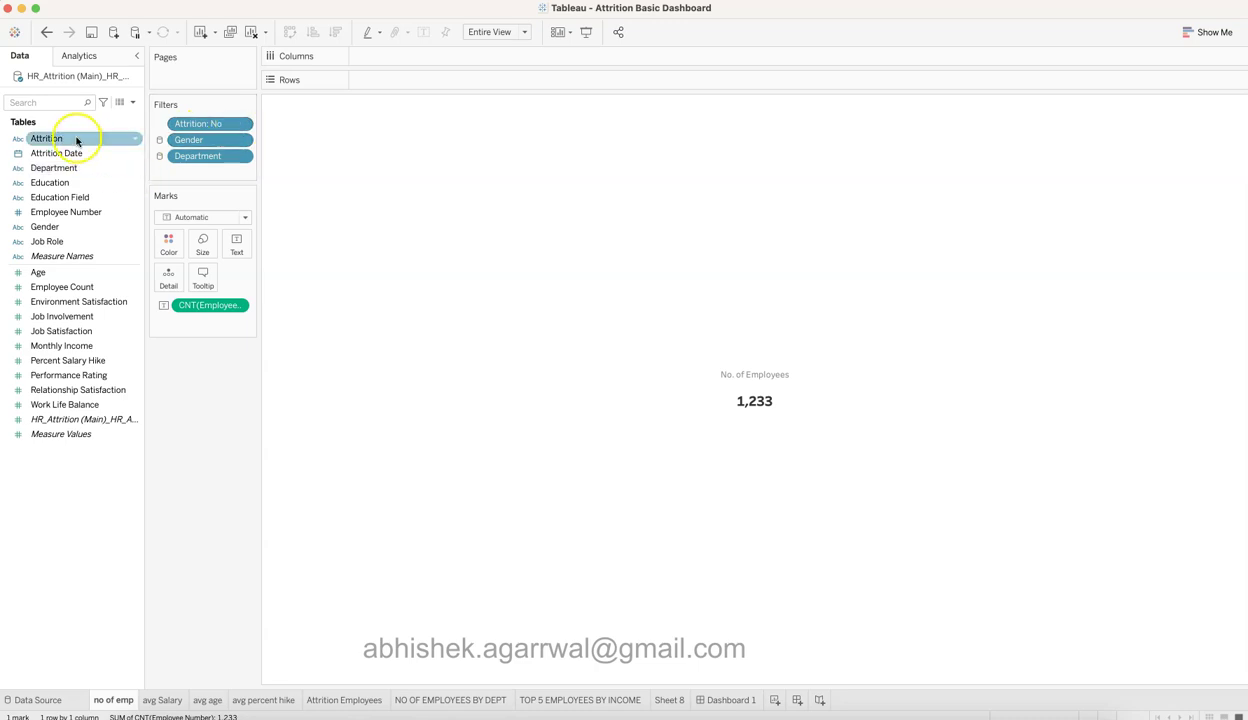
Inspect the Attrition filter settings of the no of emp worksheet and close them
left_click(240, 126)
left_click(240, 140)
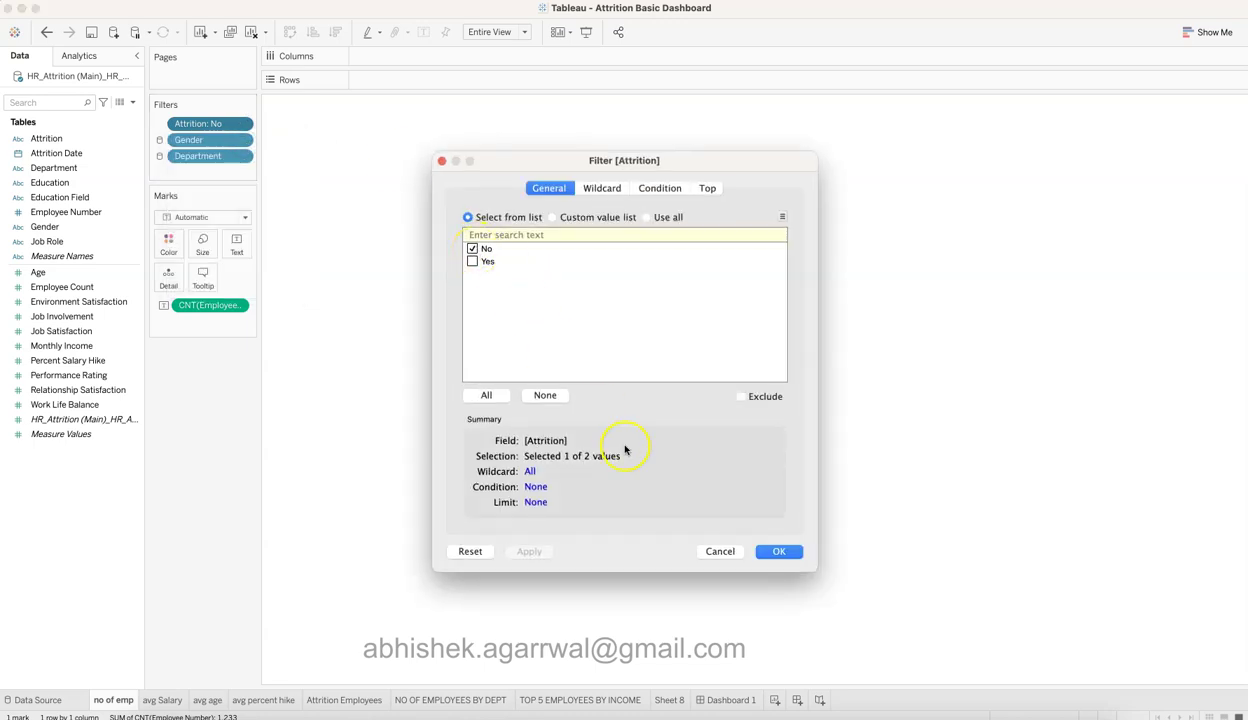
left_click(778, 552)
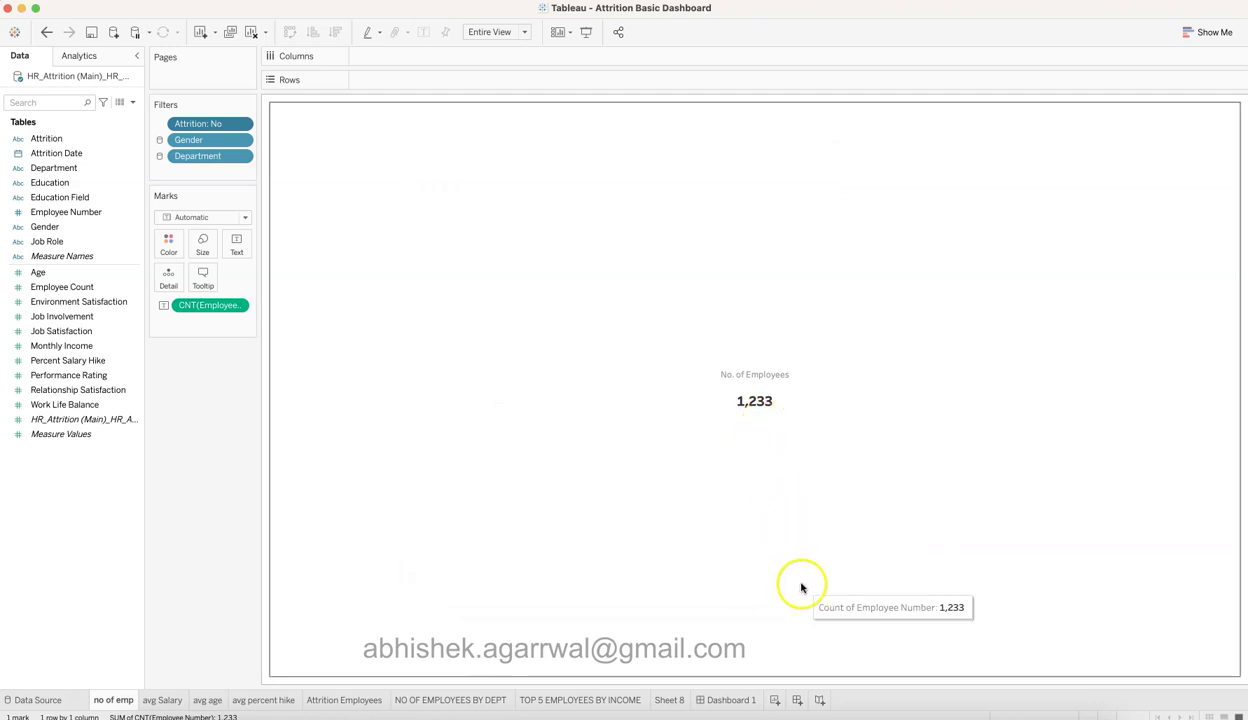
Create a new worksheet and display Employee Number as text, aggregated as a count
left_click(778, 699)
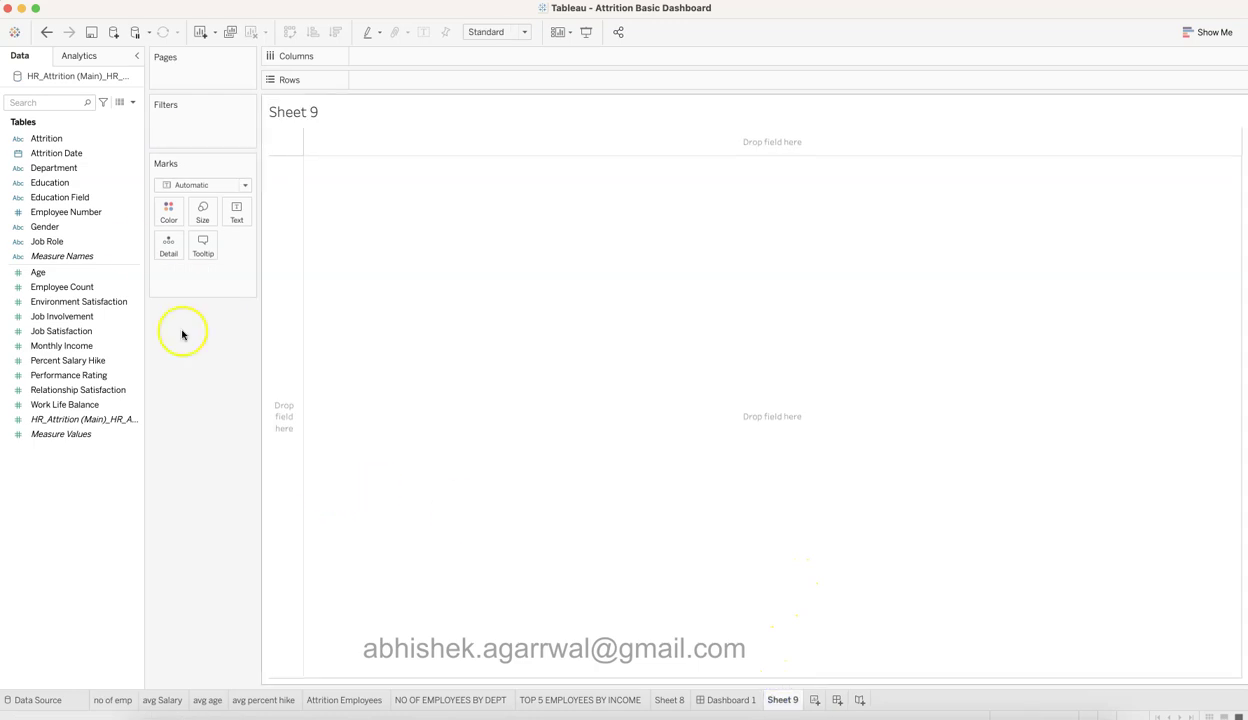
left_click(96, 217)
left_click_drag(96, 217, 238, 218)
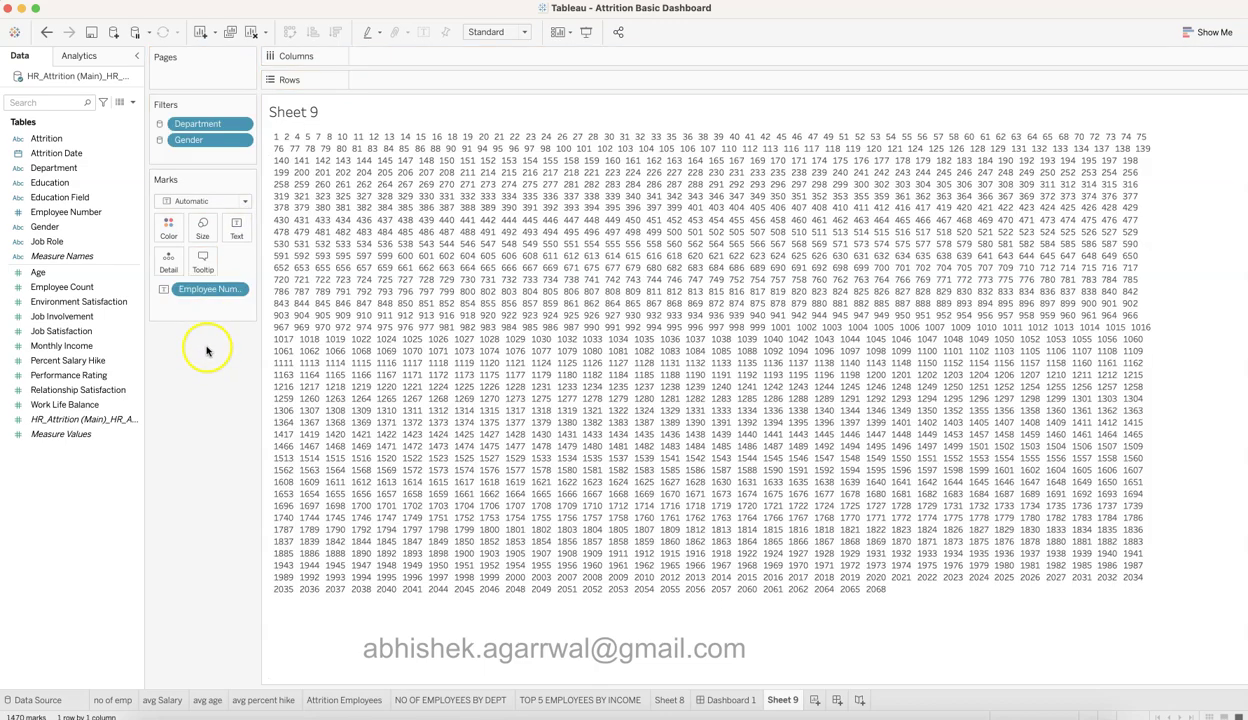
mouse_move(619, 397)
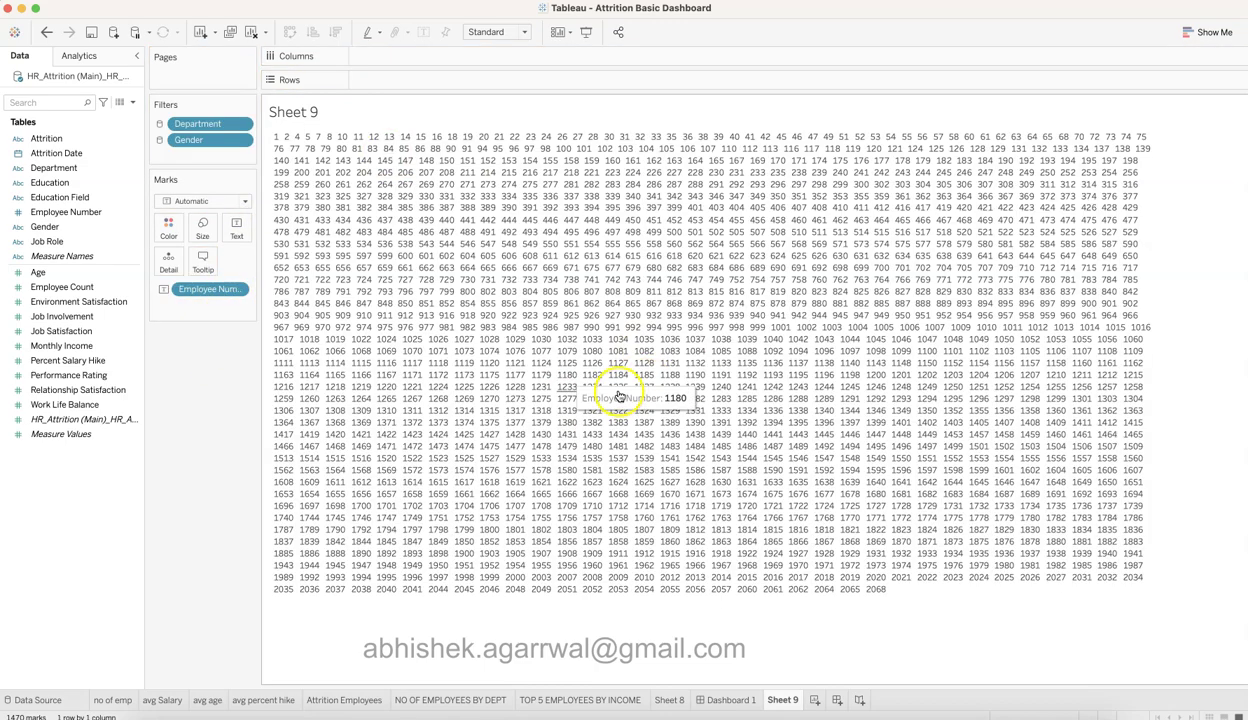
left_click(237, 289)
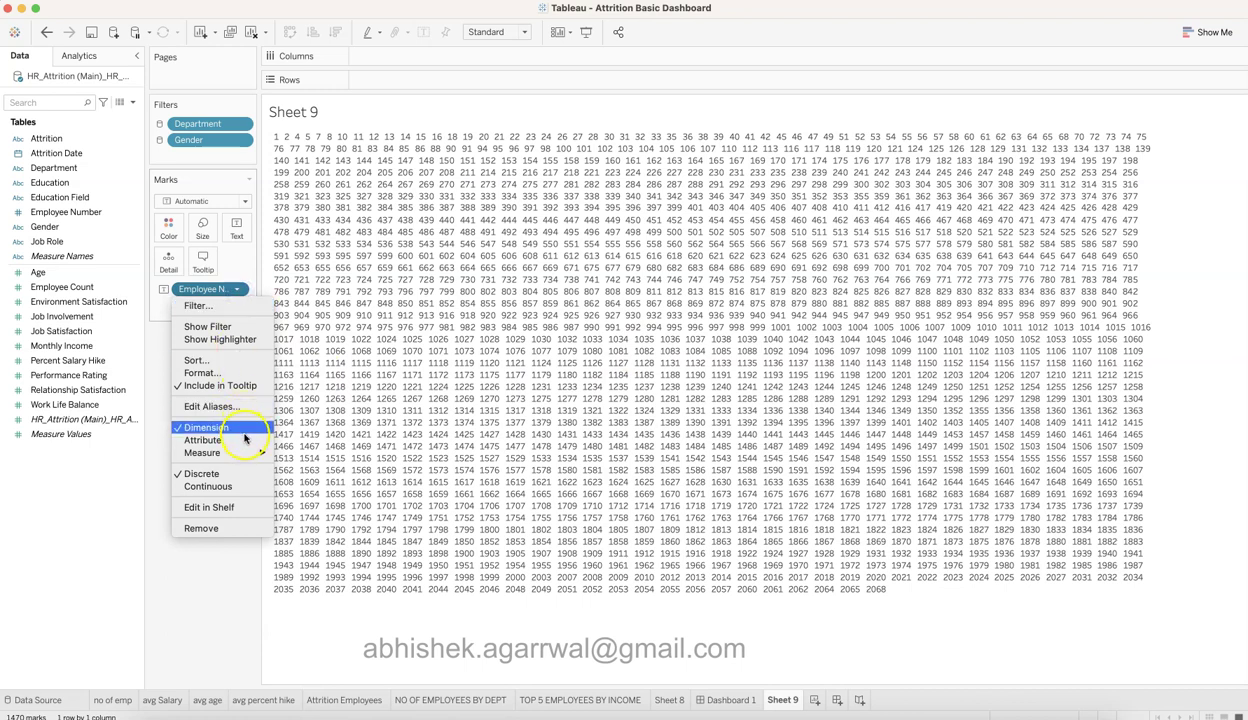
mouse_move(250, 453)
left_click(314, 495)
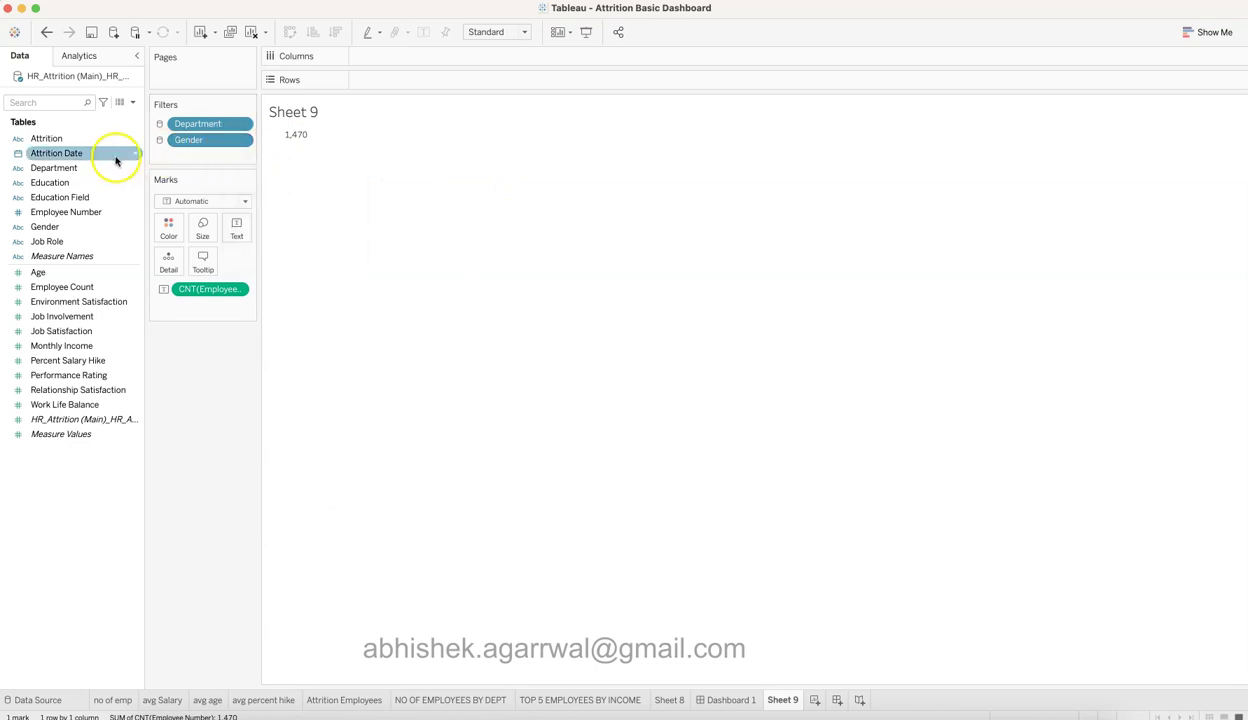
Filter the new worksheet to Attrition value No and set its fit to Entire View
left_click_drag(95, 137, 210, 157)
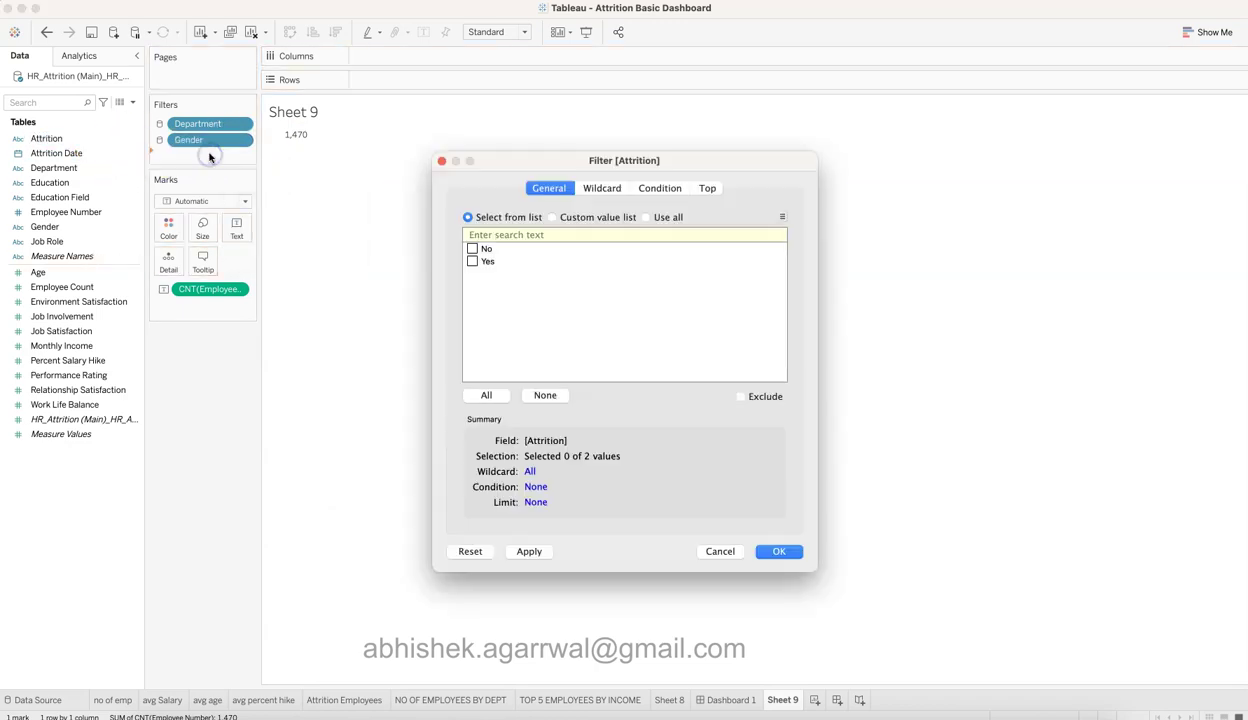
left_click(474, 250)
left_click(779, 551)
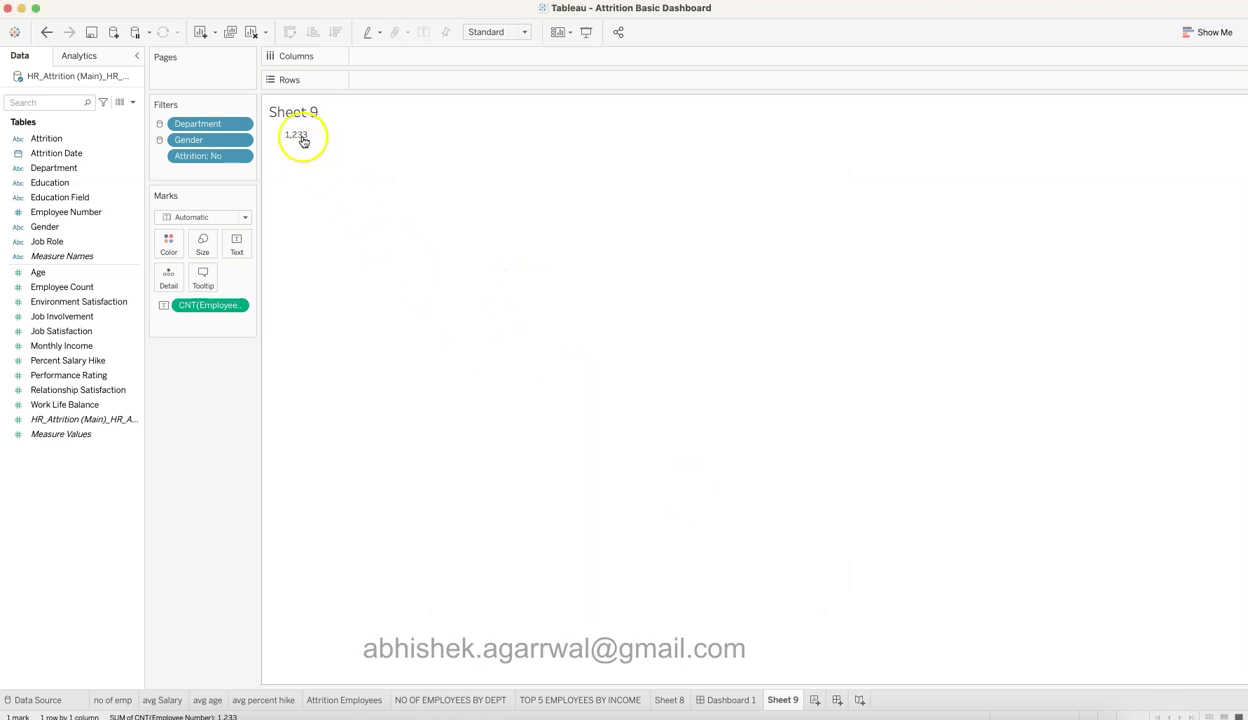
left_click(497, 32)
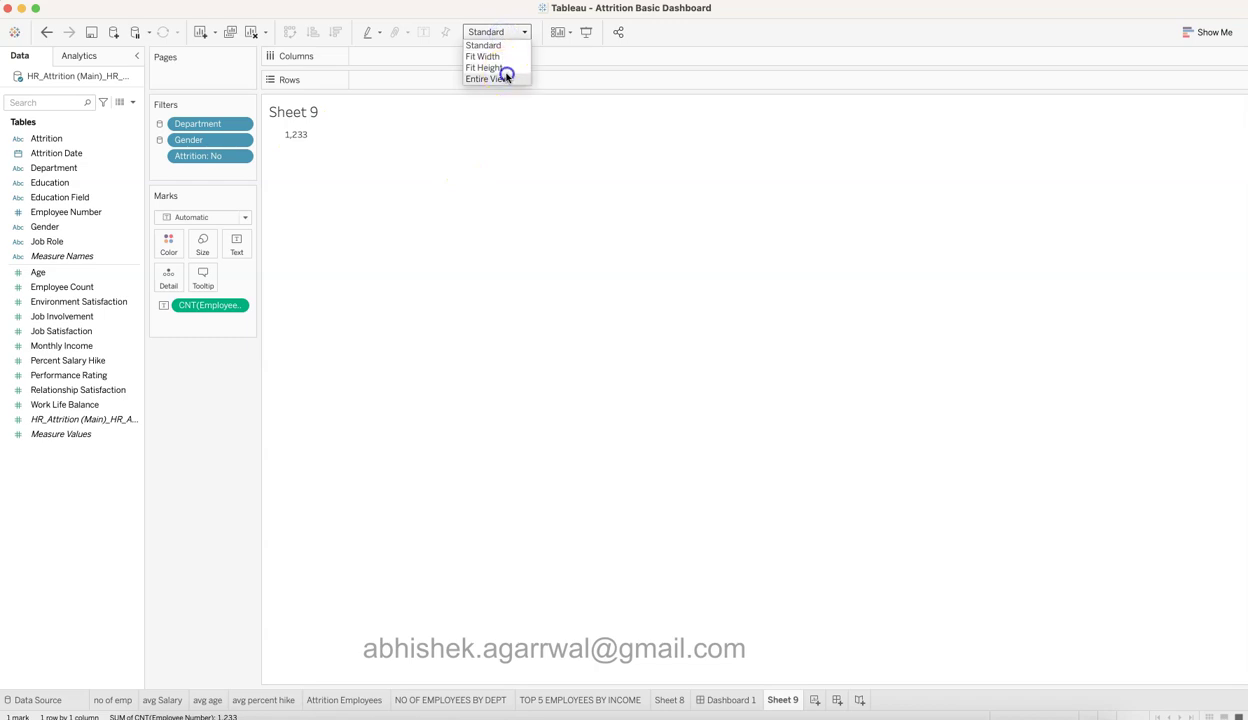
left_click(505, 78)
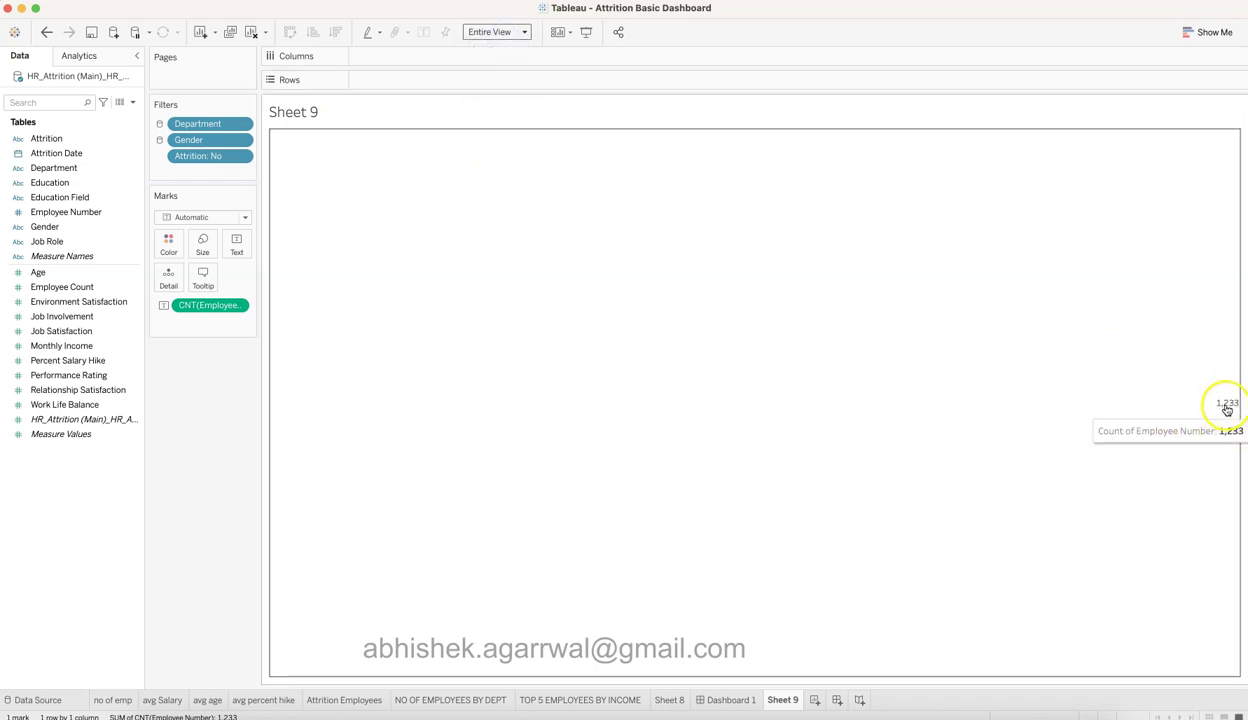
Center the text mark of Sheet 9 horizontally by changing its label alignment
left_click(236, 242)
left_click(306, 294)
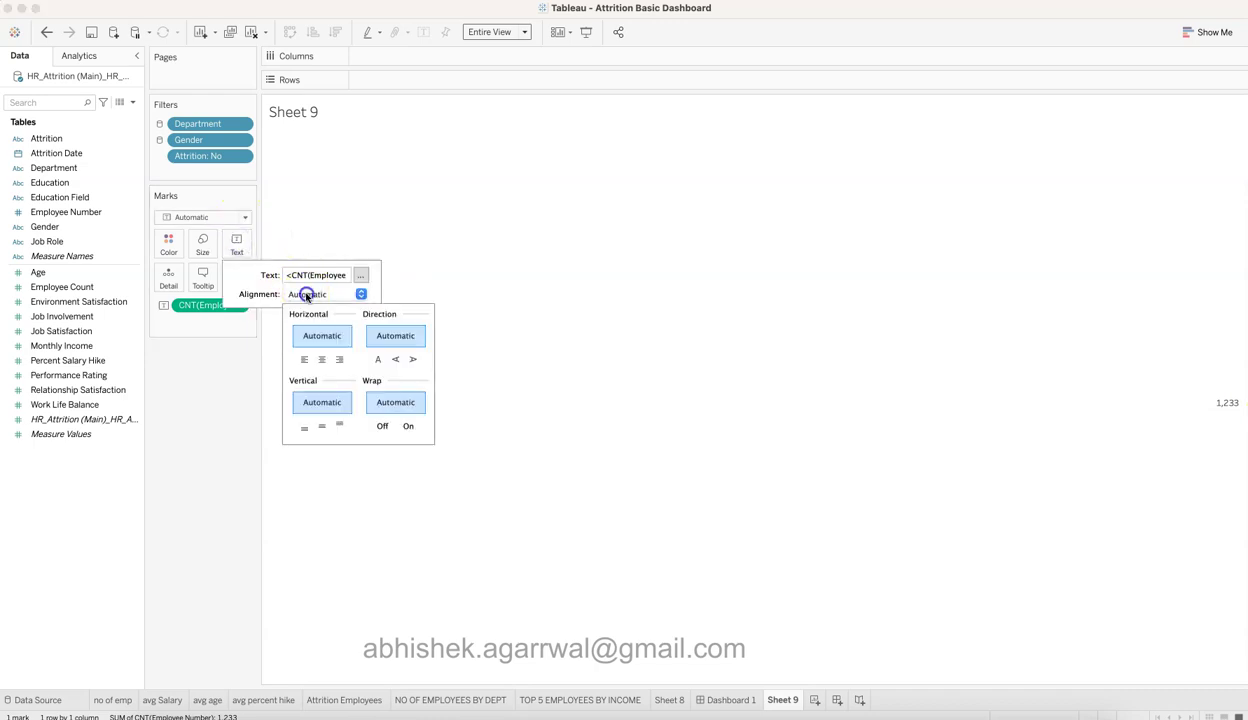
left_click(321, 357)
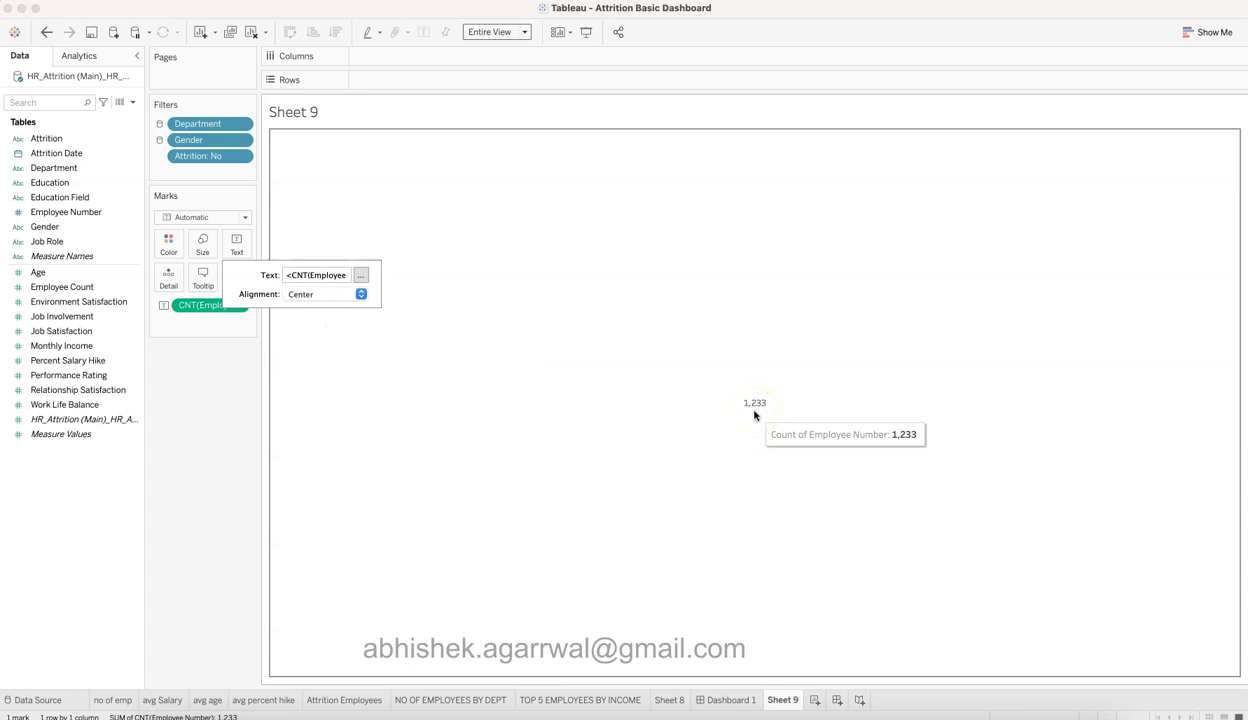
left_click(214, 437)
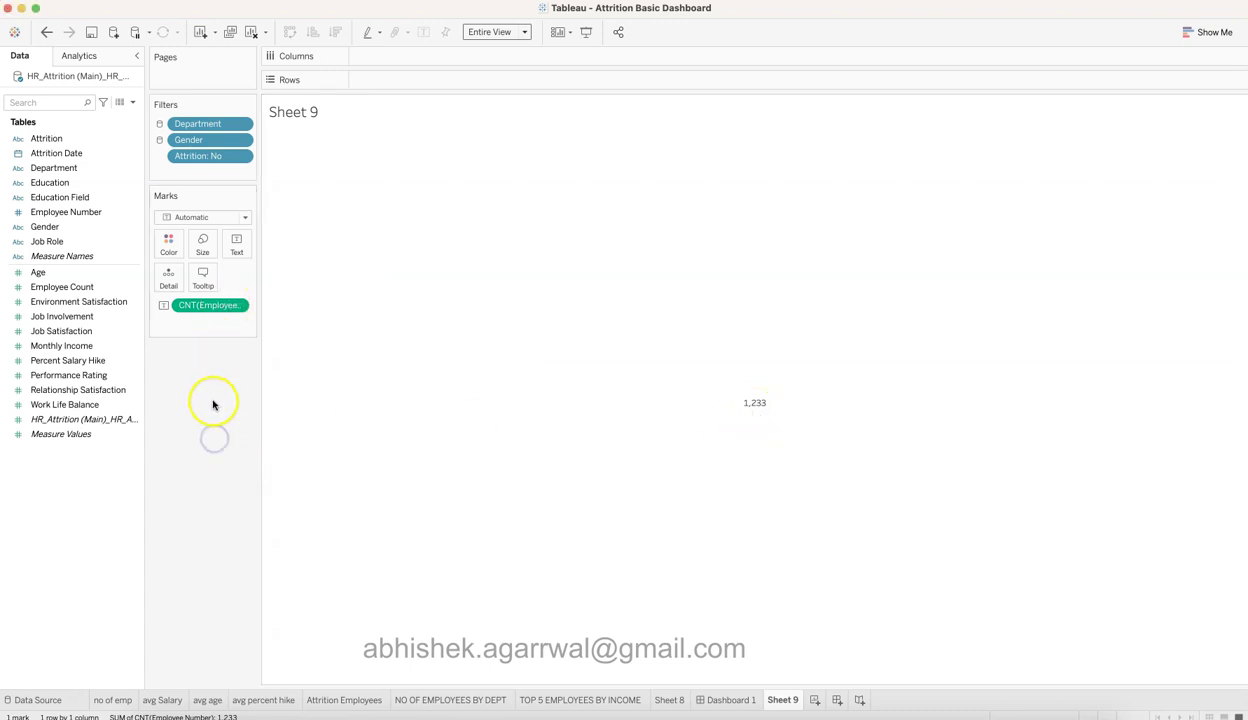
Check the card on the no of emp worksheet and add the line "No. of Employees" above the count in Sheet 9's label
left_click(113, 699)
mouse_move(811, 398)
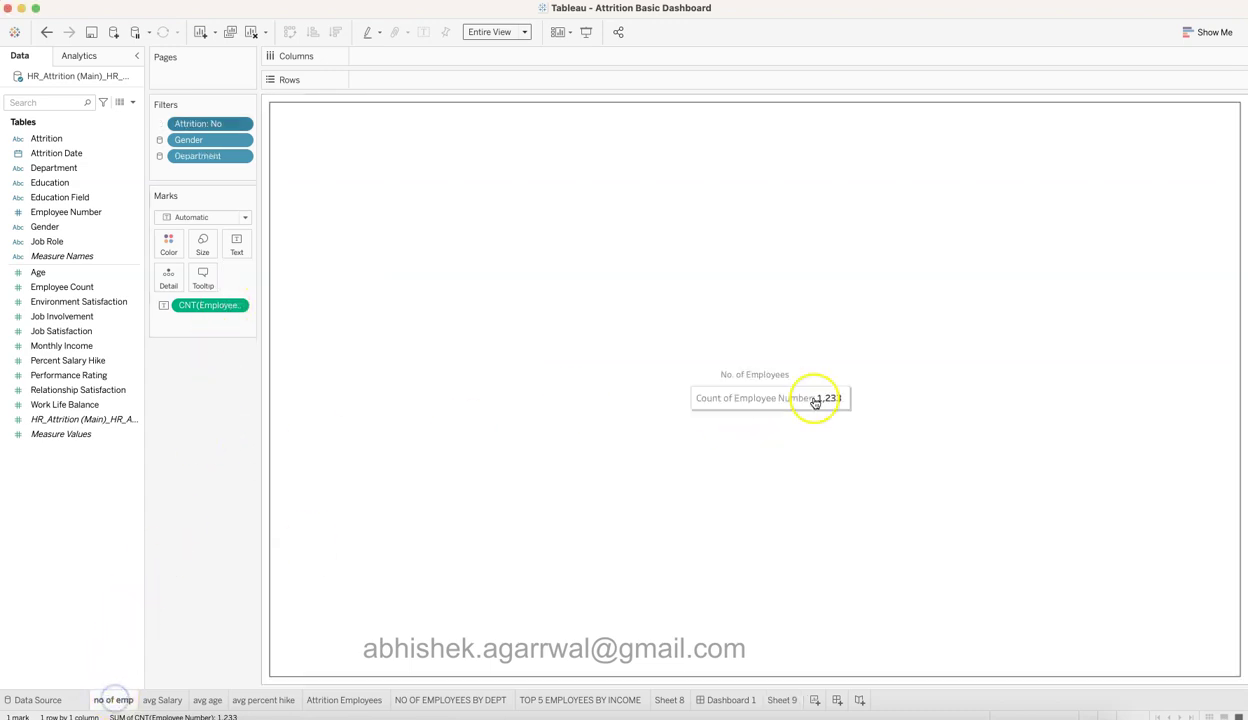
left_click(788, 701)
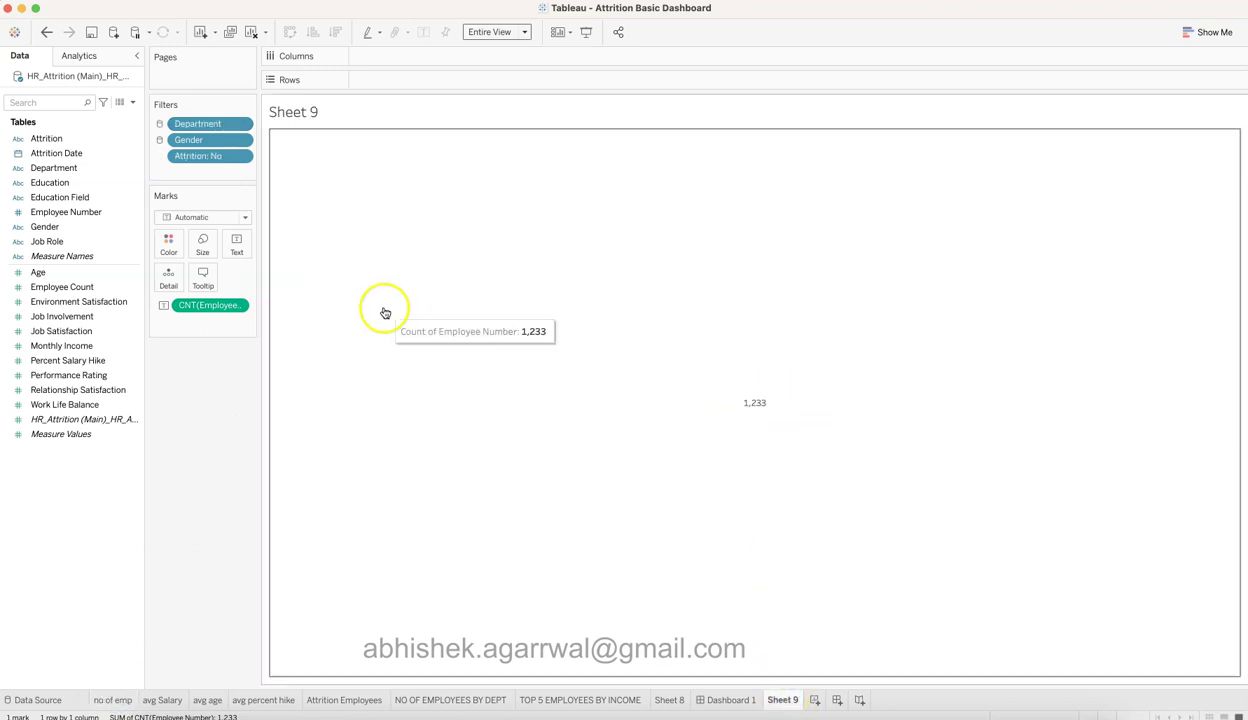
left_click(247, 253)
left_click(363, 278)
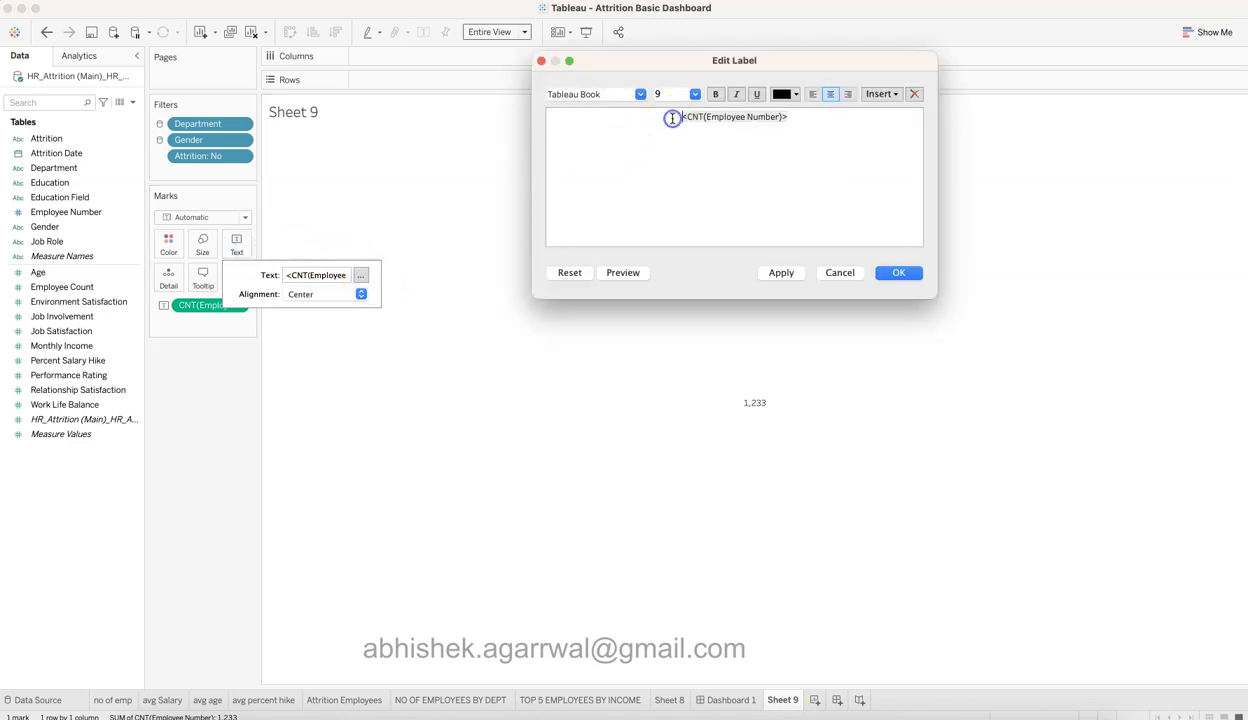
left_click(672, 118)
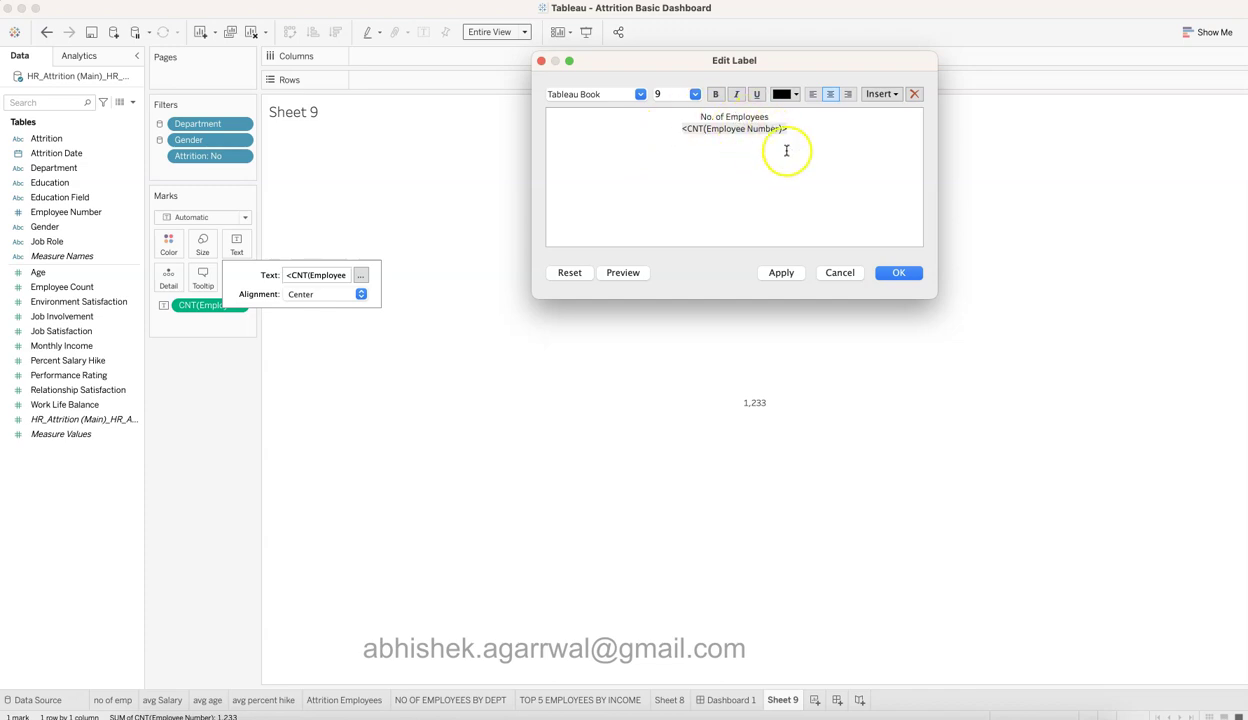
Format the "No. of Employees" label line in Tableau Regular with a gray font color, keeping size 9
left_click(782, 116)
left_click_drag(782, 116, 669, 115)
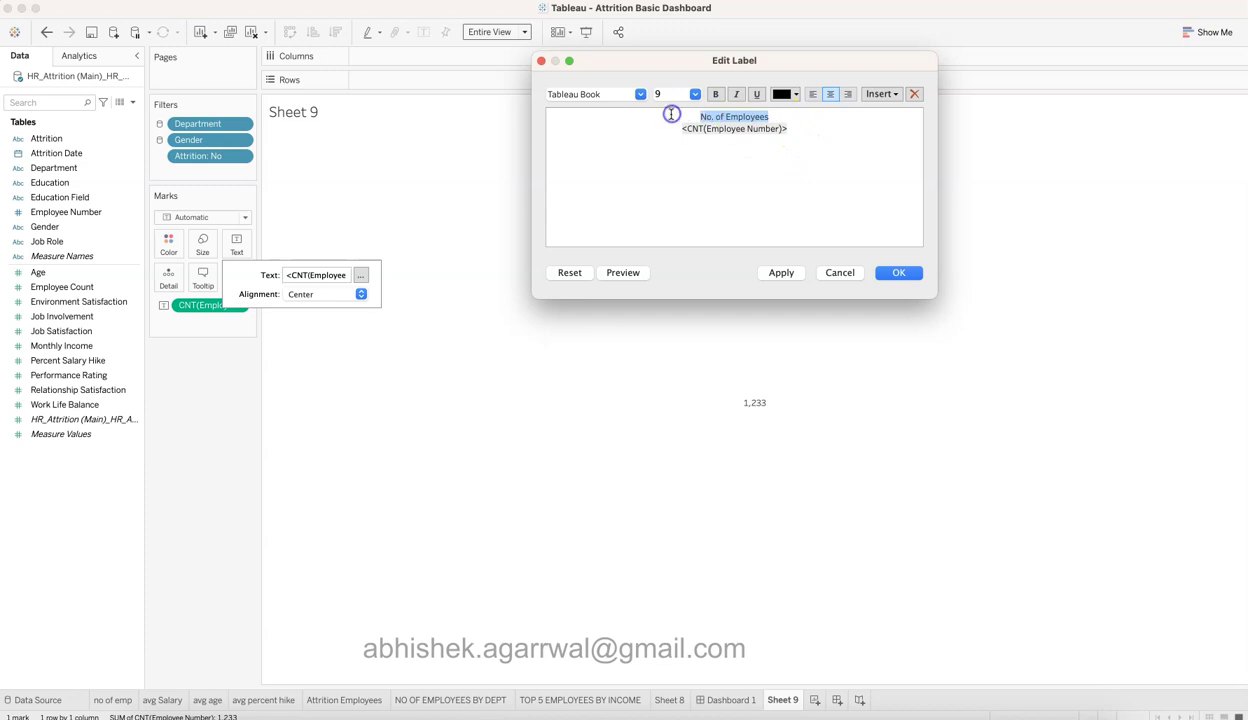
left_click(641, 94)
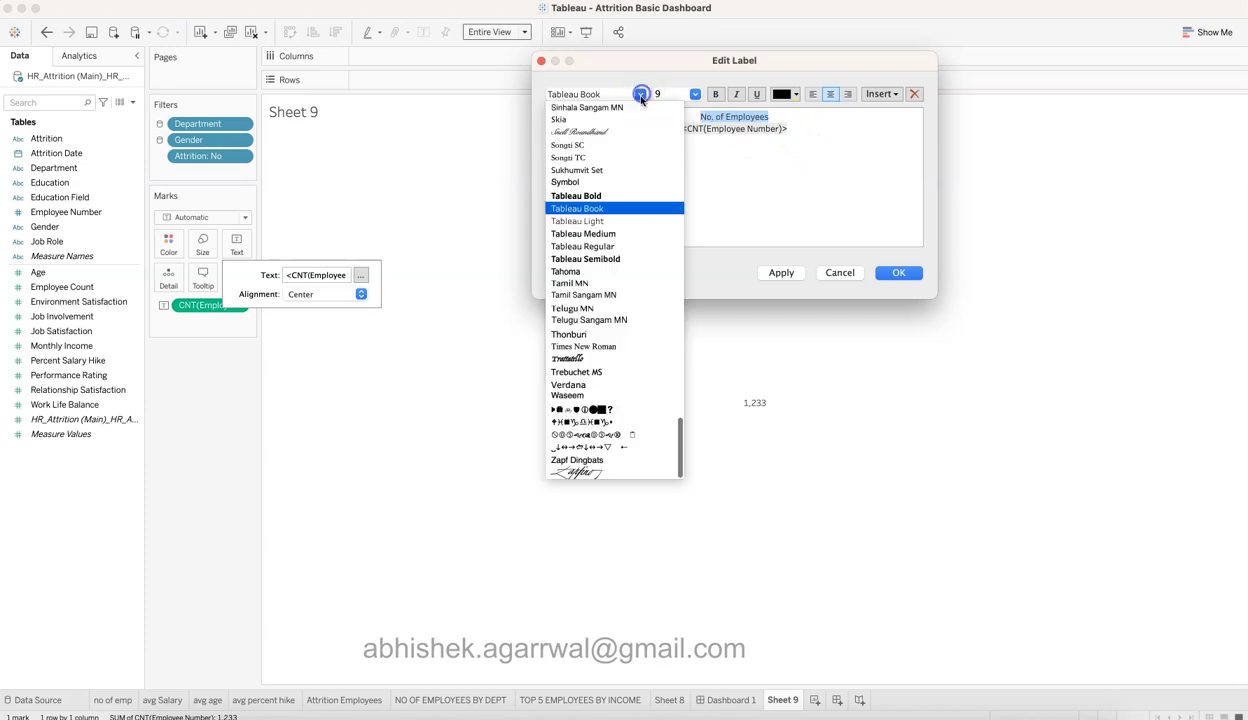
left_click(620, 246)
left_click(694, 95)
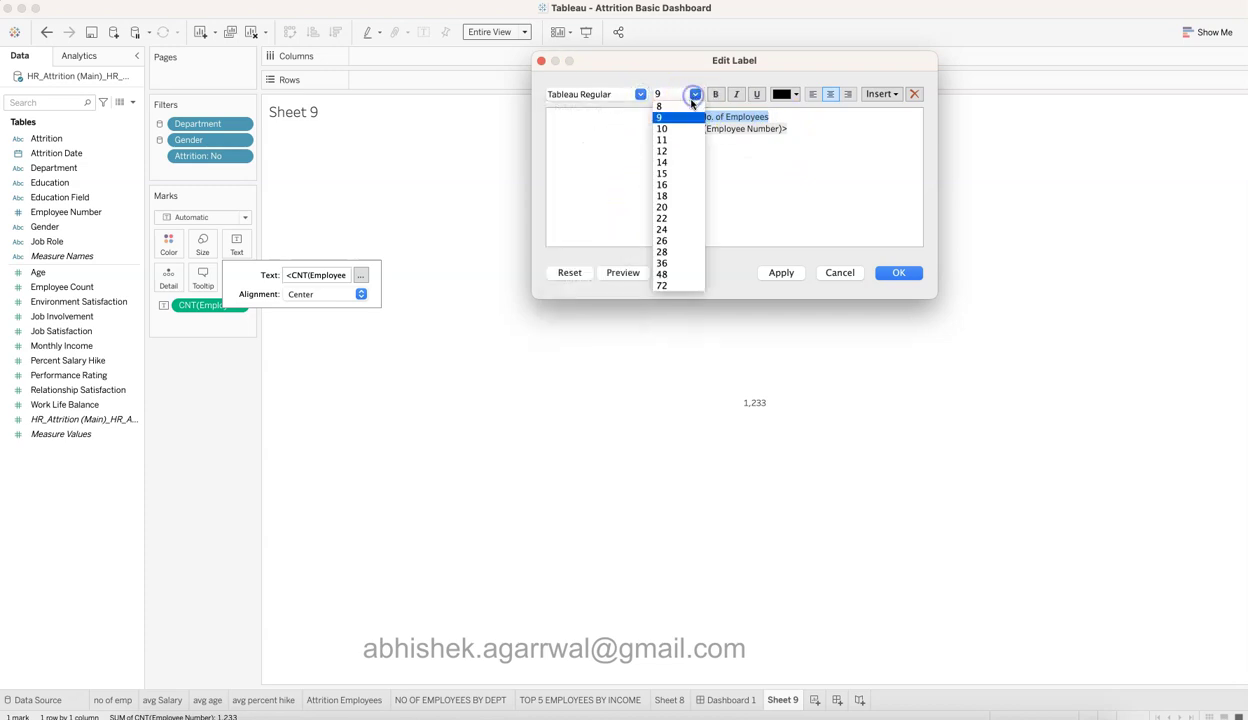
left_click(779, 95)
left_click(779, 95)
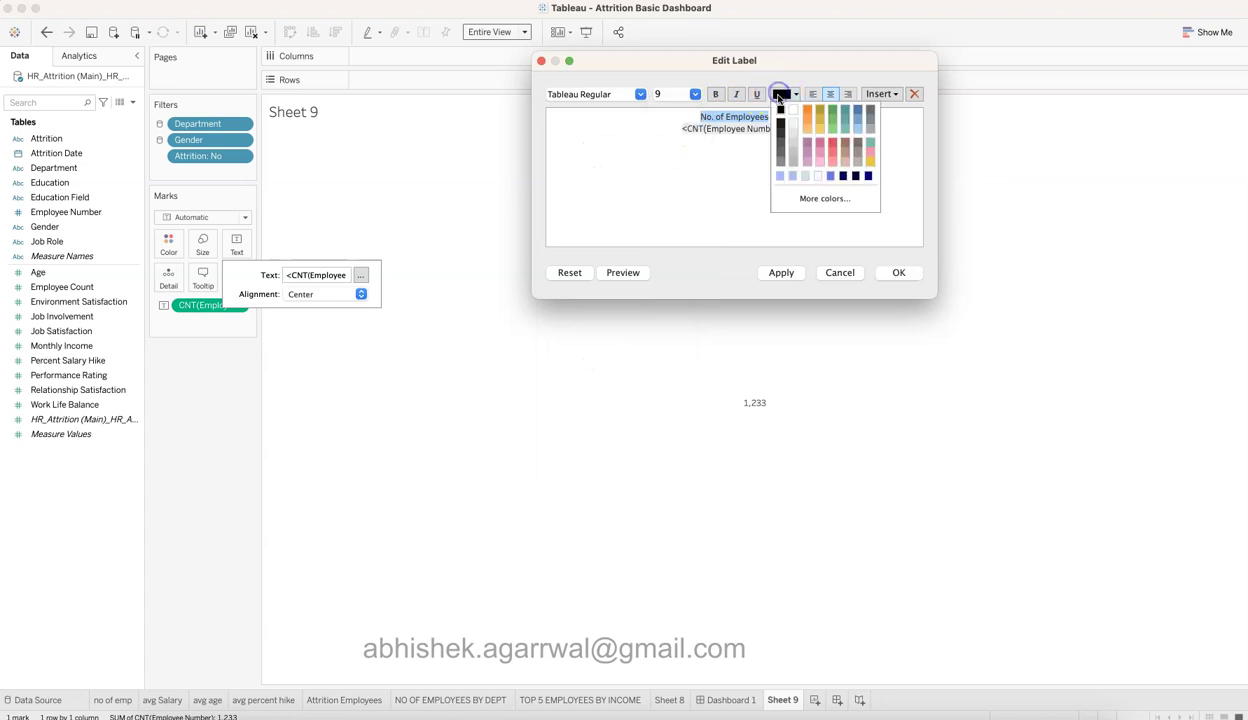
left_click(780, 153)
Format the Employee Number count in the label as bold at size 18 and apply the label changes
left_click_drag(790, 128, 660, 125)
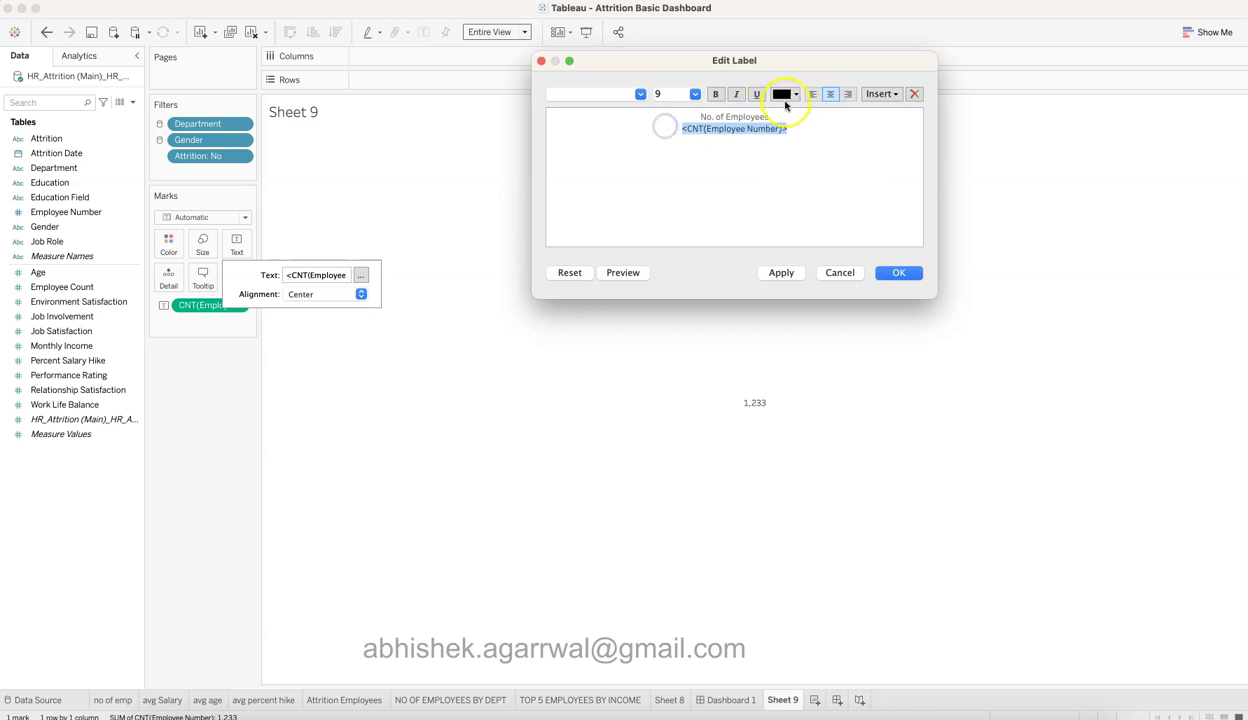
left_click(695, 95)
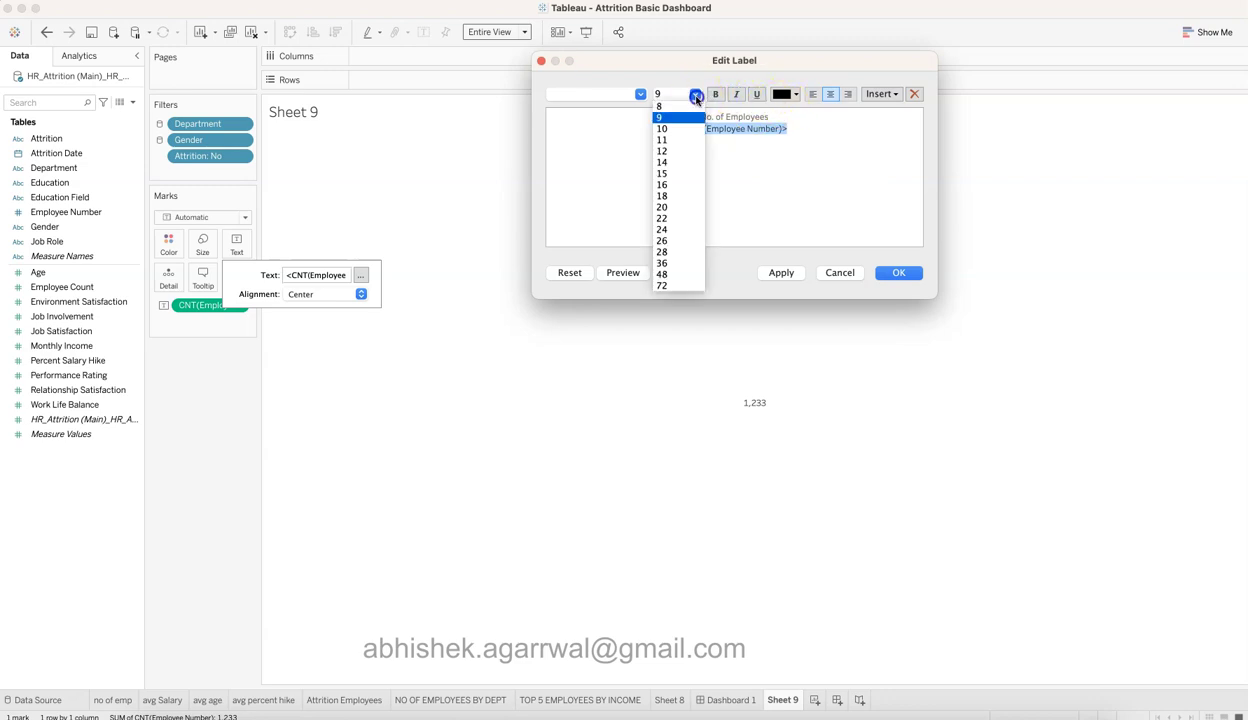
left_click(672, 196)
left_click(715, 94)
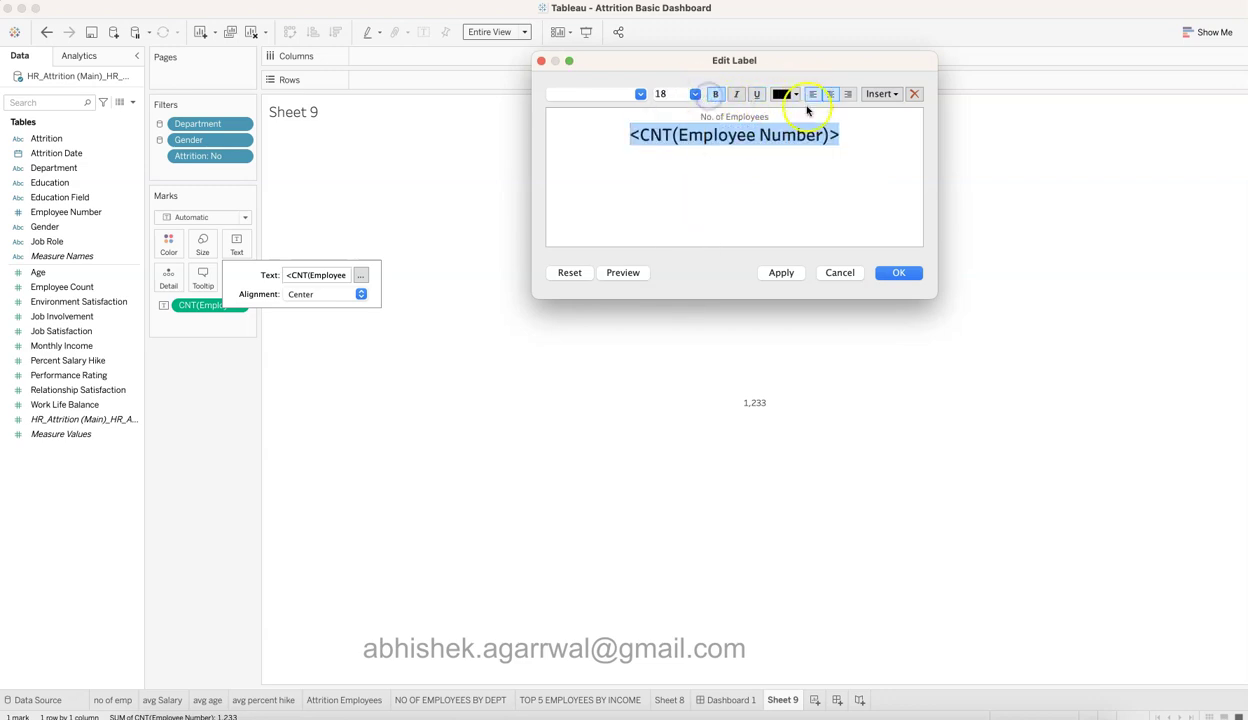
left_click(783, 272)
left_click(897, 273)
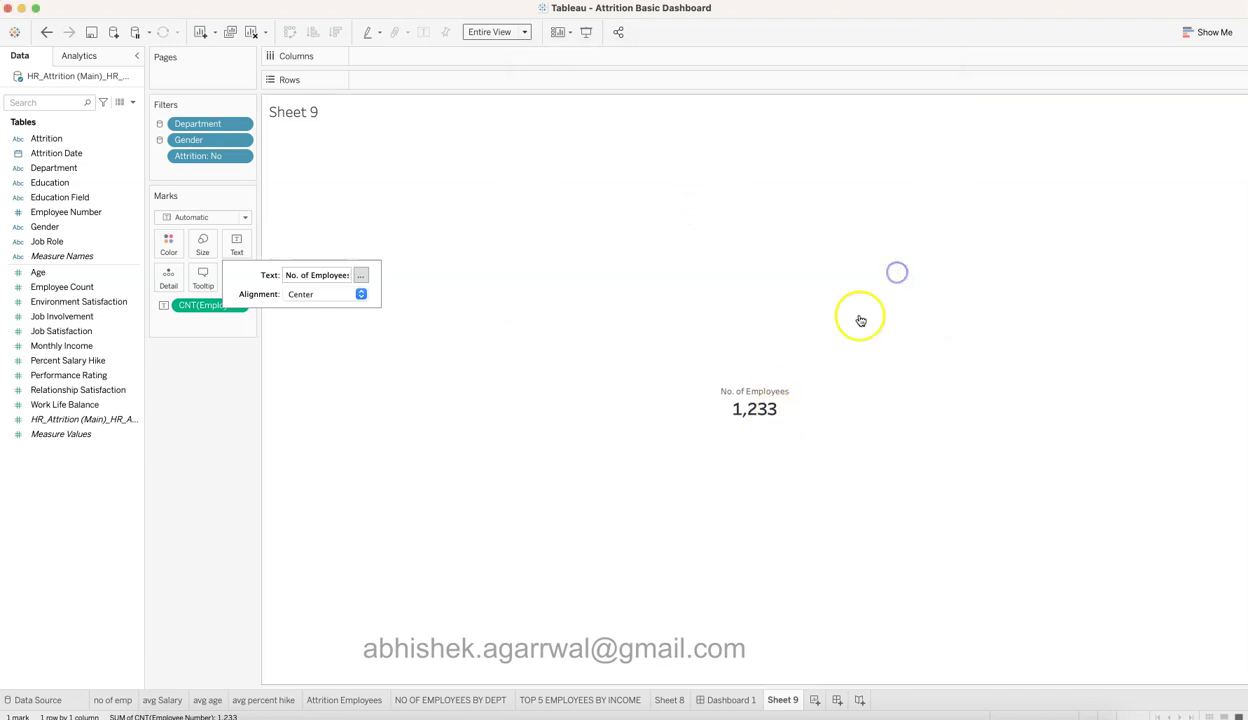
Inspect the font and size of the count in the no of emp worksheet's label, closing it without changes
left_click(115, 699)
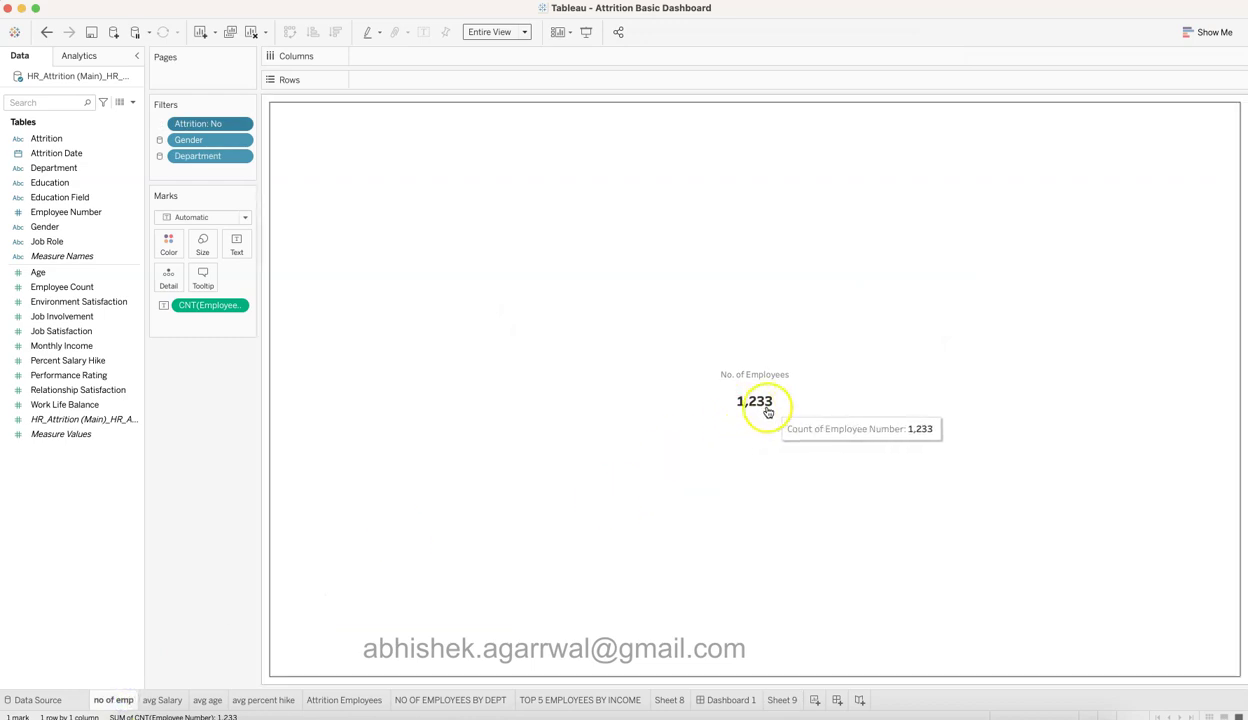
left_click(247, 252)
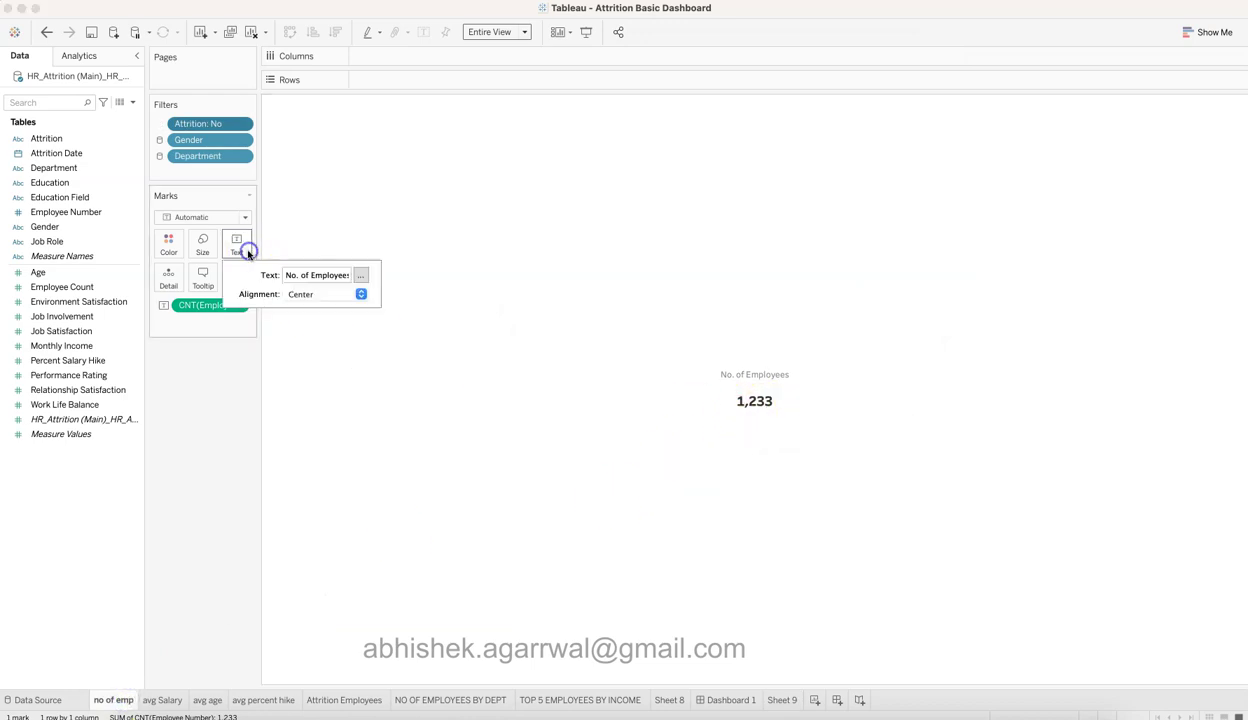
left_click(361, 275)
left_click_drag(822, 145, 648, 143)
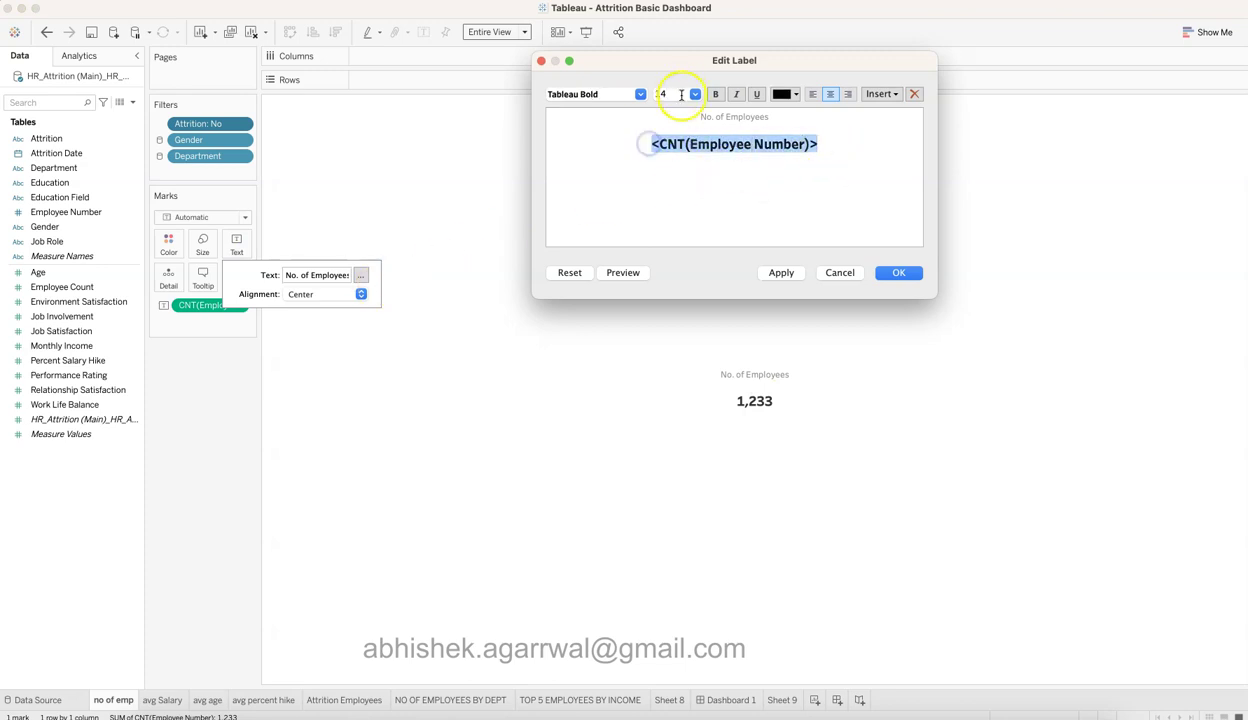
left_click(826, 276)
mouse_move(755, 372)
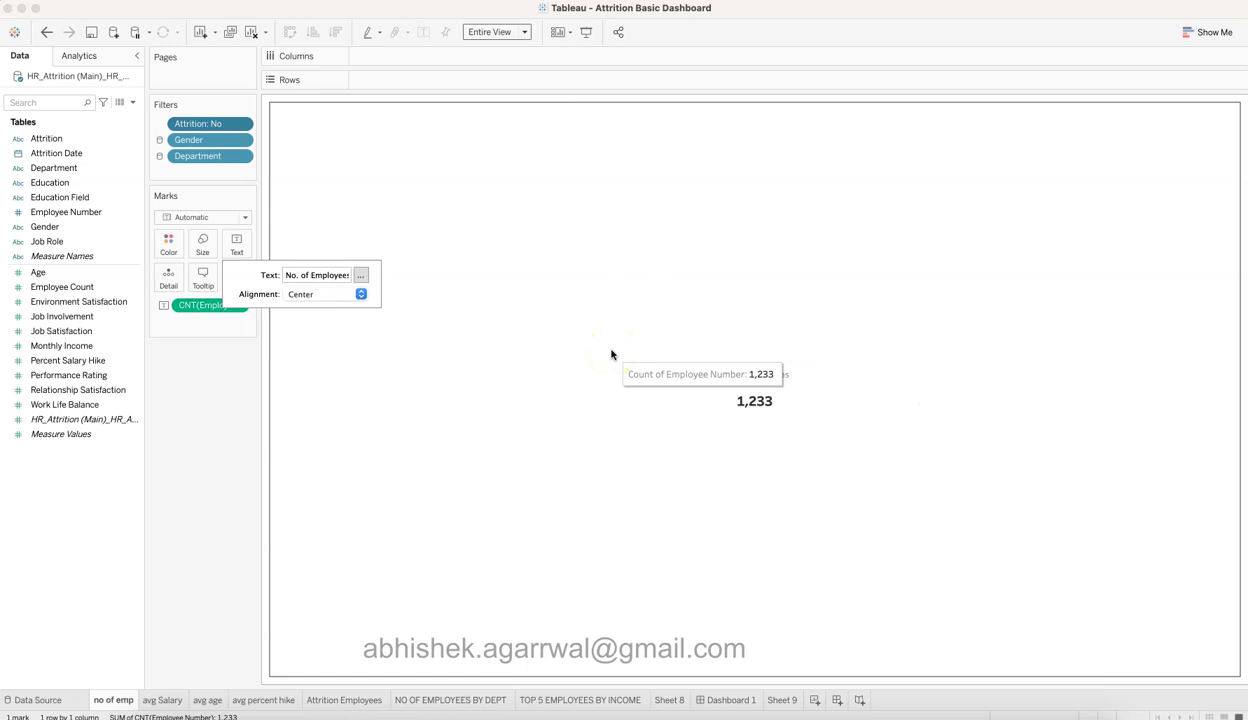
left_click(595, 374)
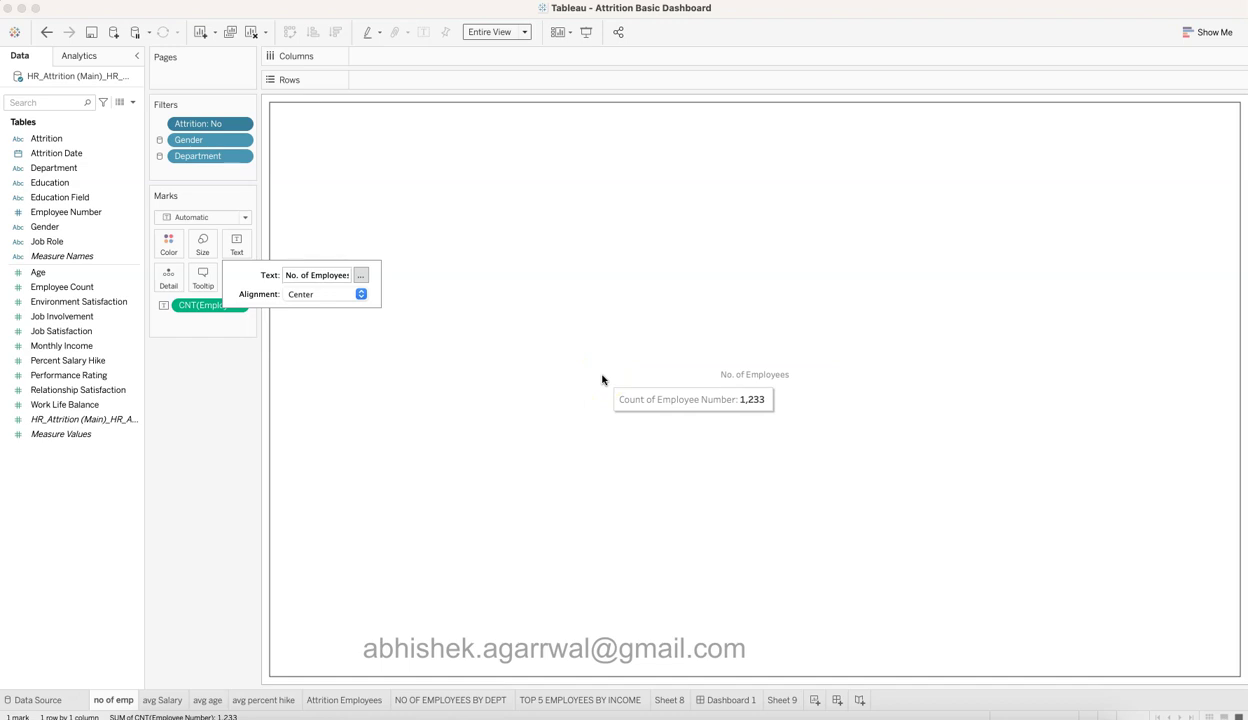
Switch to Google Drive in the browser, open Tableau Dashboard Templates in the Datasets folder, and return to Tableau
key("super+Tab")
left_click(512, 292)
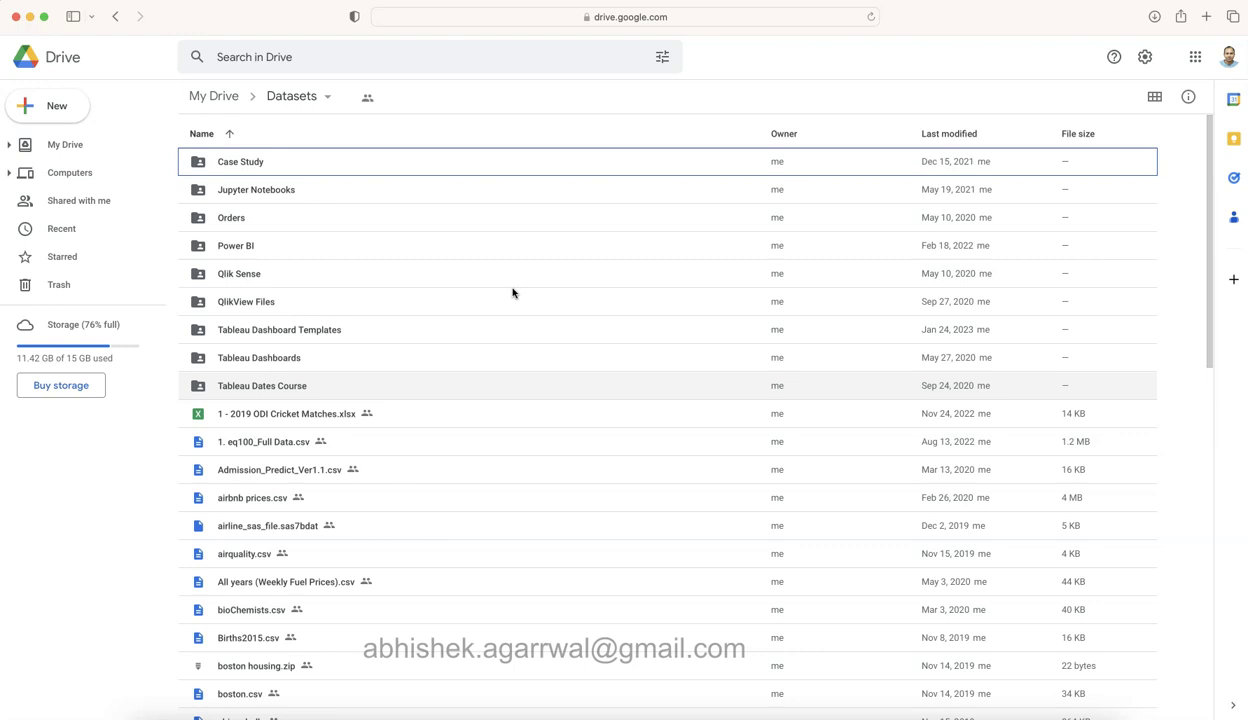
left_click(284, 108)
double_click(292, 333)
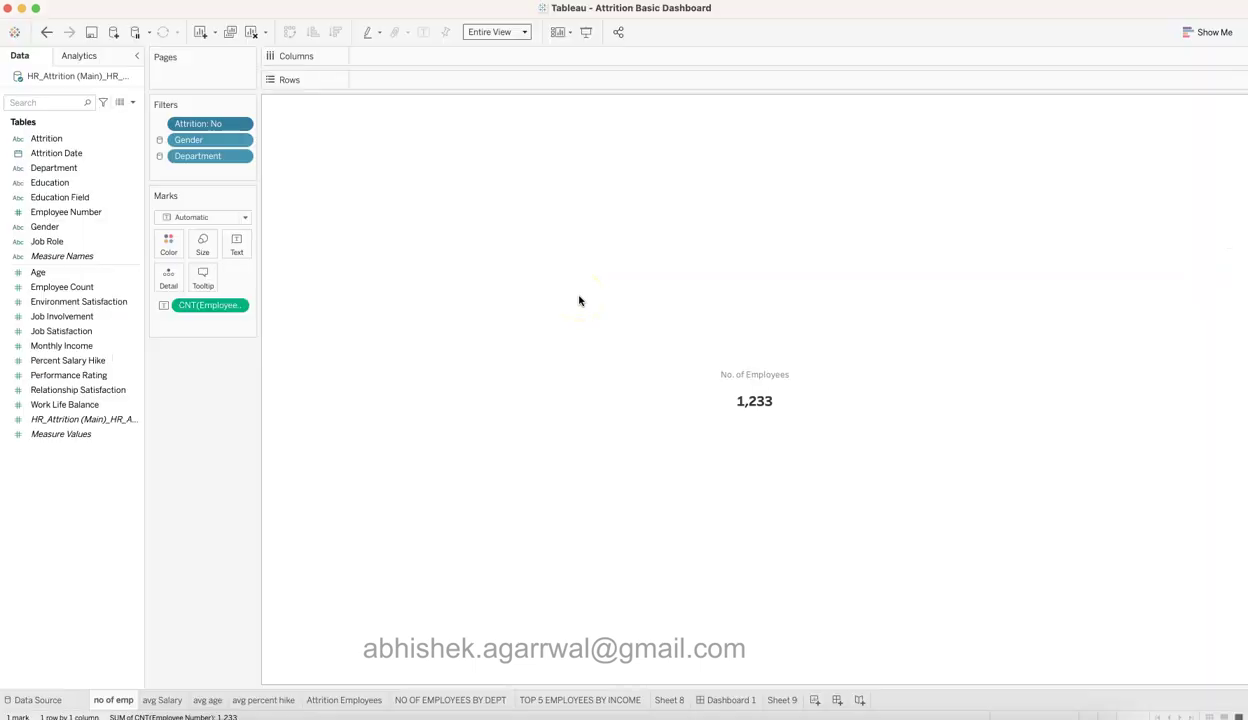
mouse_move(546, 306)
left_click(414, 357)
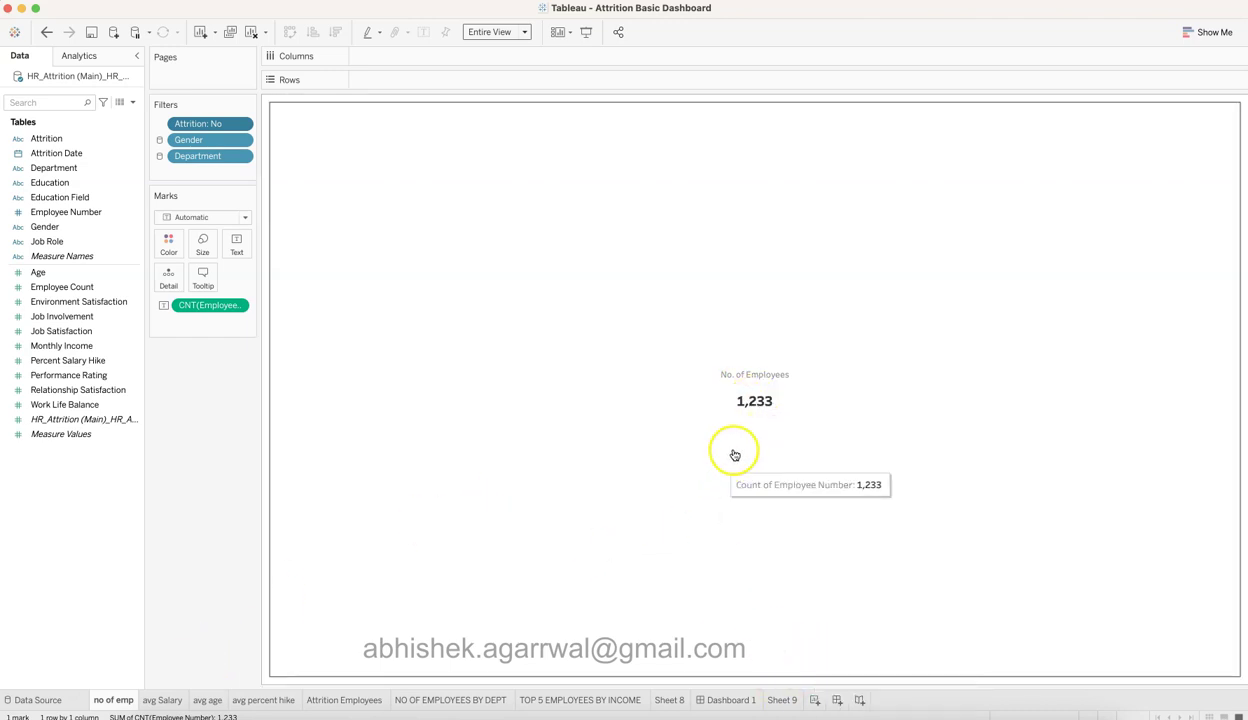
Compare the Sheet 9 card with the original card on the no of emp worksheet
left_click(783, 699)
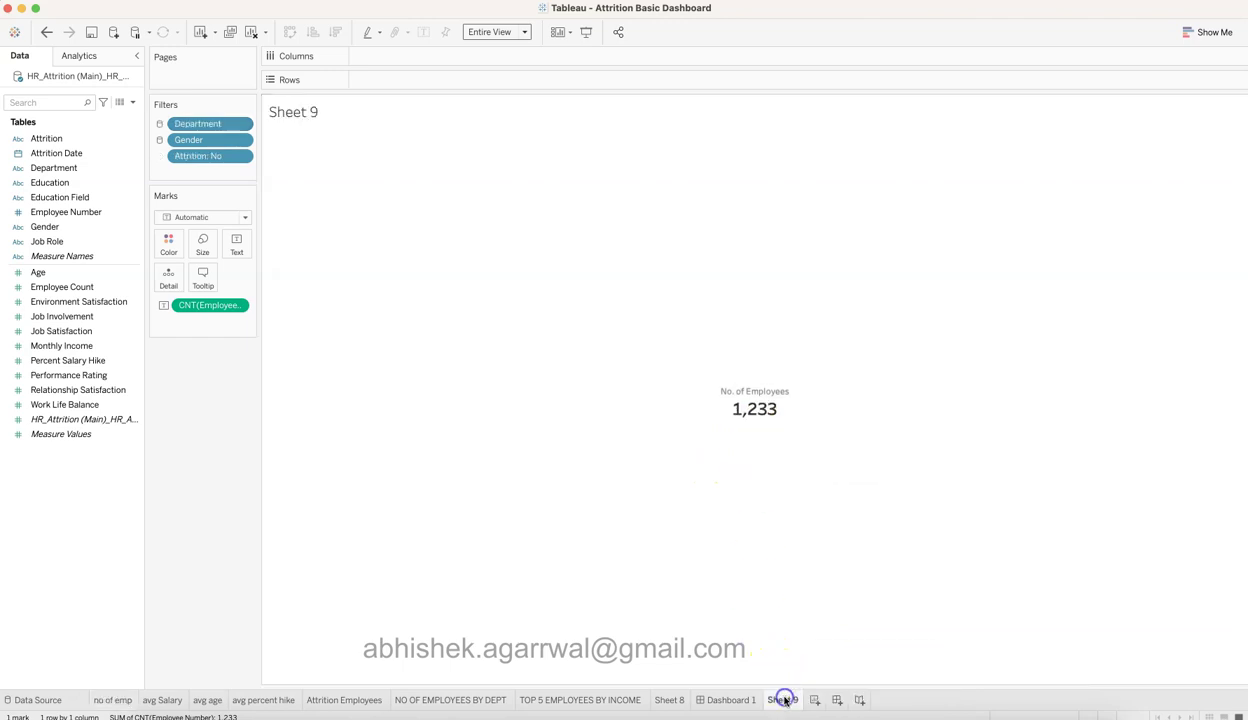
left_click(116, 700)
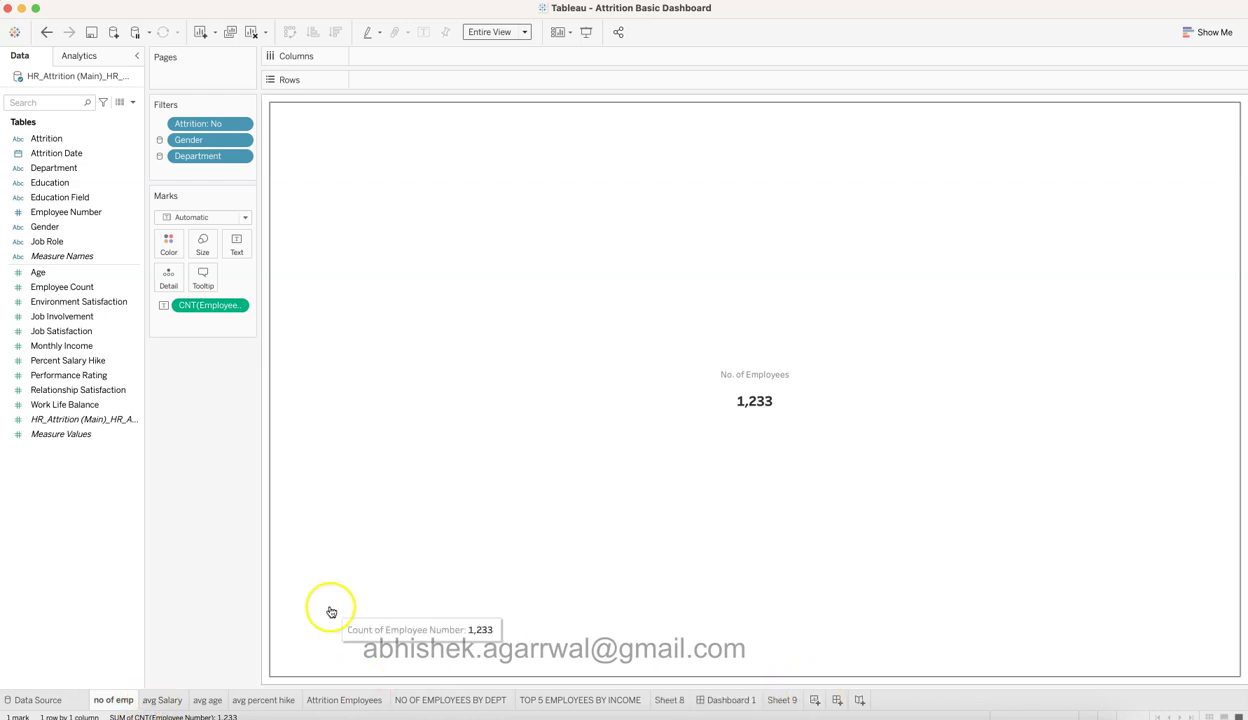
right_click(126, 701)
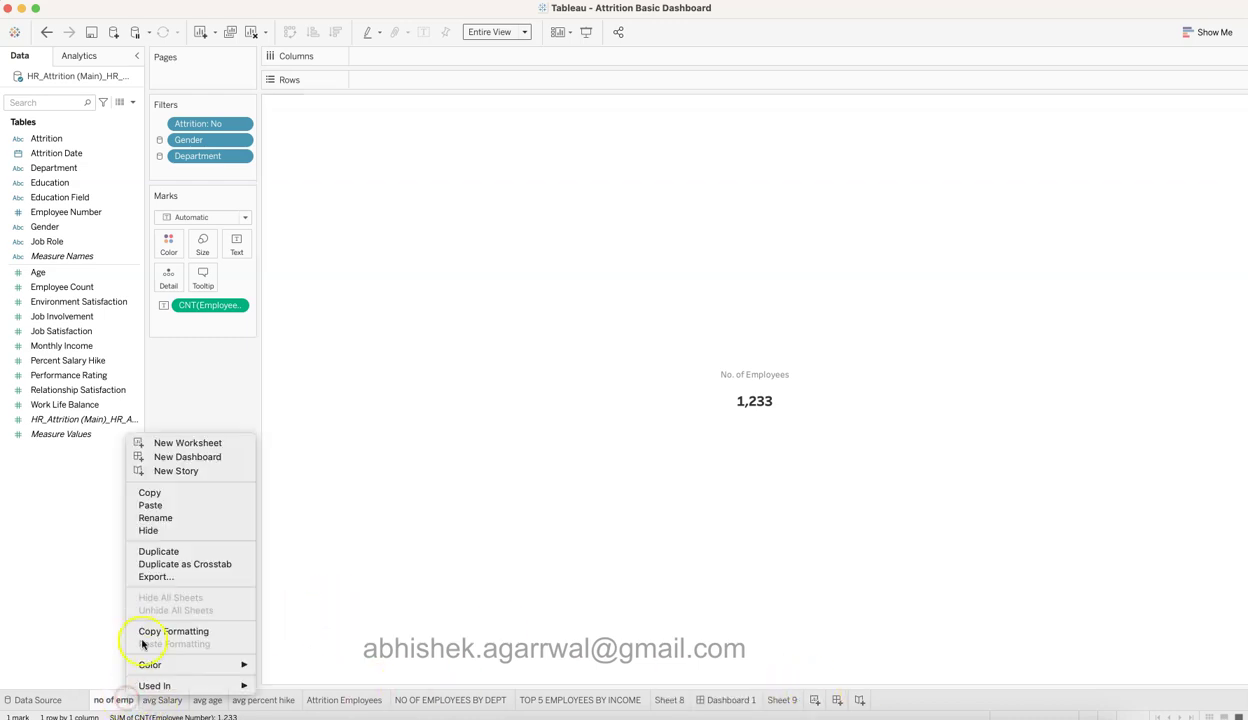
left_click(97, 577)
Examine the average Monthly Income measure on the avg Salary worksheet and compare it with the no of emp worksheet's count
left_click(163, 701)
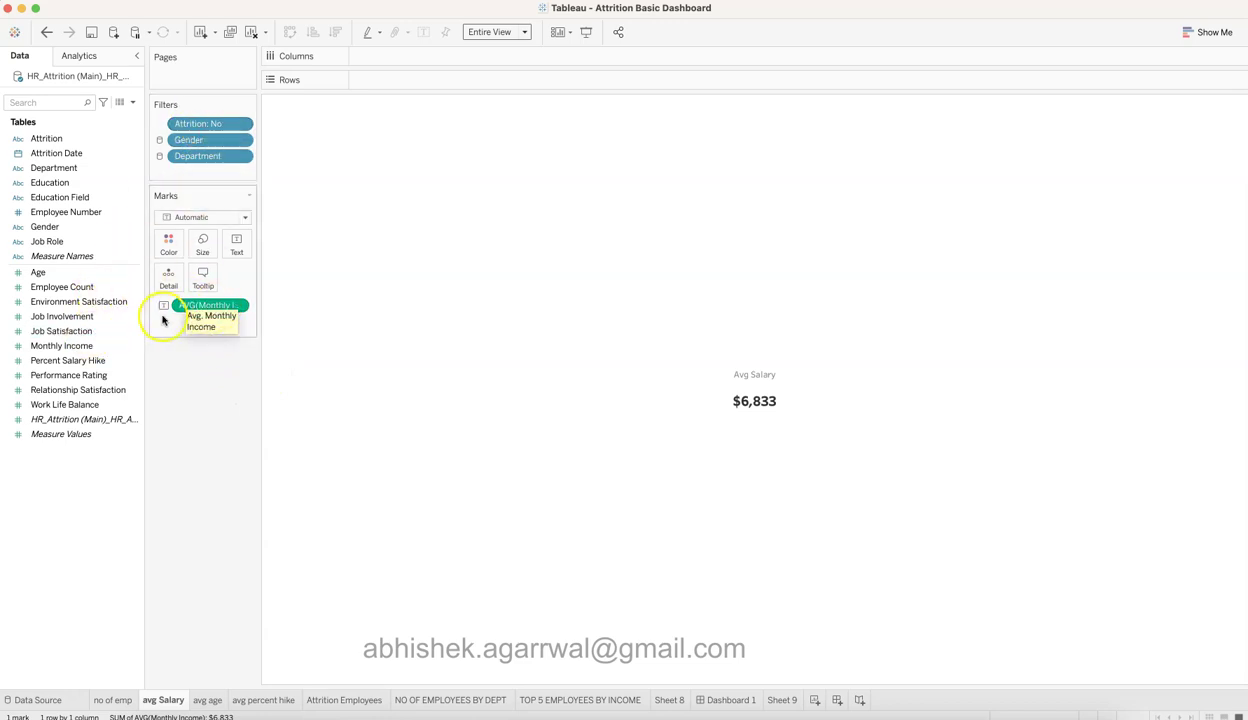
mouse_move(518, 370)
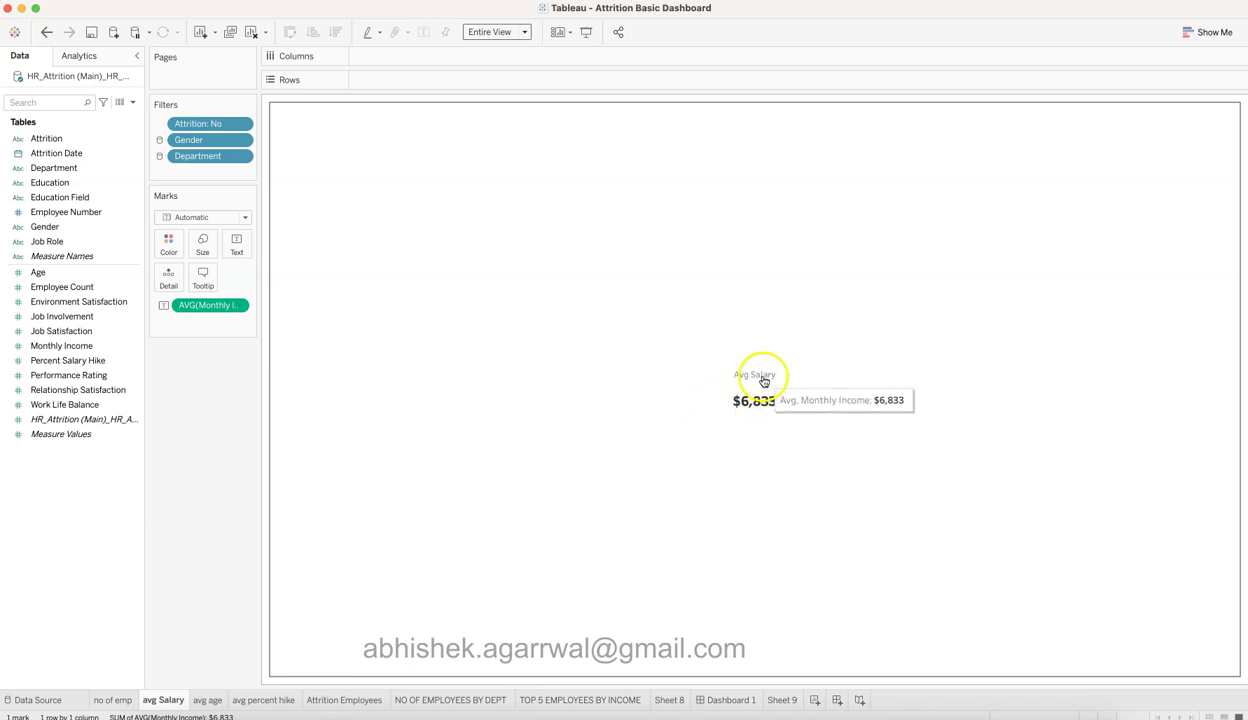
left_click(90, 317)
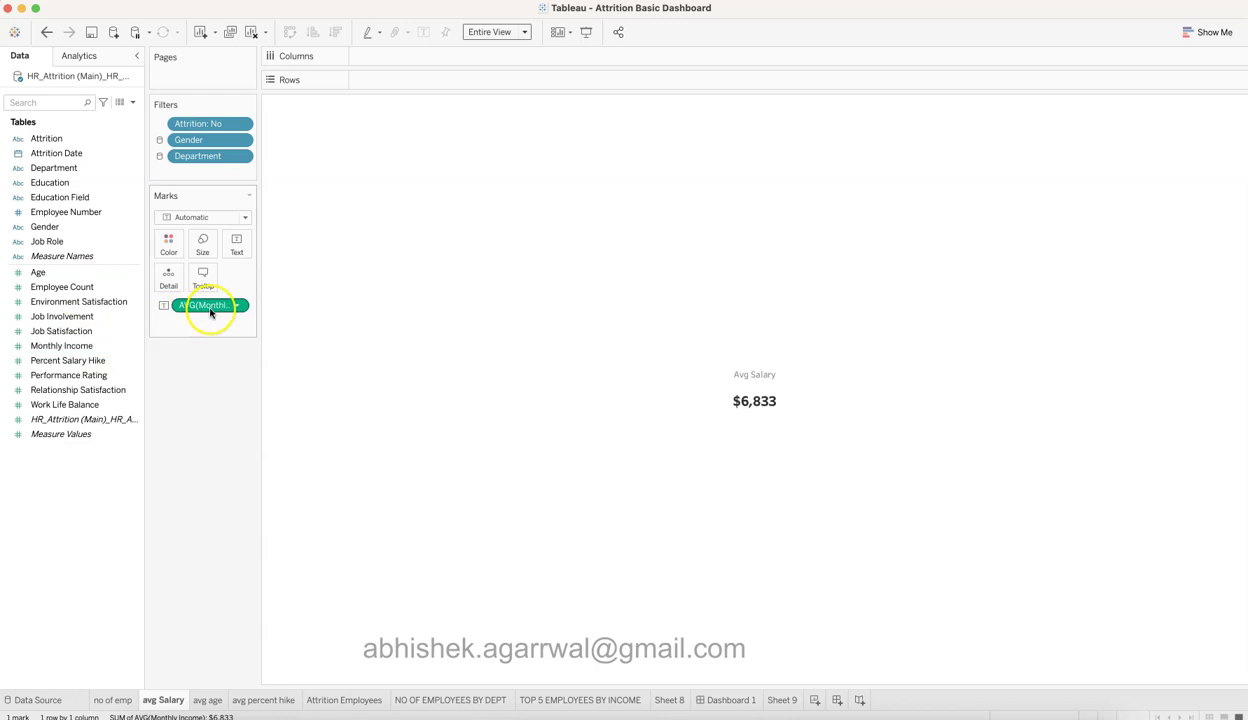
left_click(115, 700)
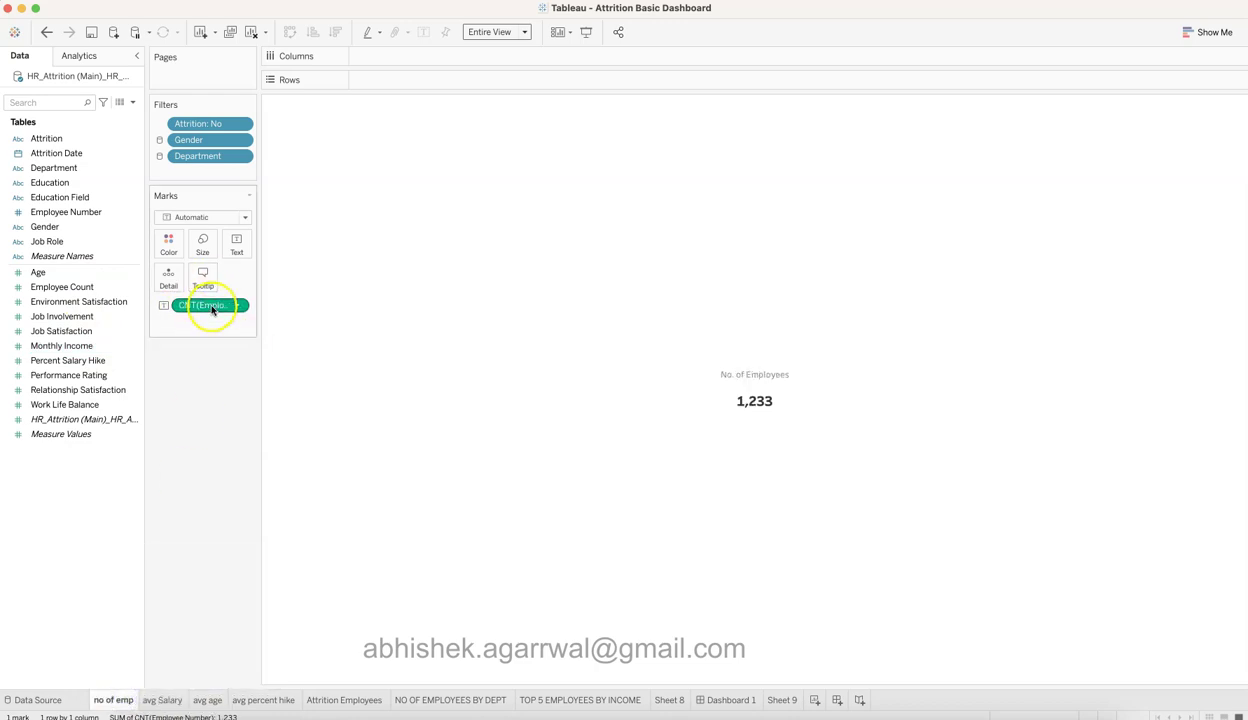
left_click(165, 700)
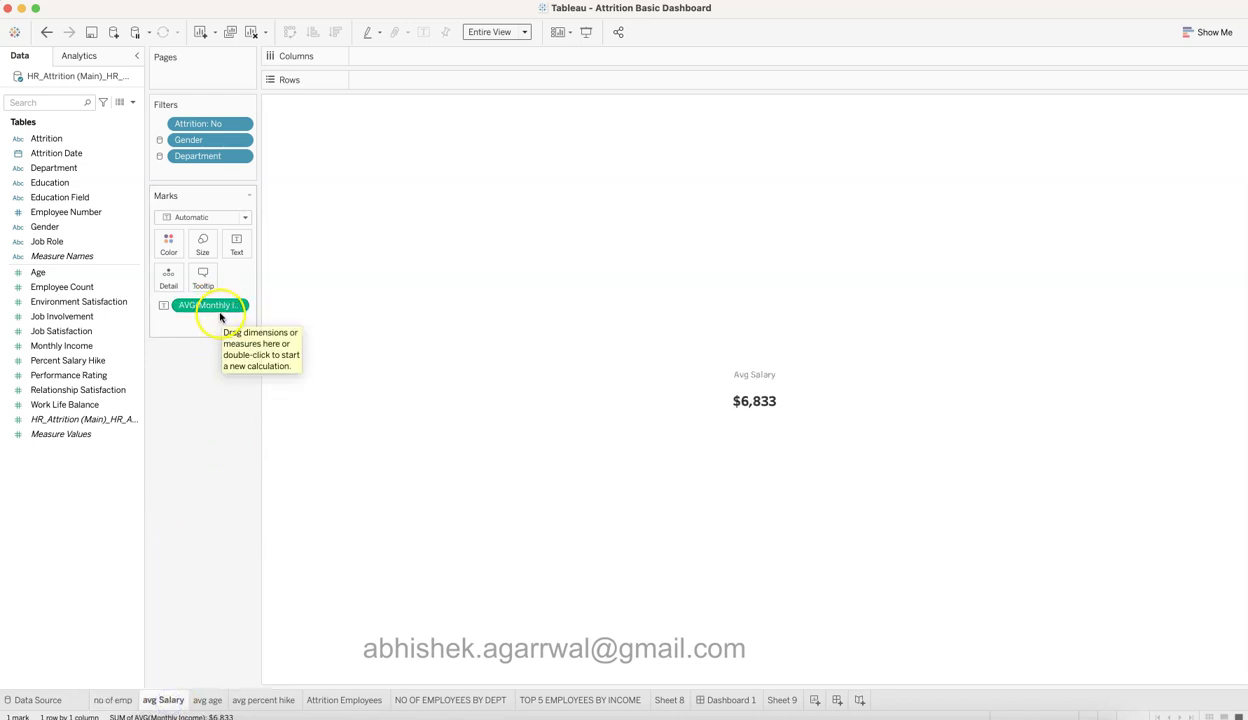
Inspect the formatting of both label lines on the avg Salary worksheet and close the label without changes
left_click(237, 244)
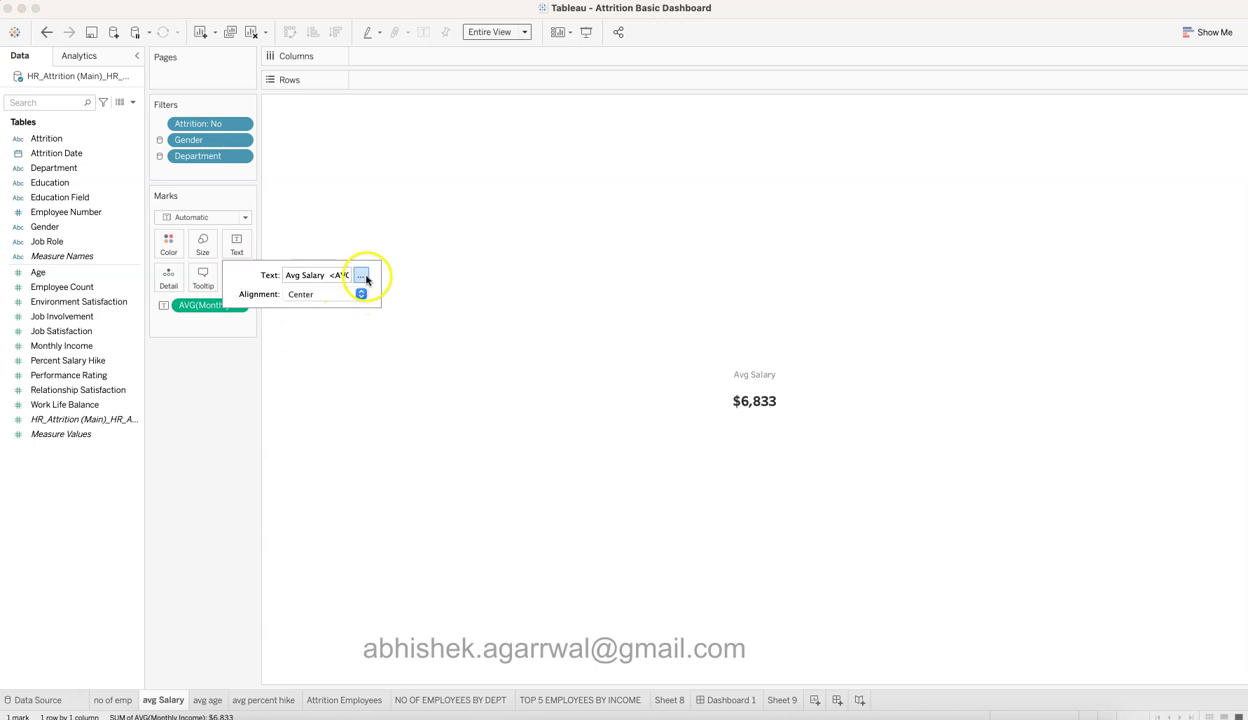
left_click(362, 276)
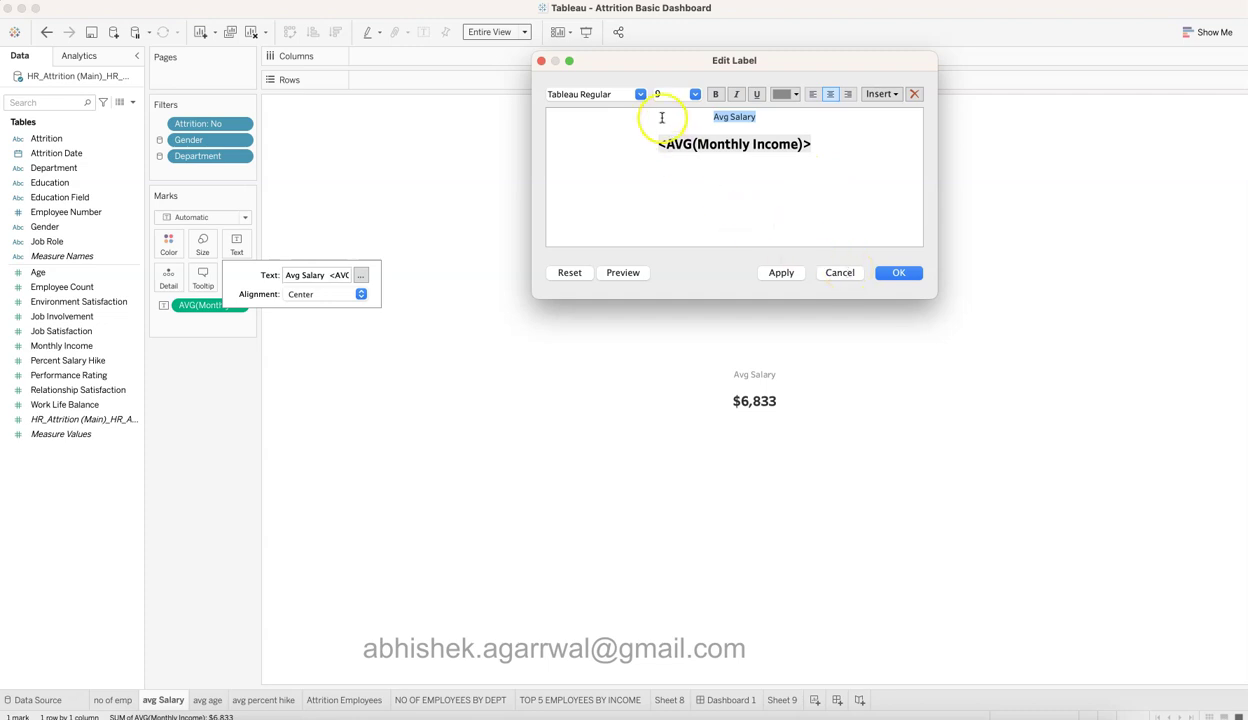
double_click(710, 146)
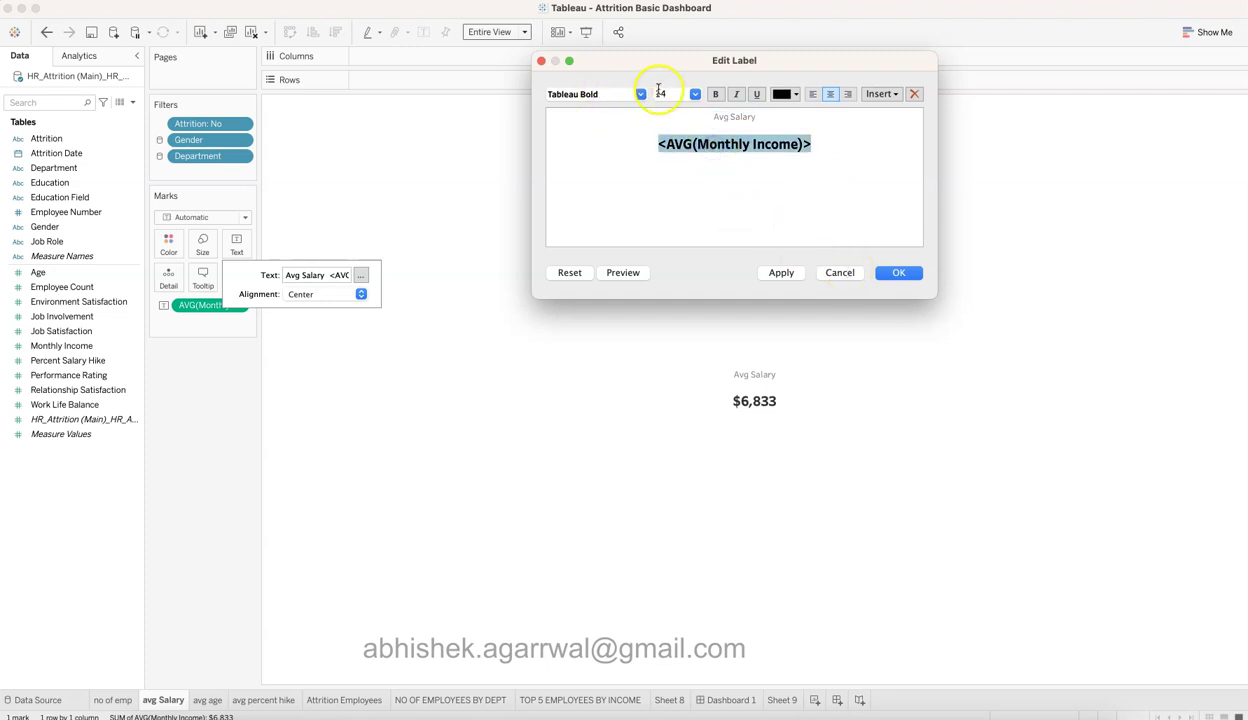
left_click(840, 275)
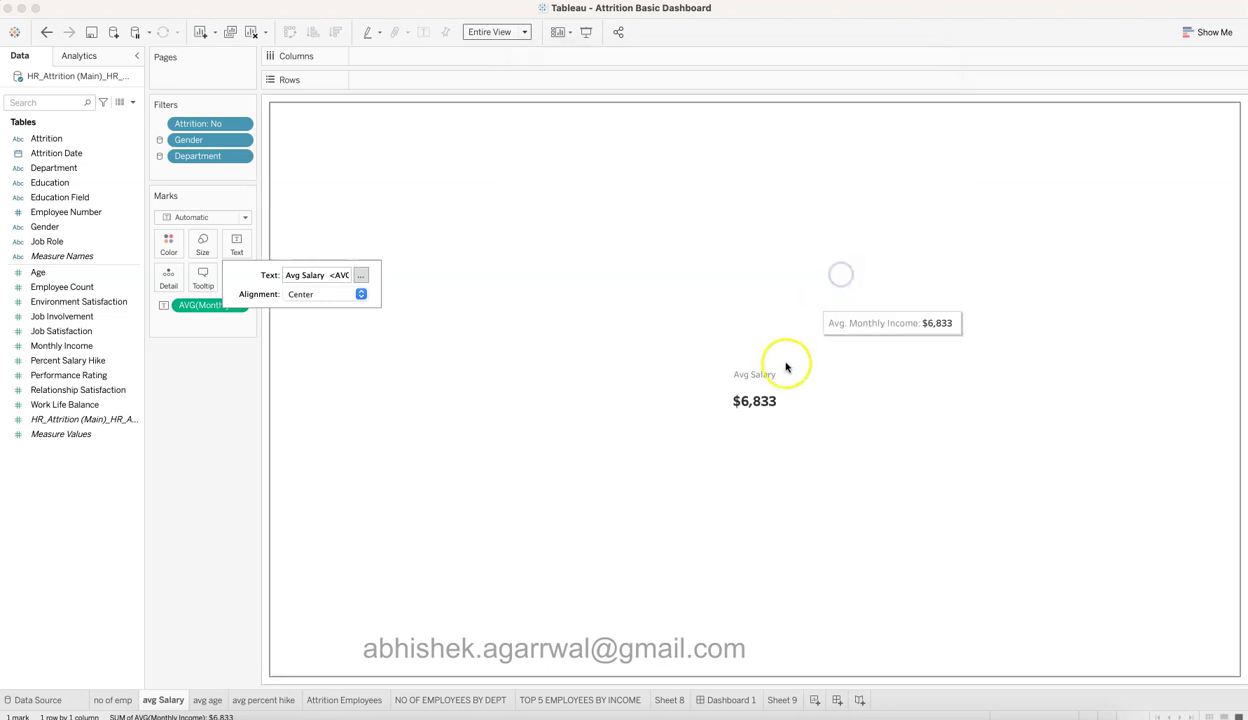
Check the font and size of the average Monthly Income line in the avg Salary label, cancelling the edit
left_click(363, 275)
left_click(769, 119)
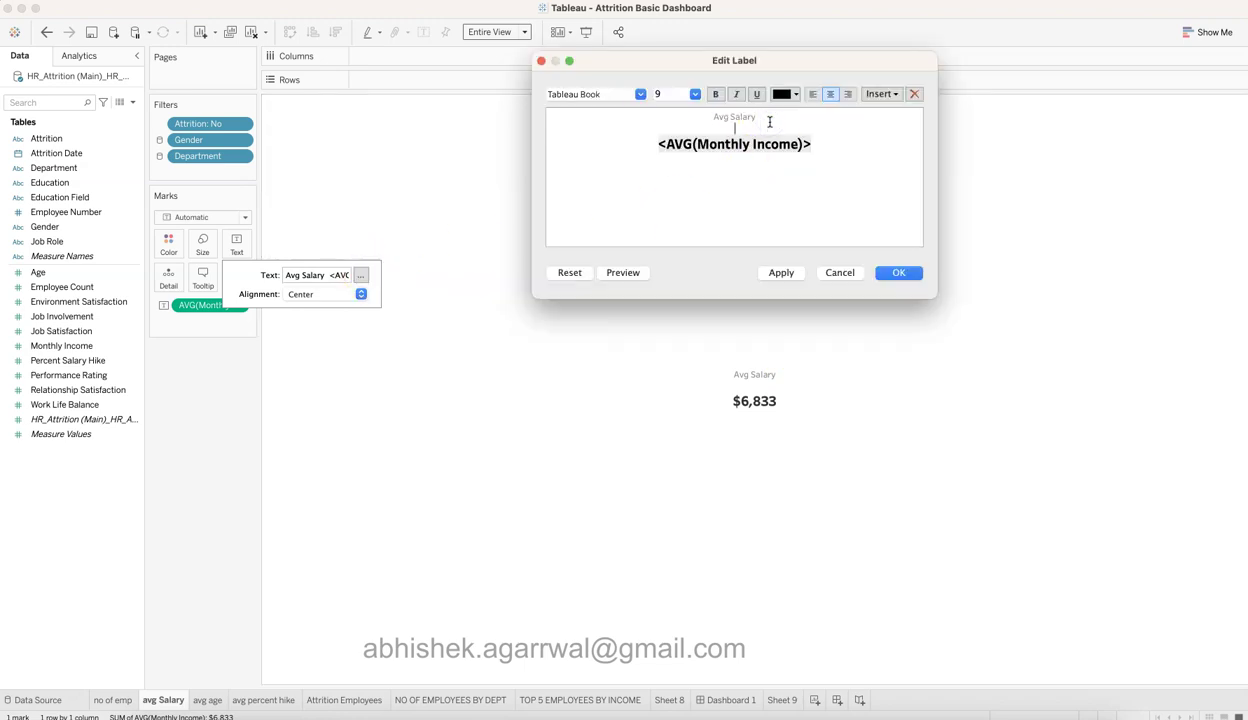
key("shift+Down")
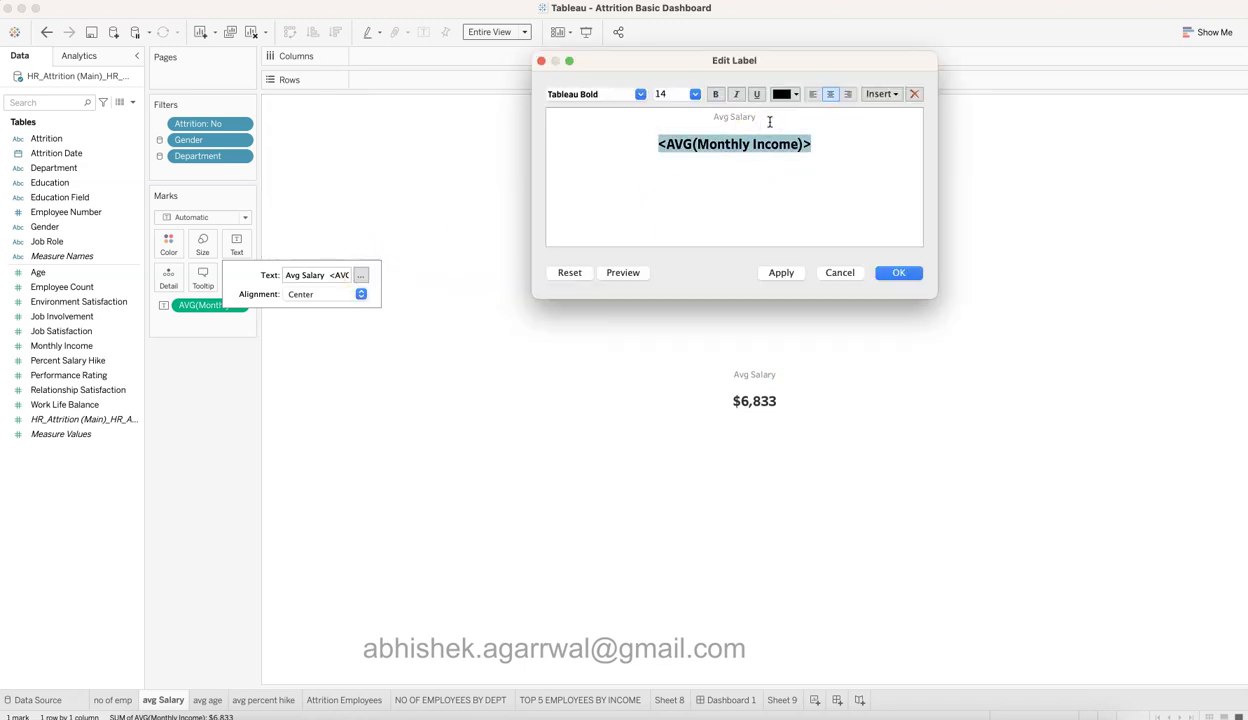
left_click(840, 273)
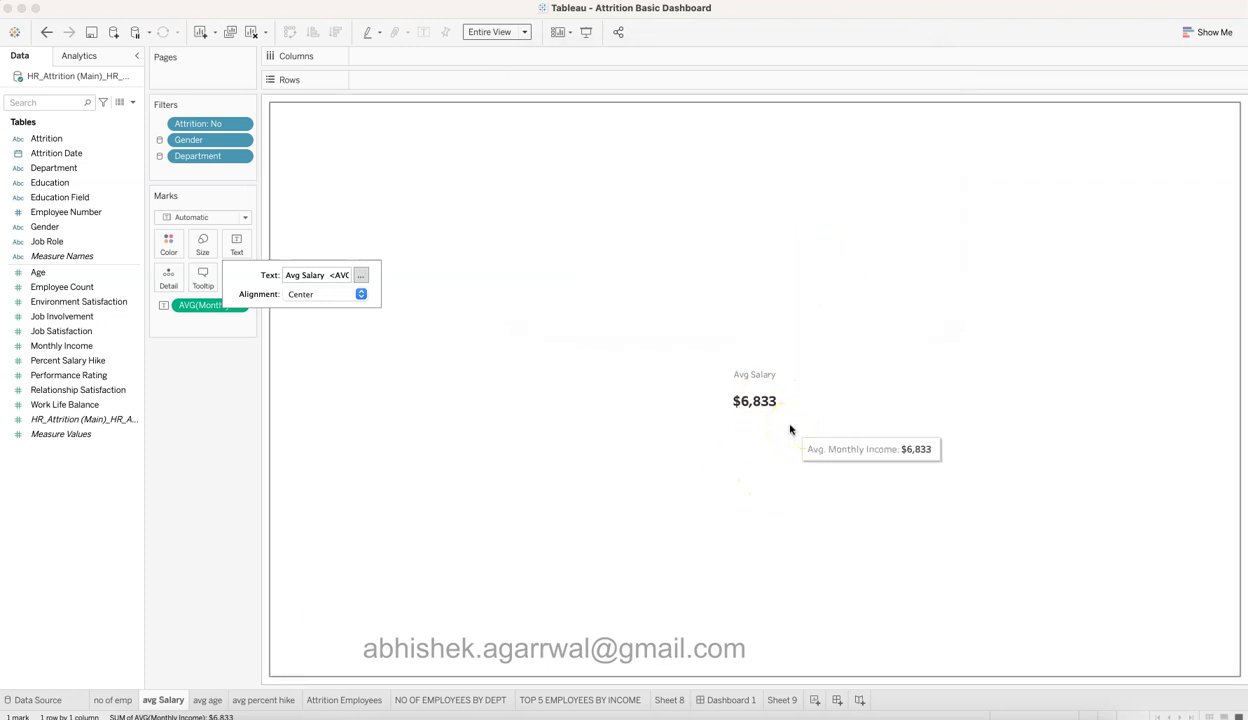
Examine the aggregation of the Age measure on the avg age worksheet, leaving it set to Average
left_click(215, 700)
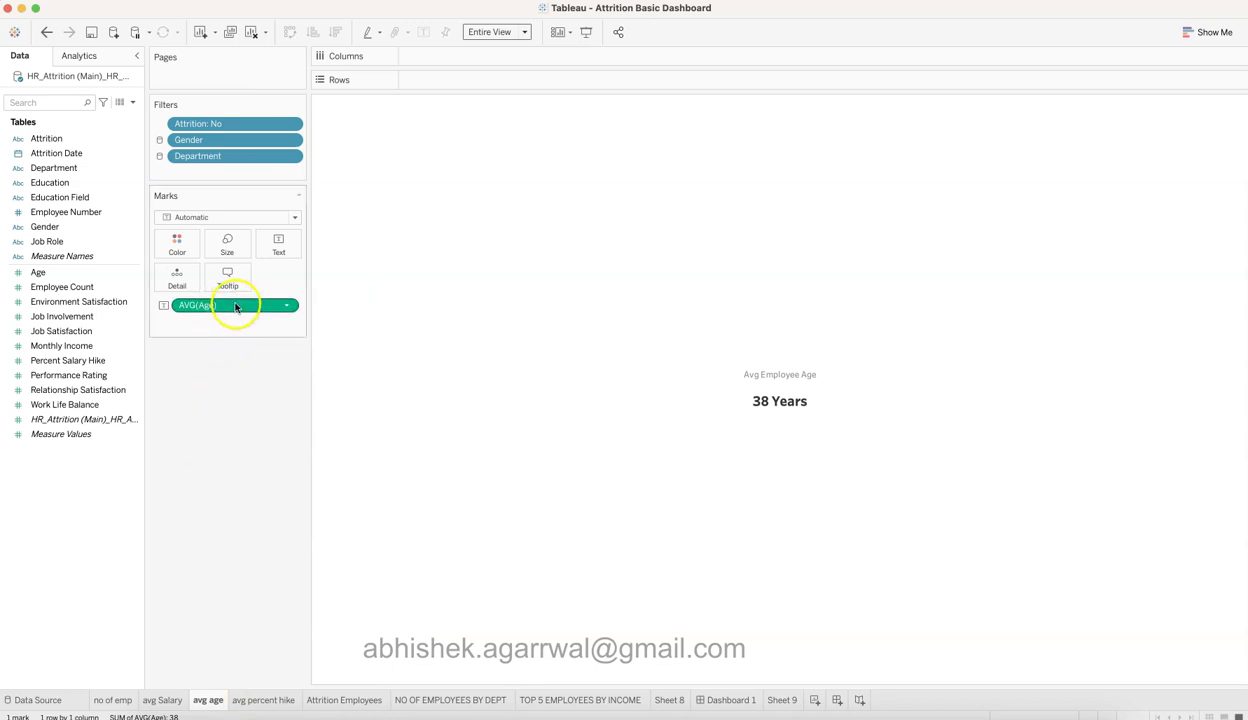
left_click_drag(235, 305, 199, 307)
left_click(287, 305)
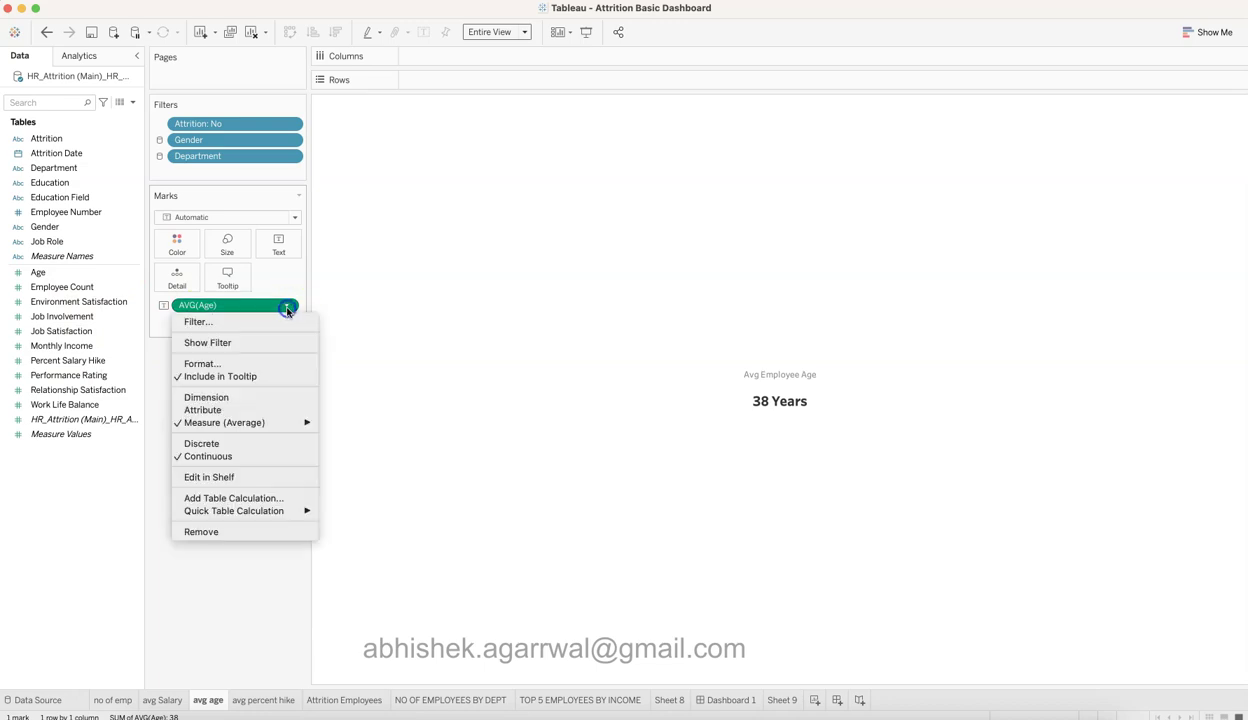
mouse_move(316, 424)
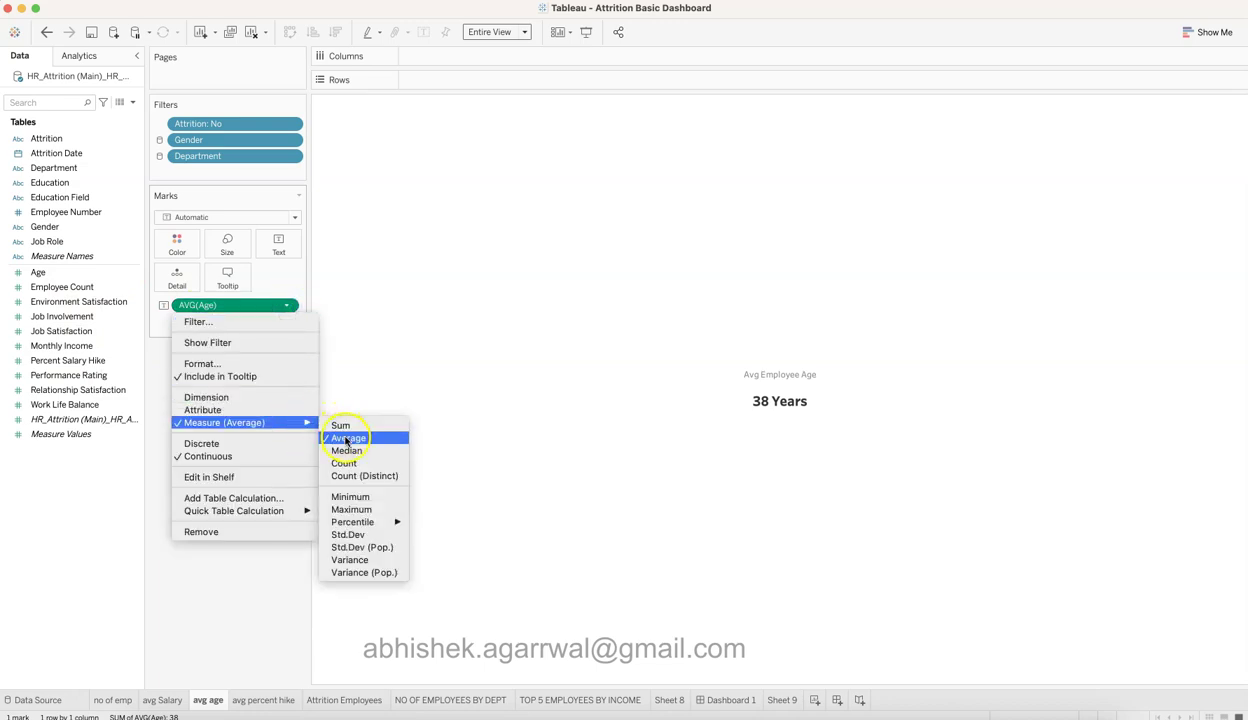
left_click(251, 586)
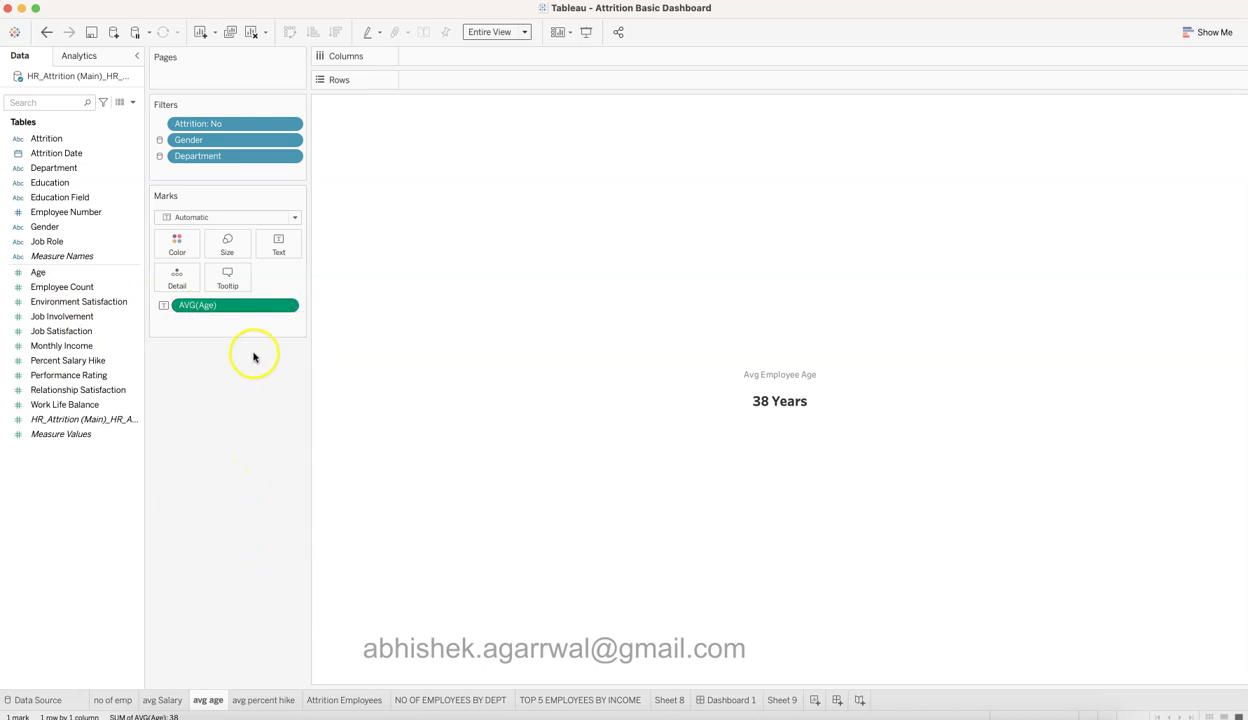
mouse_move(748, 412)
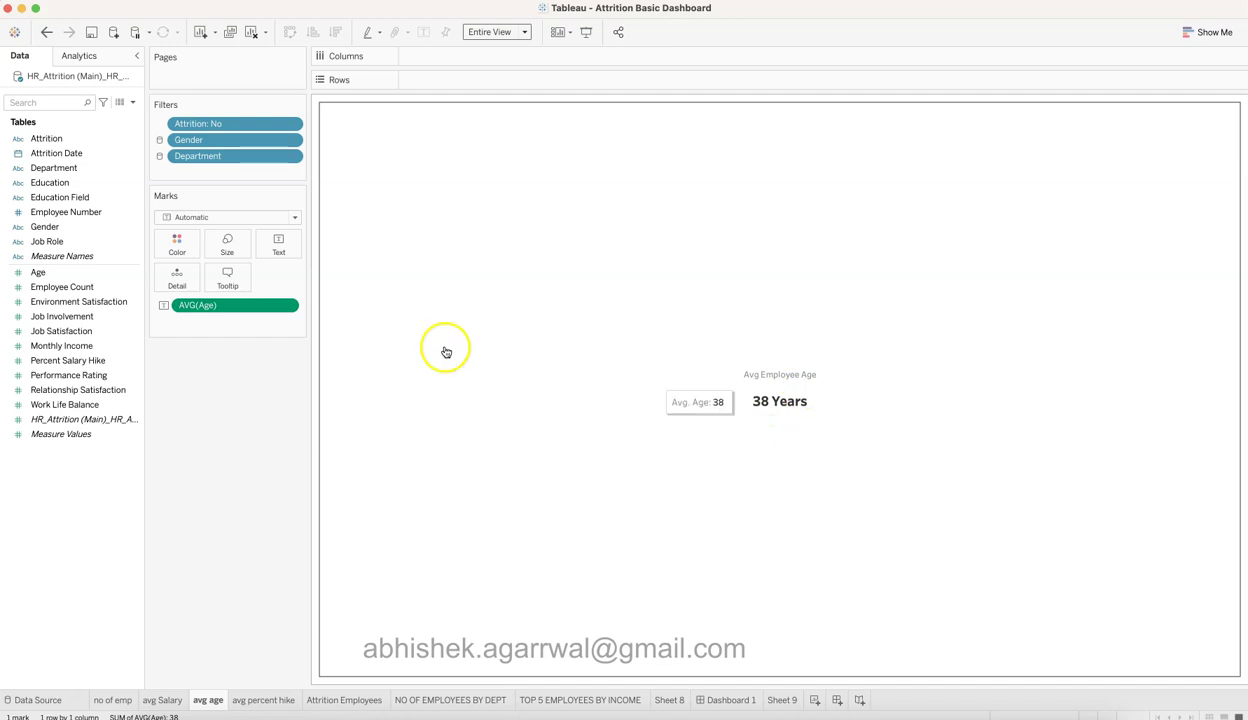
Inspect the avg age label's title line and the Years suffix after the measure, then close the label unchanged
left_click(287, 252)
left_click(391, 276)
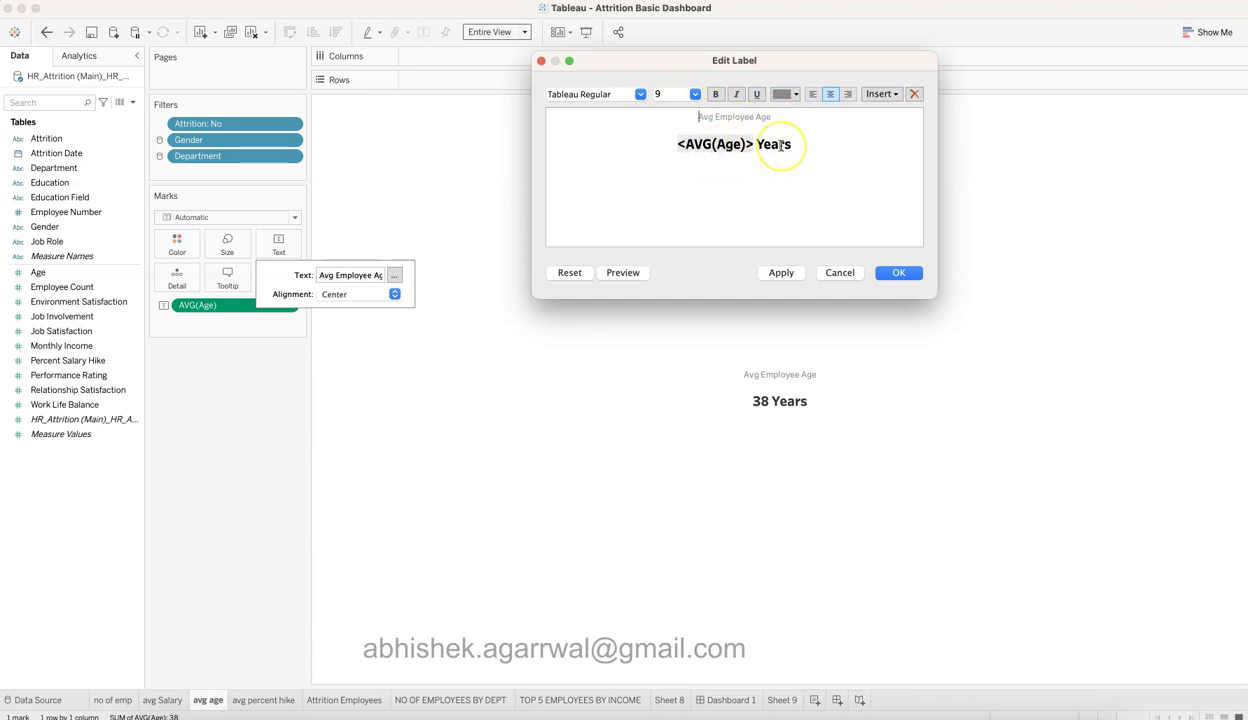
left_click(838, 242)
left_click(895, 273)
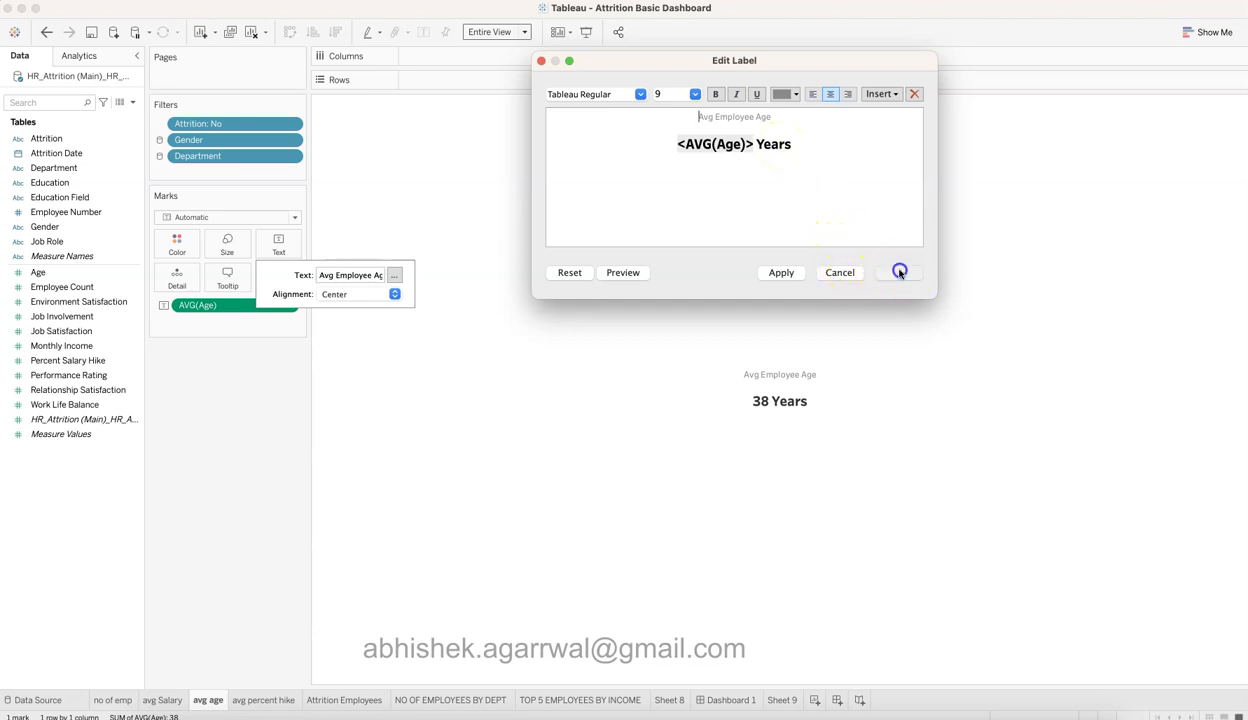
left_click(788, 409)
left_click(426, 468)
left_click(259, 501)
left_click(598, 426)
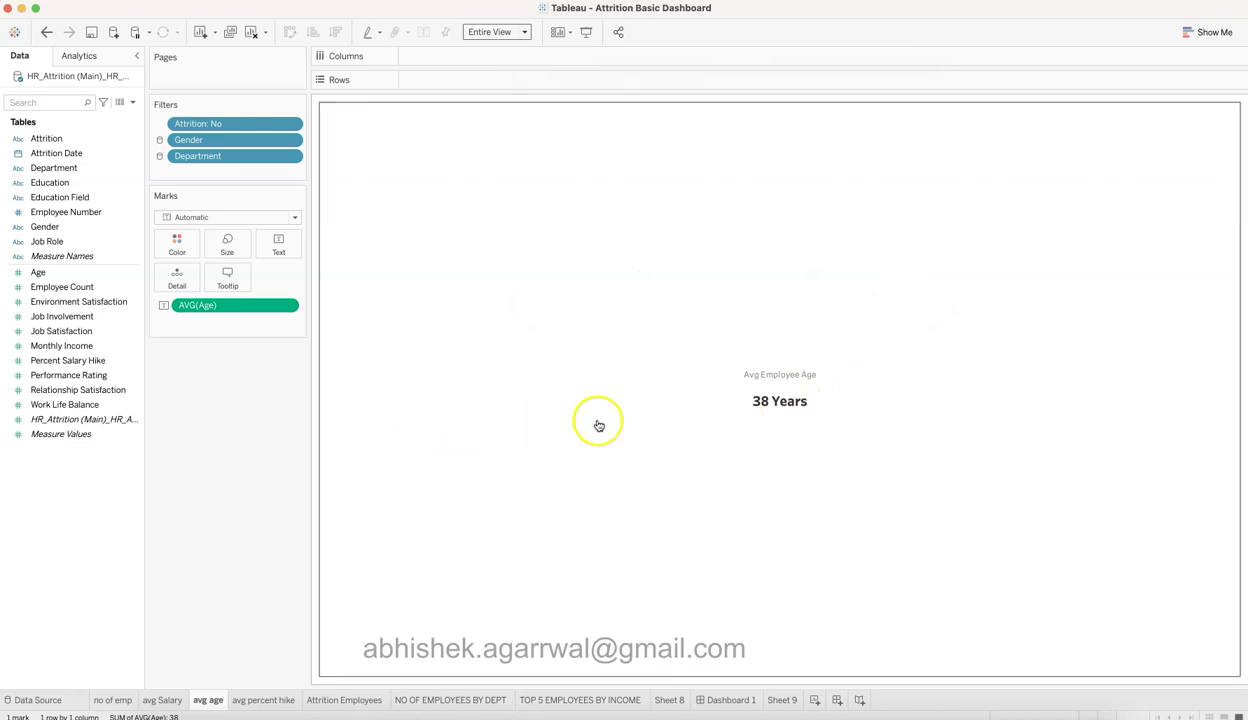
left_click(778, 415)
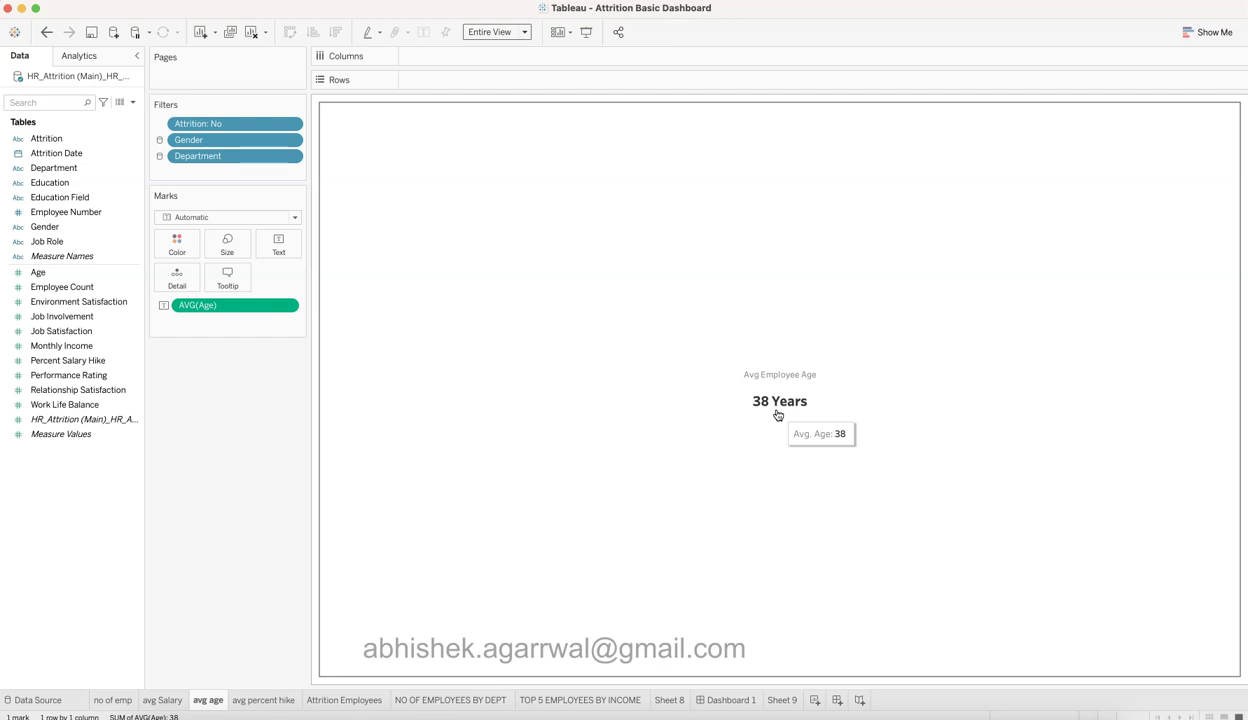
left_click(259, 644)
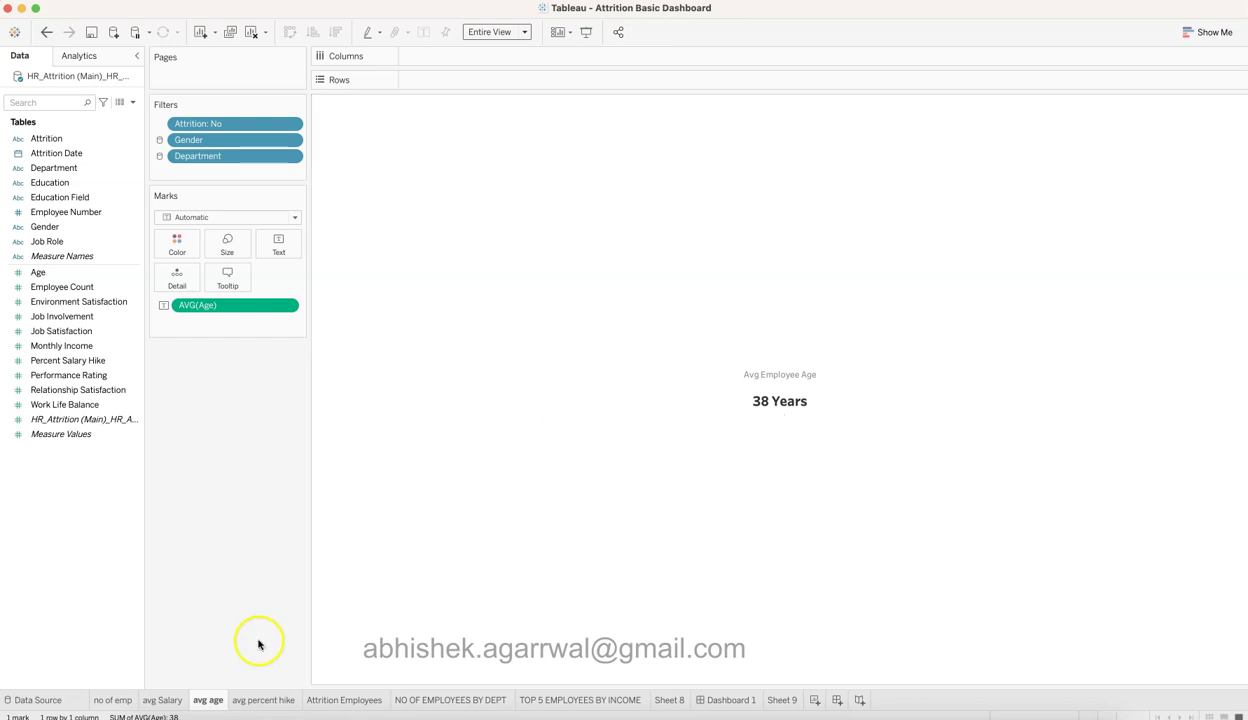
Examine the average Percent Salary Hike measure and its card on the avg percent hike worksheet
left_click(267, 700)
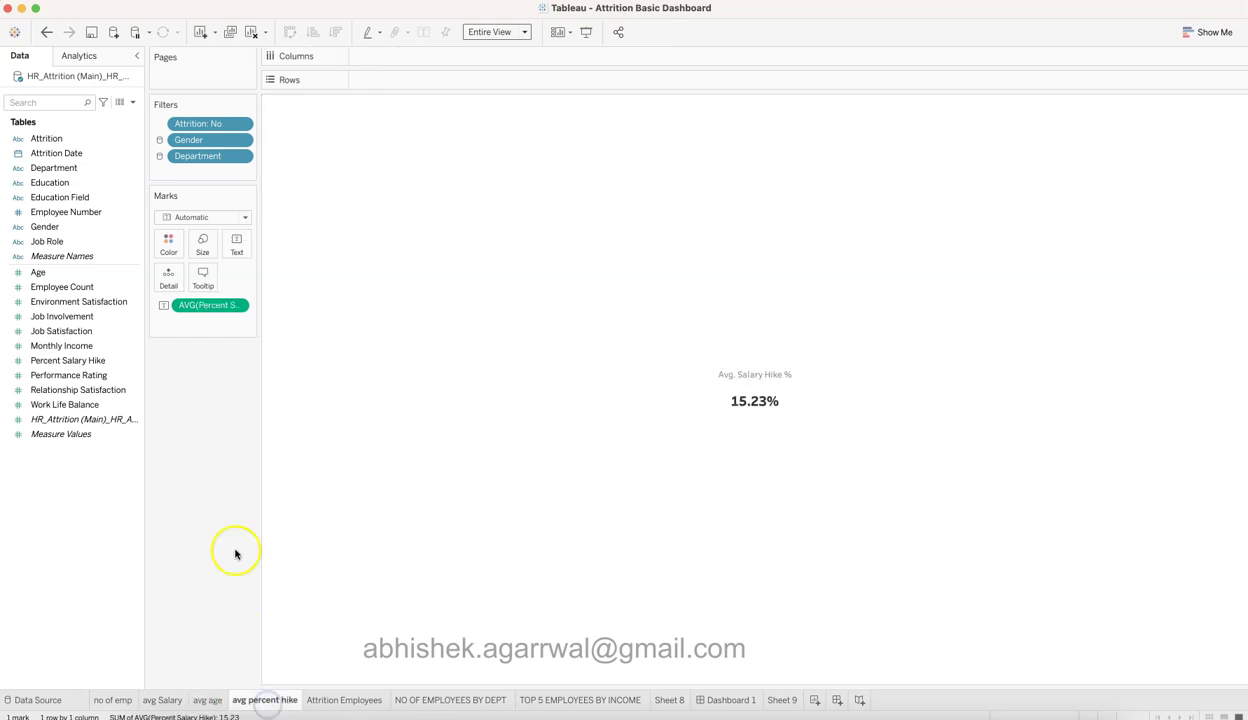
mouse_move(727, 416)
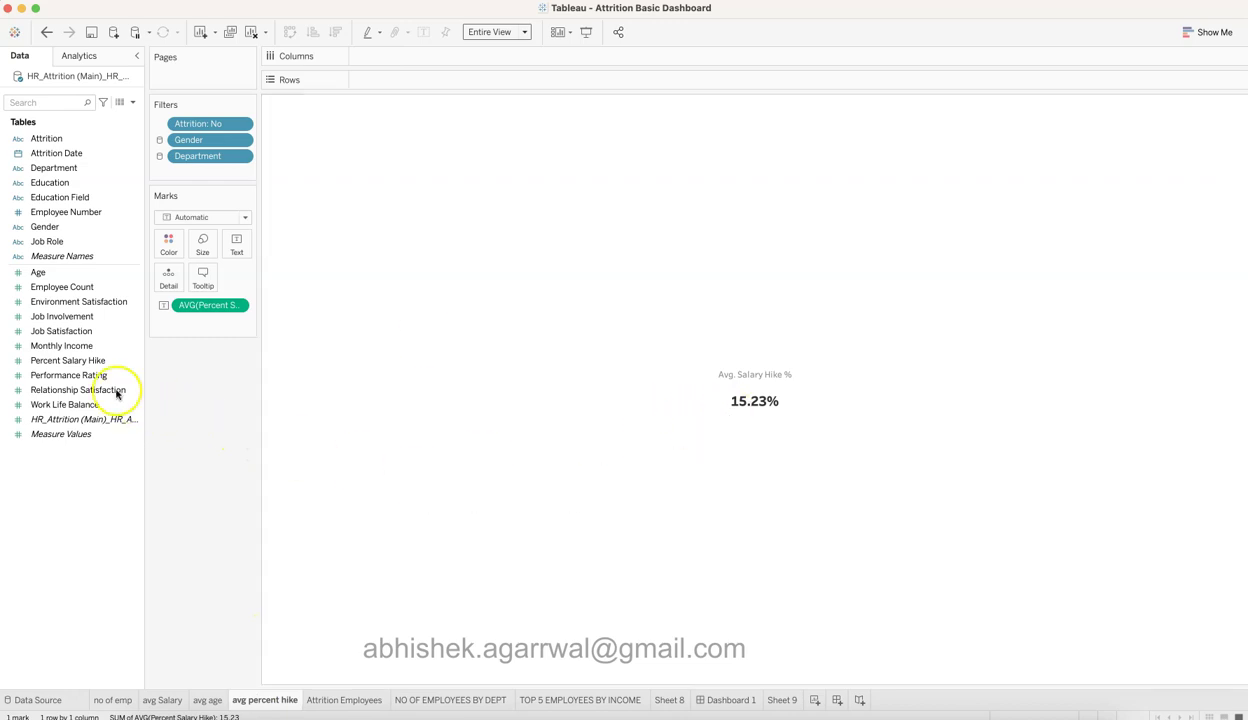
left_click(220, 306)
mouse_move(745, 412)
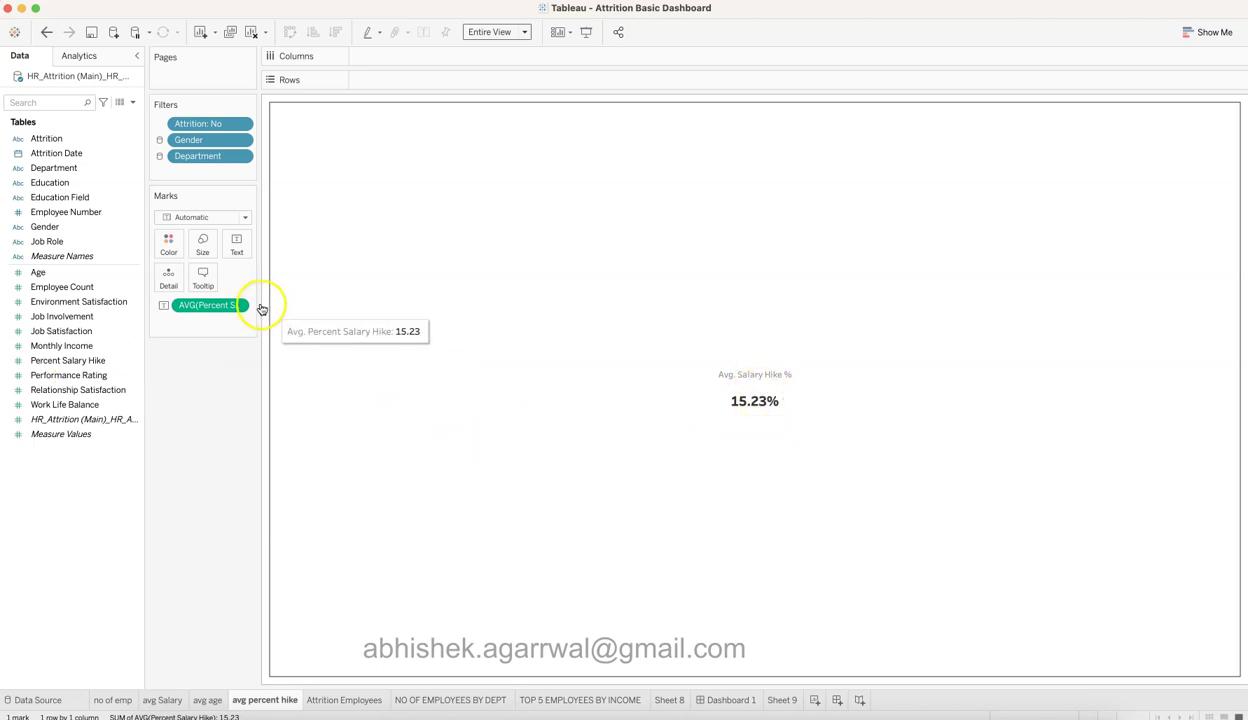
mouse_move(646, 399)
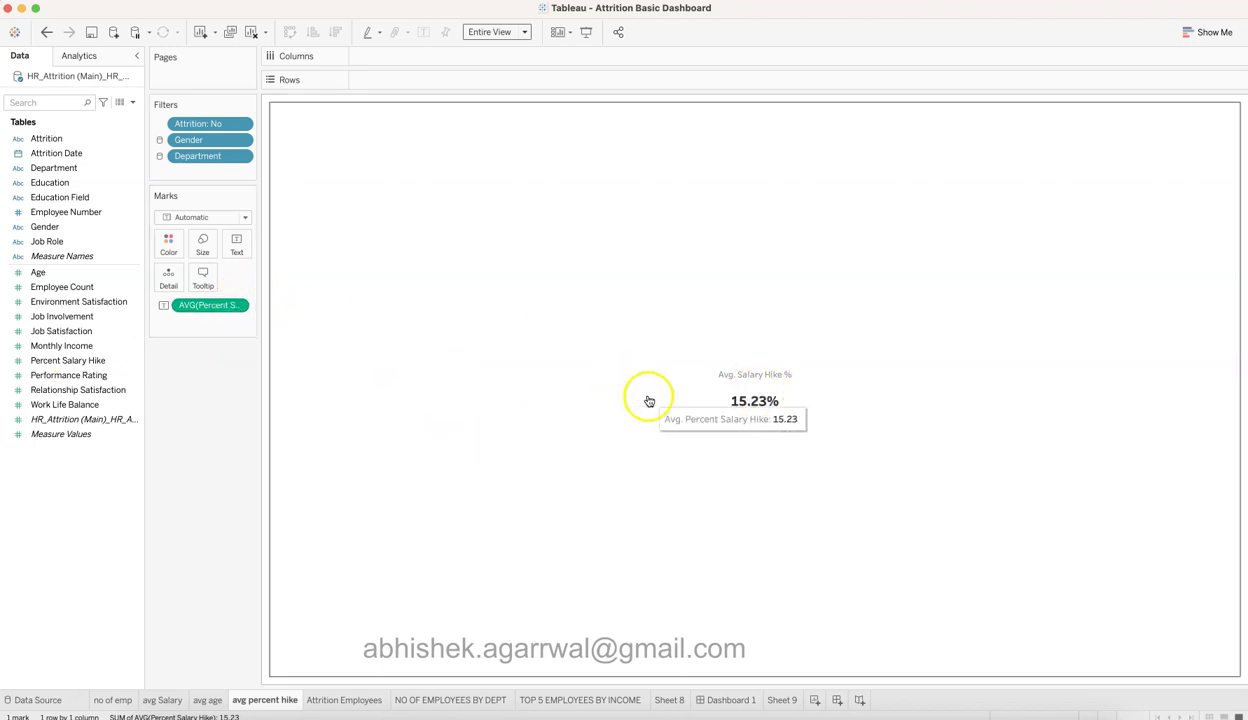
Inspect the percent sign in the avg percent hike label without editing it, and locate the Percent Salary Hike field
left_click(236, 245)
left_click(362, 275)
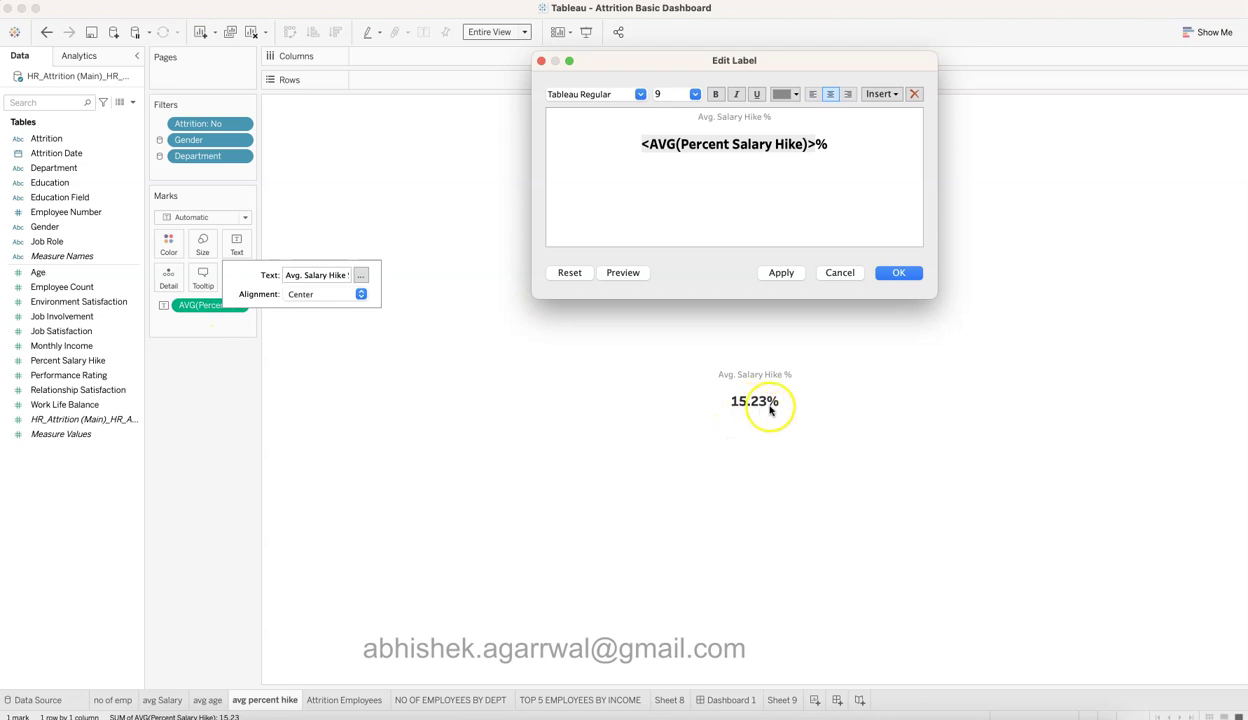
left_click(838, 273)
left_click(68, 317)
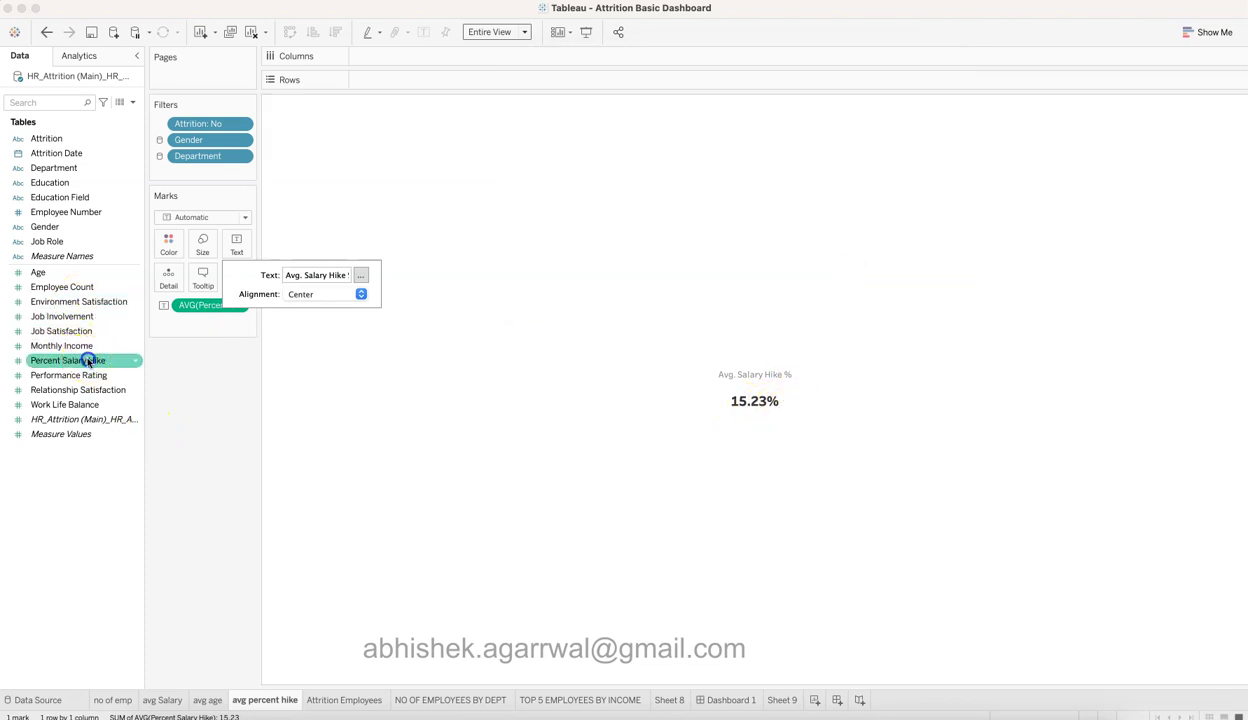
left_click(88, 361)
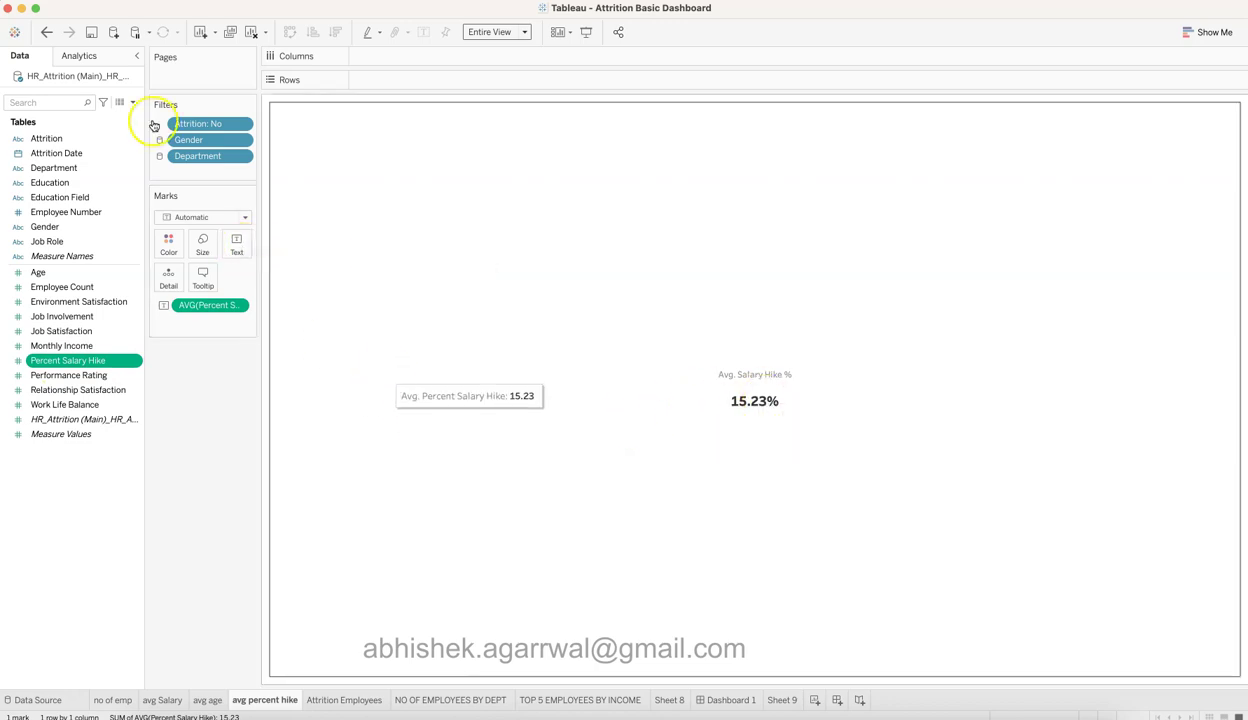
Examine the Attrition Employees chart's quarterly data points and the aggregation of Employee Number on Rows
left_click(362, 701)
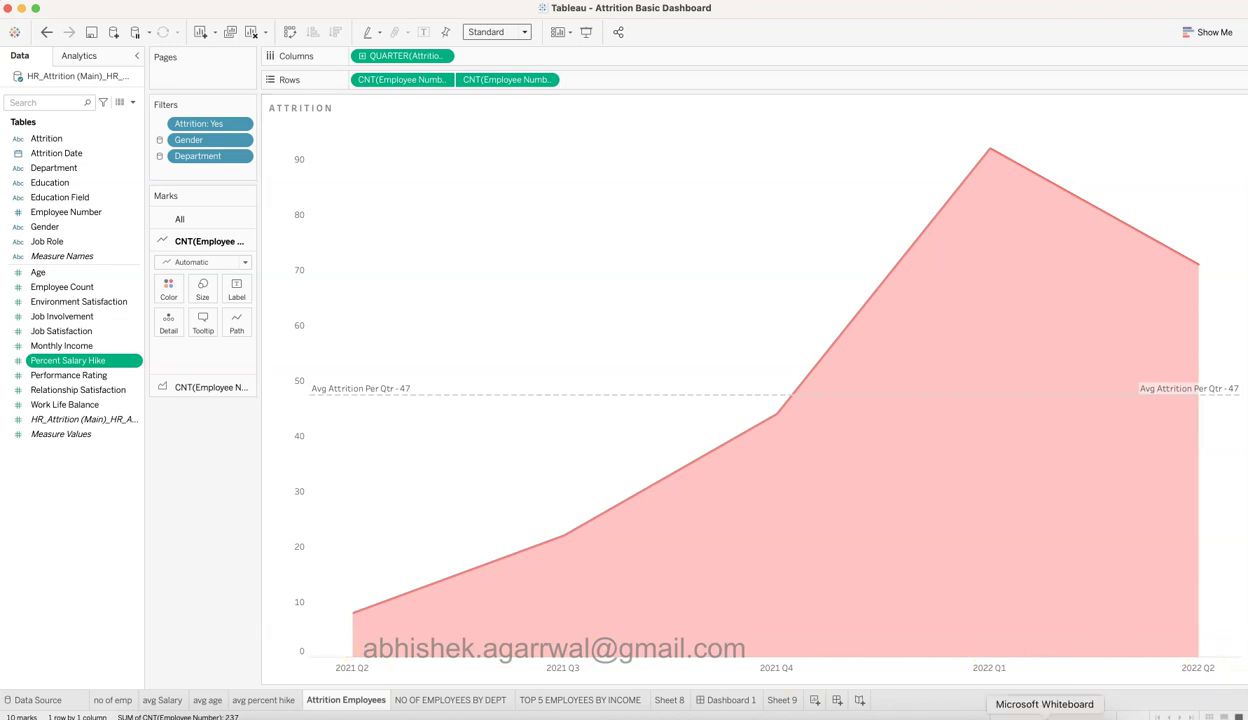
mouse_move(991, 158)
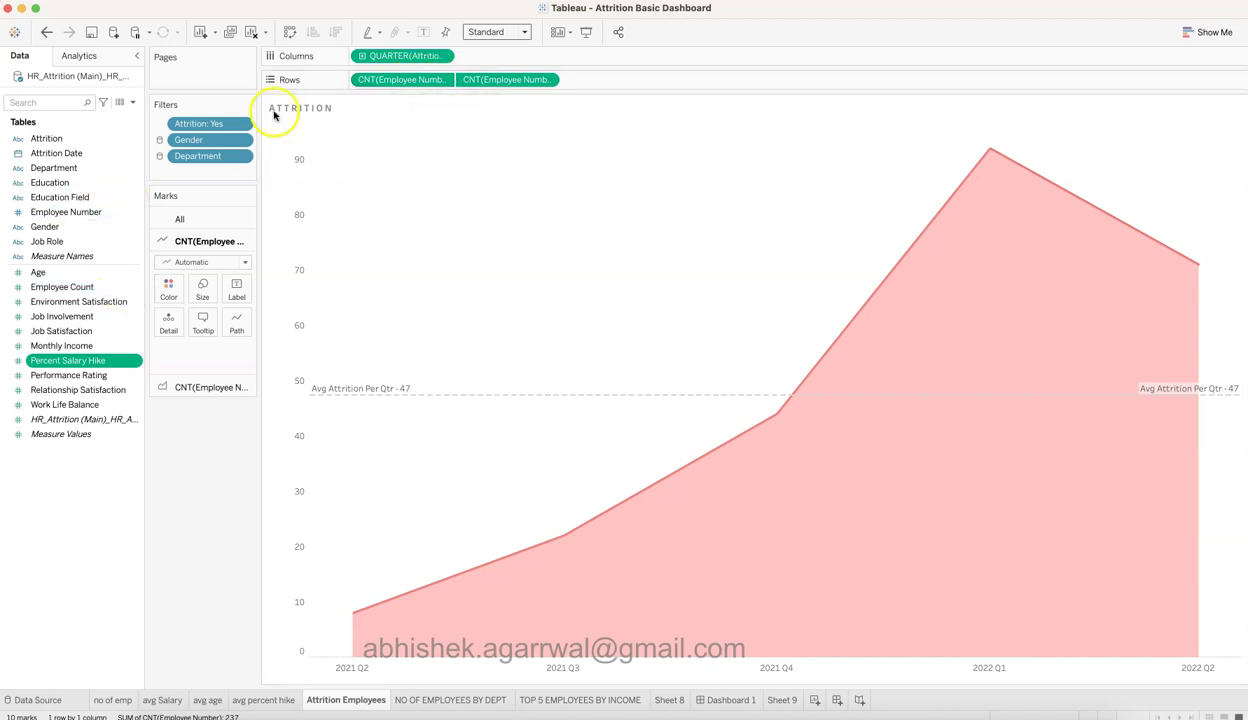
left_click(441, 79)
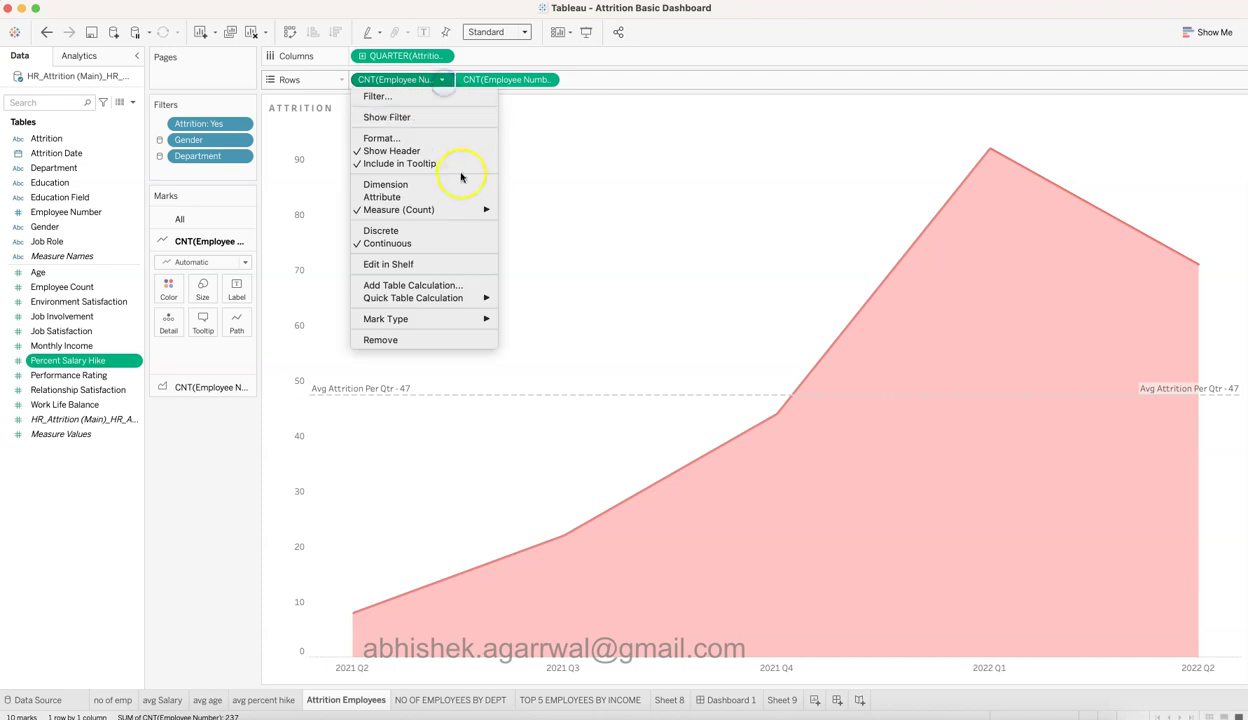
mouse_move(471, 209)
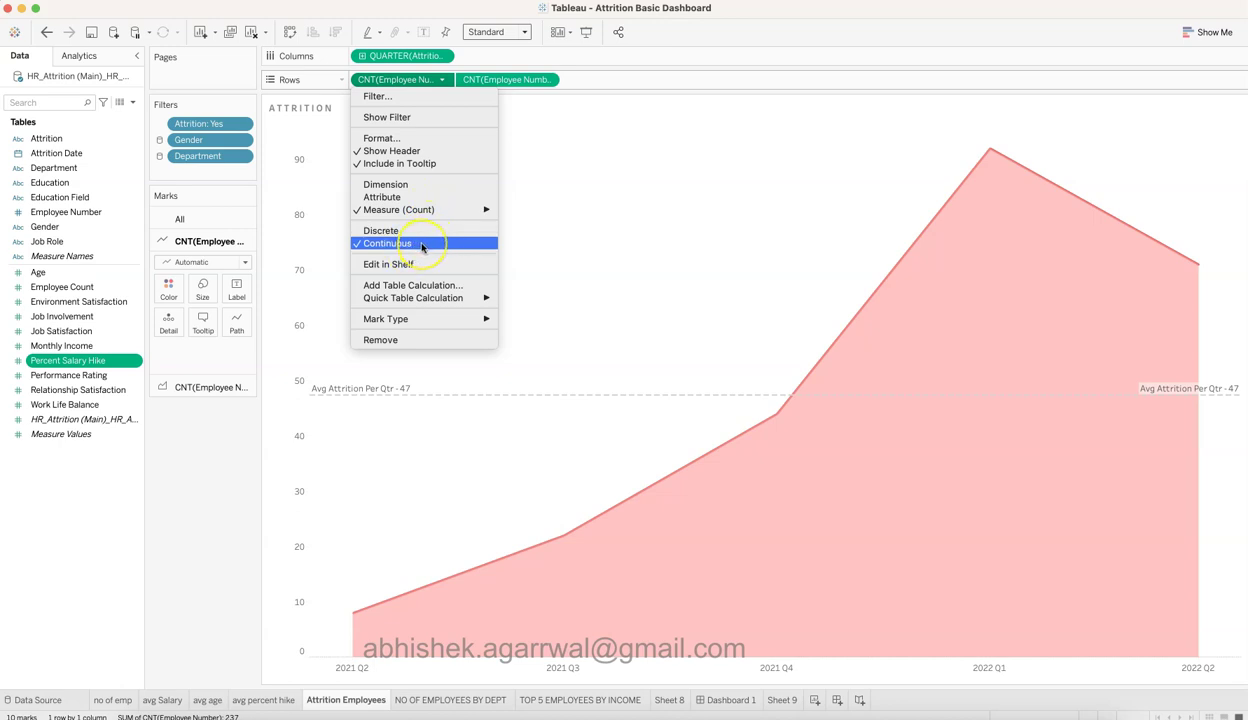
left_click(223, 465)
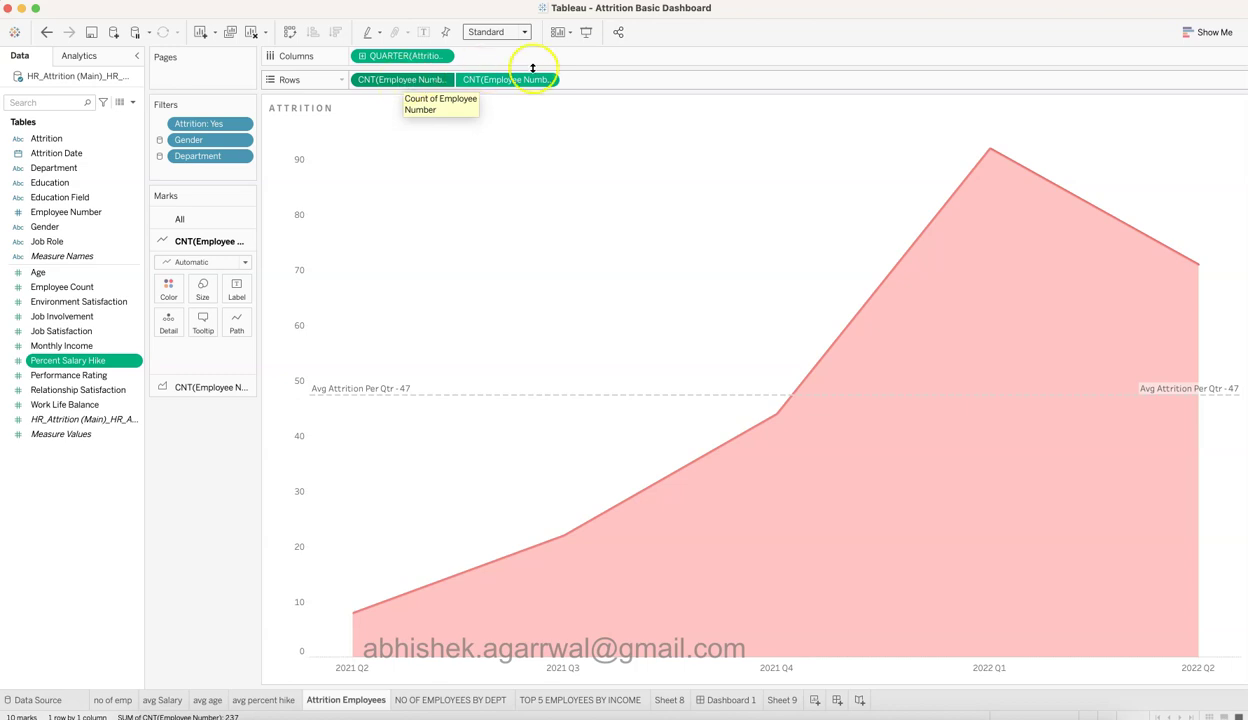
mouse_move(660, 524)
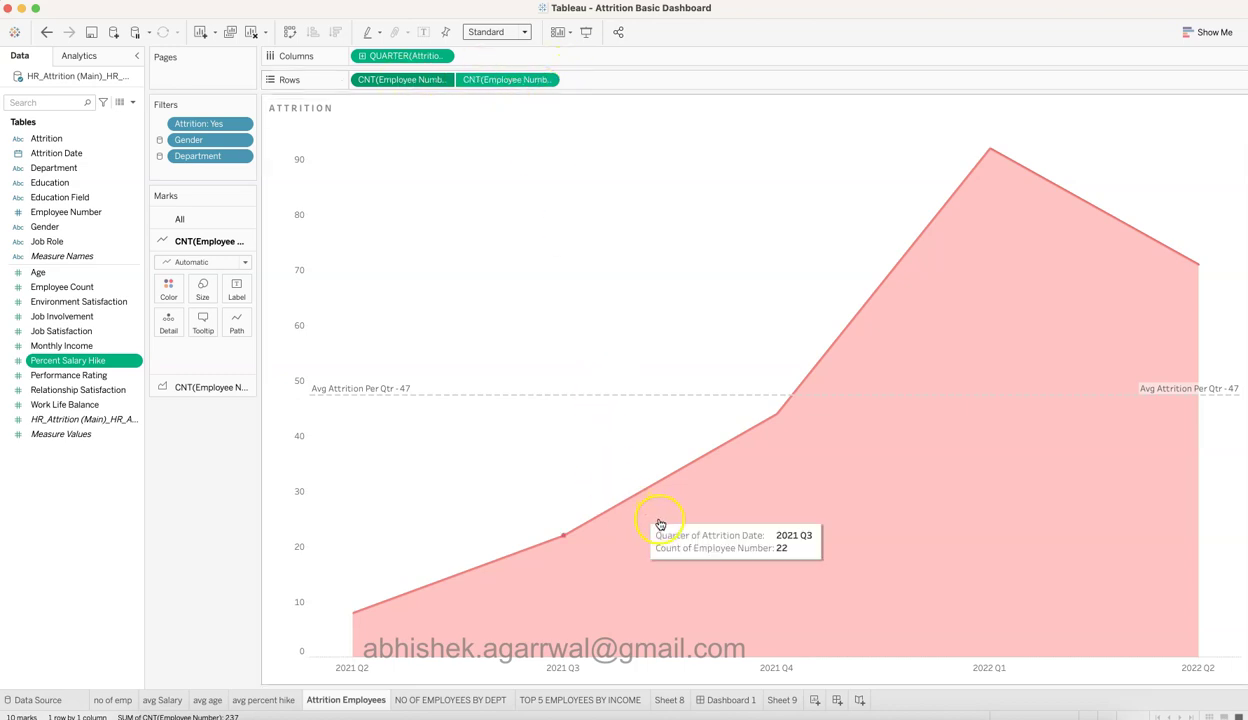
Create a new worksheet filtered to Attrition Yes, and check the Gender and Department filters on Dashboard 1
left_click(816, 700)
left_click(320, 326)
left_click(52, 167)
left_click_drag(48, 138, 189, 126)
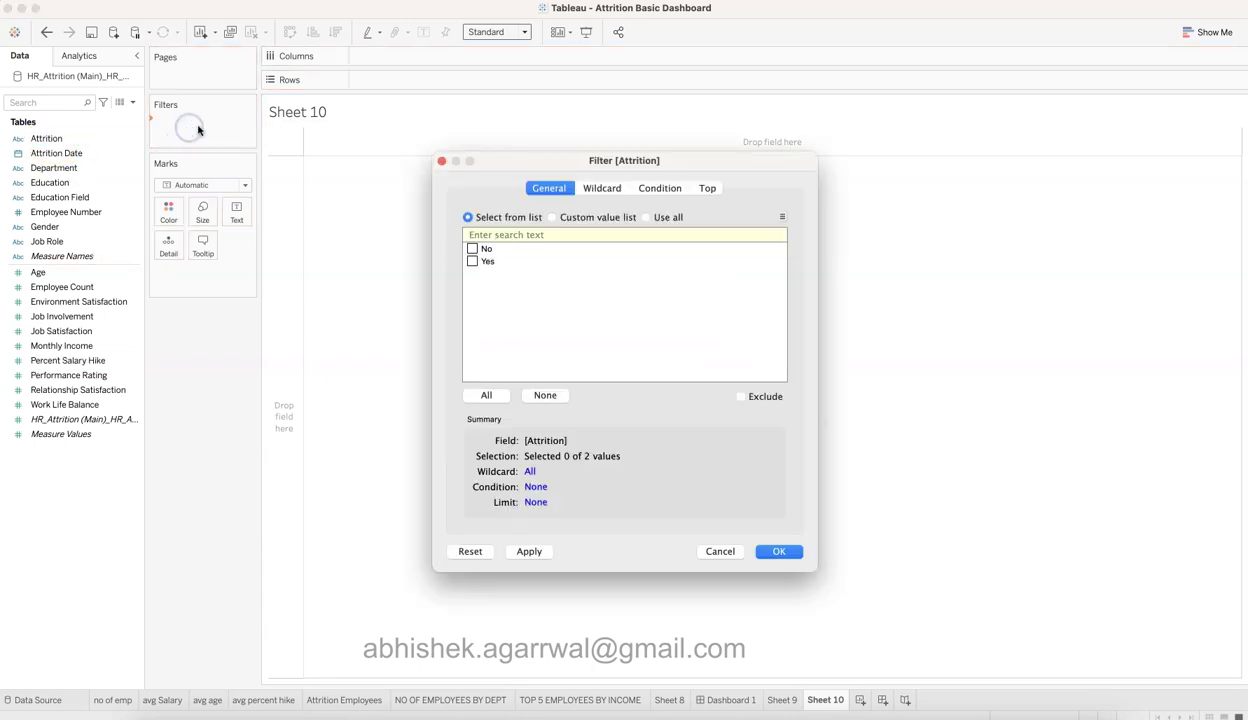
left_click(471, 261)
left_click(775, 552)
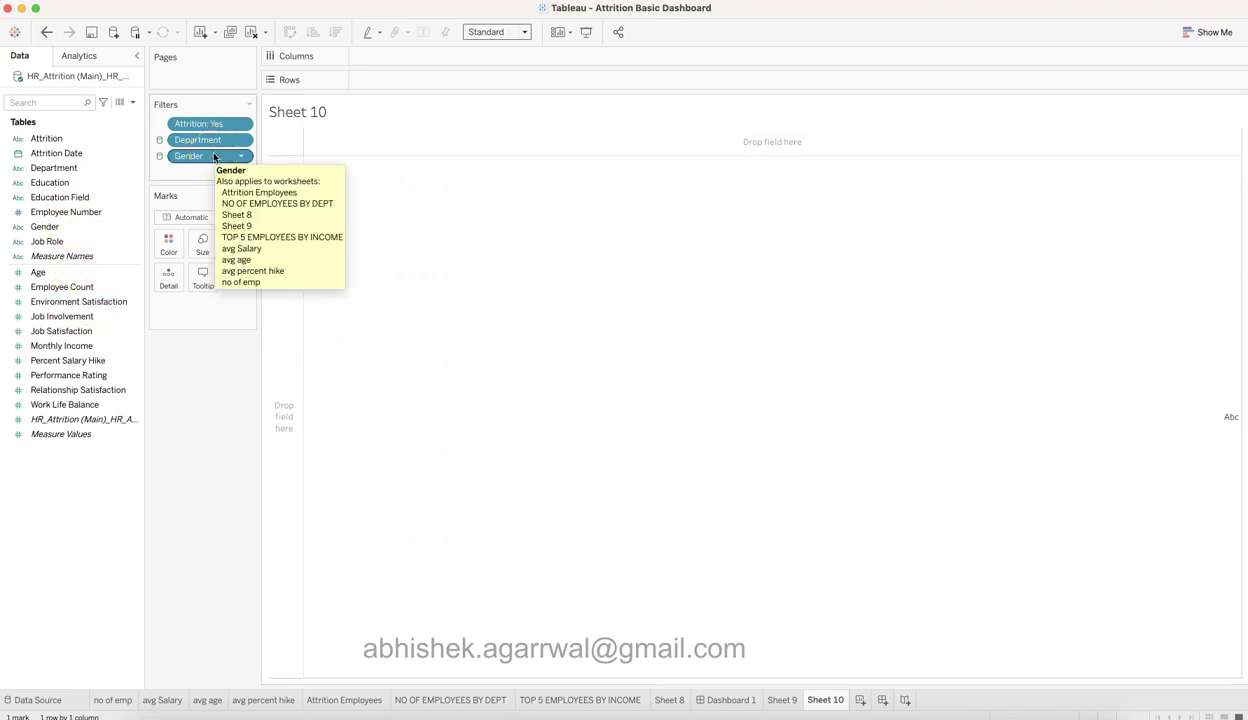
left_click(727, 704)
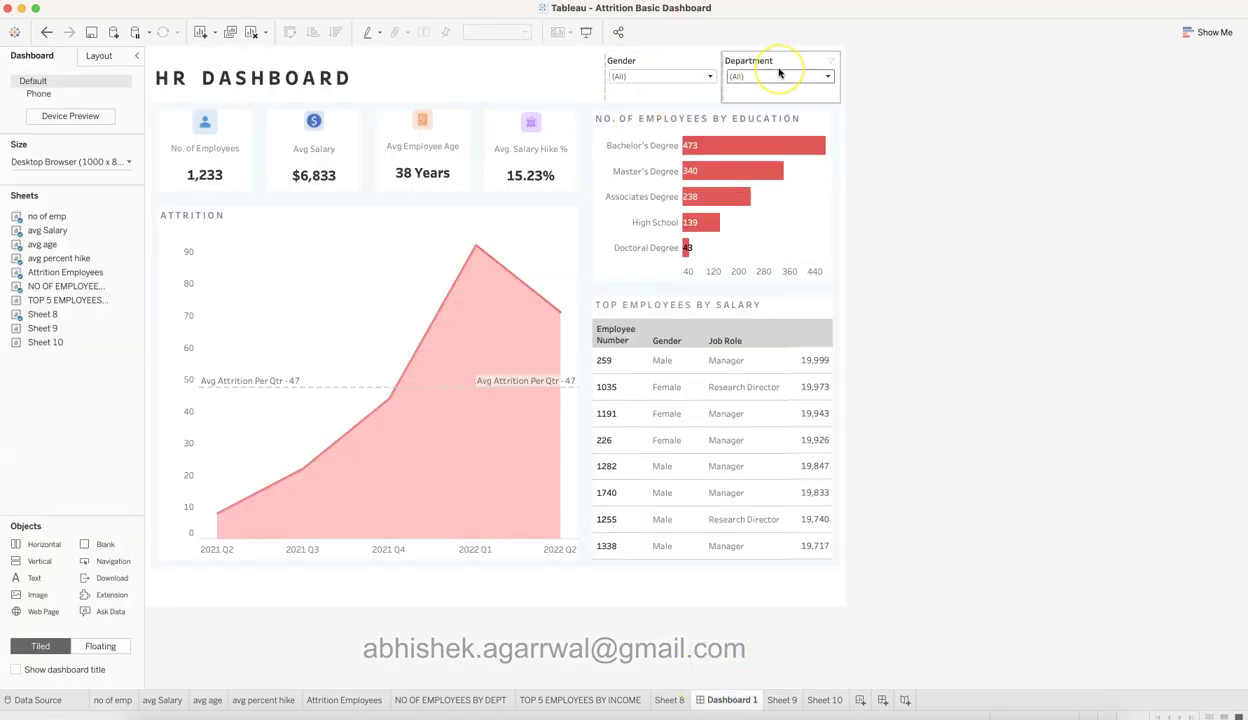
left_click(825, 700)
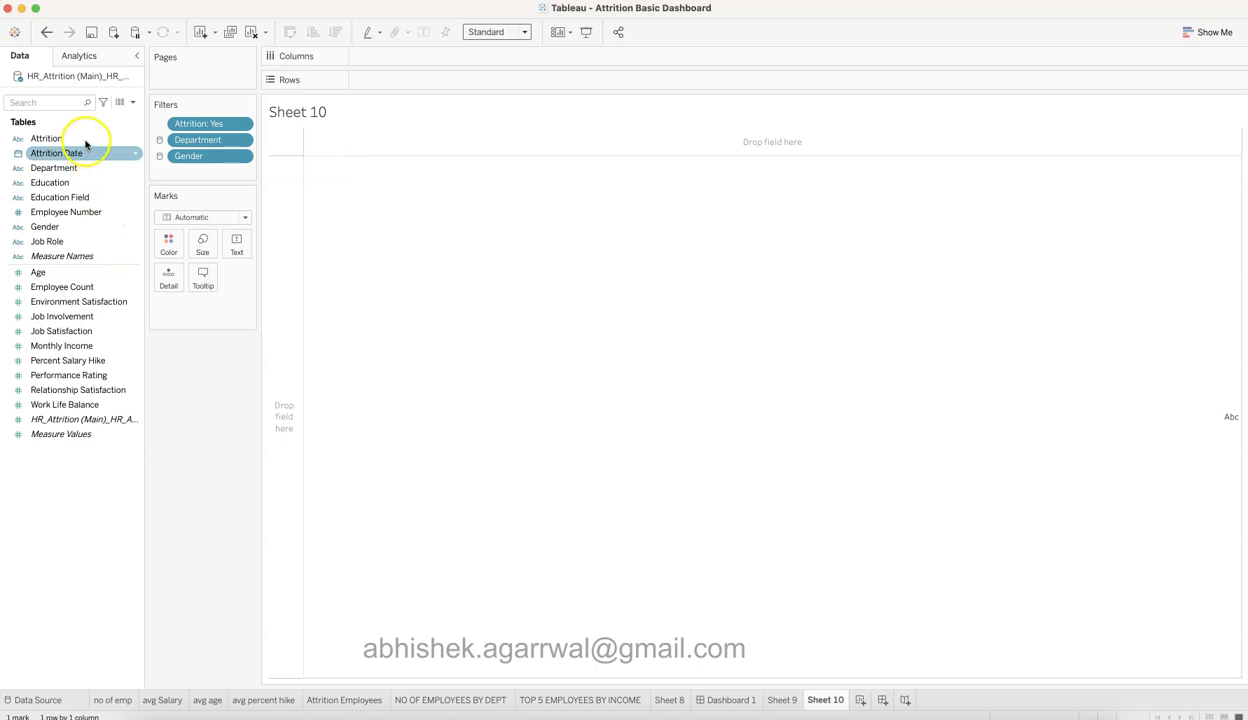
Place Employee Number on Rows in Sheet 10 and aggregate it as a Count measure
left_click_drag(100, 212, 409, 81)
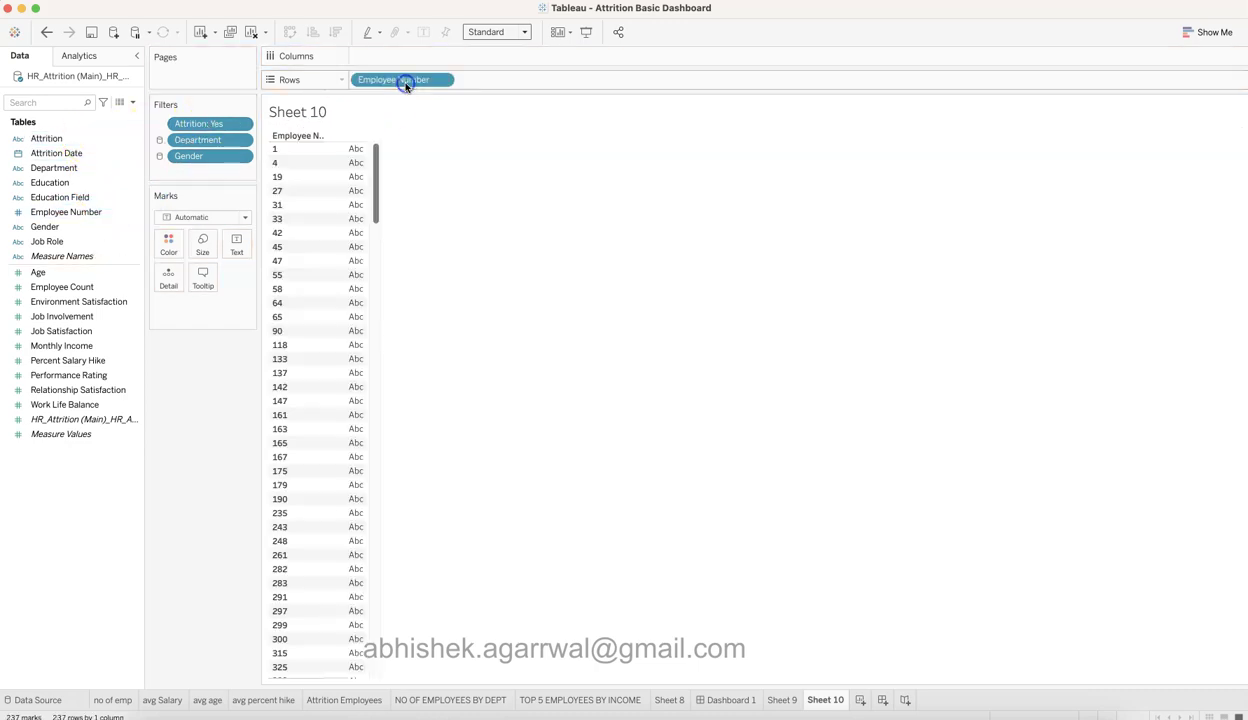
left_click(443, 80)
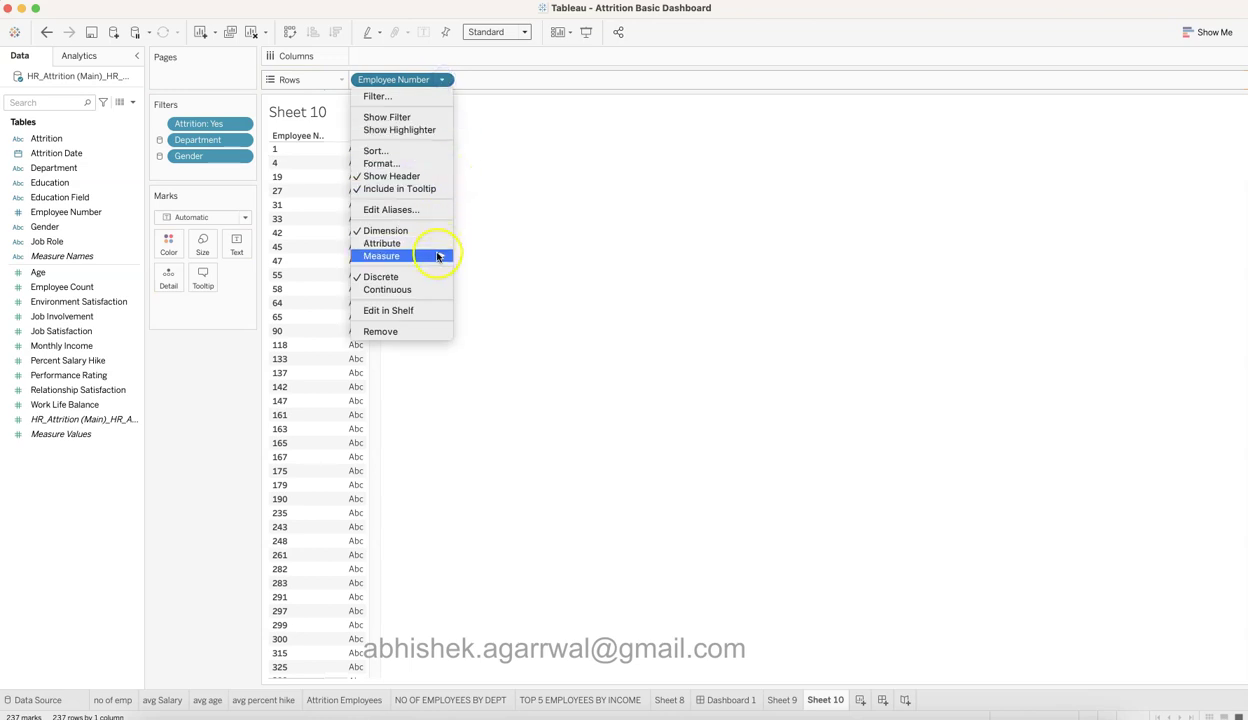
mouse_move(438, 255)
left_click(487, 297)
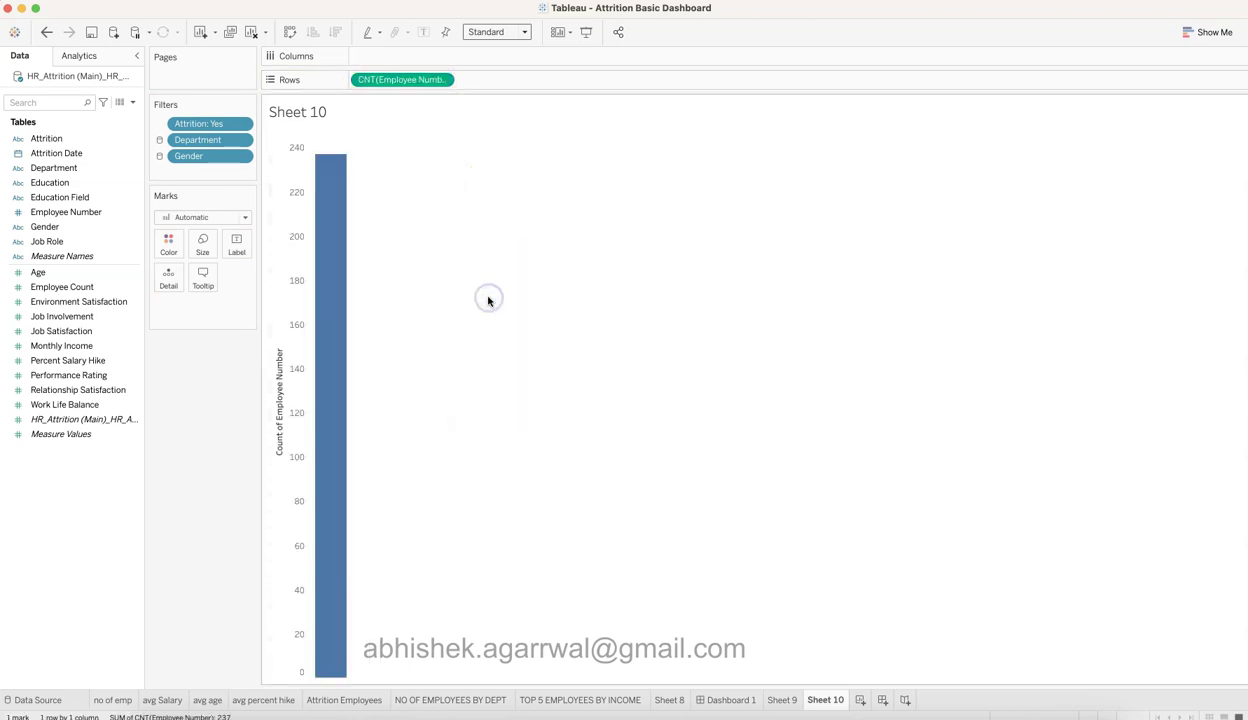
Place Attrition Date on Columns in Sheet 10 and set it to continuous quarters with the year
left_click(88, 286)
left_click_drag(75, 153, 386, 57)
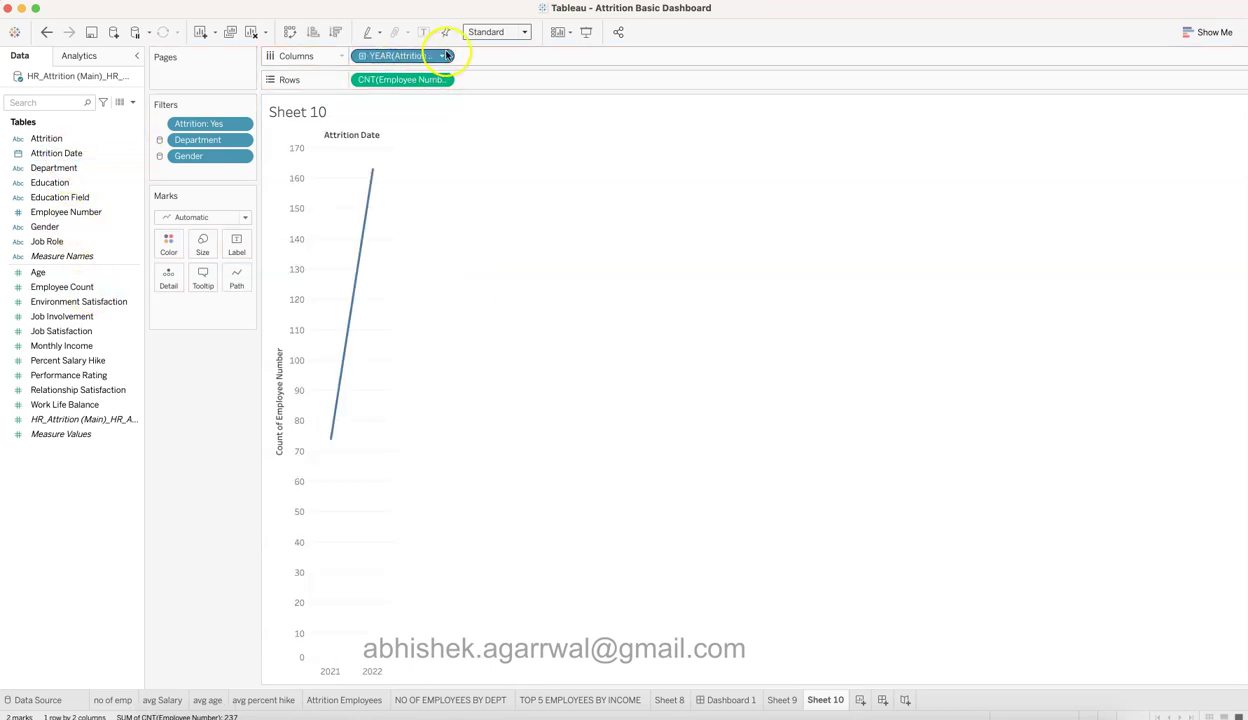
left_click(443, 59)
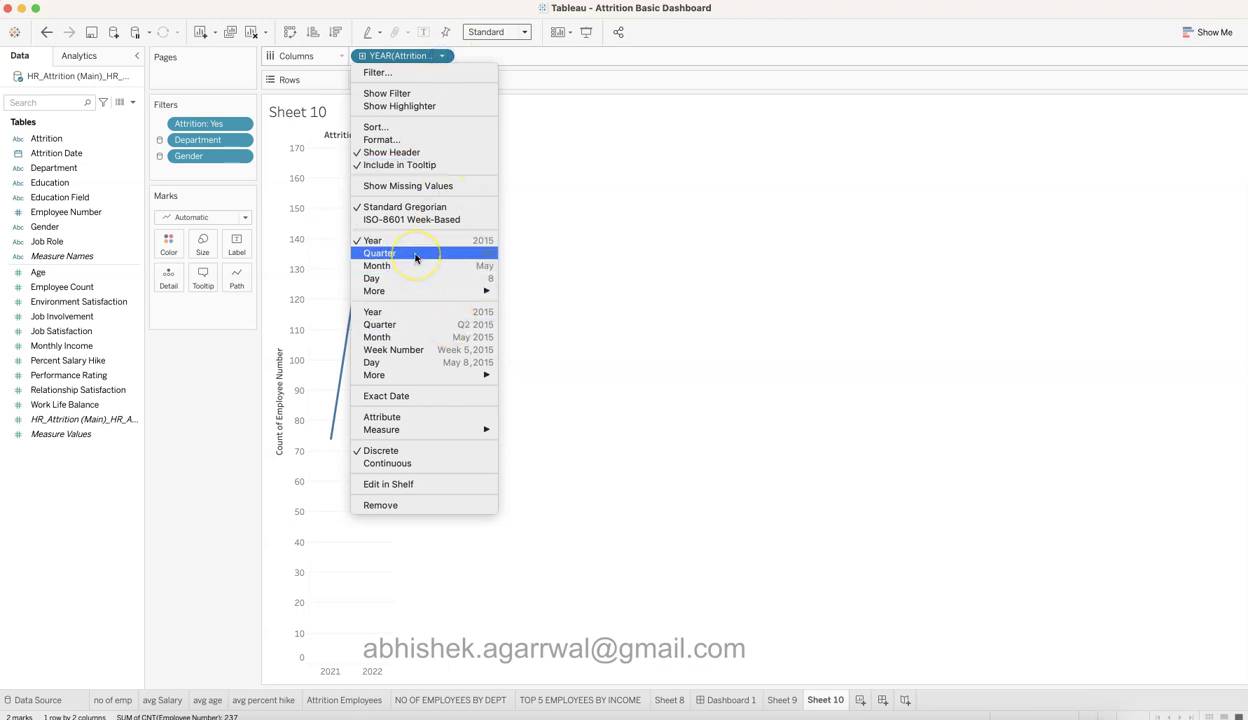
left_click(418, 324)
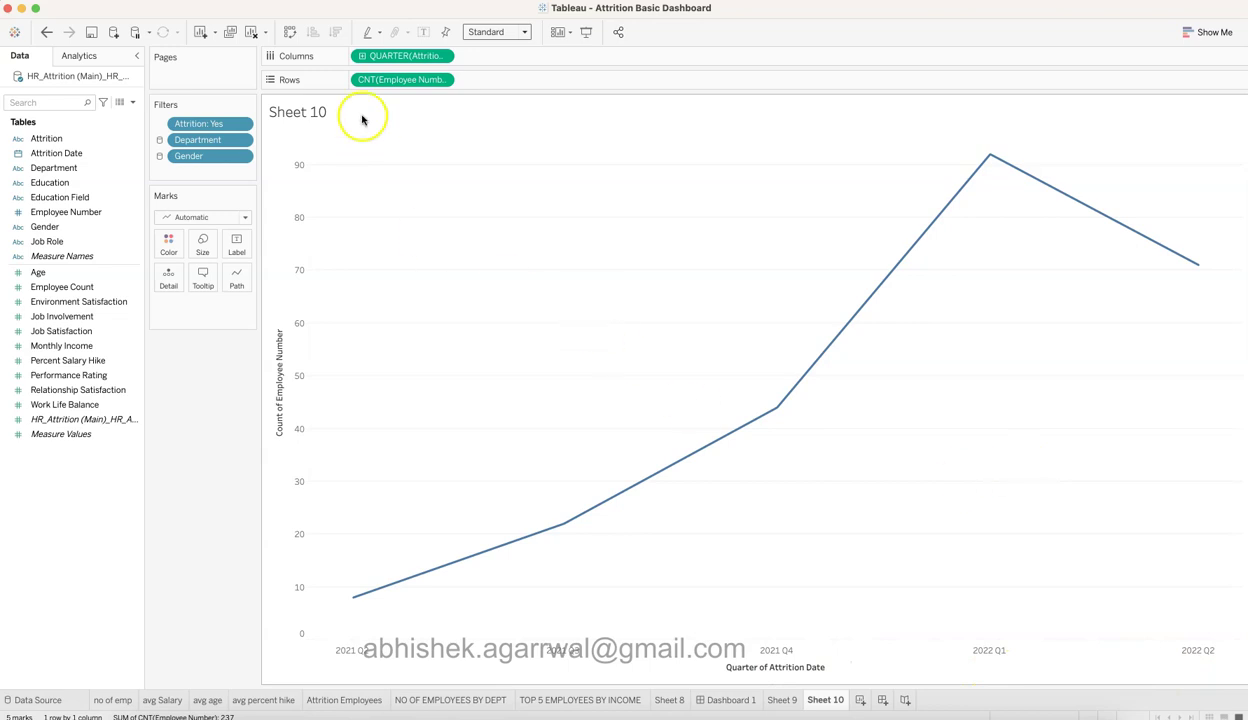
left_click(430, 57)
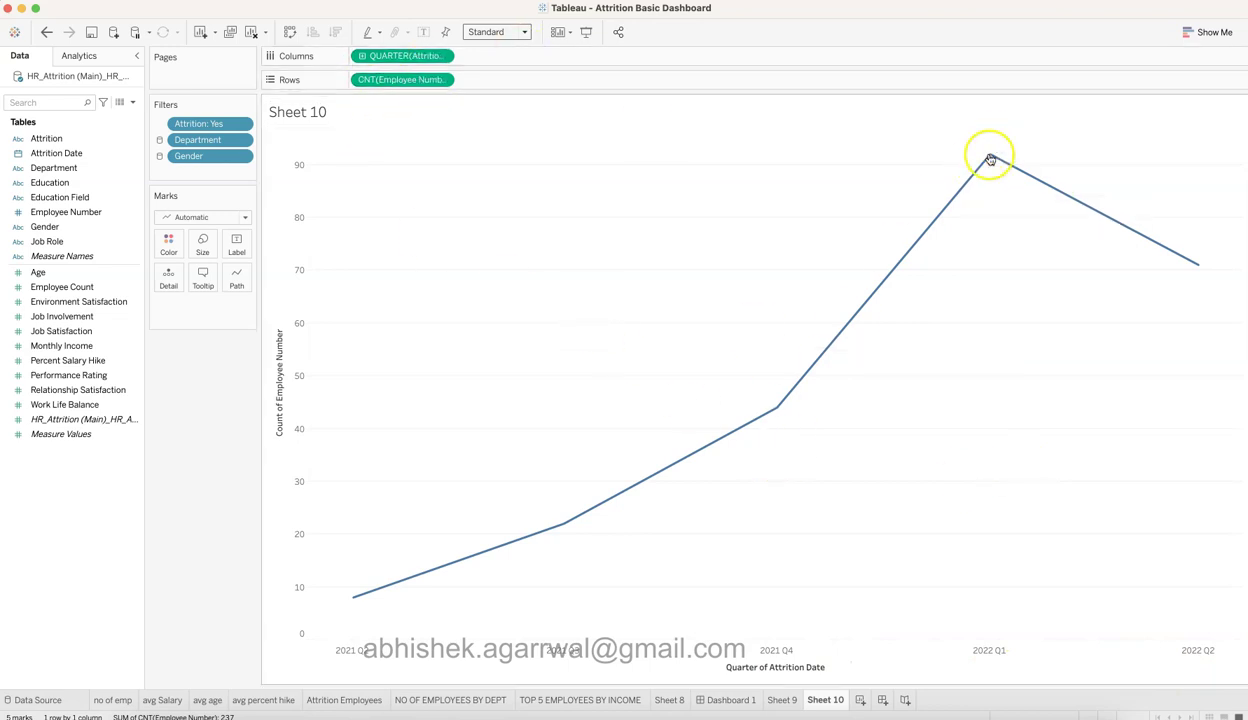
Duplicate the Employee Number count on Rows and change the second copy's mark type to Area
left_click_drag(404, 79, 508, 86)
left_click(430, 85)
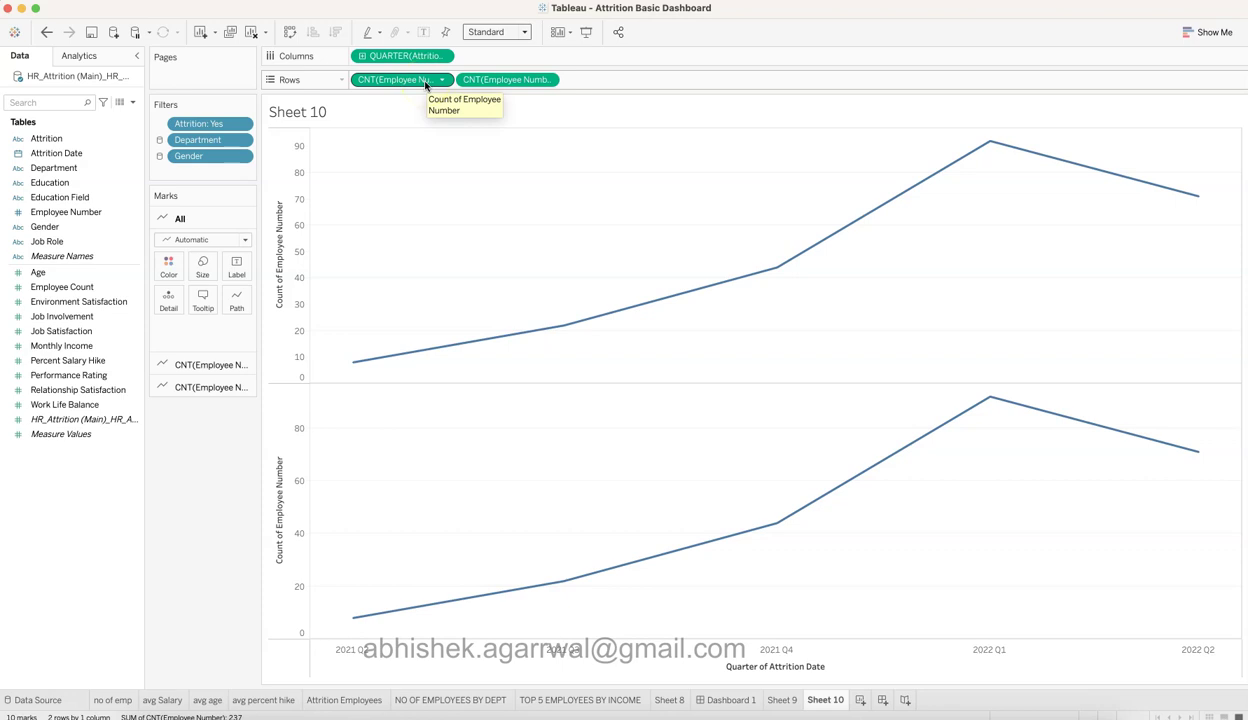
left_click(511, 84)
mouse_move(511, 84)
left_mouse_down()
mouse_move(405, 80)
mouse_move(513, 87)
left_mouse_up()
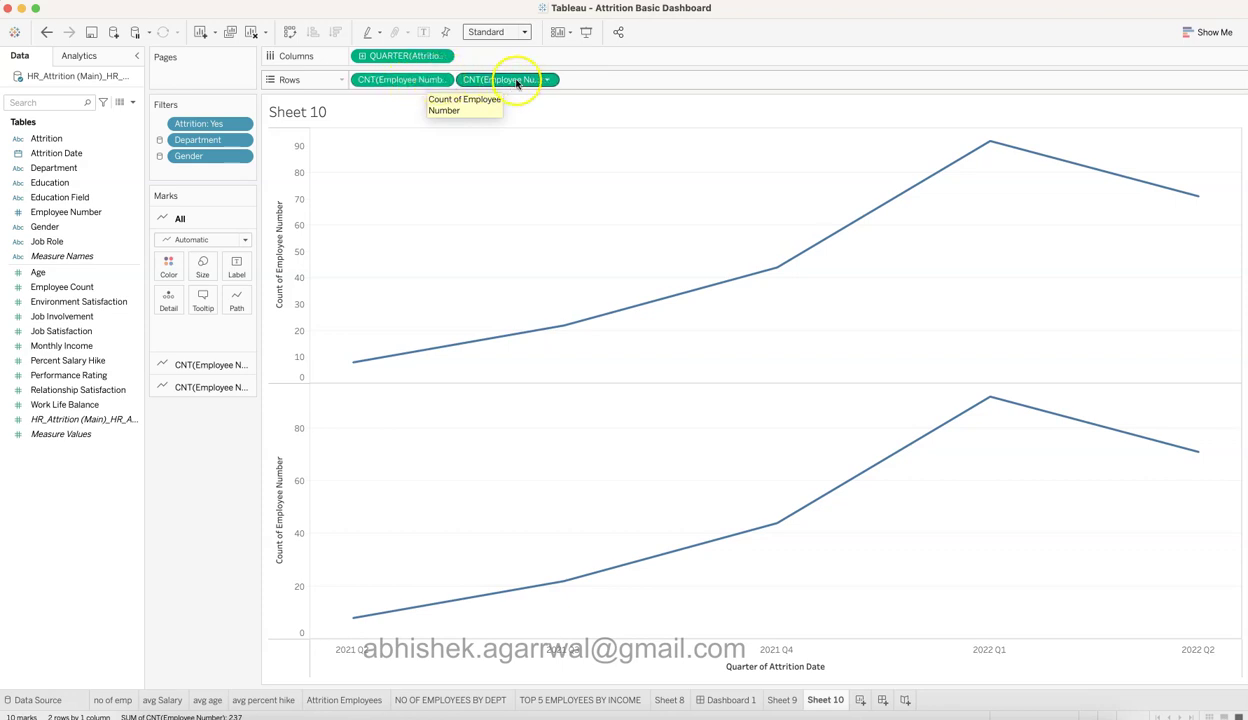
left_click(210, 388)
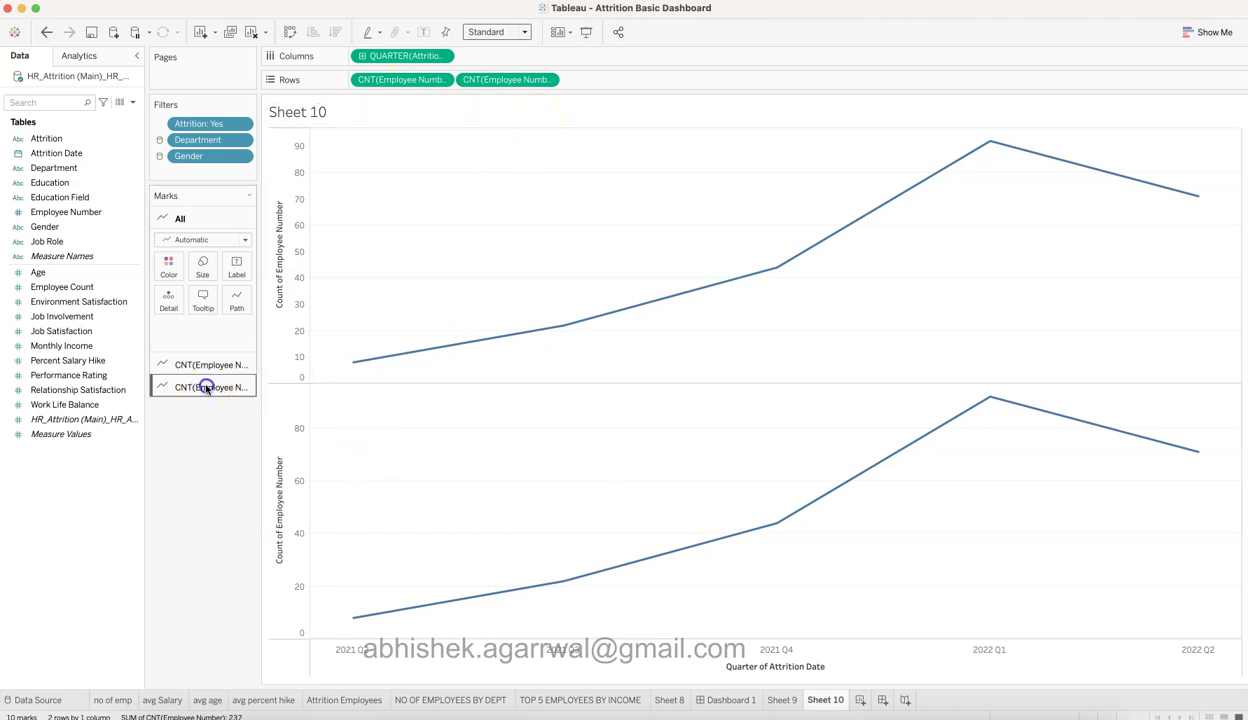
left_click(205, 284)
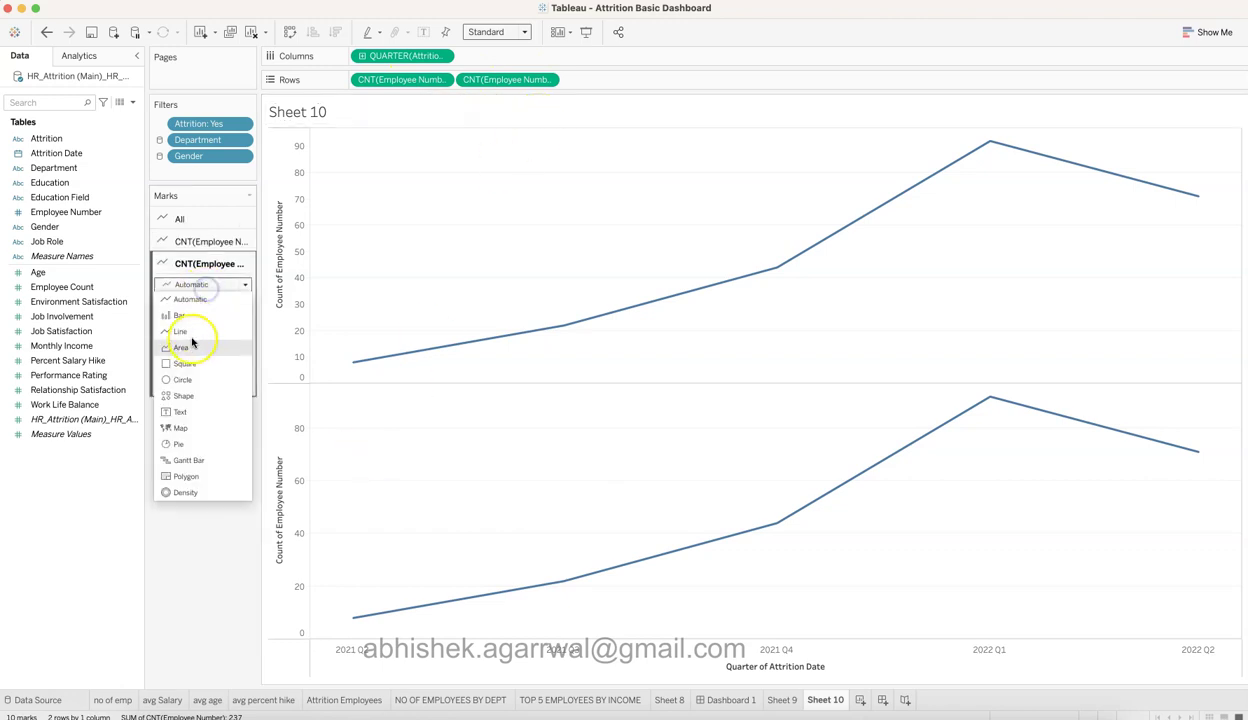
left_click(190, 347)
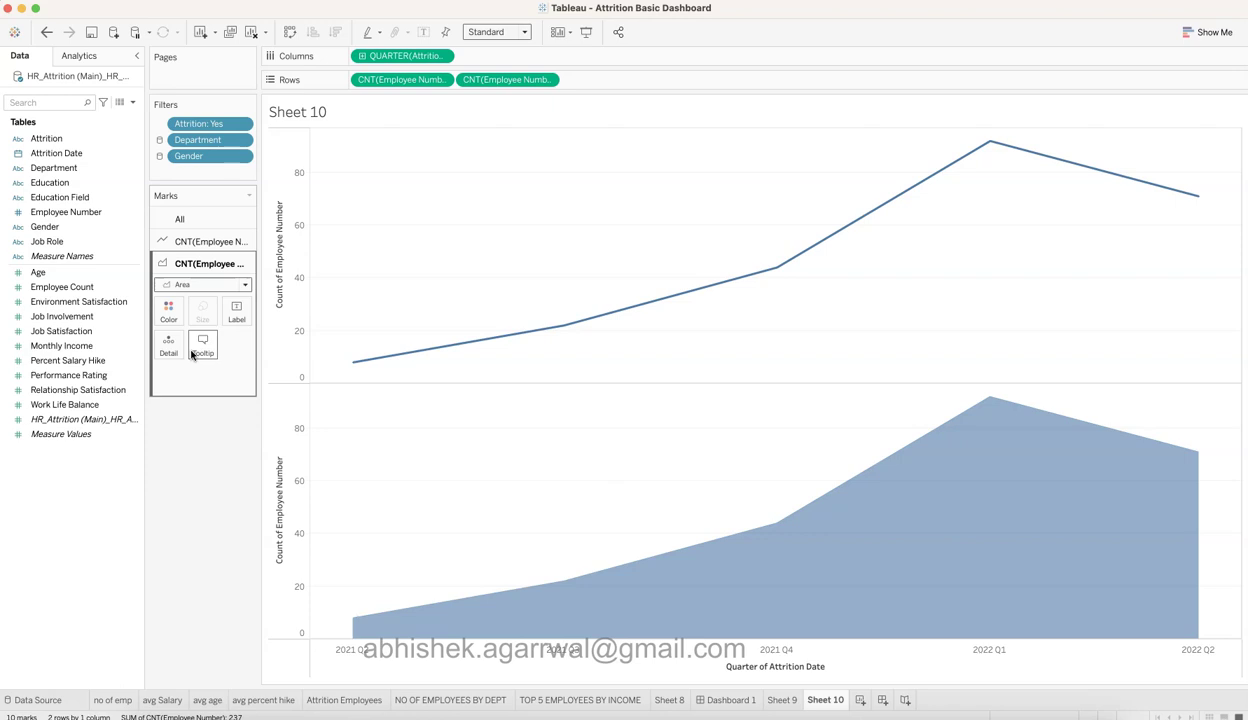
Recolor both the area and the line of the employee counts red
left_click(168, 310)
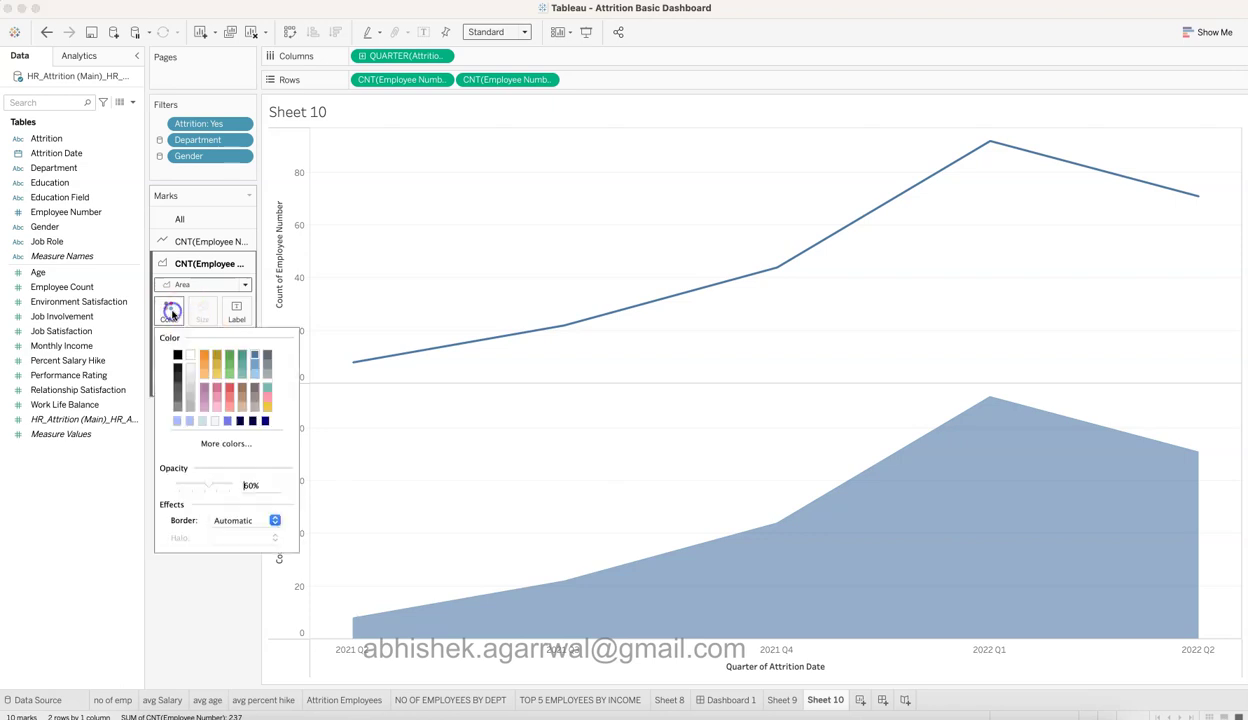
left_click(228, 392)
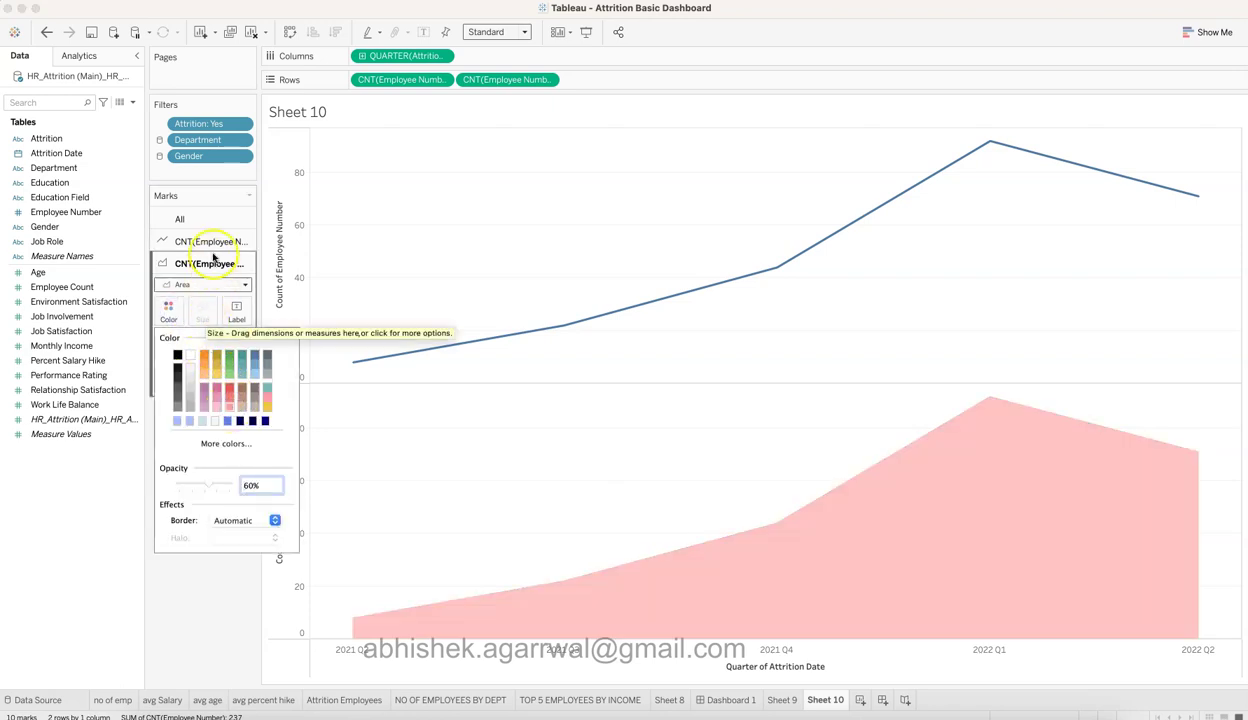
left_click(212, 242)
left_click(167, 301)
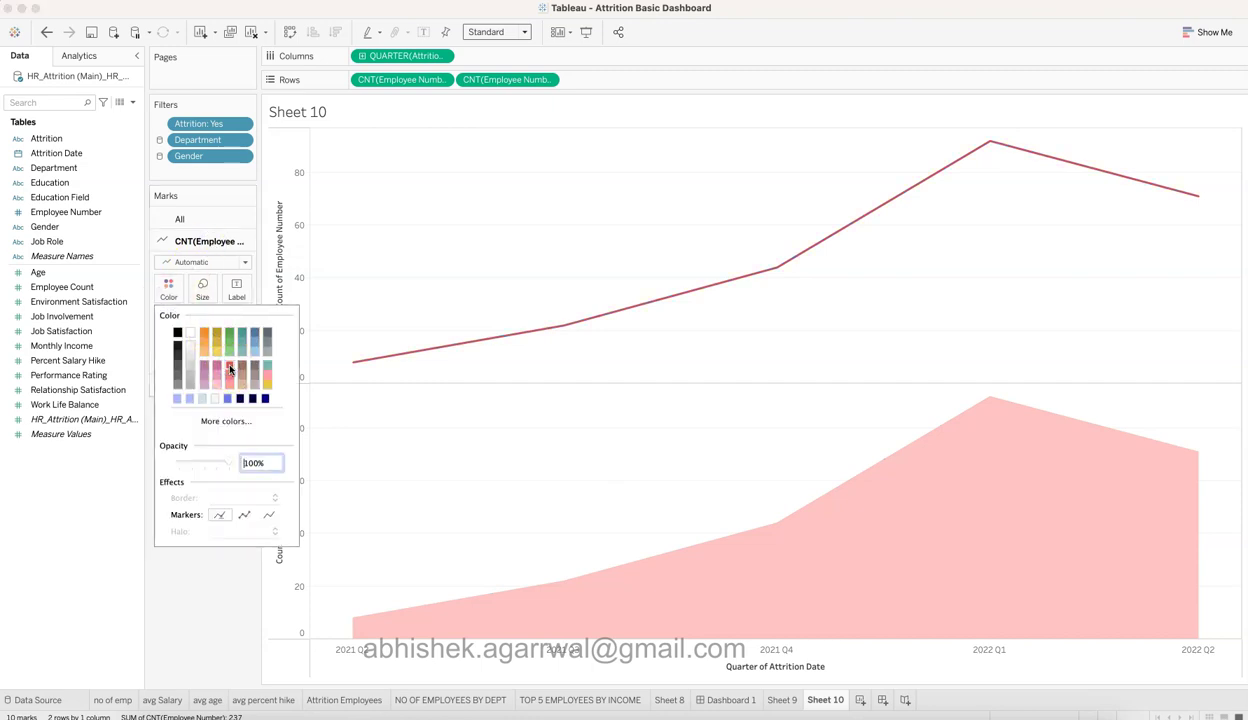
left_click(212, 596)
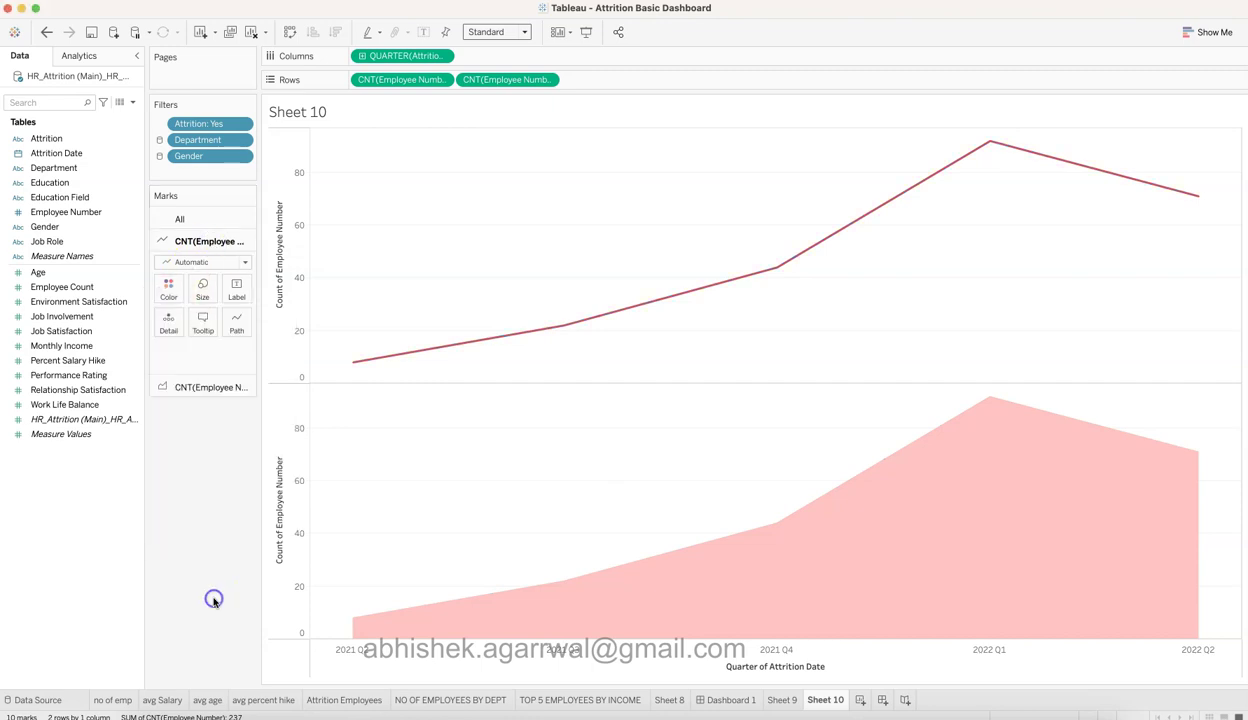
Combine the two employee counts into a dual-axis chart and synchronize the axes
left_click(545, 80)
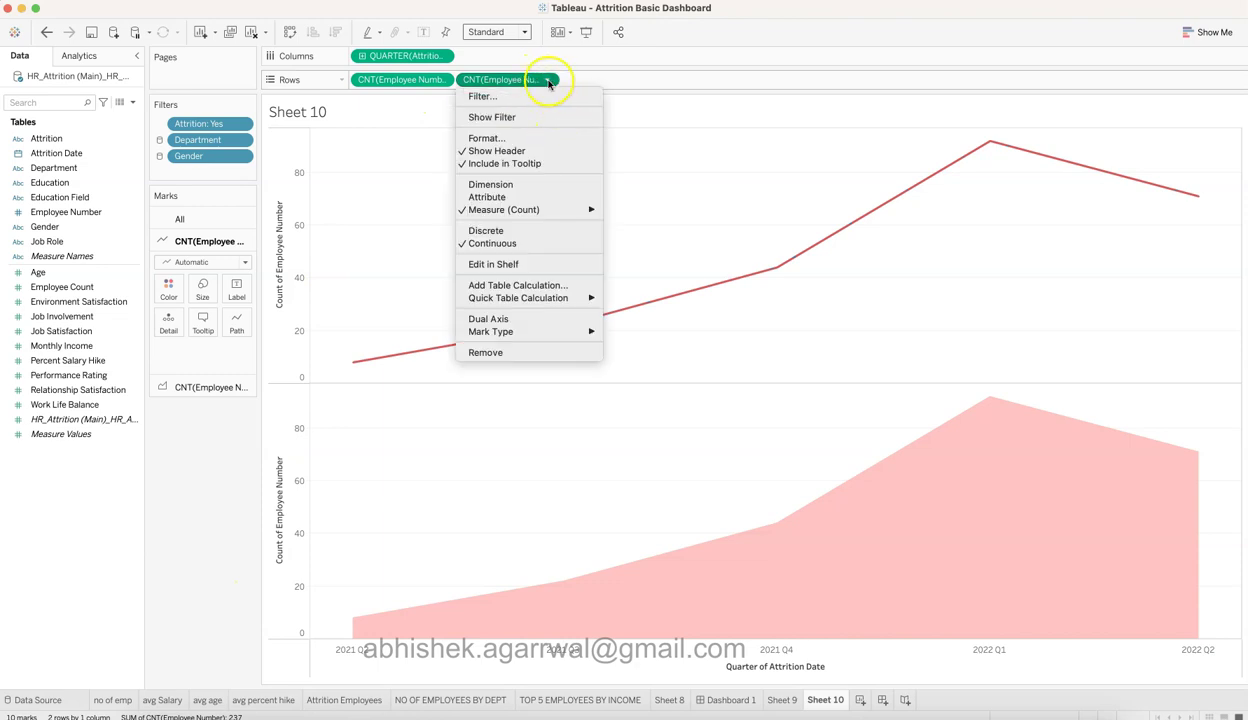
left_click(549, 318)
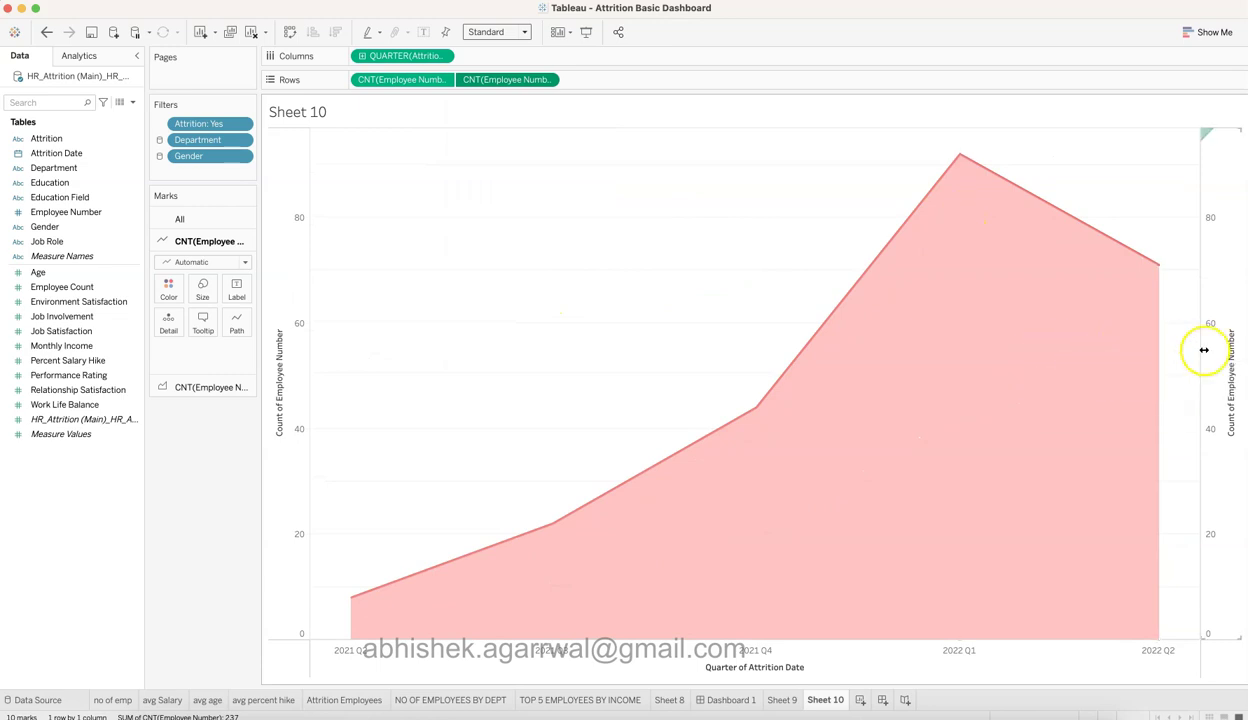
right_click(1221, 311)
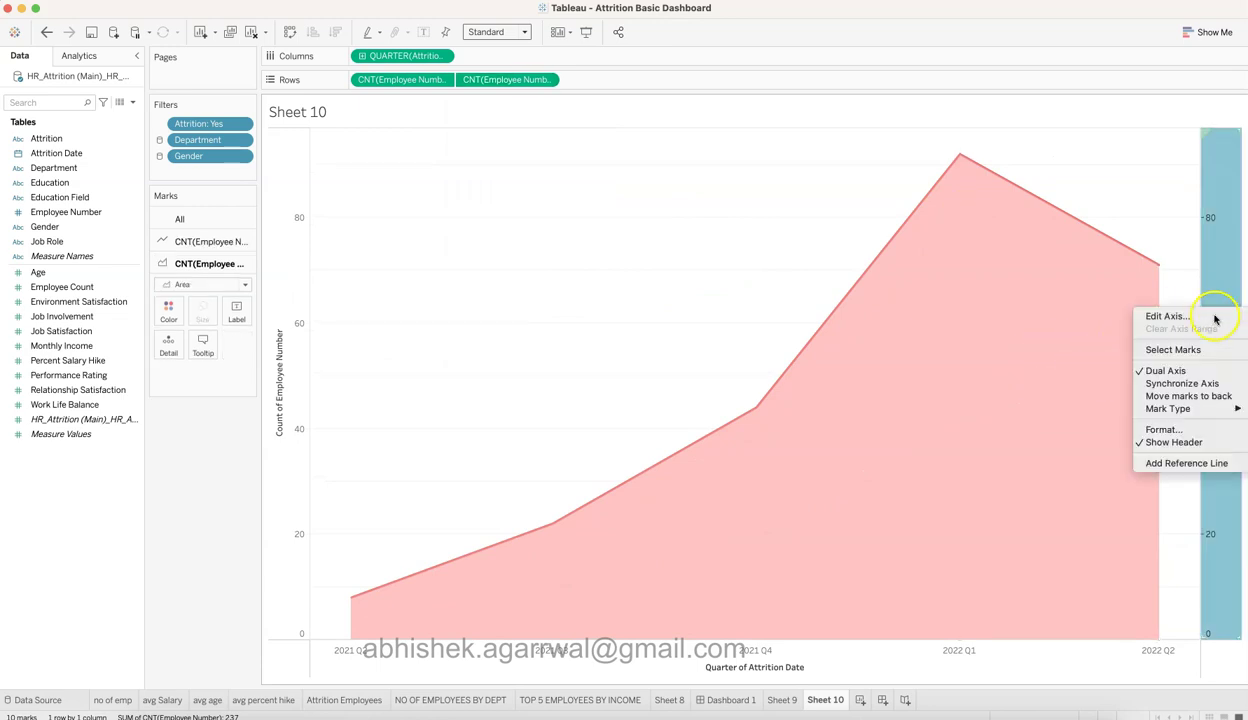
left_click(1197, 383)
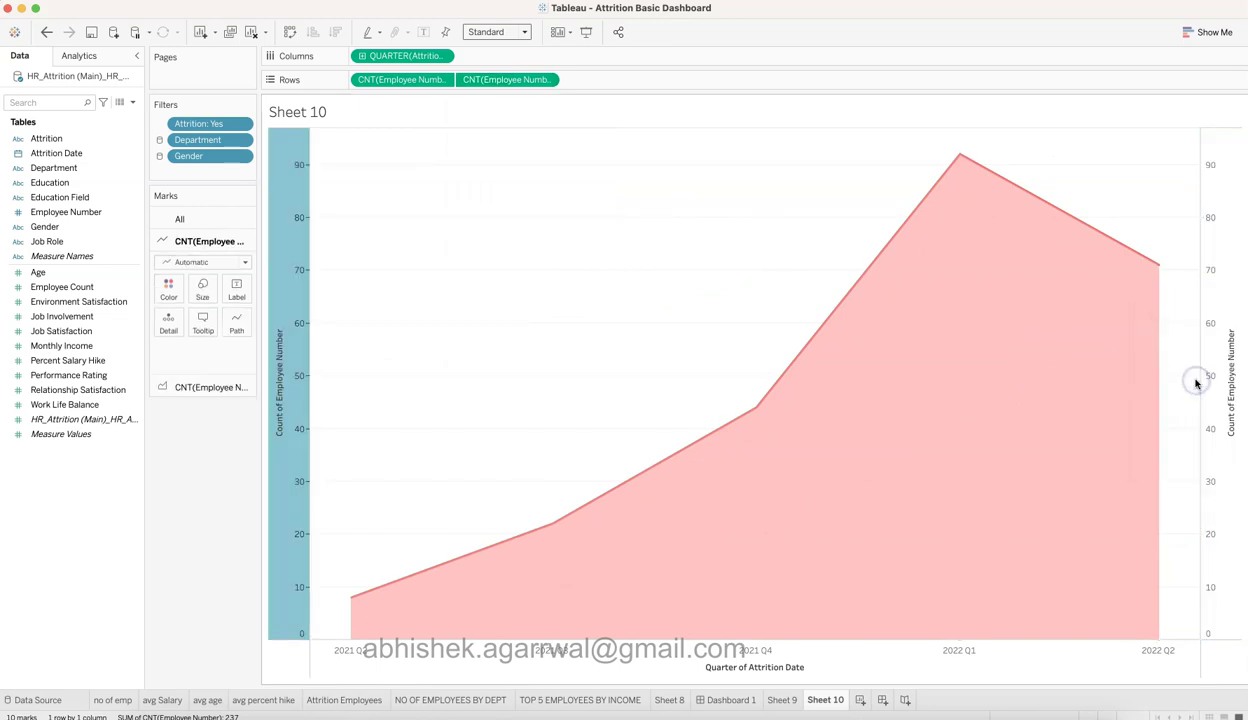
Hide the header of the secondary Count of Employee Number axis
right_click(1212, 326)
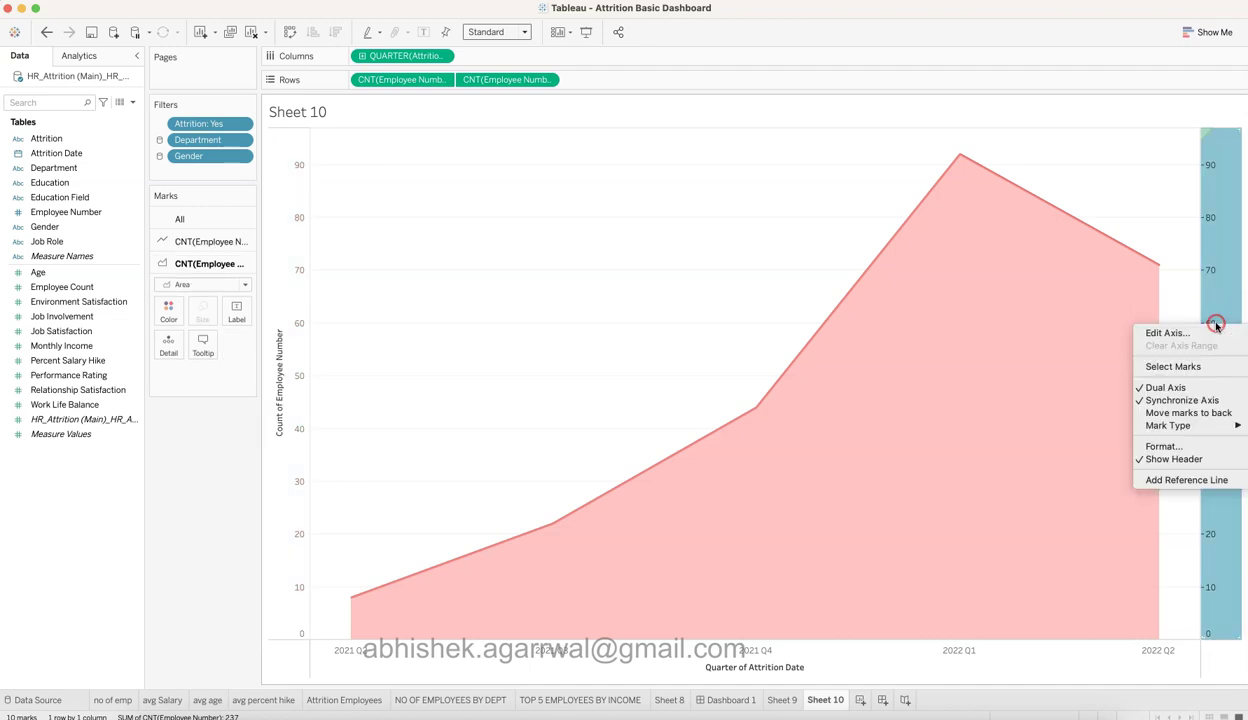
left_click(1194, 461)
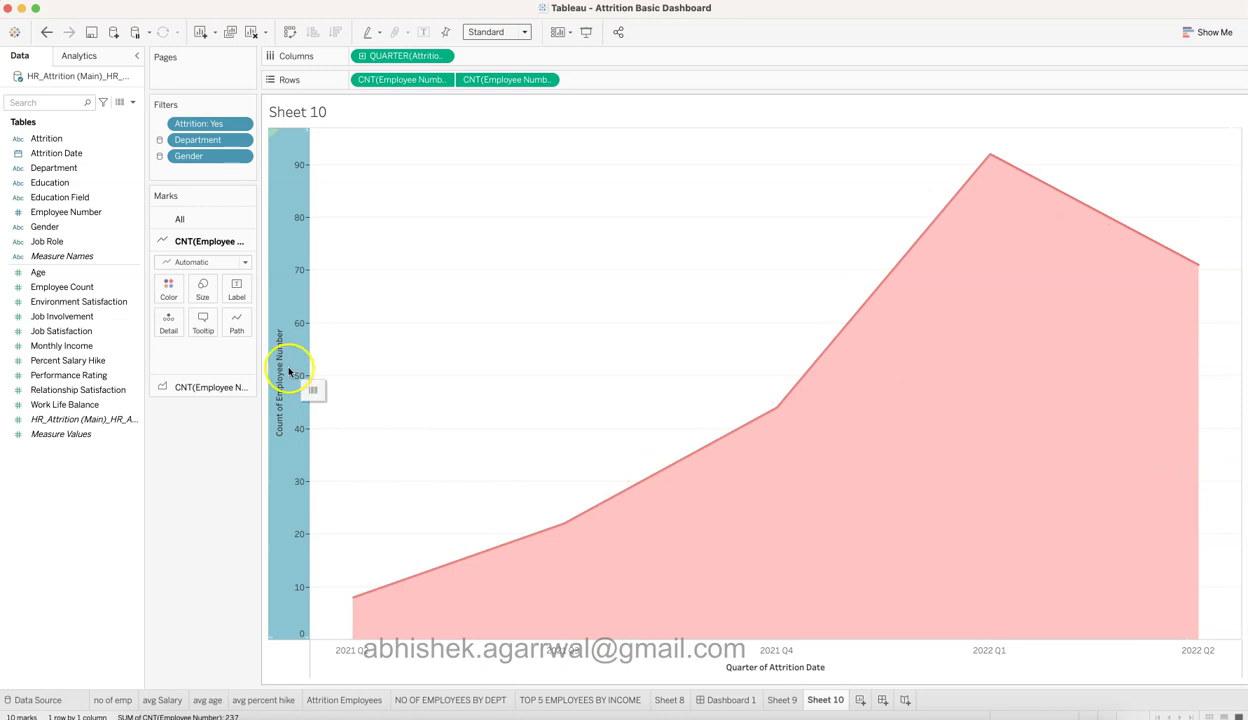
left_click(409, 375)
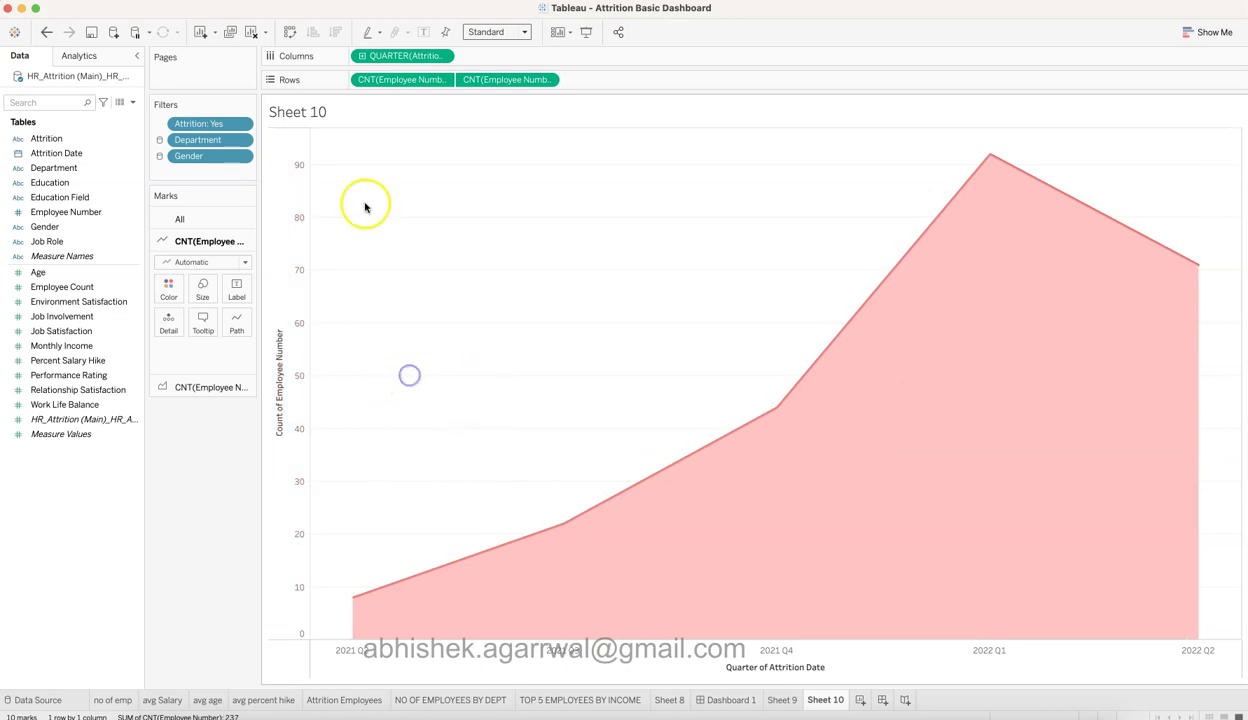
Add an average line for the employee count across the entire table and inspect it
left_click(95, 57)
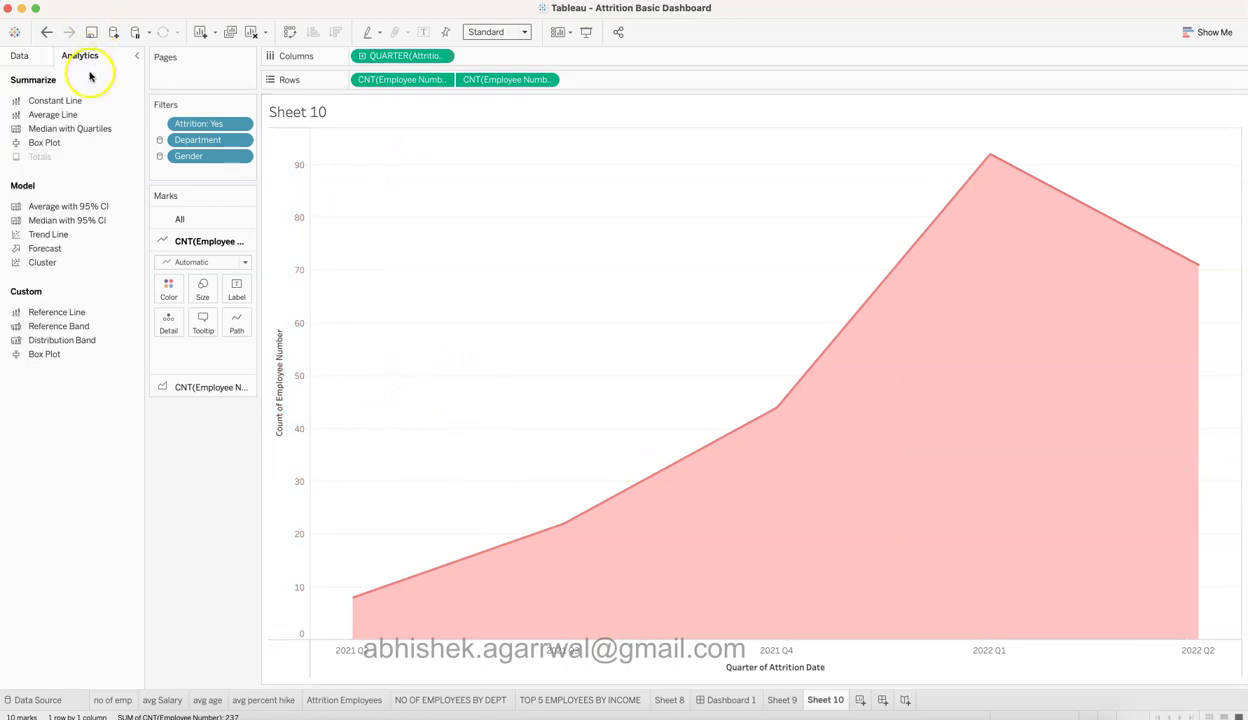
left_click_drag(79, 116, 383, 166)
left_click(340, 392)
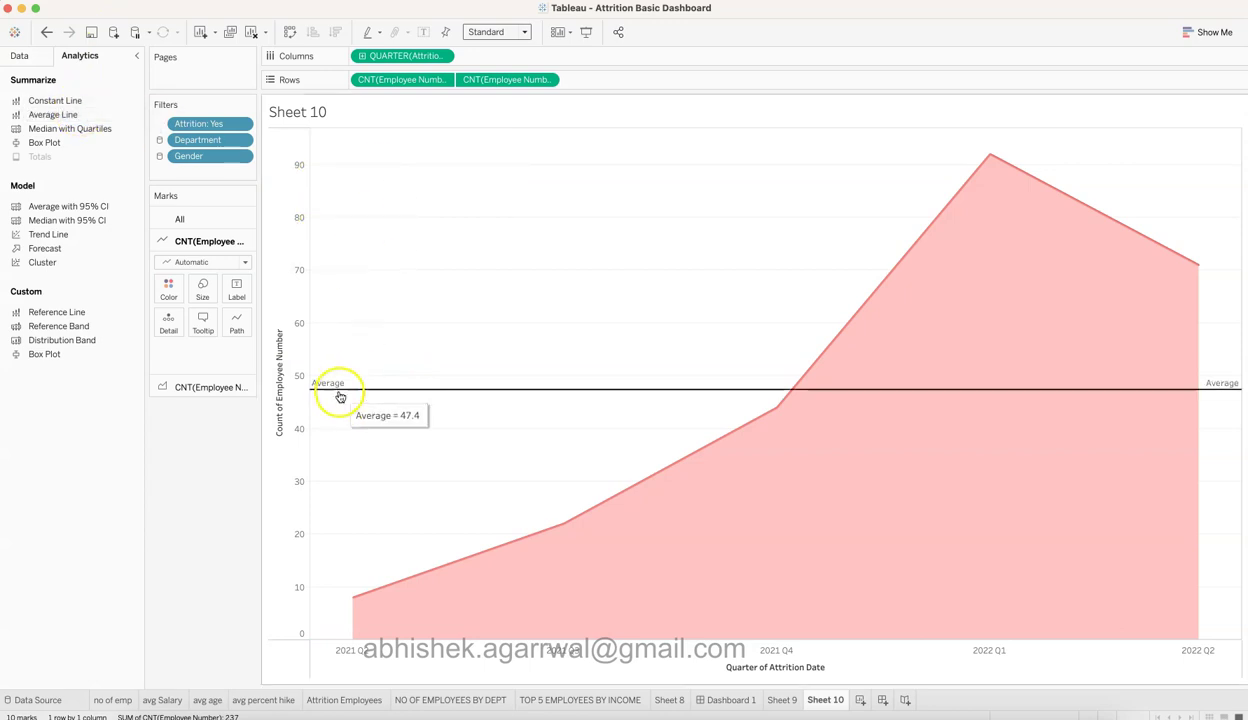
left_click(1153, 407)
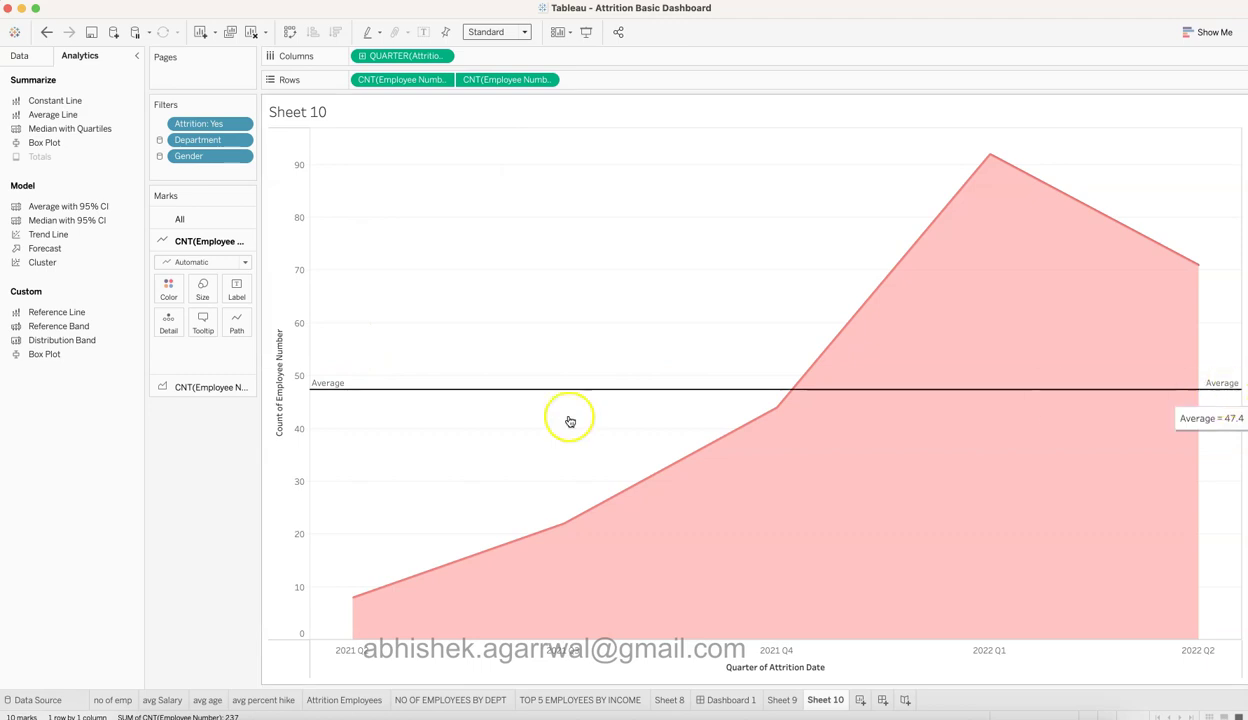
Give the average line the custom label "Avg Attritio # : <Value>"
left_click(345, 387)
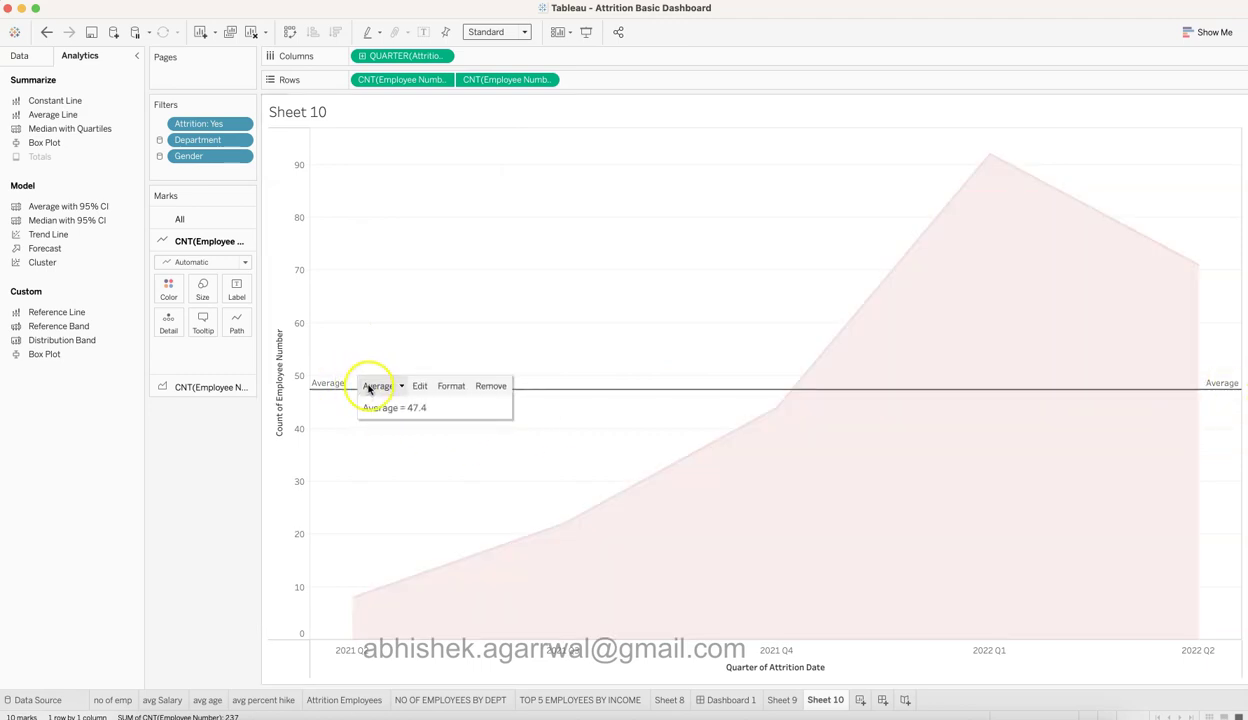
right_click(335, 390)
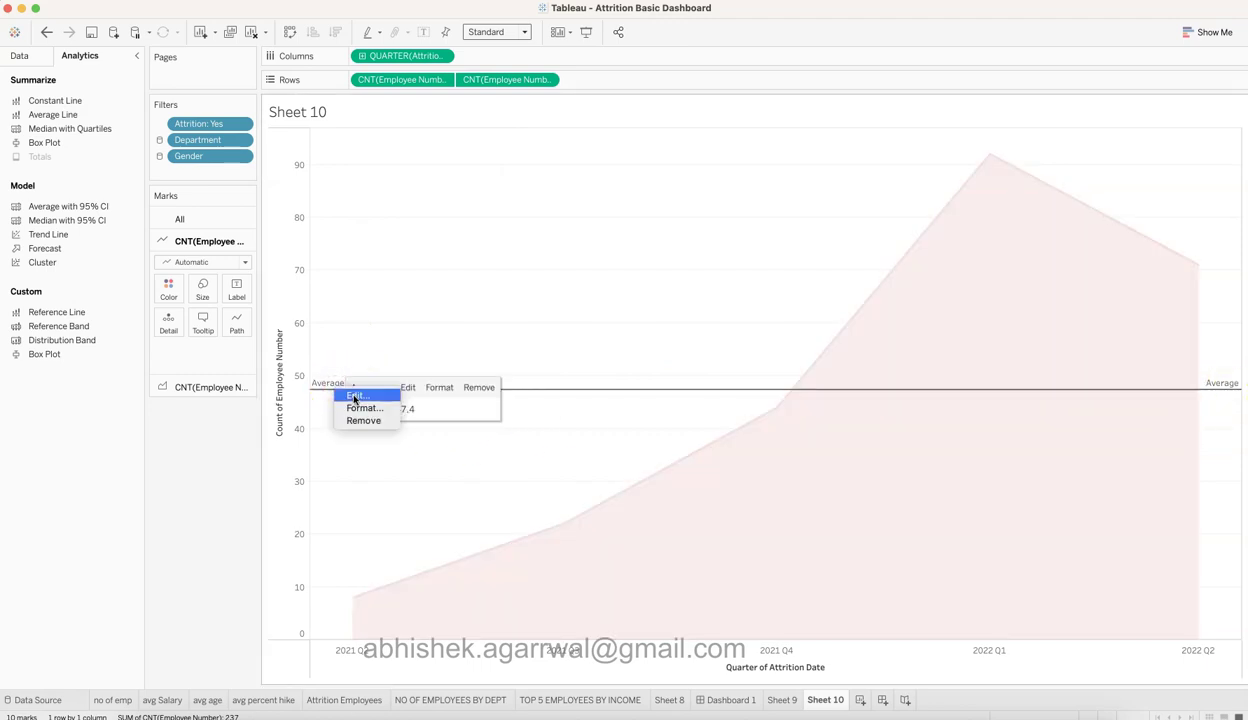
left_click(350, 393)
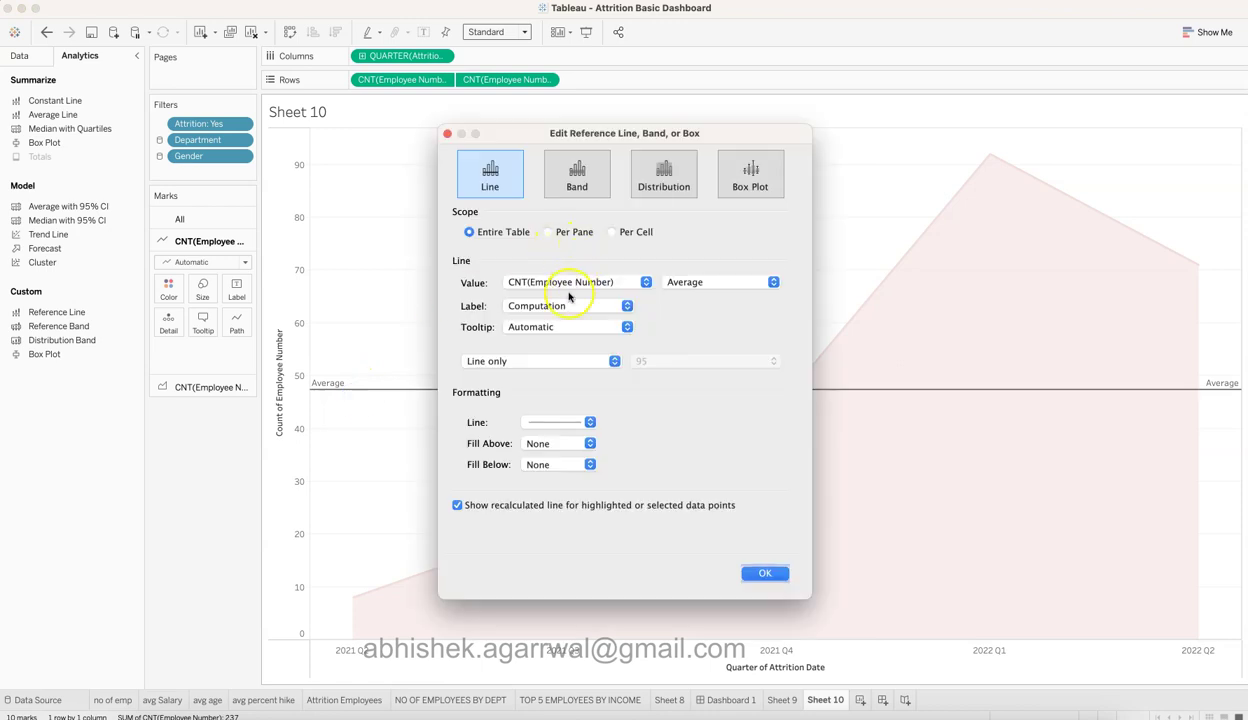
left_click(601, 306)
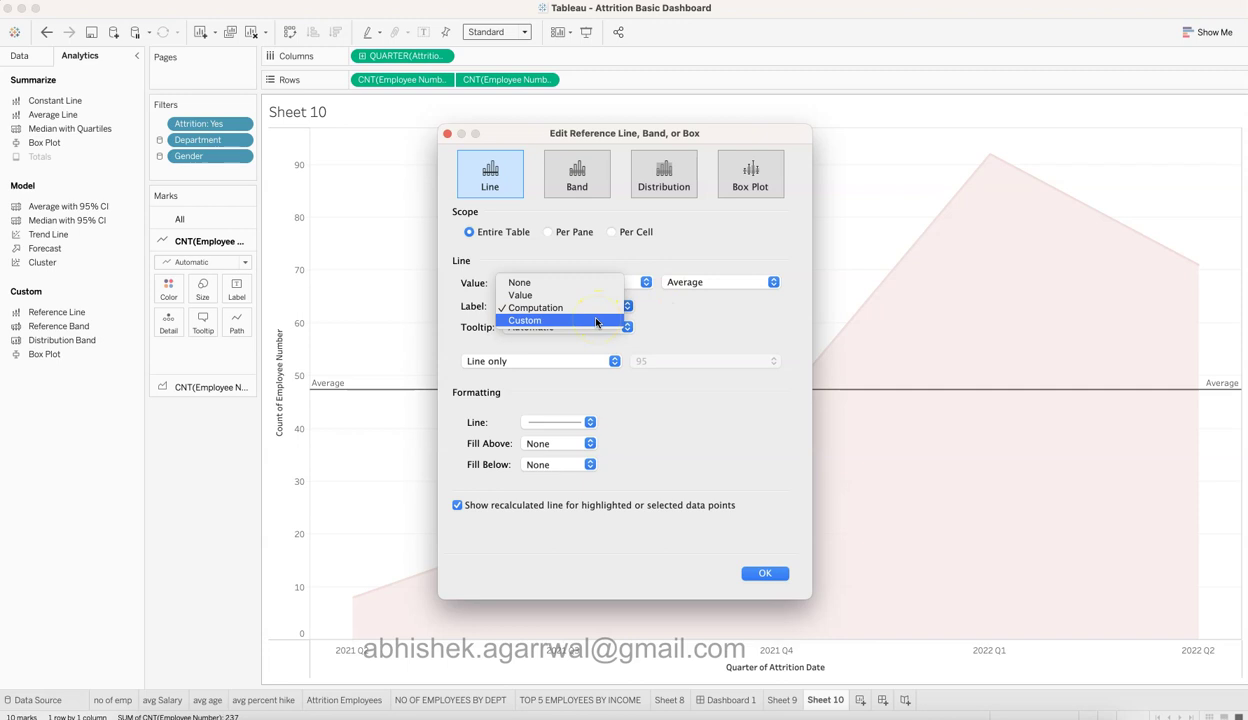
left_click(479, 316)
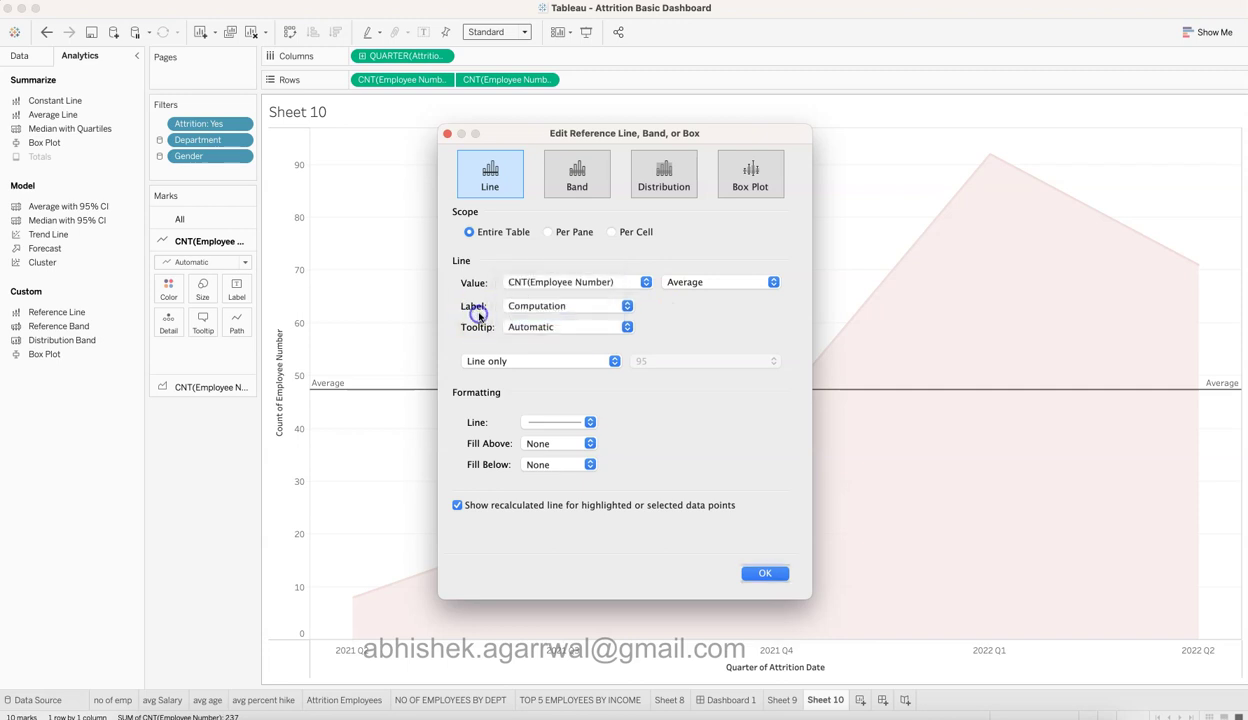
left_click(529, 309)
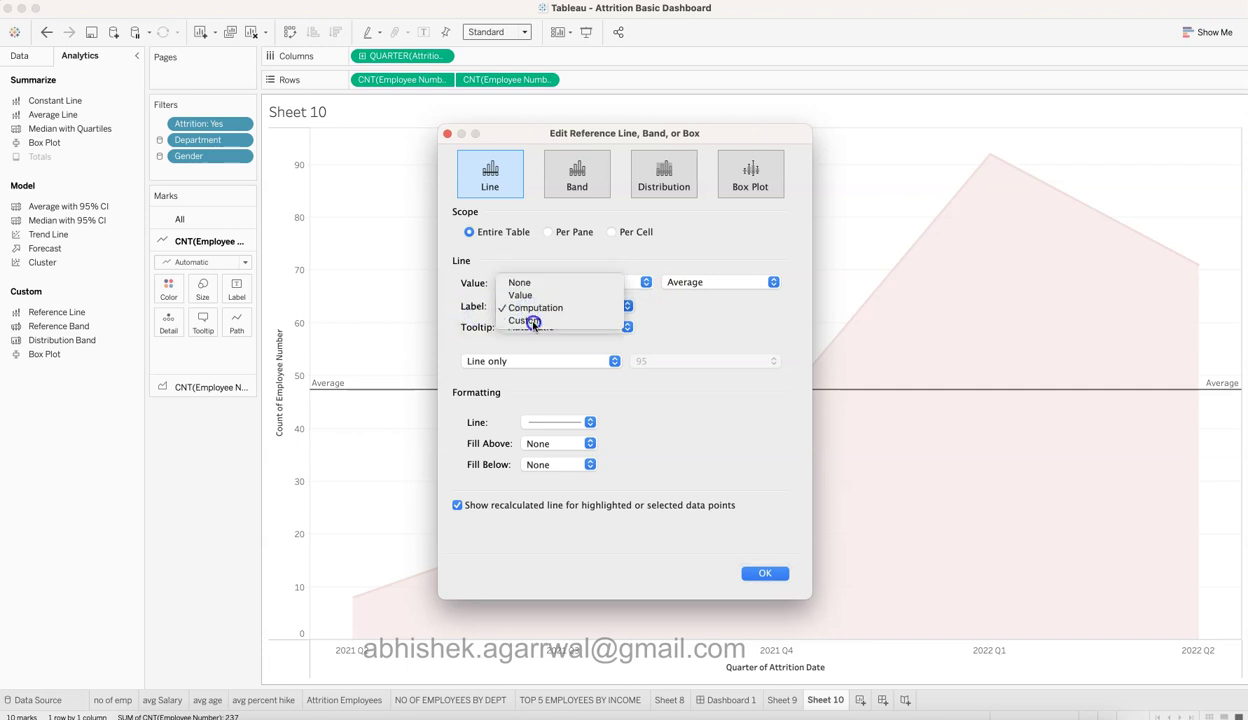
left_click(519, 320)
left_click(660, 307)
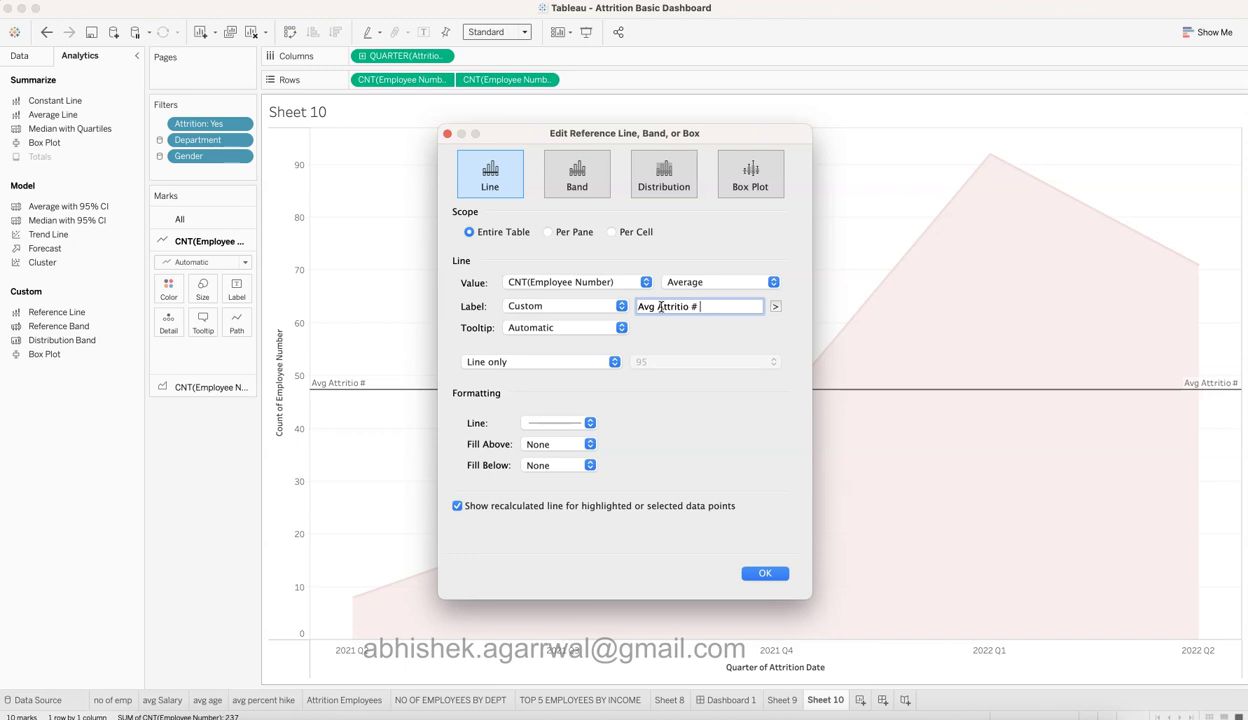
left_click(780, 309)
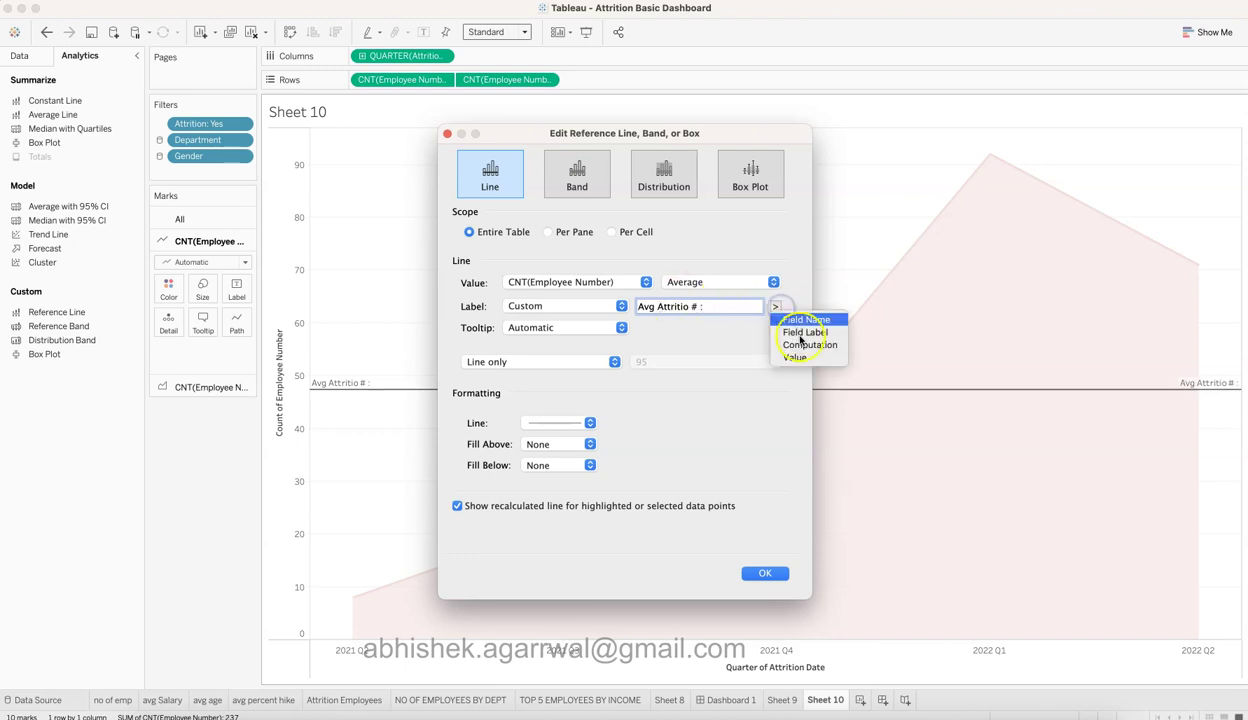
left_click(803, 358)
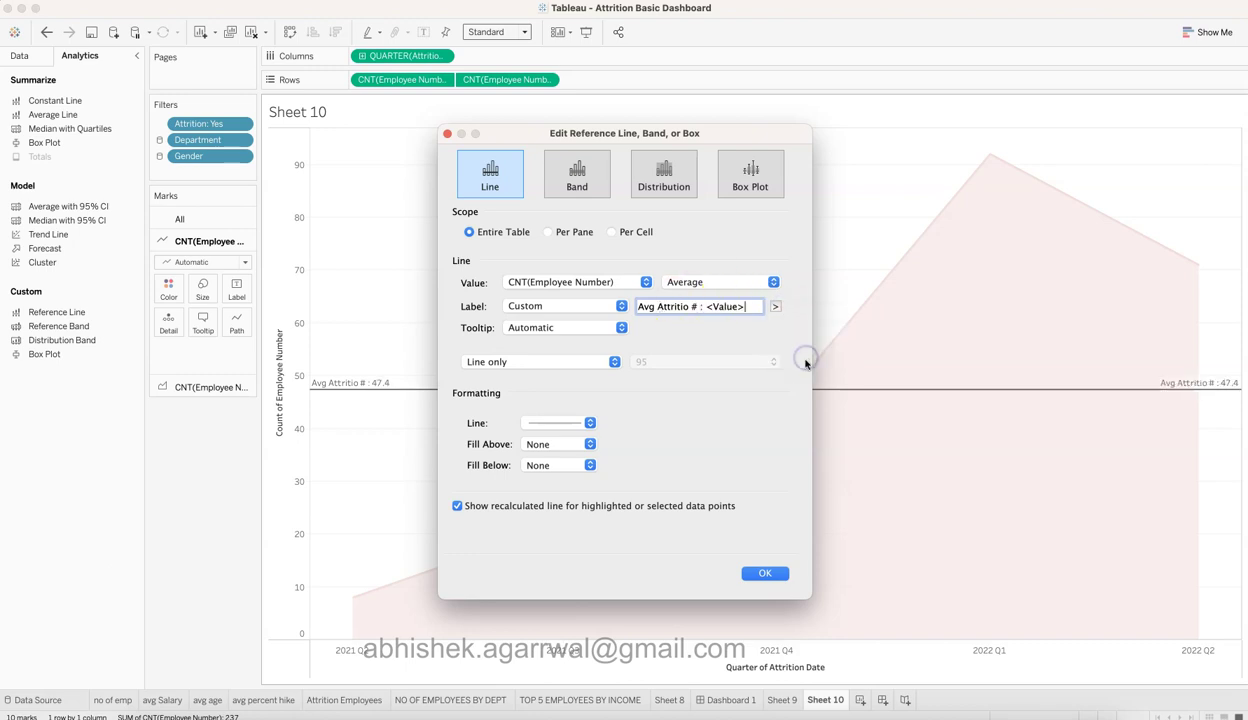
left_click(764, 574)
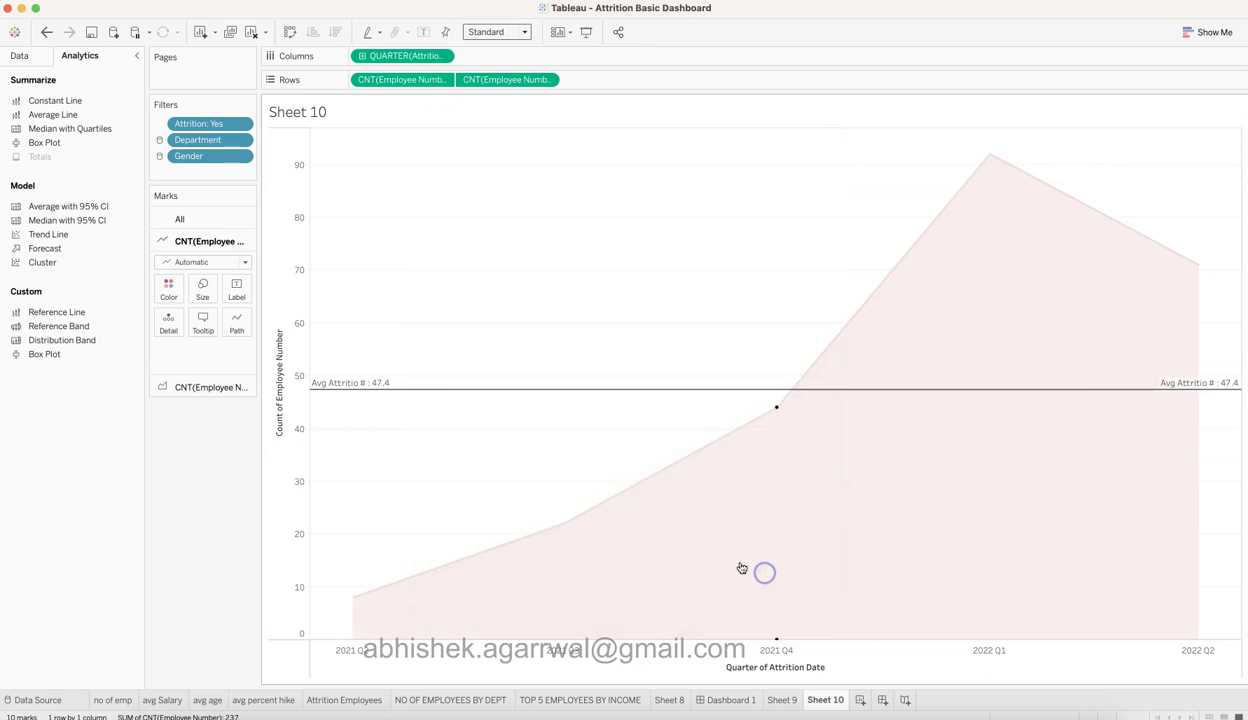
Format the average line's label values as a custom number with 0 decimal places
left_click(386, 390)
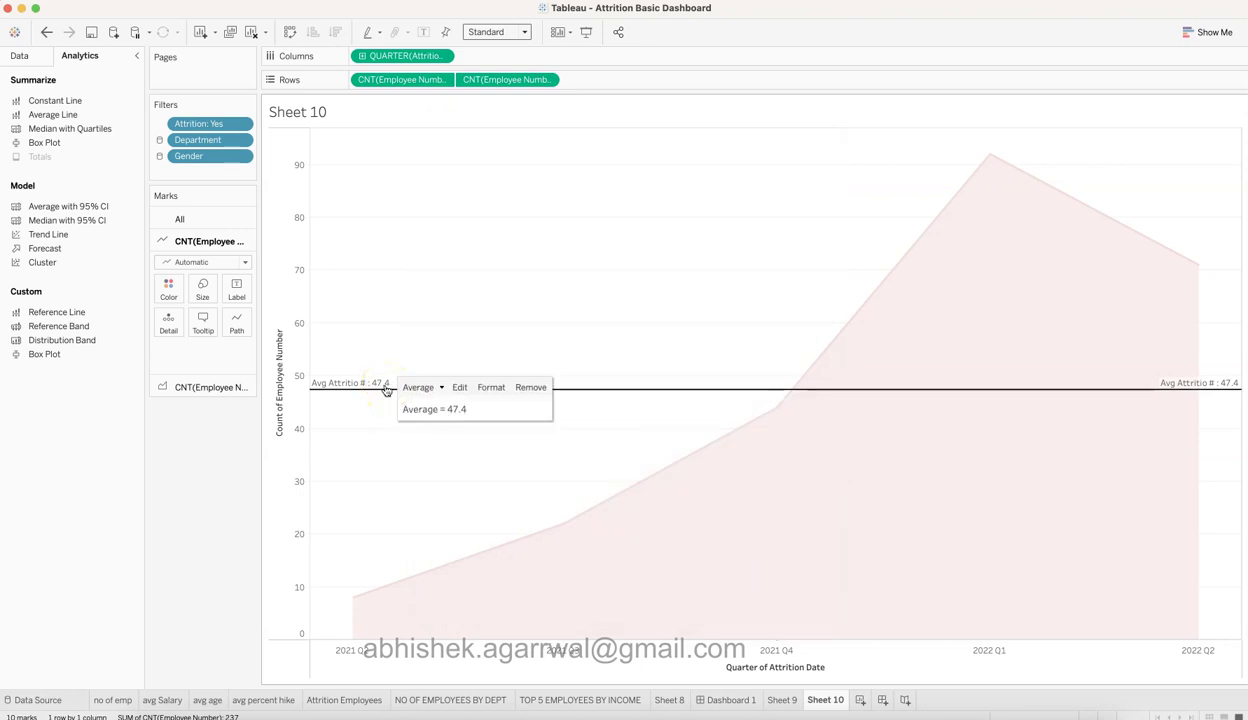
right_click(386, 390)
left_click(410, 409)
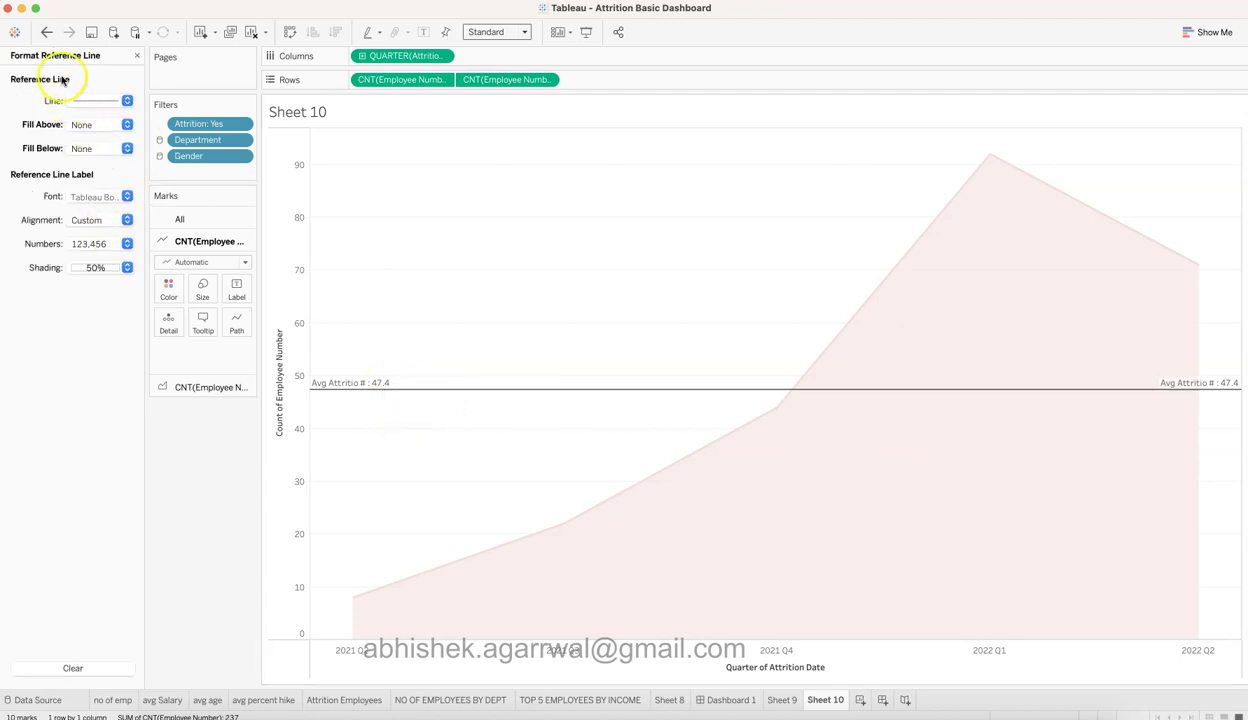
left_click(100, 243)
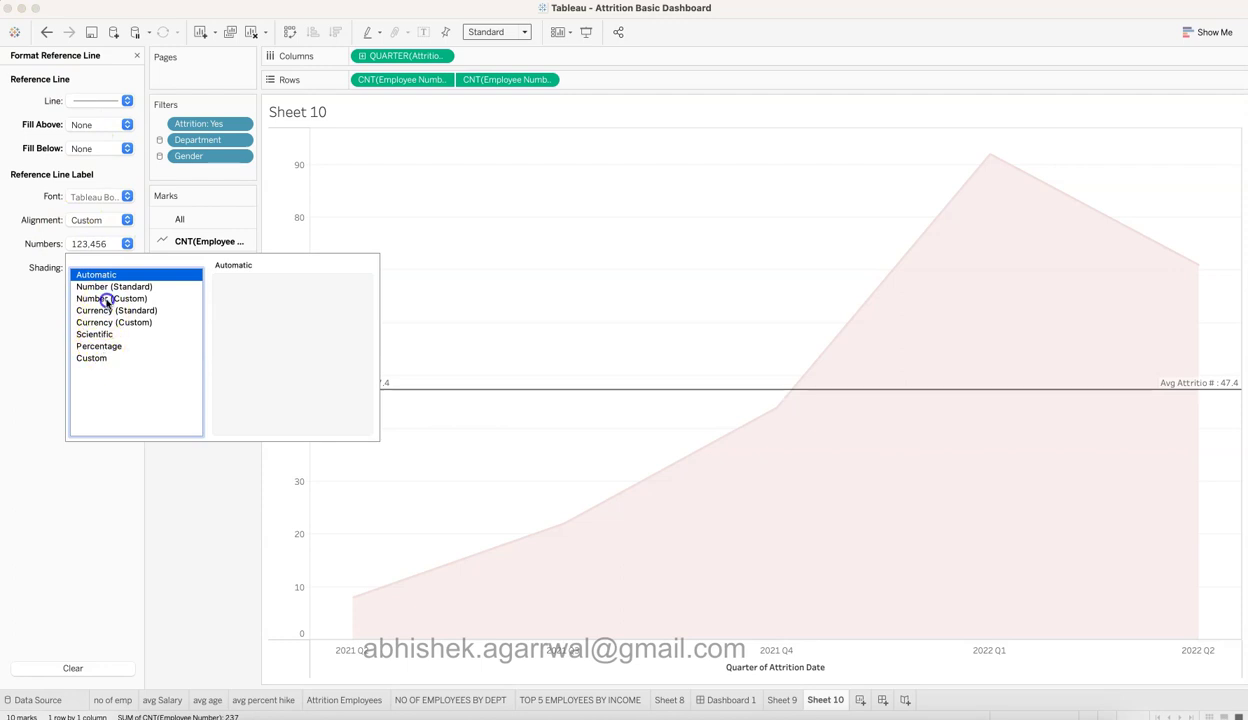
left_click(107, 299)
left_click(258, 300)
left_click(258, 300)
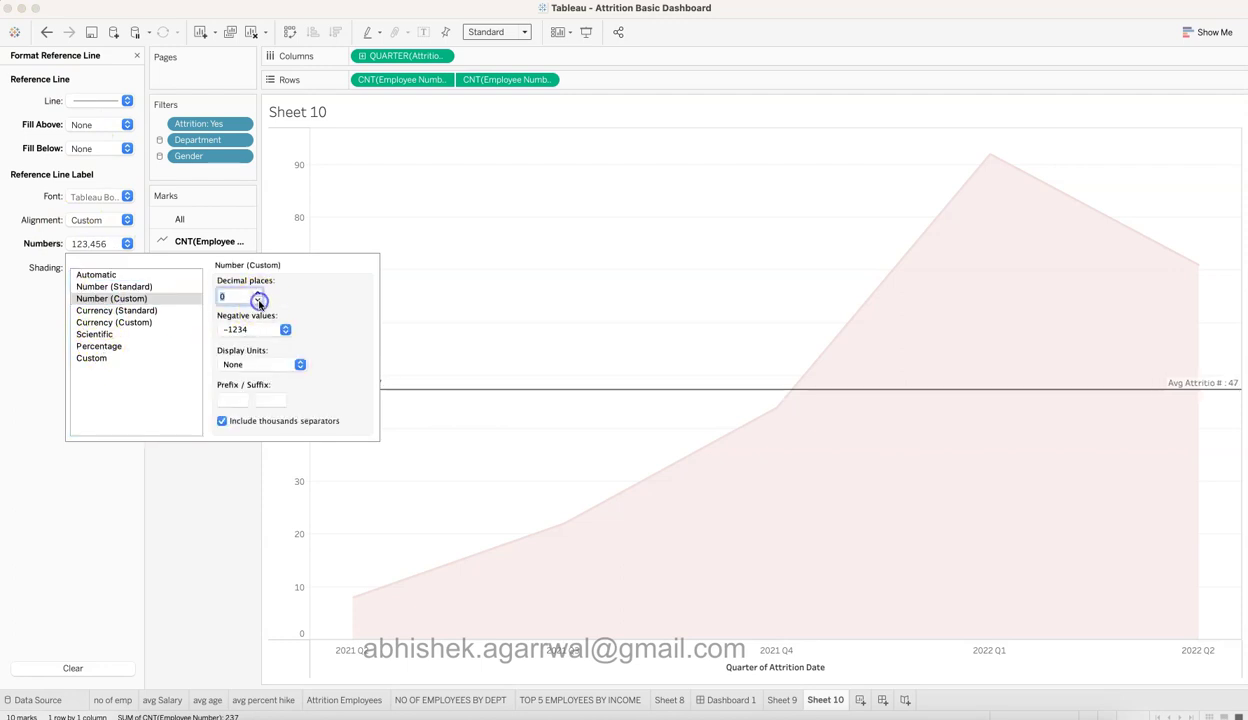
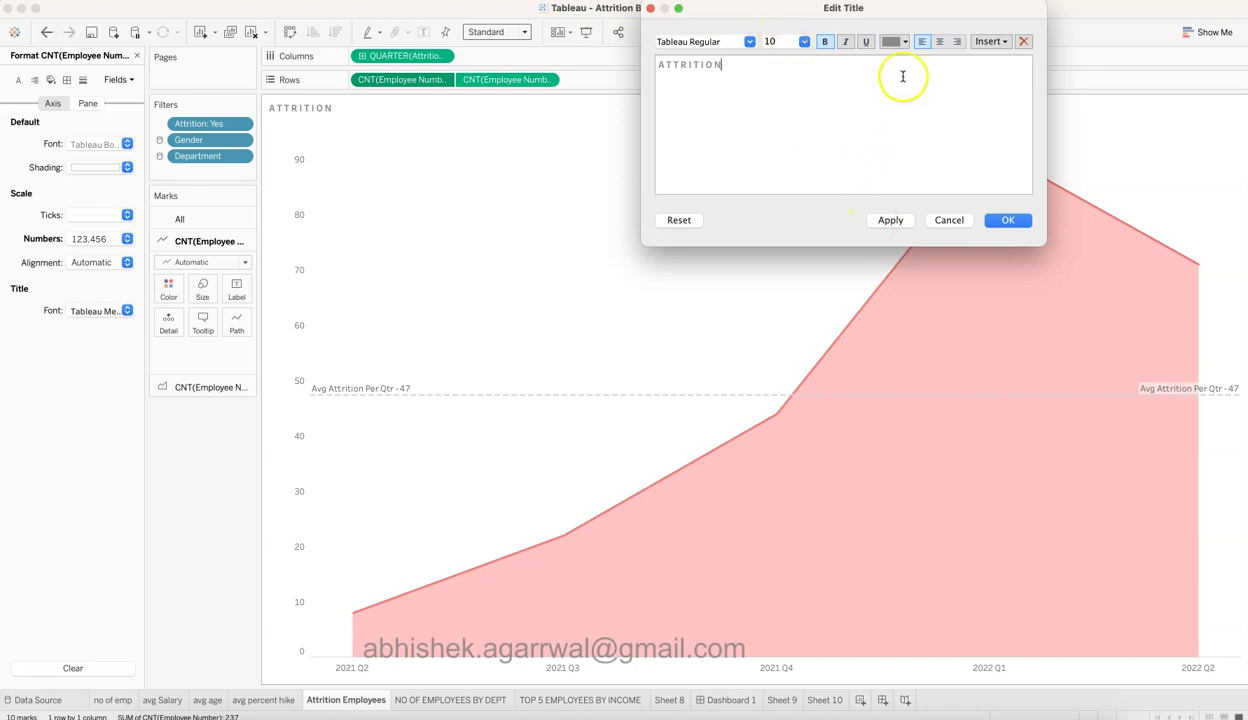
Review the text colour of the ATTRITION title on the Attrition Employees sheet and close the title editor
left_click(903, 42)
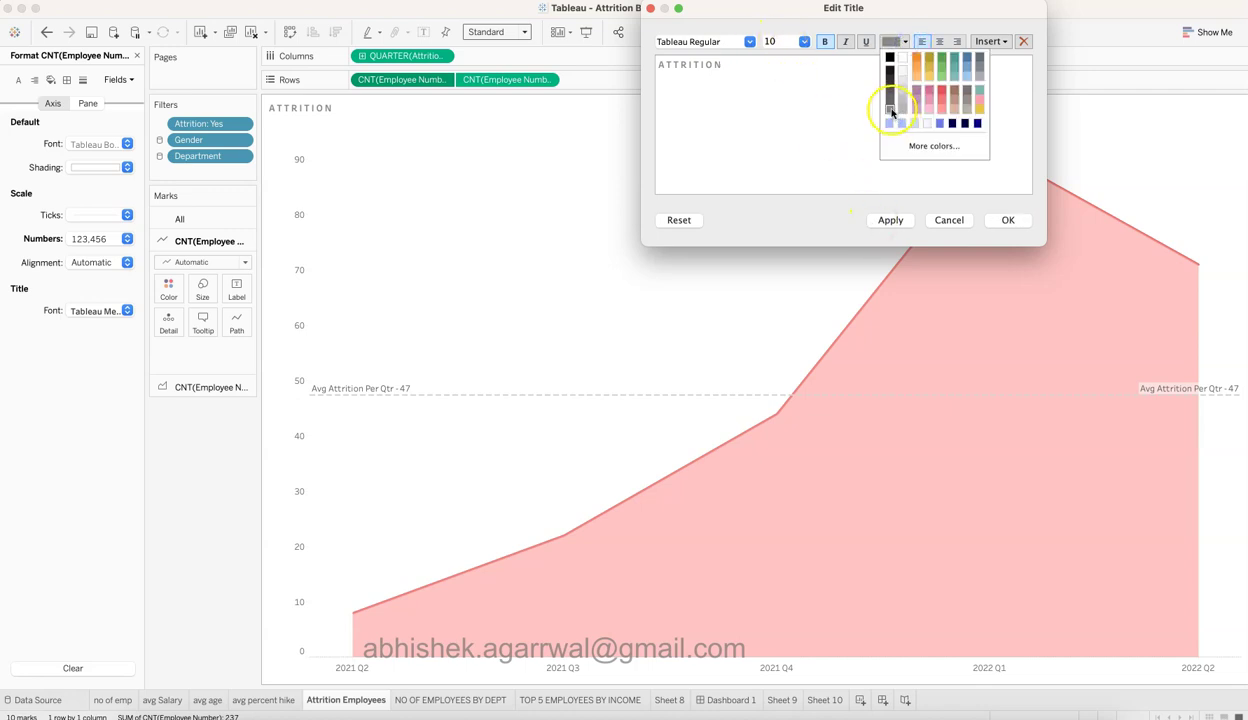
left_click(997, 222)
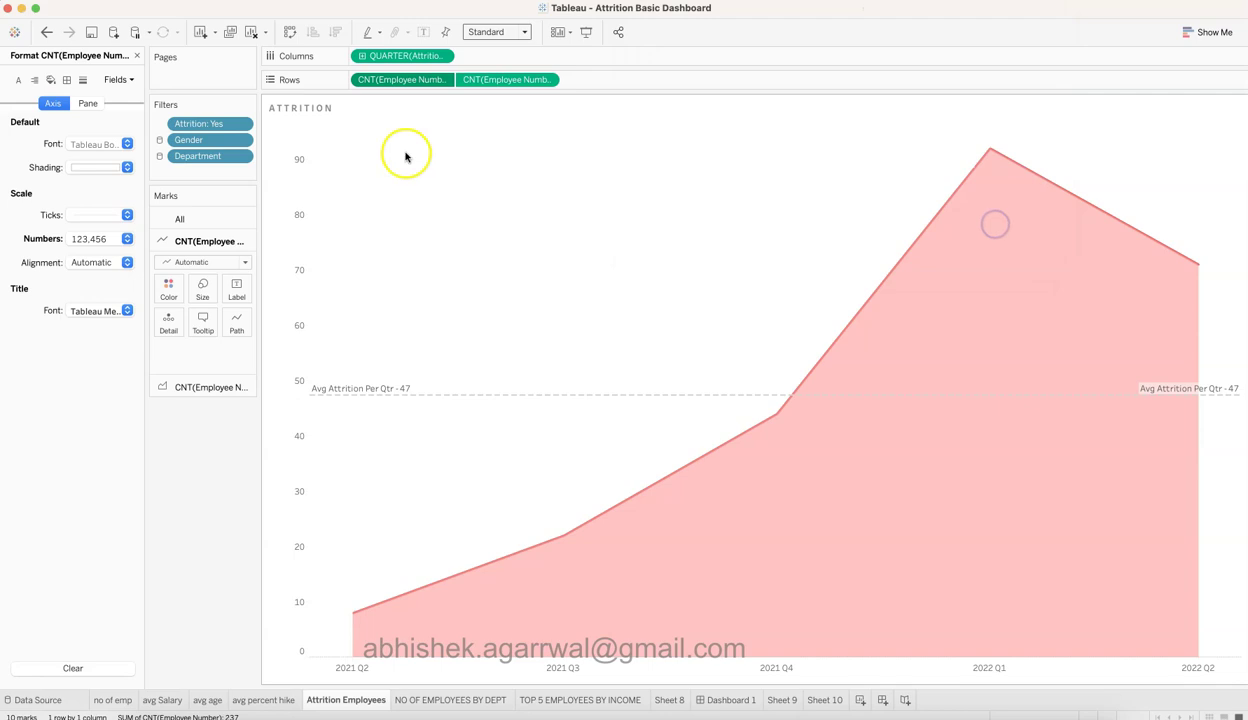
Open the NO OF EMPLOYEES BY DEPT sheet and show the data fields in place of the axis formatting options
left_click(480, 700)
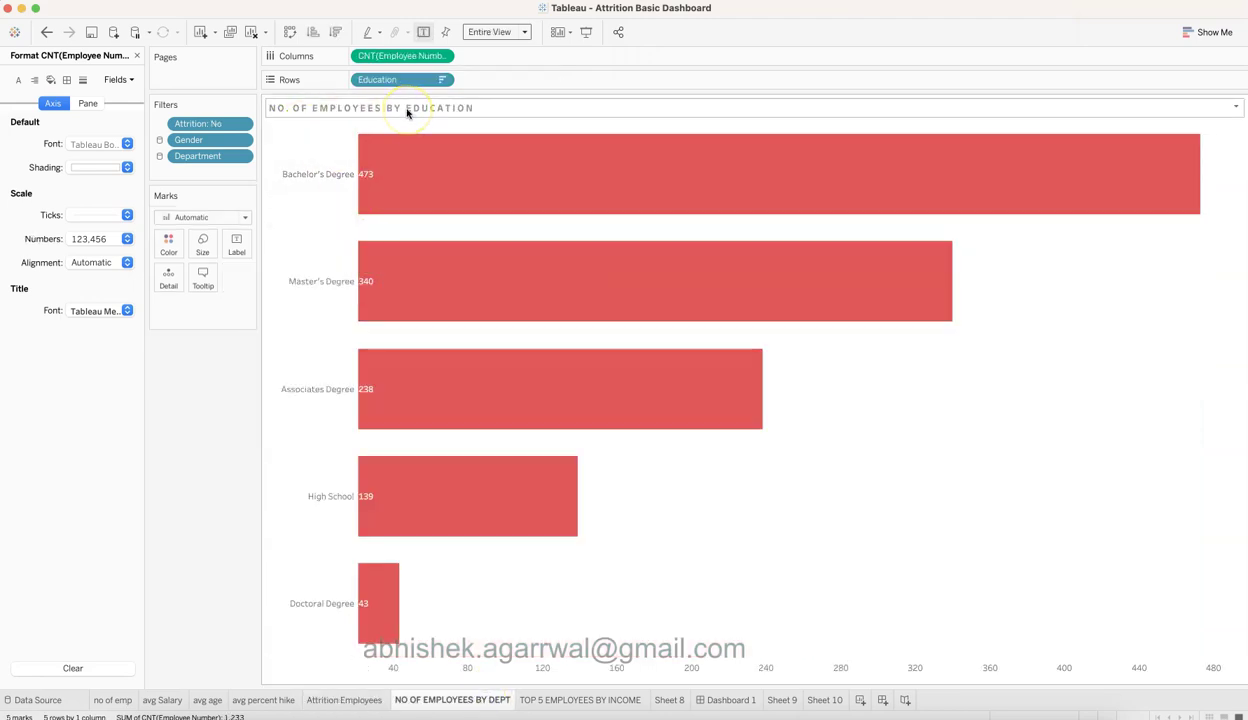
left_click(329, 173)
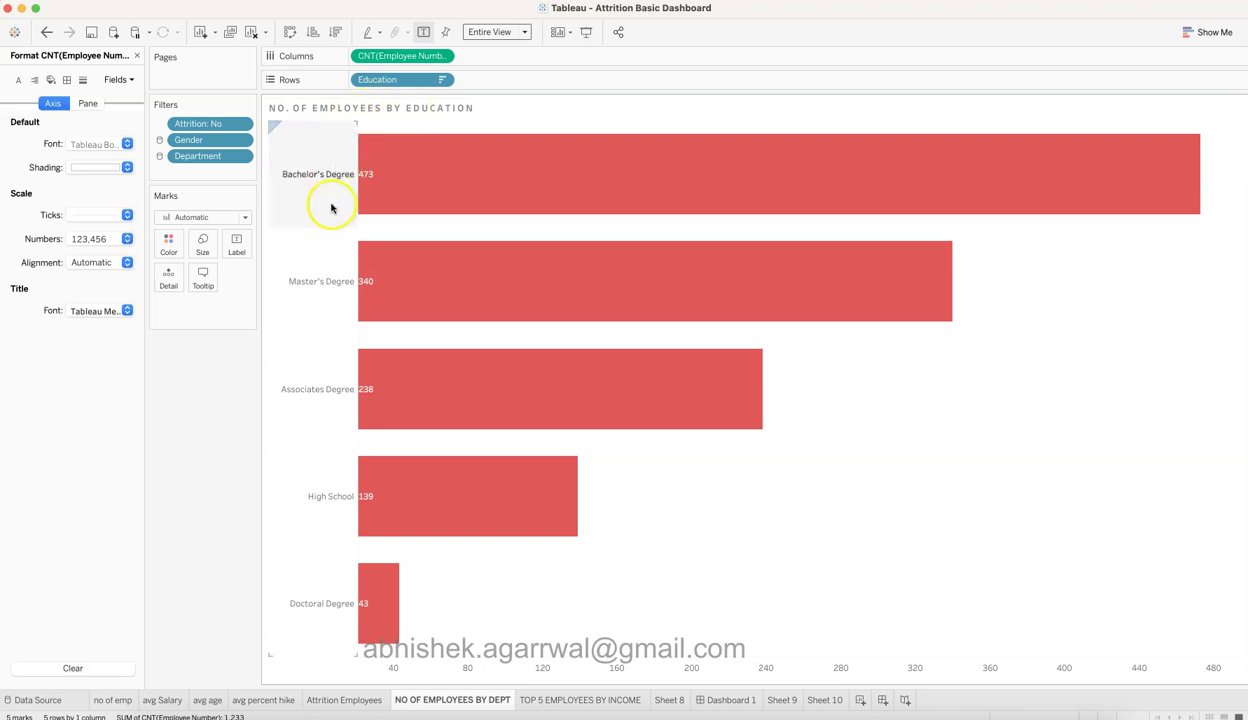
left_click(278, 210)
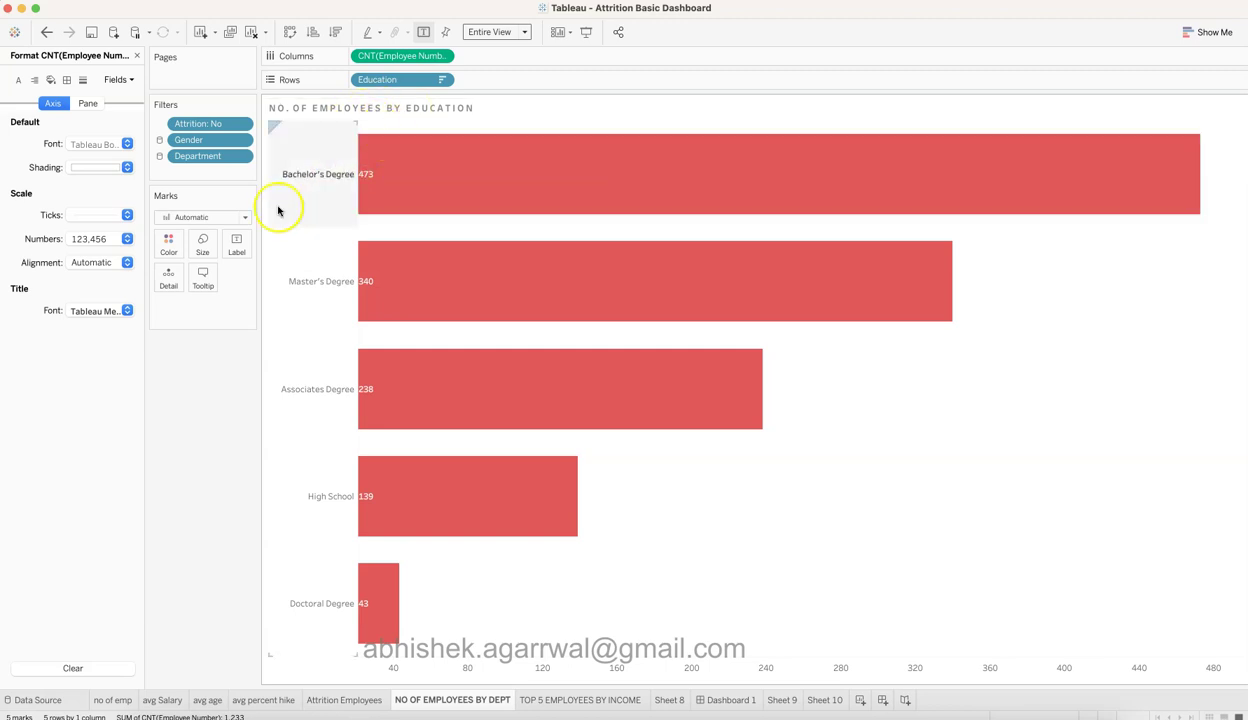
left_click(137, 55)
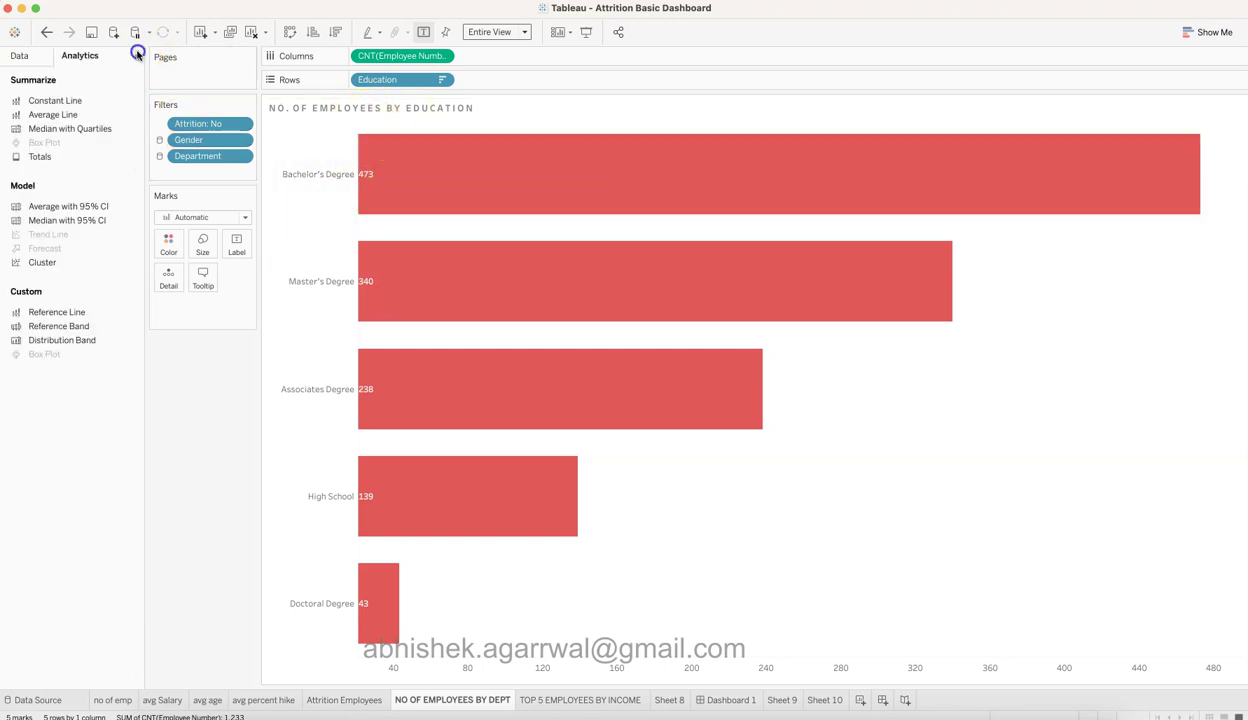
left_click(20, 56)
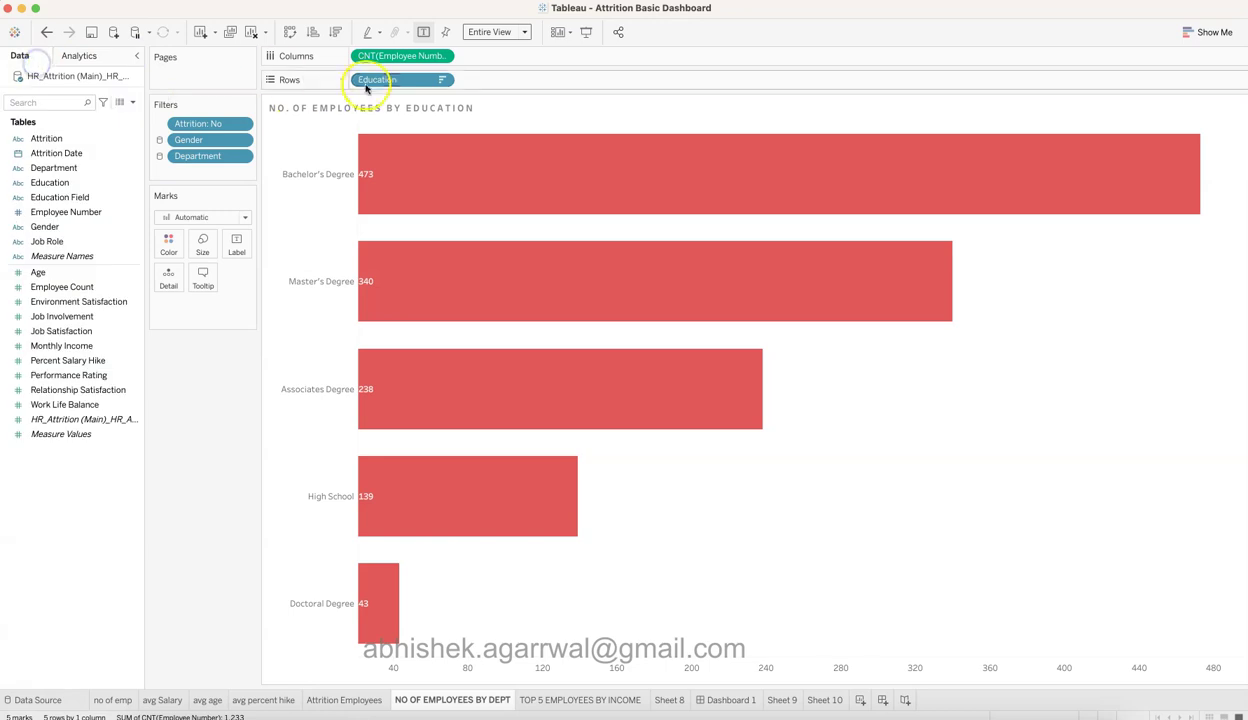
Examine which values the Attrition filter keeps and which fields build the employees-by-education bar chart
left_click(243, 124)
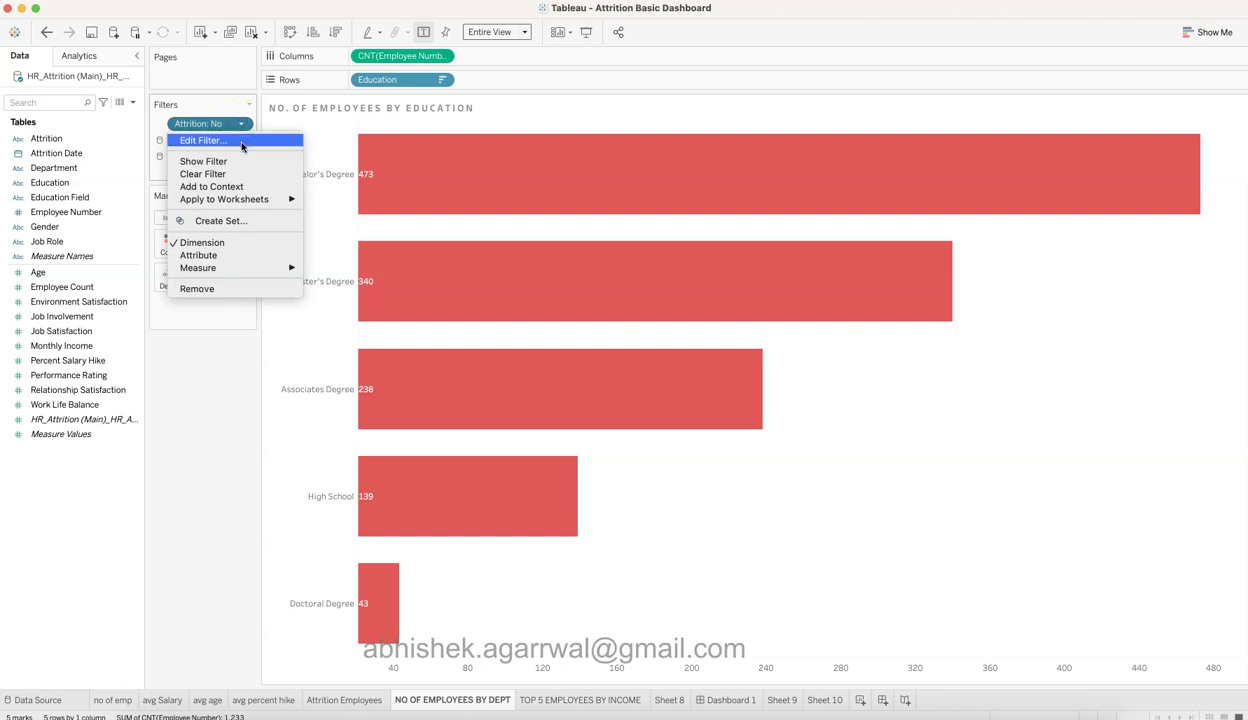
left_click(203, 140)
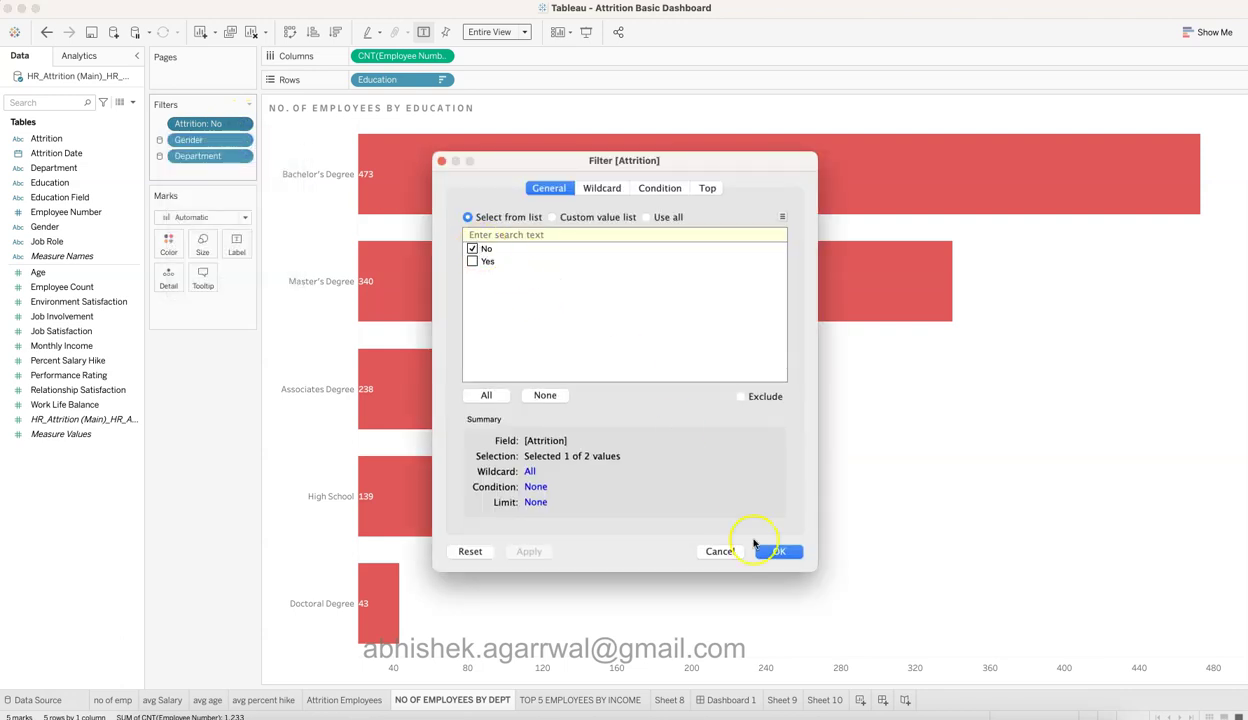
left_click(780, 551)
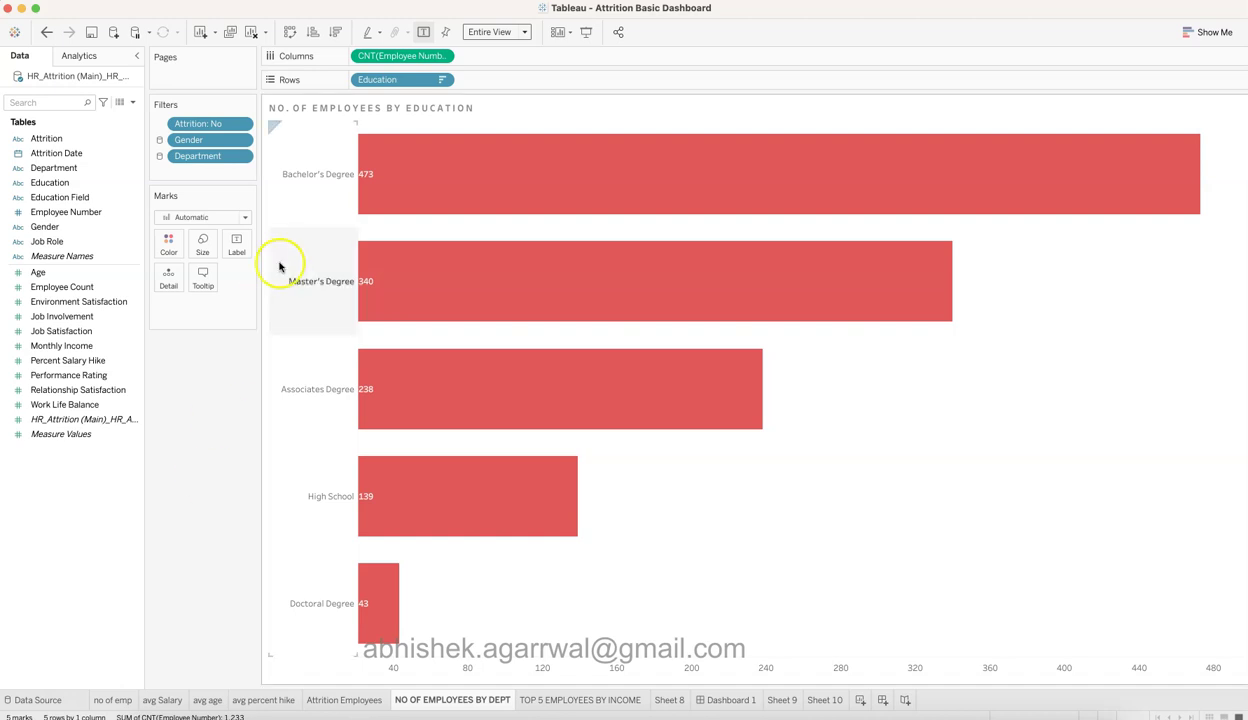
left_click(83, 184)
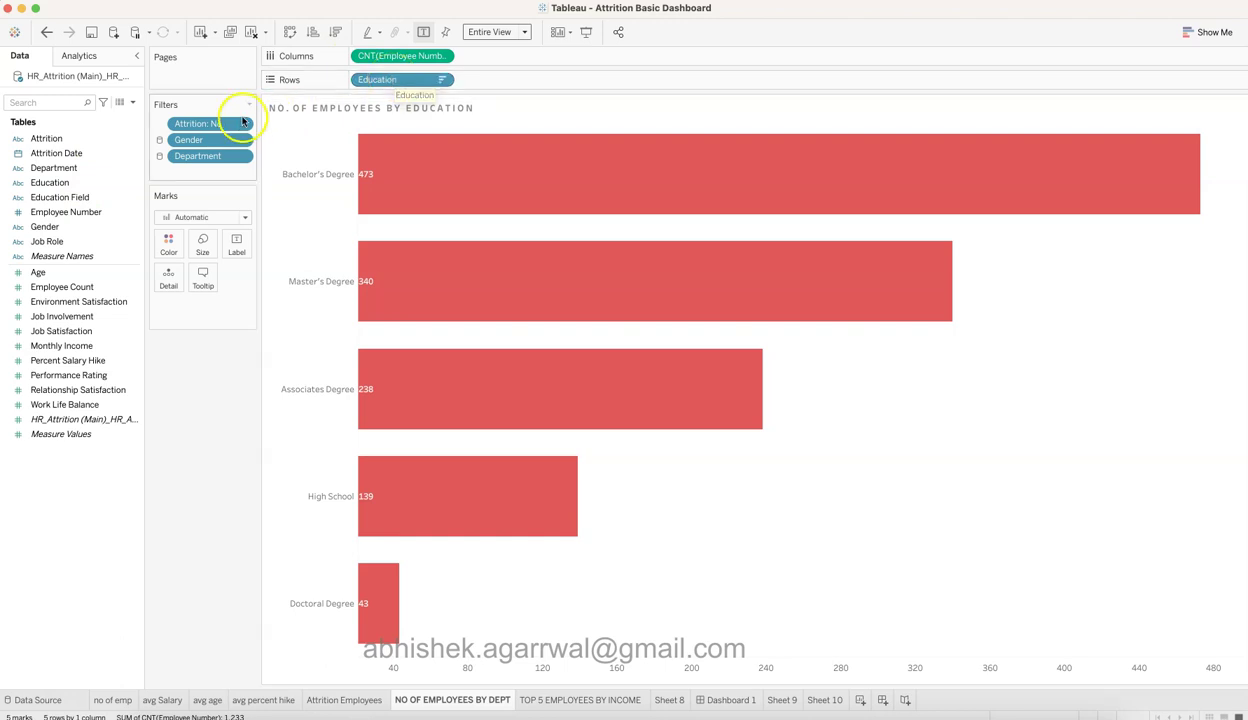
mouse_move(155, 167)
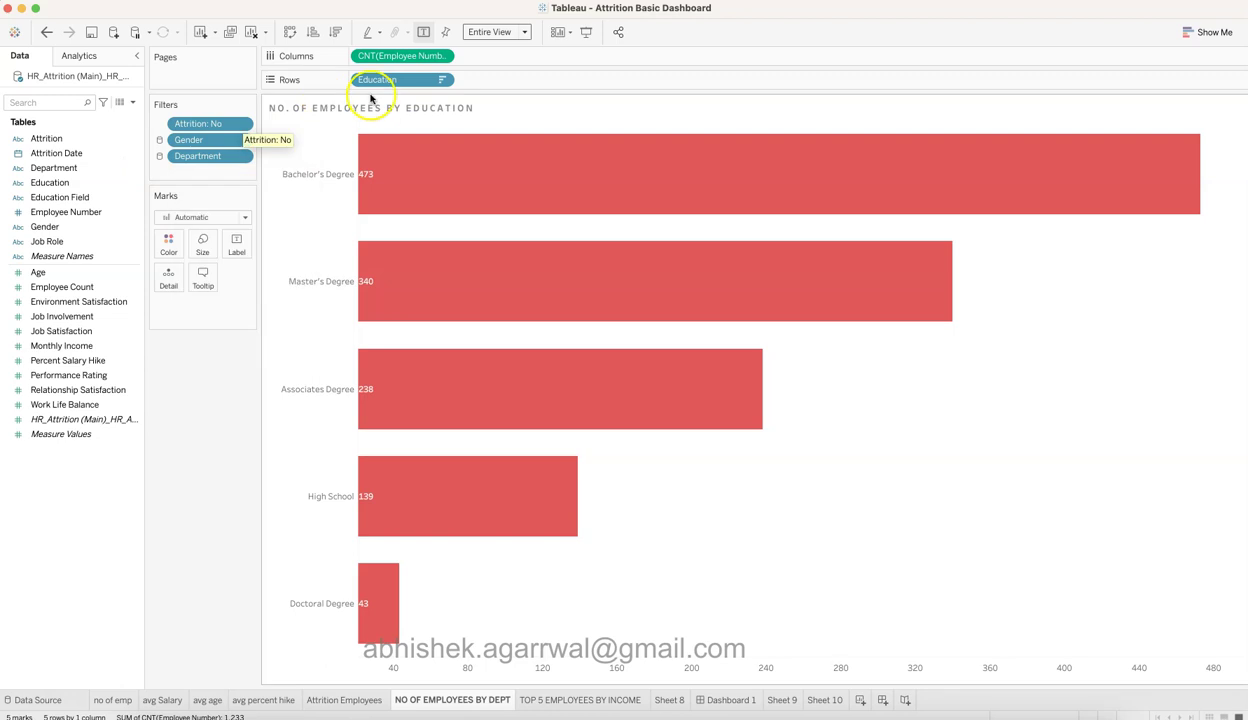
left_click(107, 275)
left_click_drag(107, 275, 430, 62)
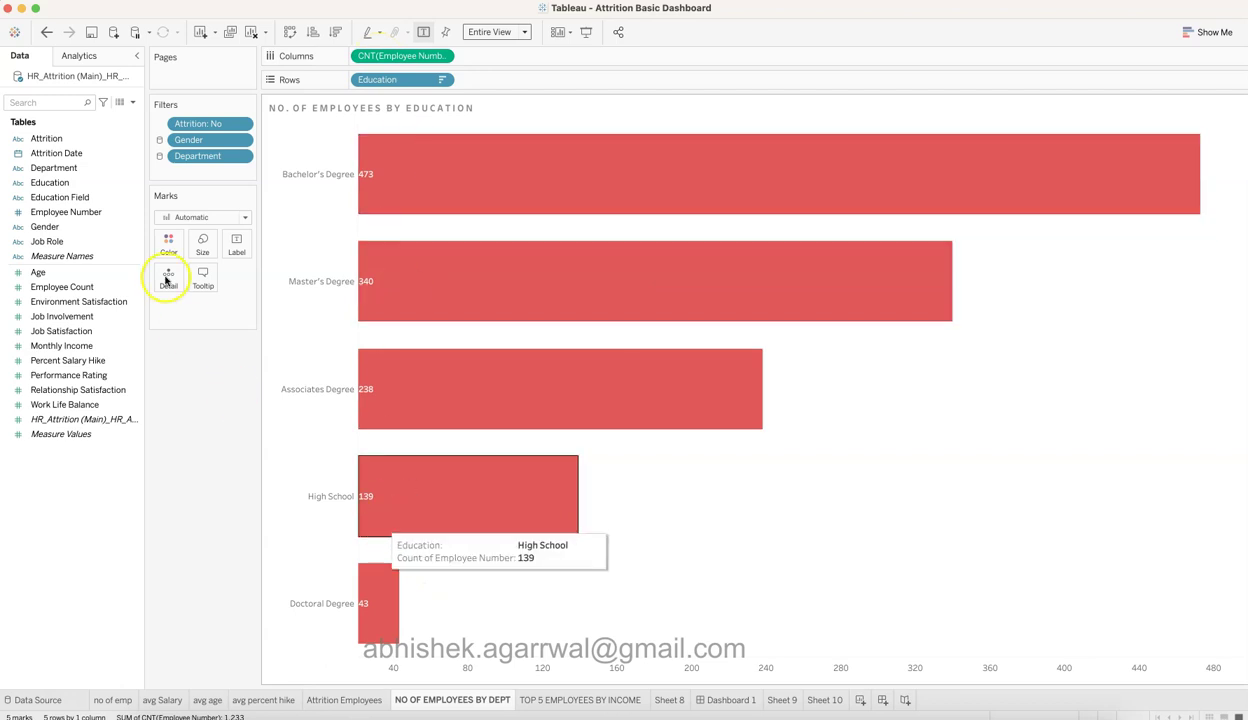
Review the education bars' colour settings and the alignment and font settings of their mark labels
left_click(168, 242)
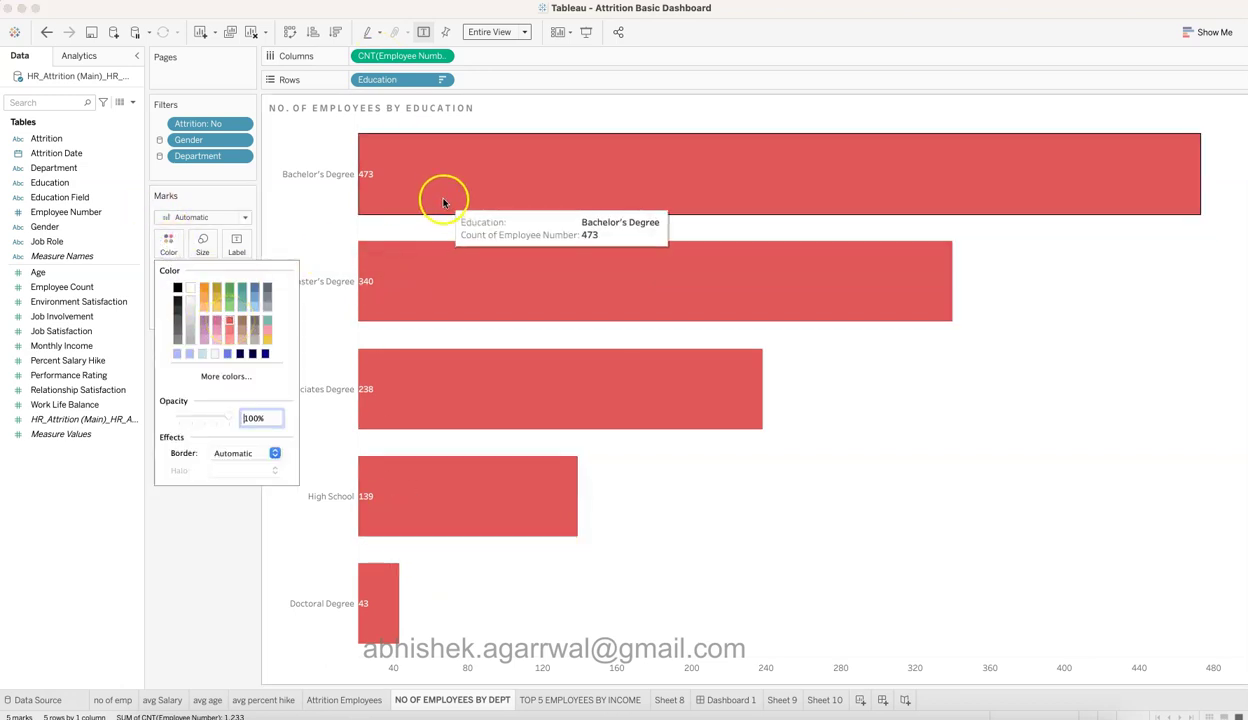
left_click(231, 541)
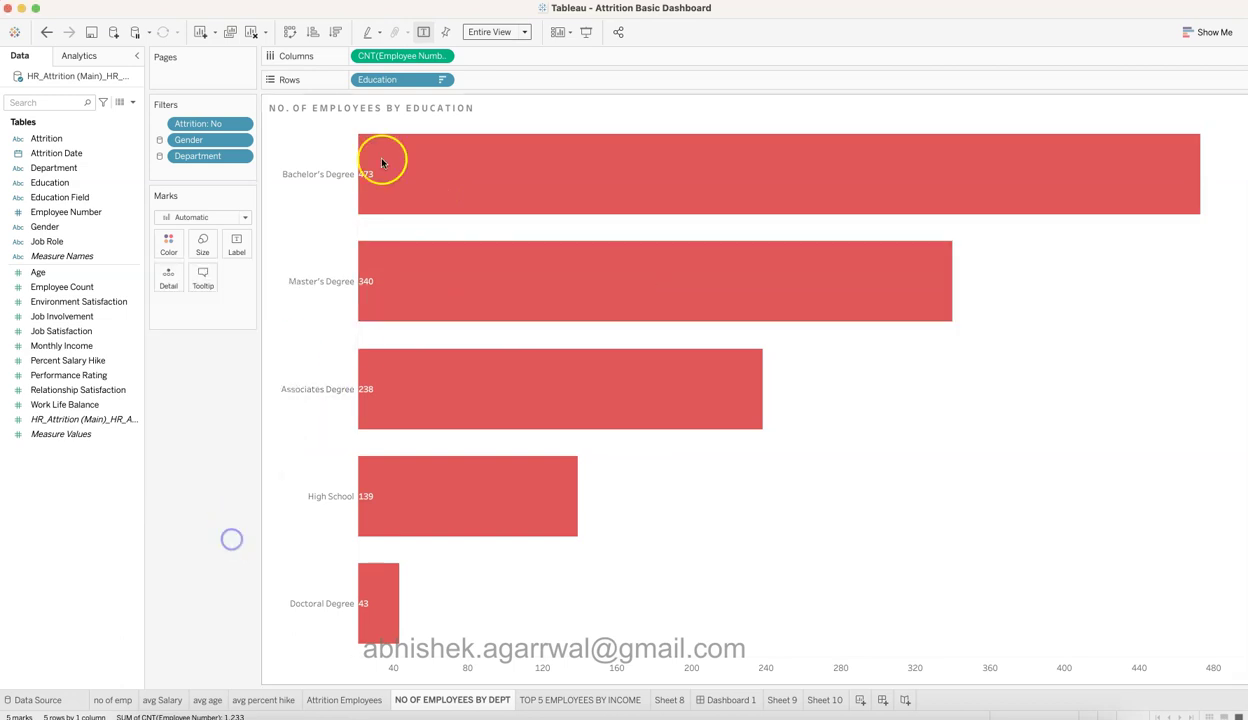
left_click(238, 245)
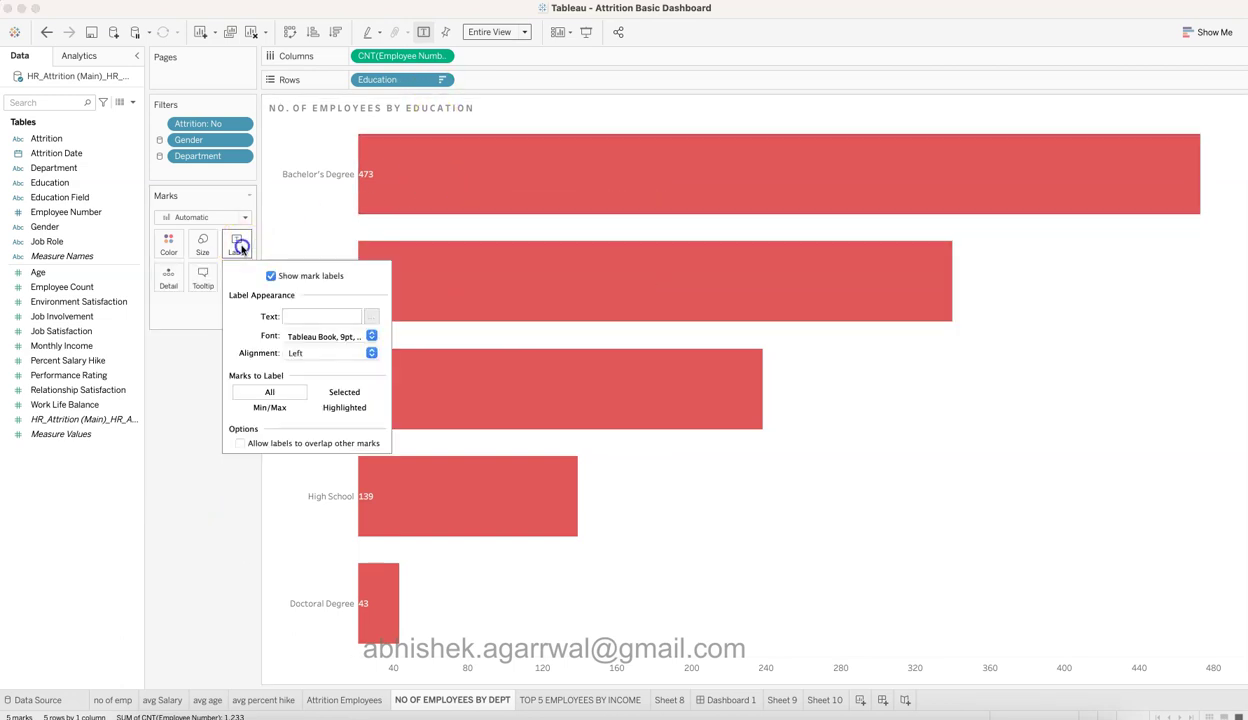
left_click(285, 277)
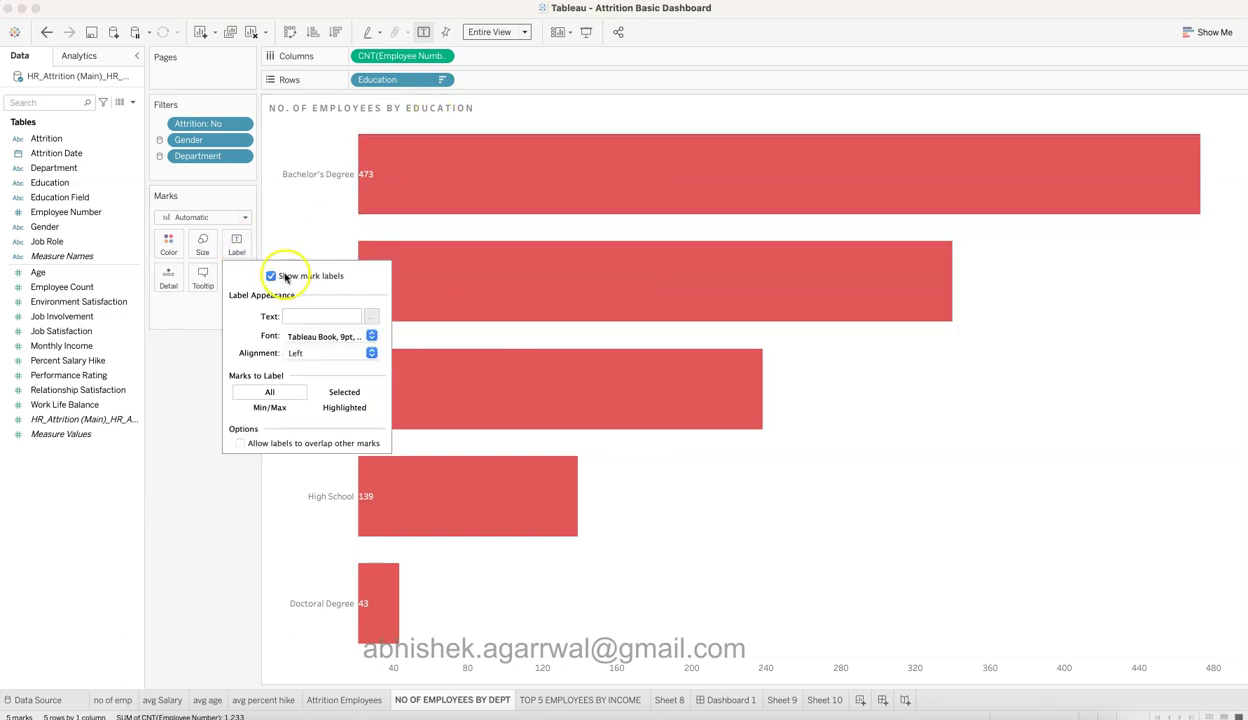
left_click(320, 352)
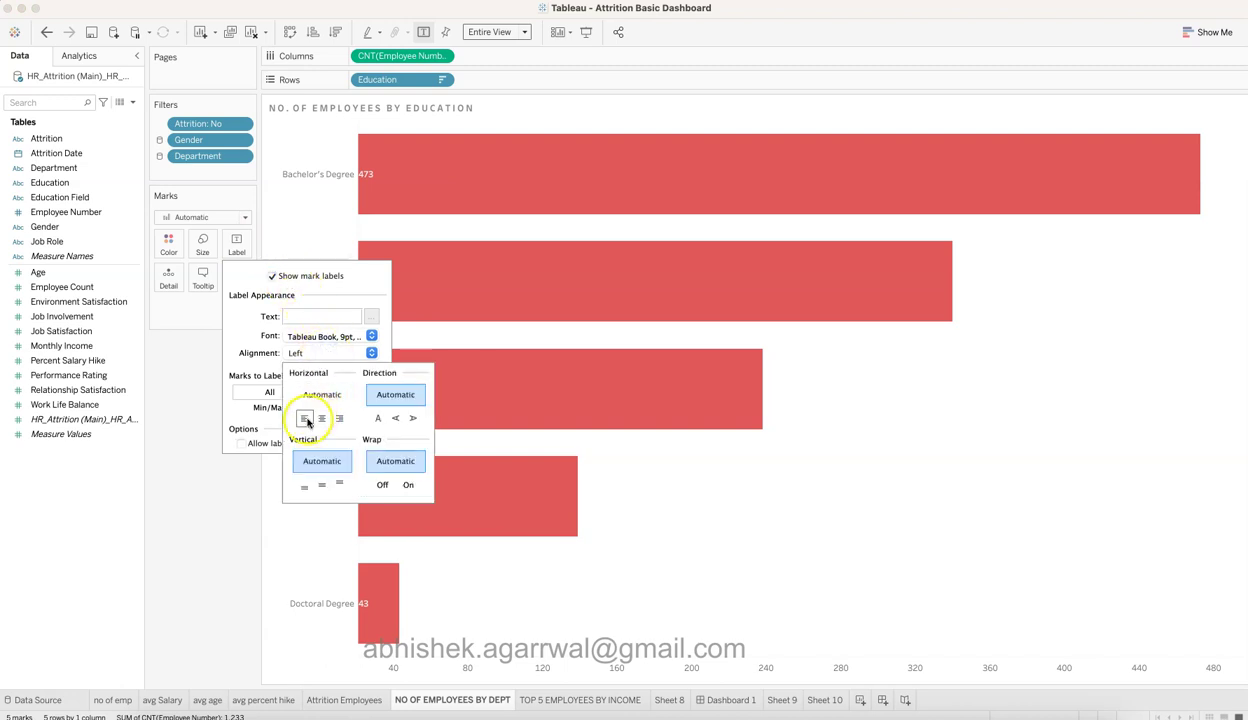
mouse_move(364, 176)
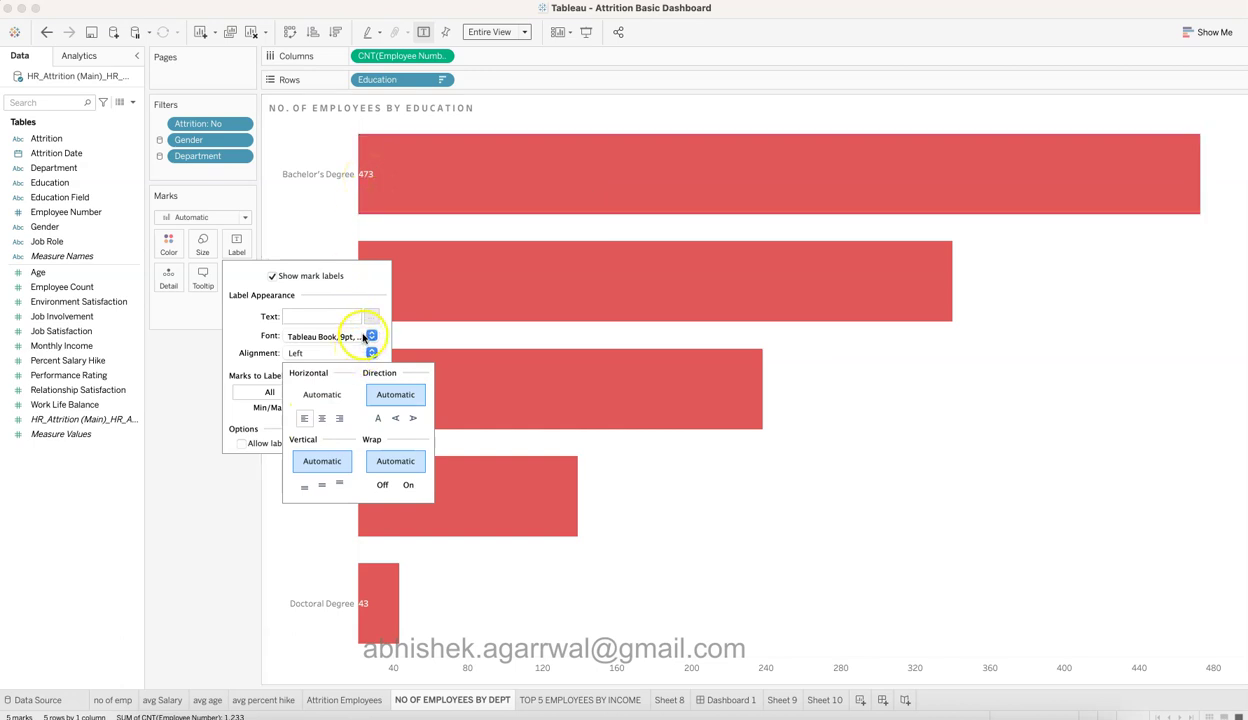
left_click(370, 335)
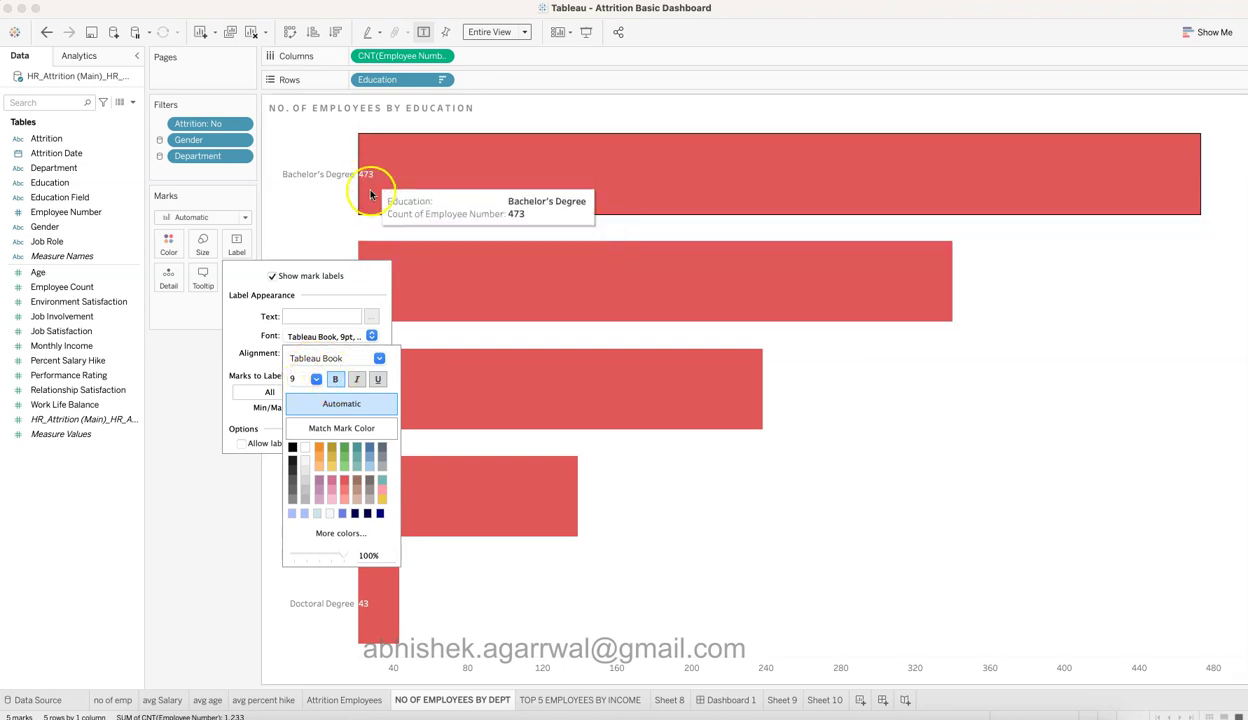
left_click(225, 604)
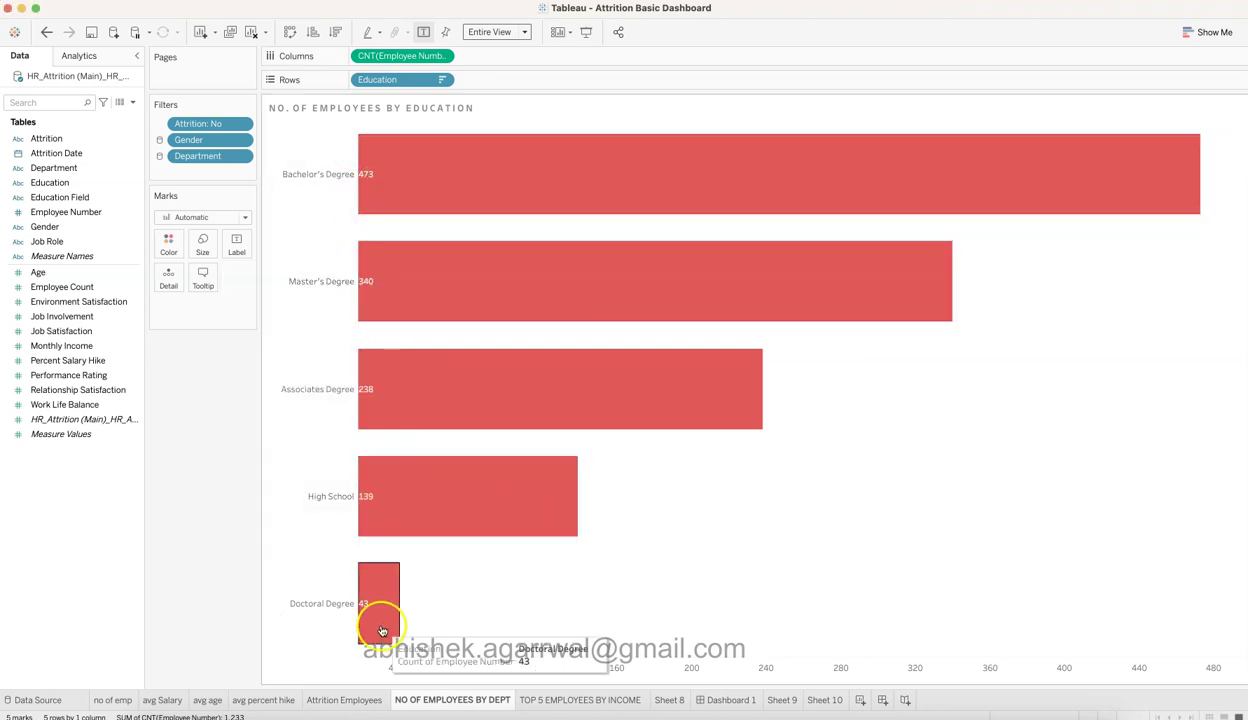
Check the view's fit options and the range and title settings of the Count of Employee Number axis
left_click(495, 32)
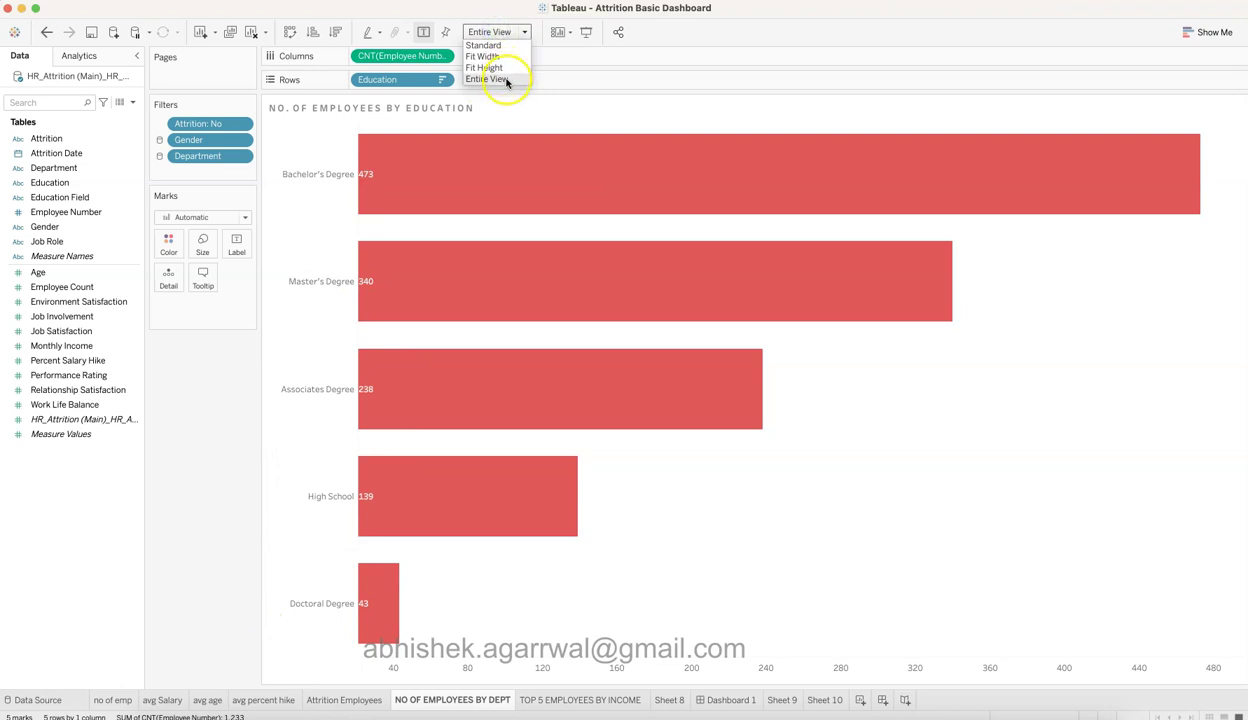
left_click(215, 539)
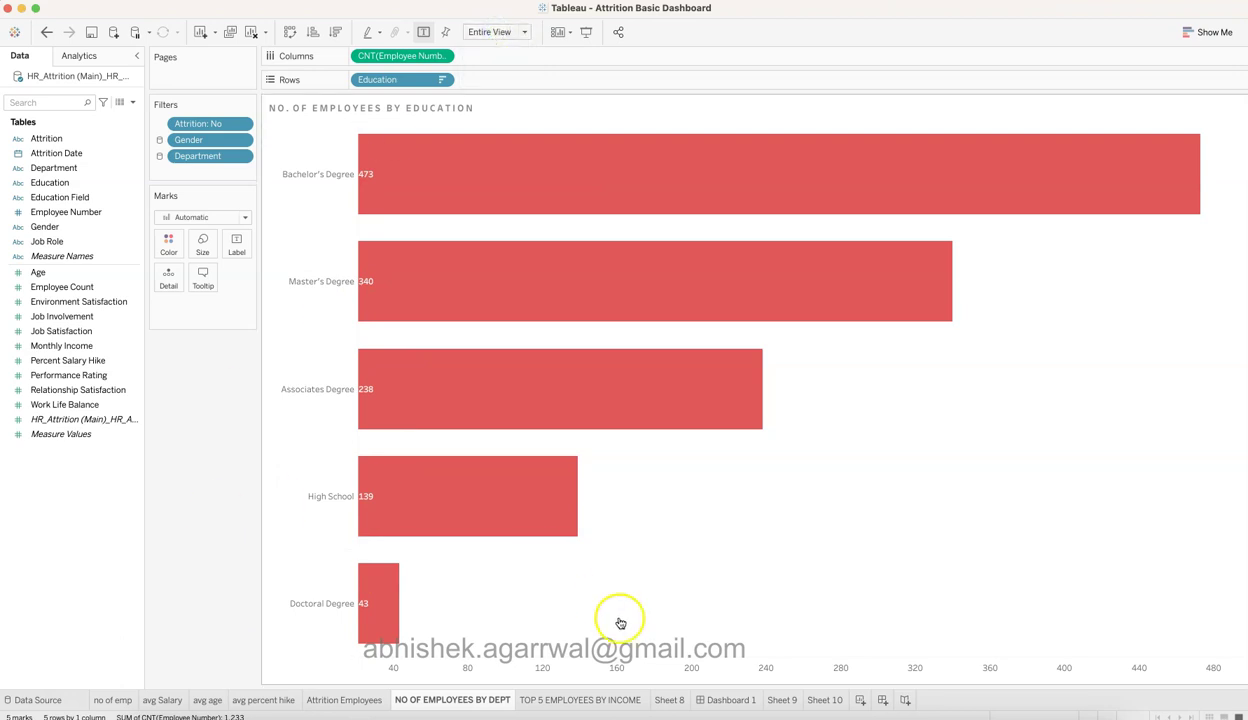
right_click(747, 673)
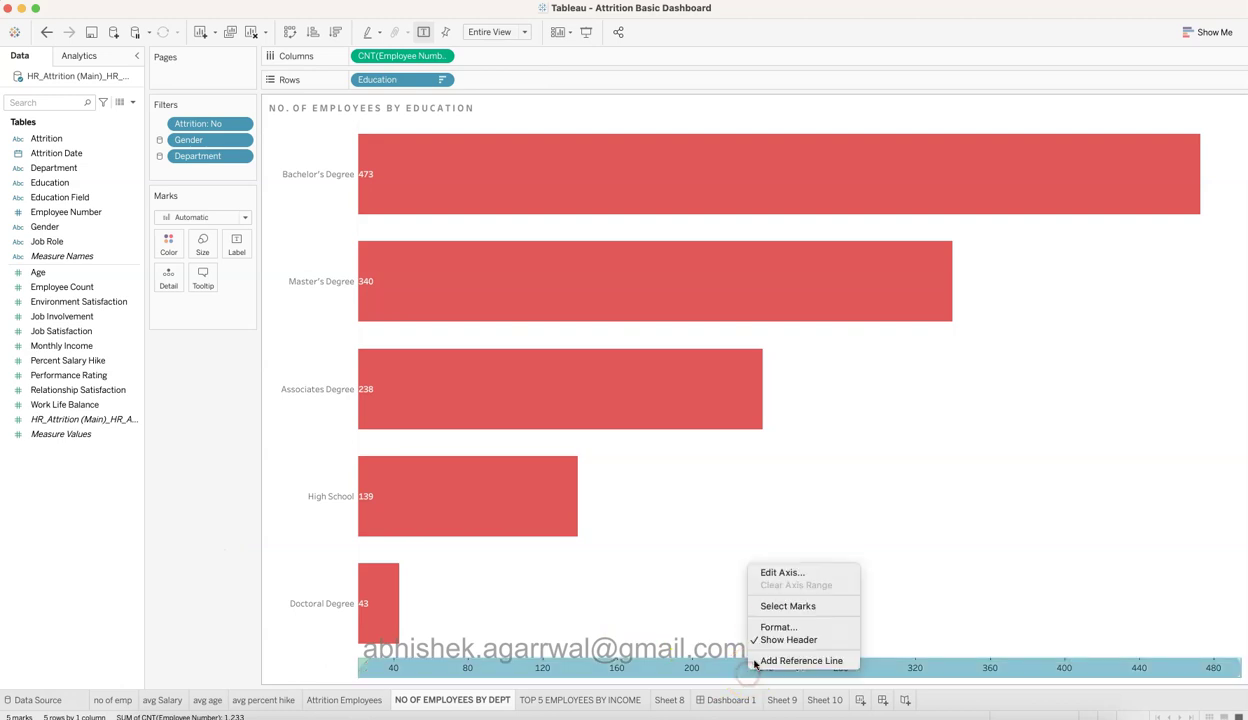
left_click(777, 572)
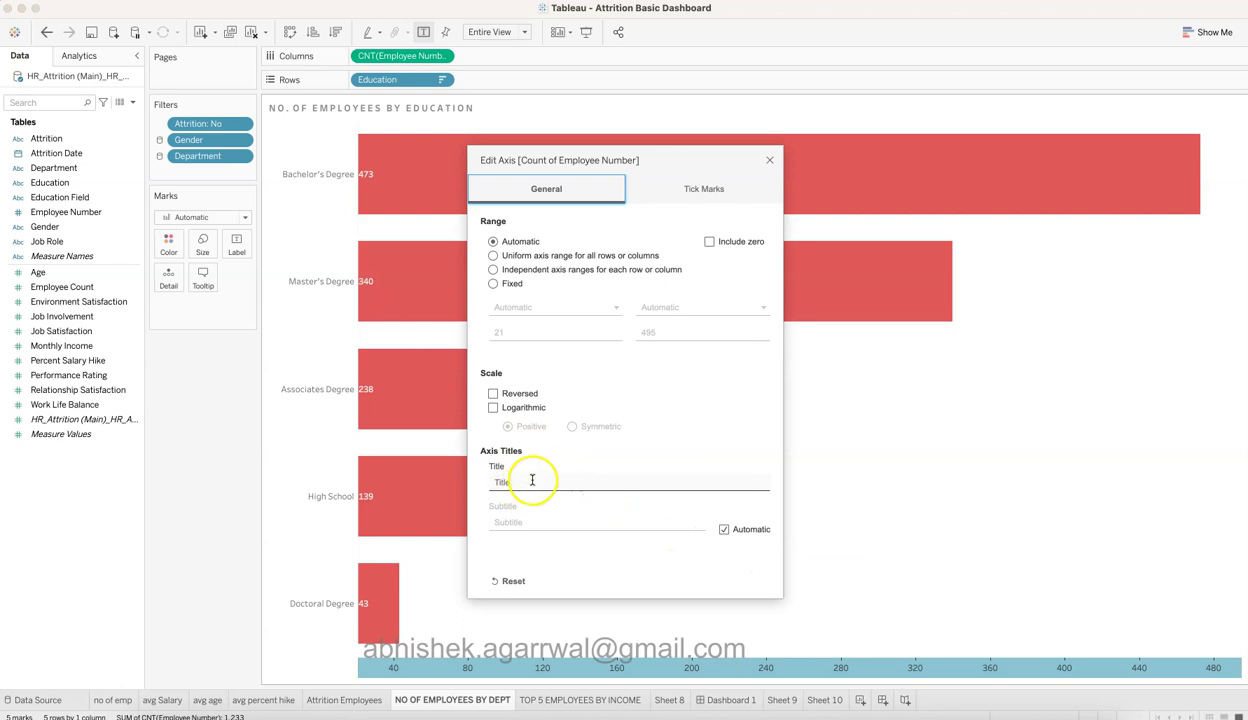
left_click(769, 160)
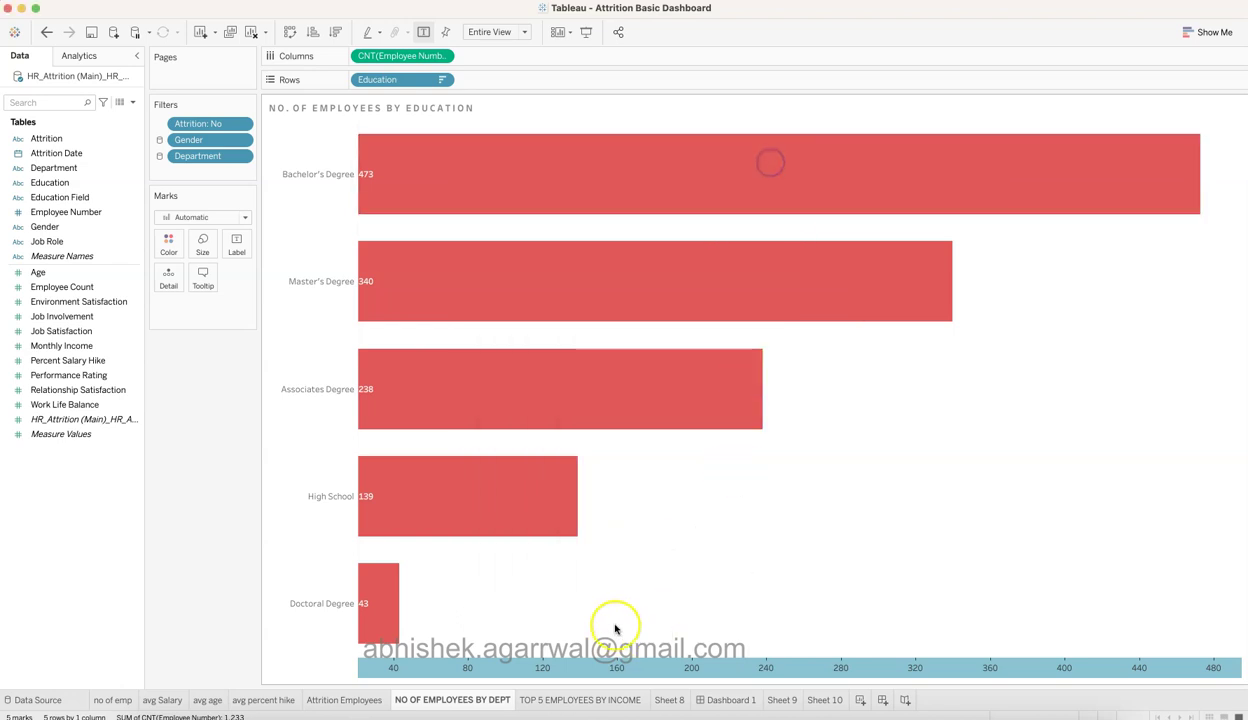
left_click(757, 543)
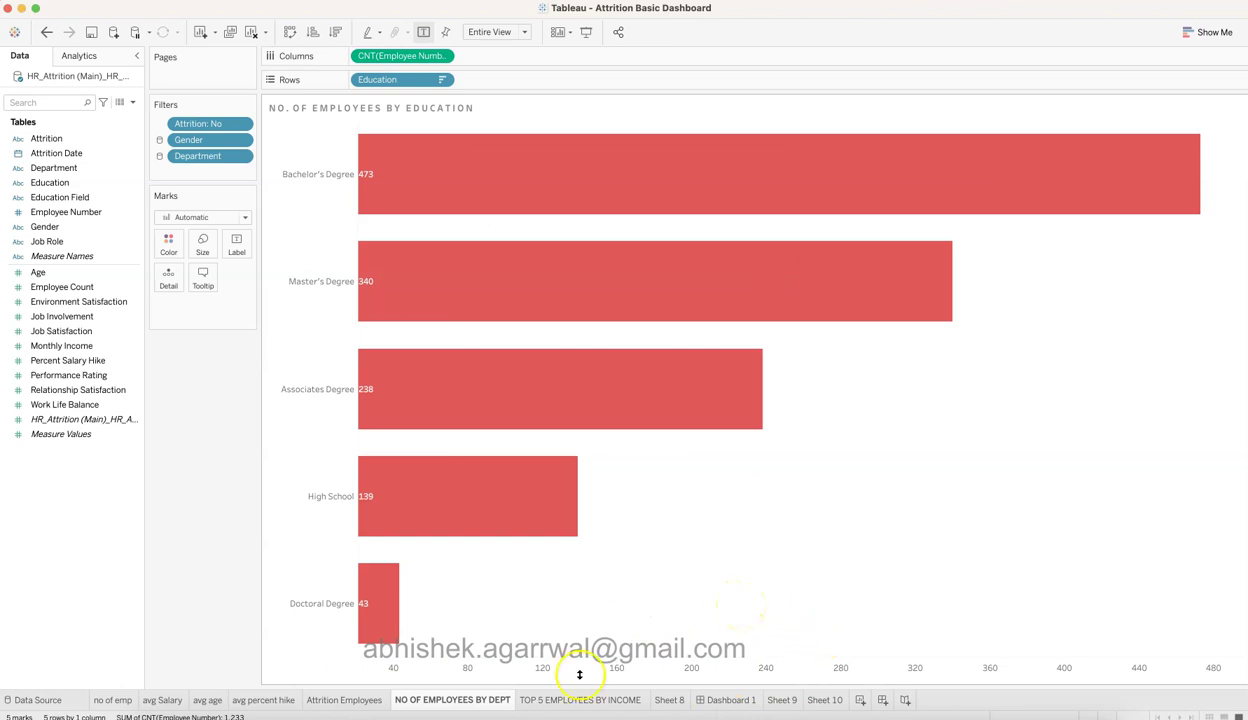
Look through the TOP 5 EMPLOYEES BY INCOME sheet and Sheet 8, examining the row fields of the top-salary tables
left_click(566, 702)
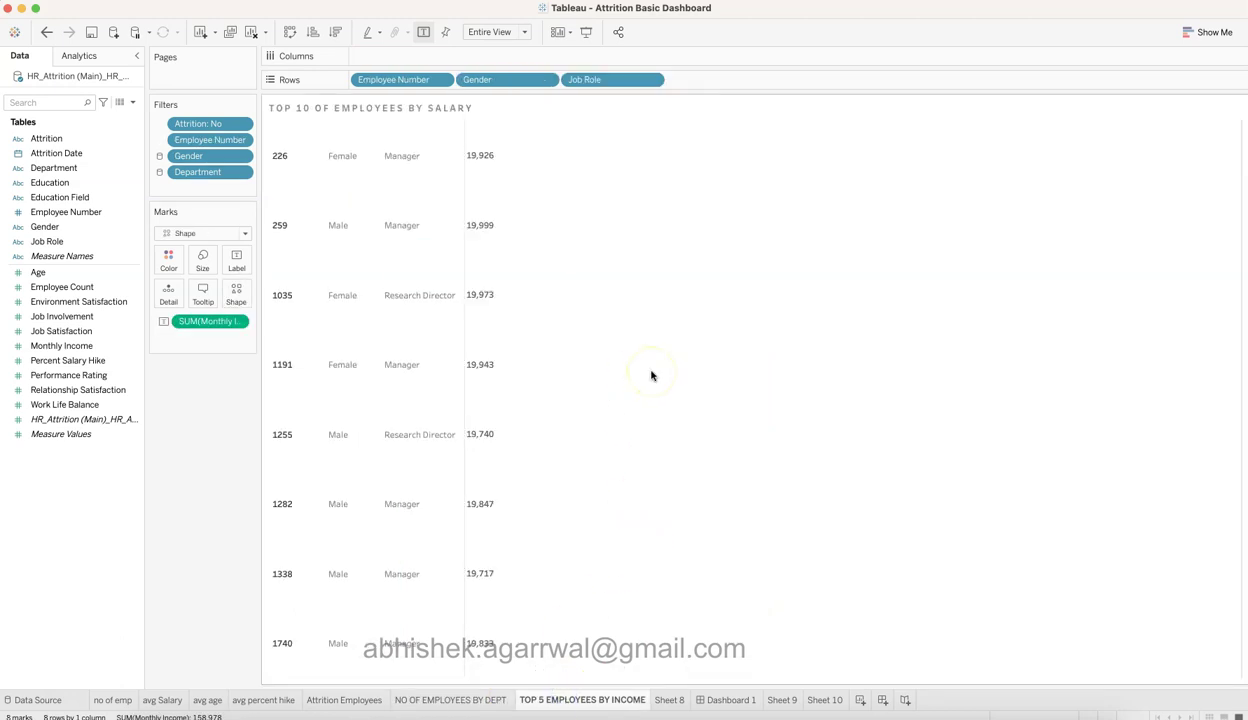
left_click(660, 699)
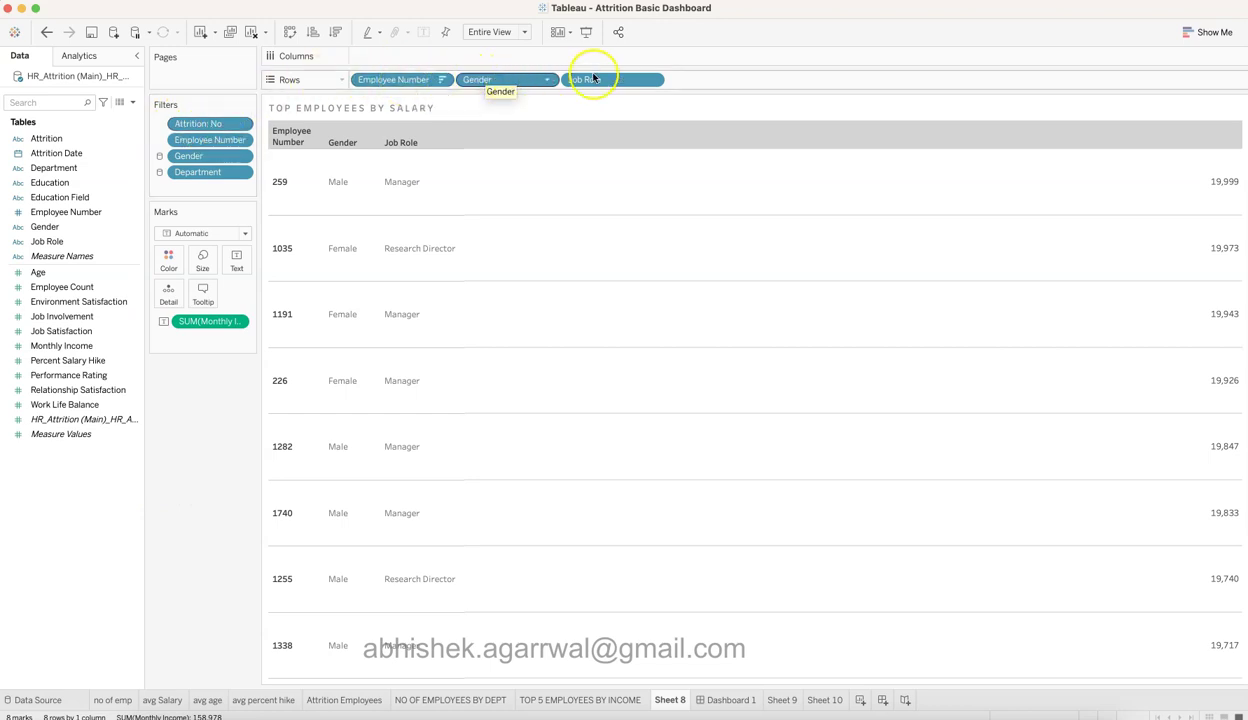
left_click_drag(400, 142, 316, 110)
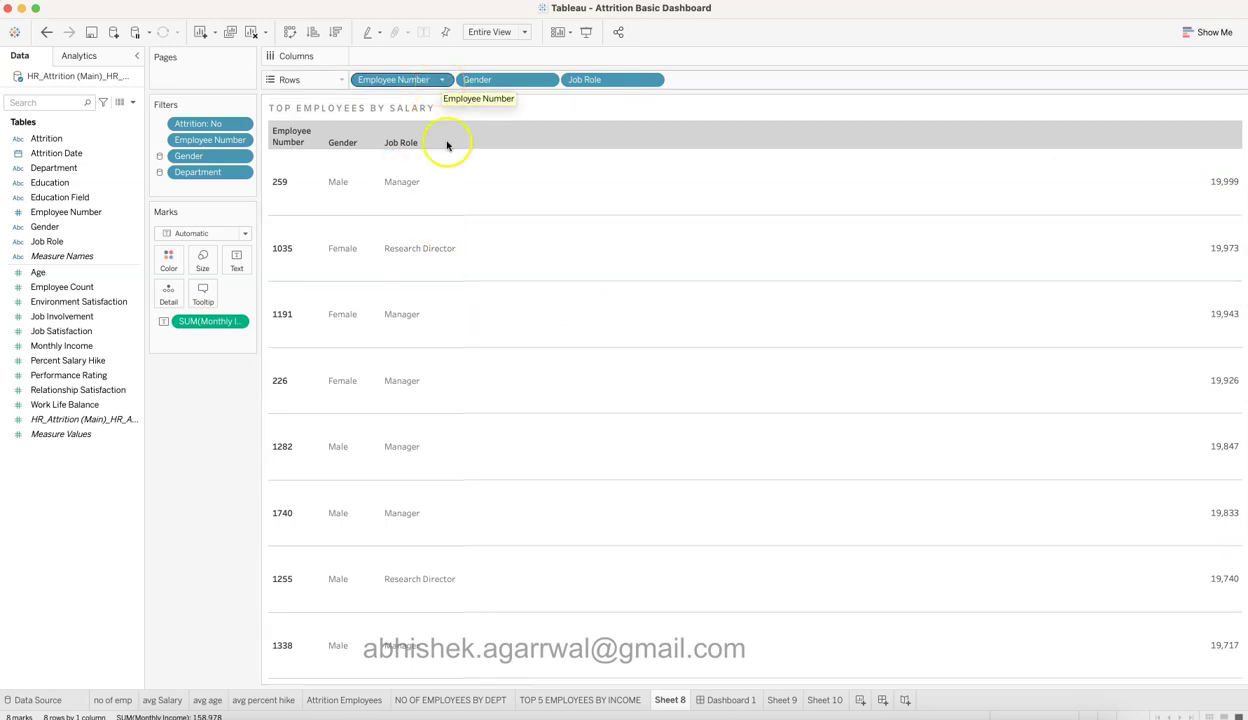
Check how the Employee Number row field is sorted: method, order, field and aggregation
left_click(439, 80)
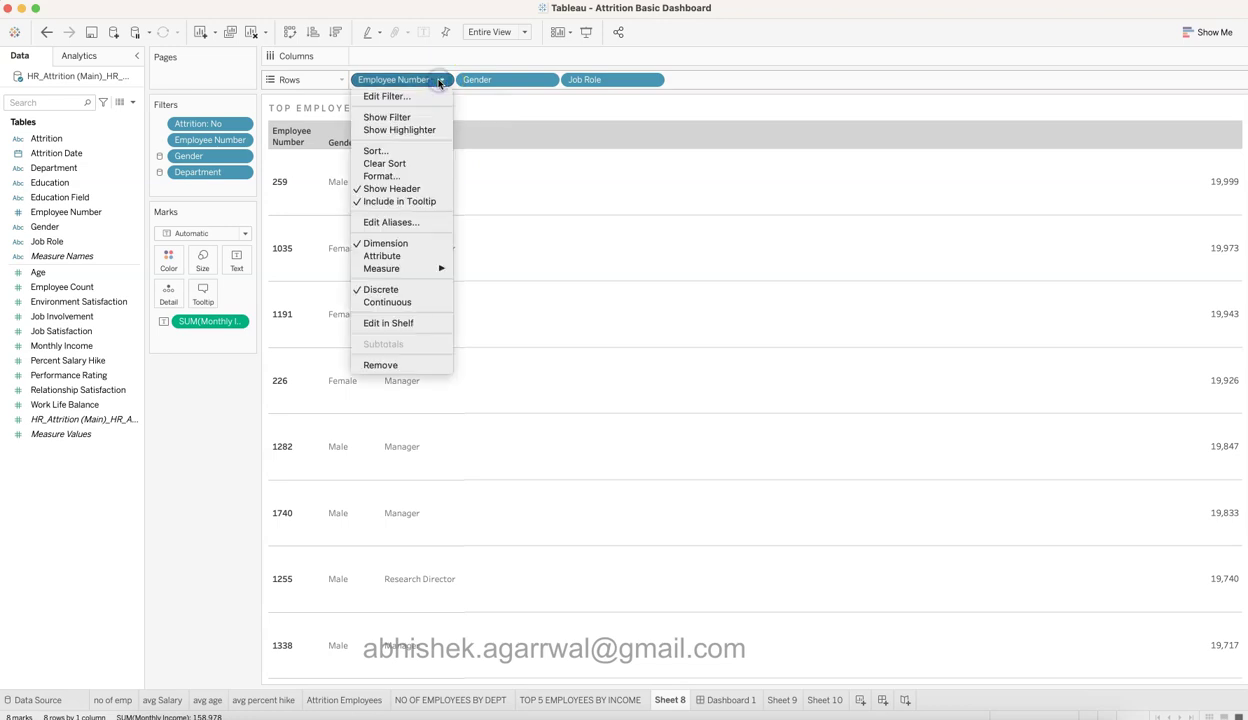
left_click(419, 151)
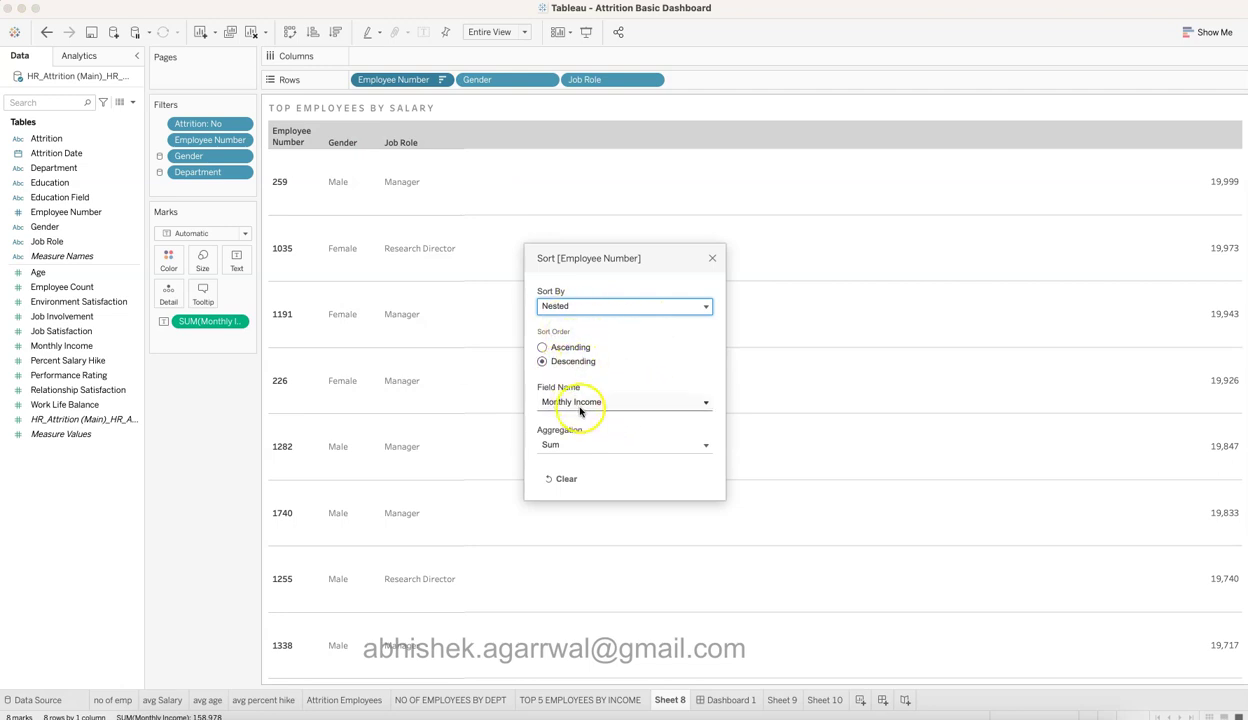
left_click(711, 258)
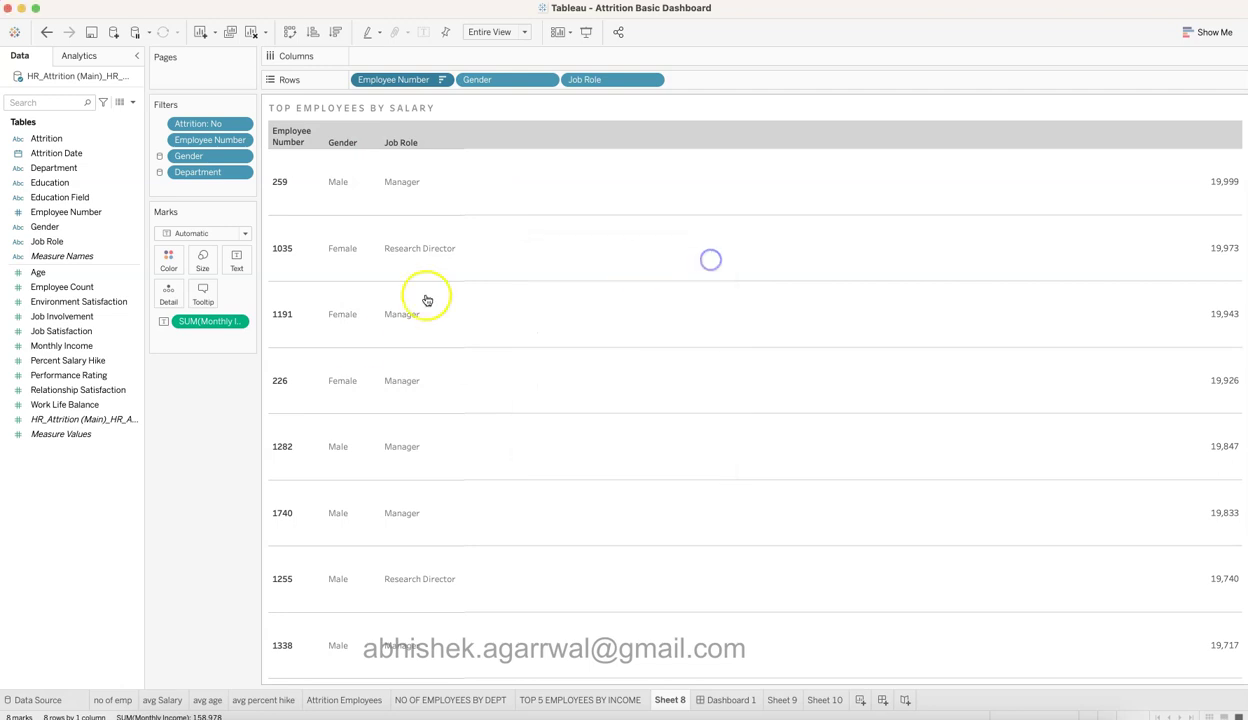
Examine the Employee Number filter's general selection and its top-N limit settings
left_click(243, 141)
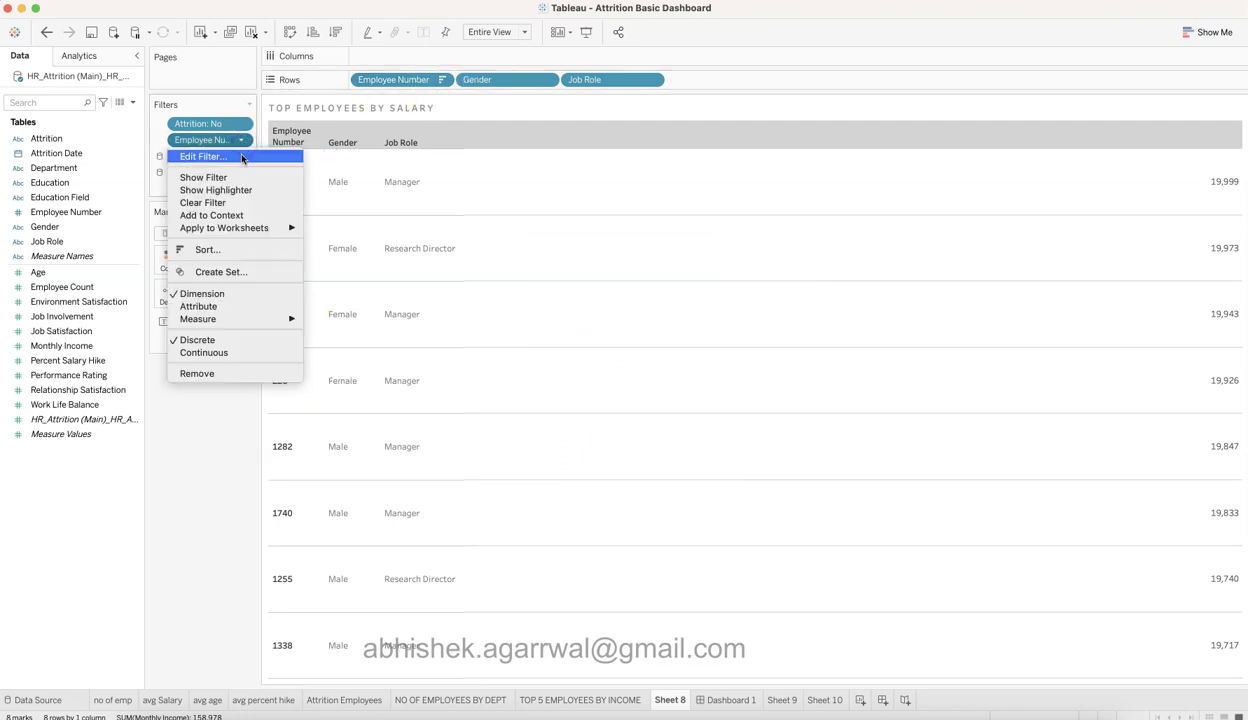
left_click(203, 157)
left_click(555, 245)
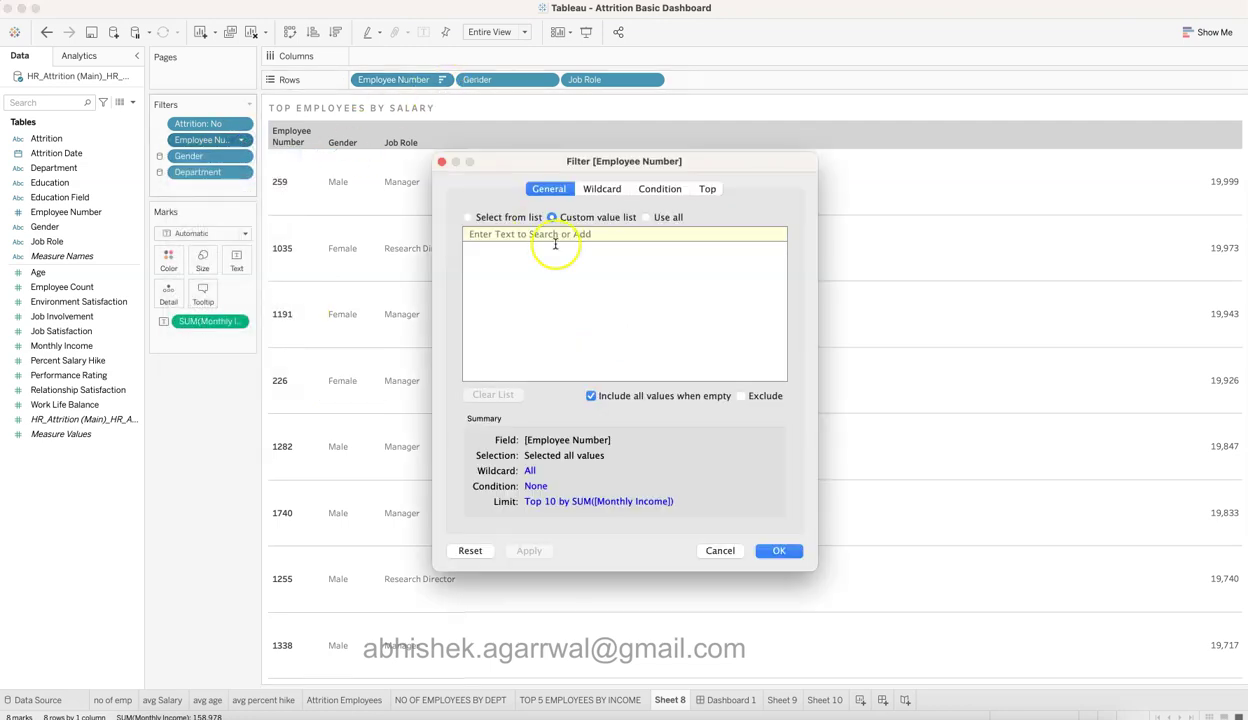
left_click(709, 190)
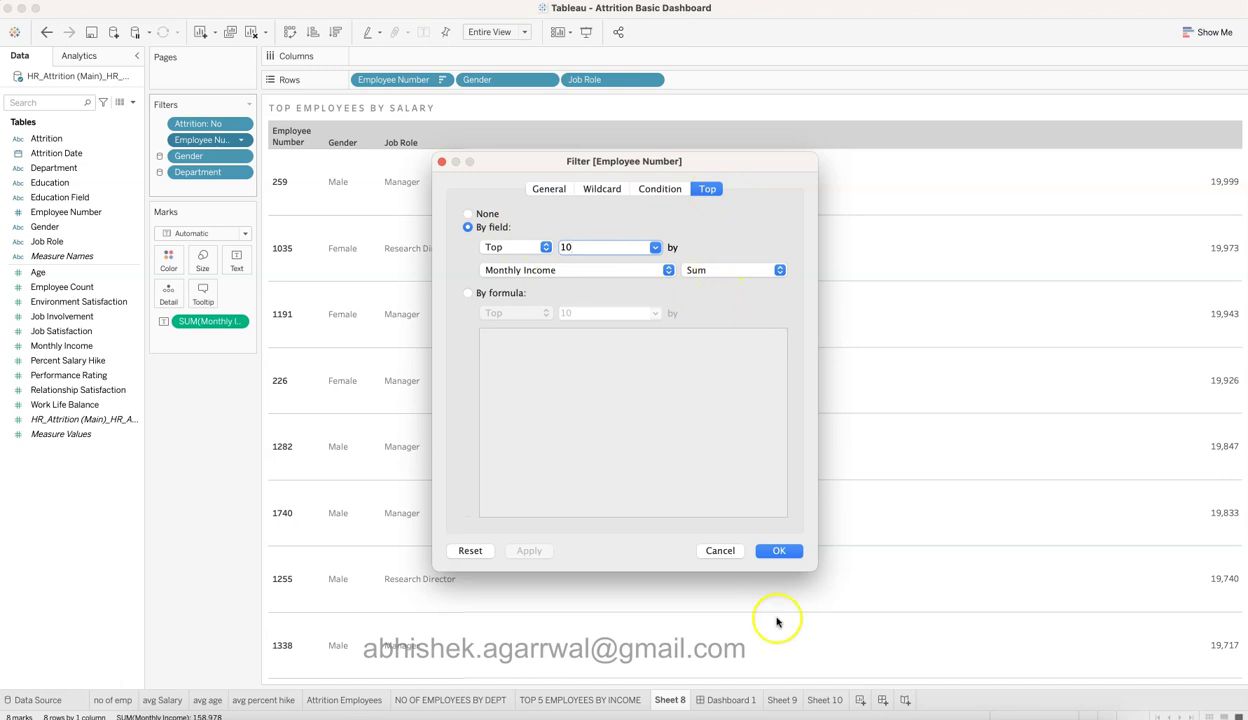
left_click(779, 551)
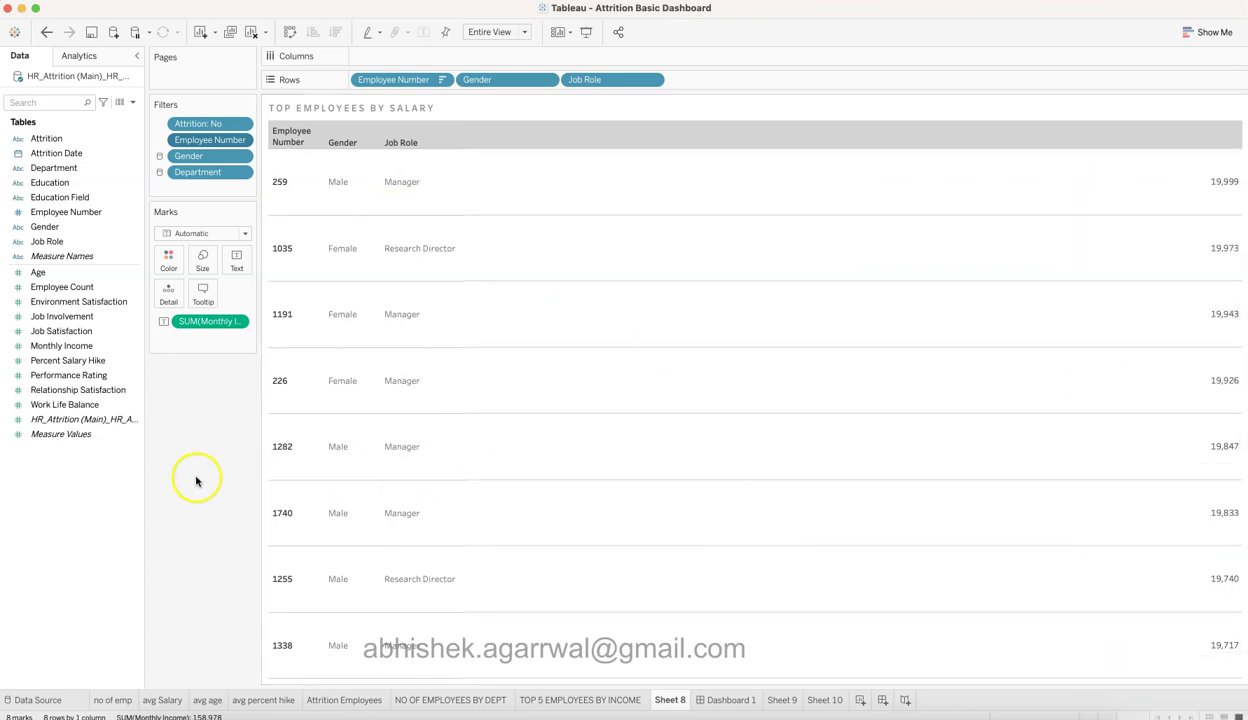
Review the corner and column shading settings of the salary table's field labels
right_click(432, 134)
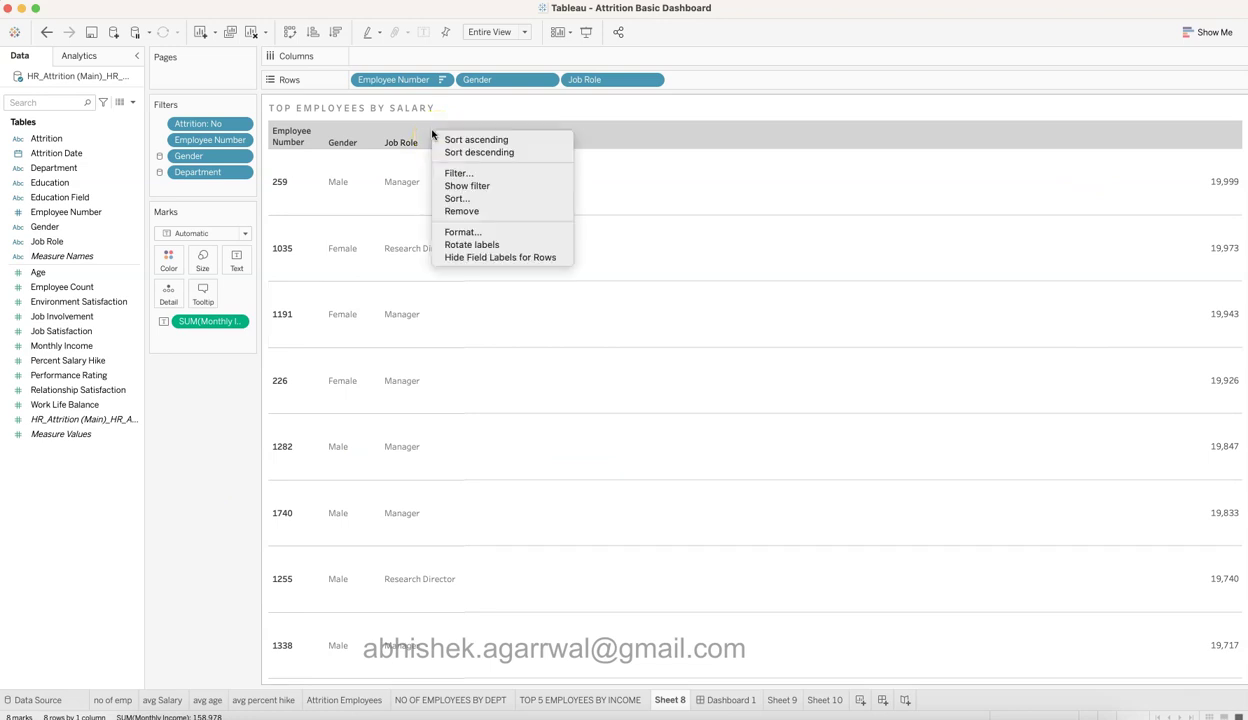
left_click(481, 232)
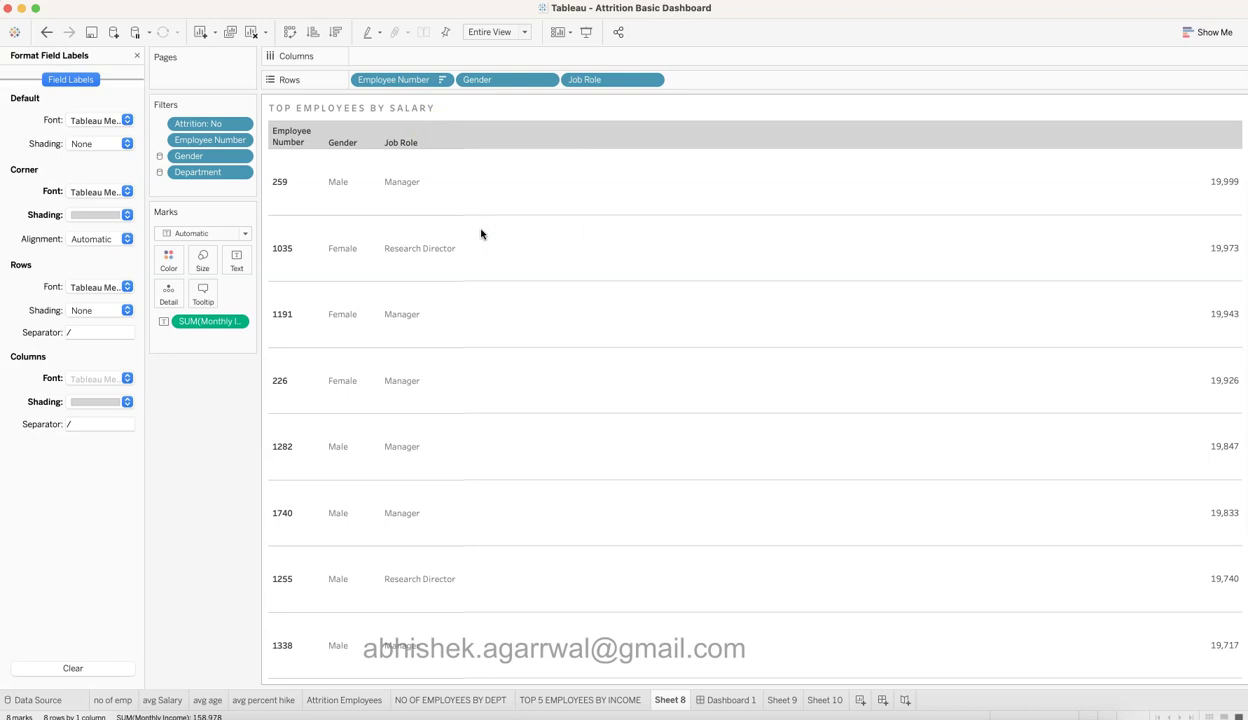
left_click(98, 217)
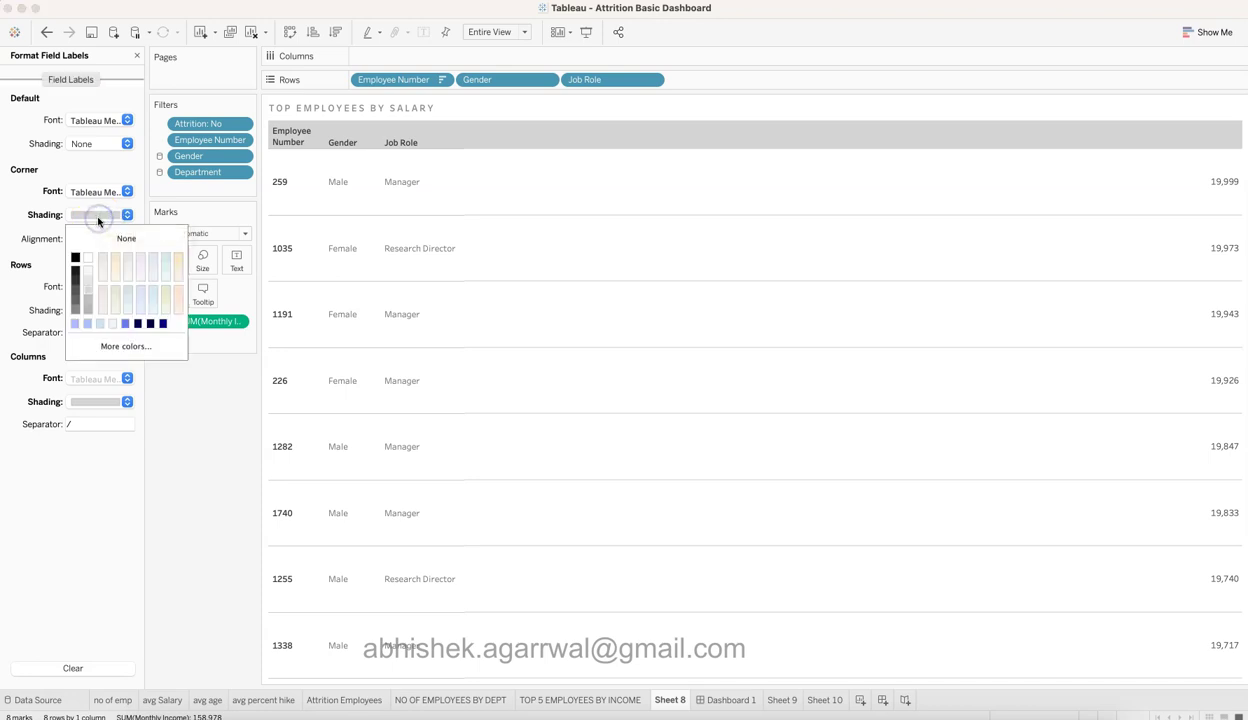
left_click(35, 262)
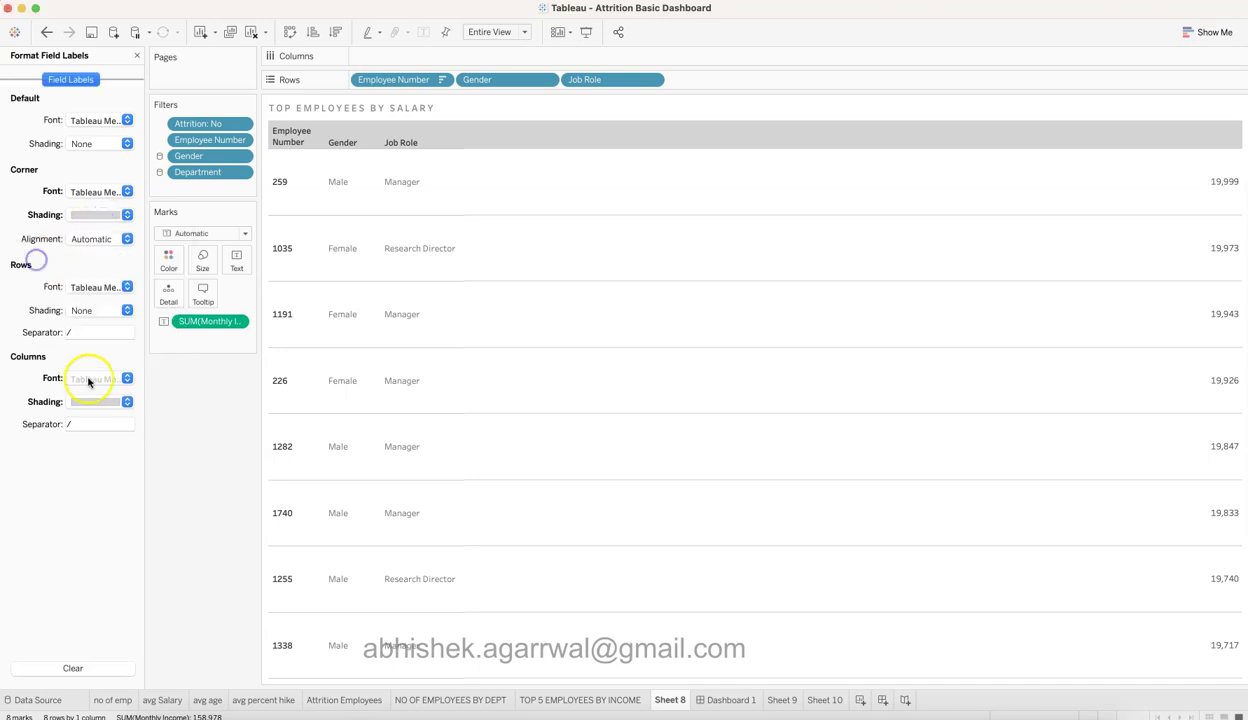
left_click(101, 402)
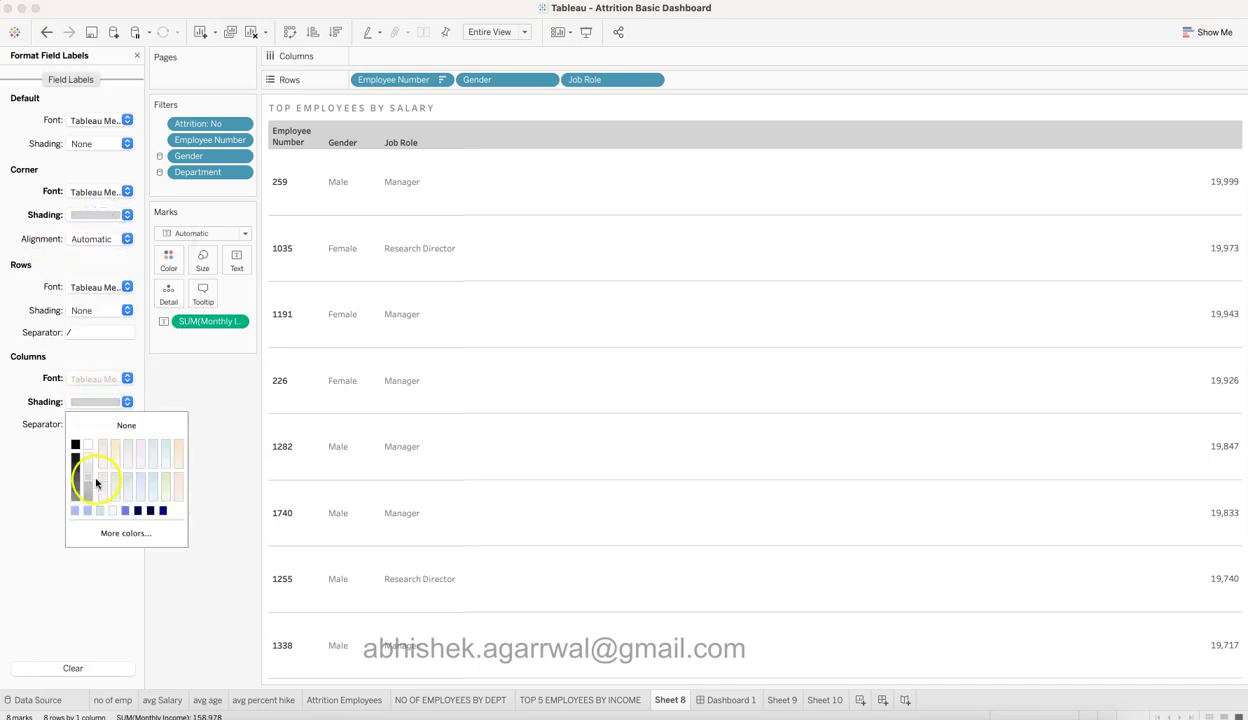
left_click(17, 454)
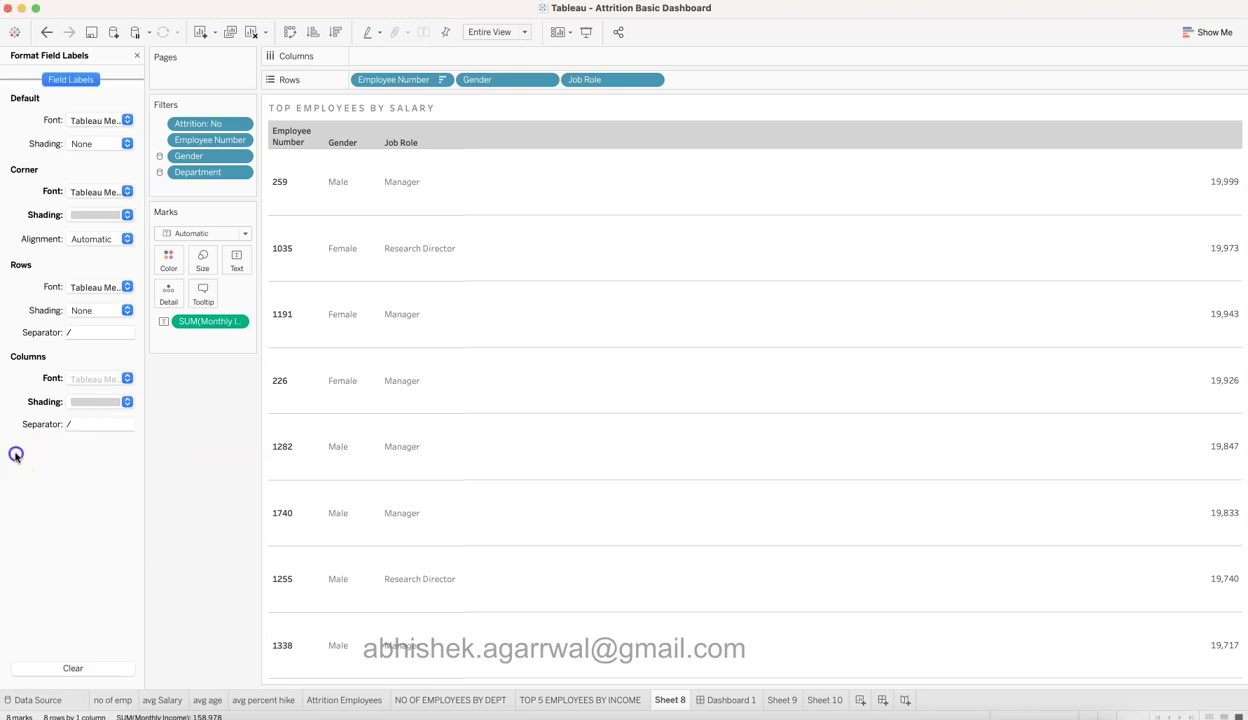
left_click(137, 57)
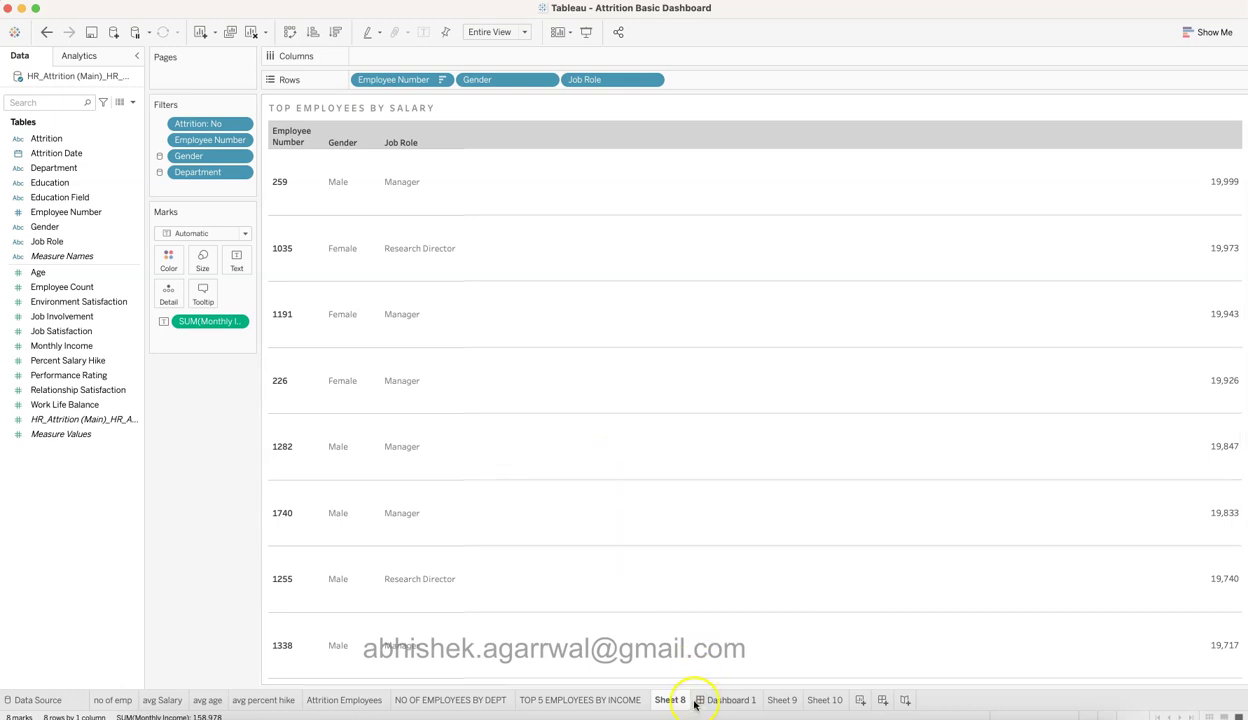
Save the workbook, add a new dashboard, and move it directly after Dashboard 1
left_click(727, 700)
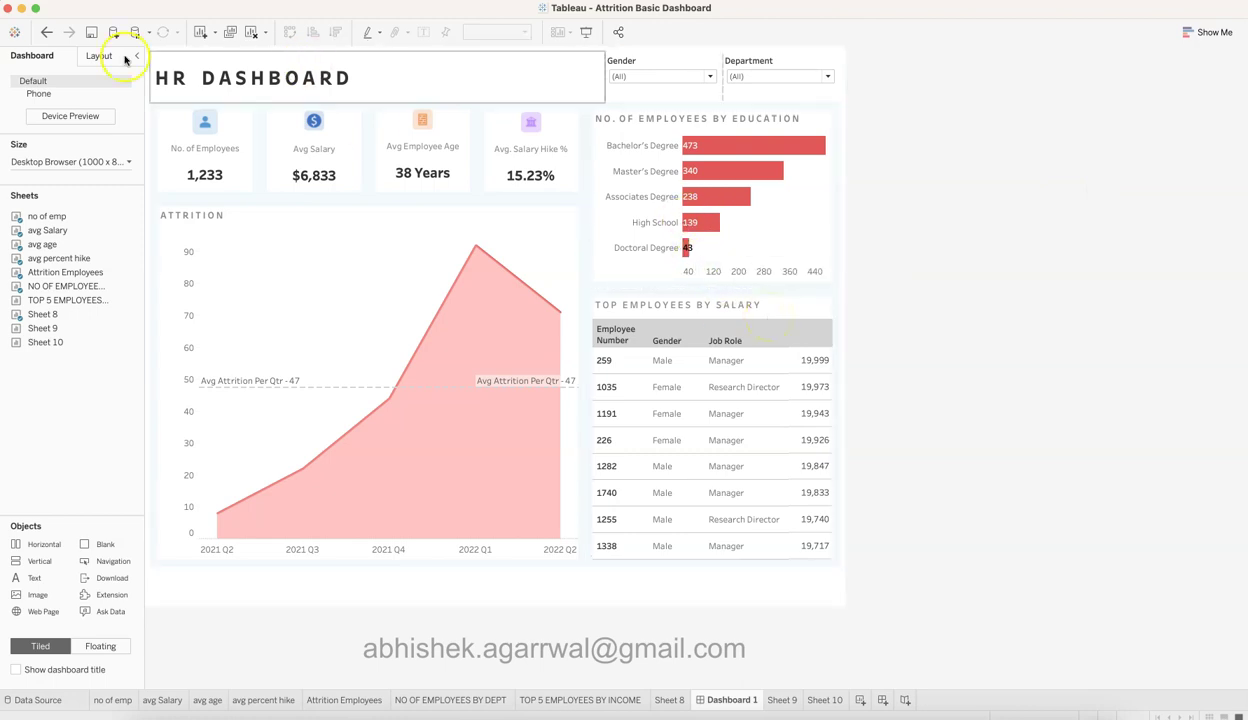
left_click(89, 36)
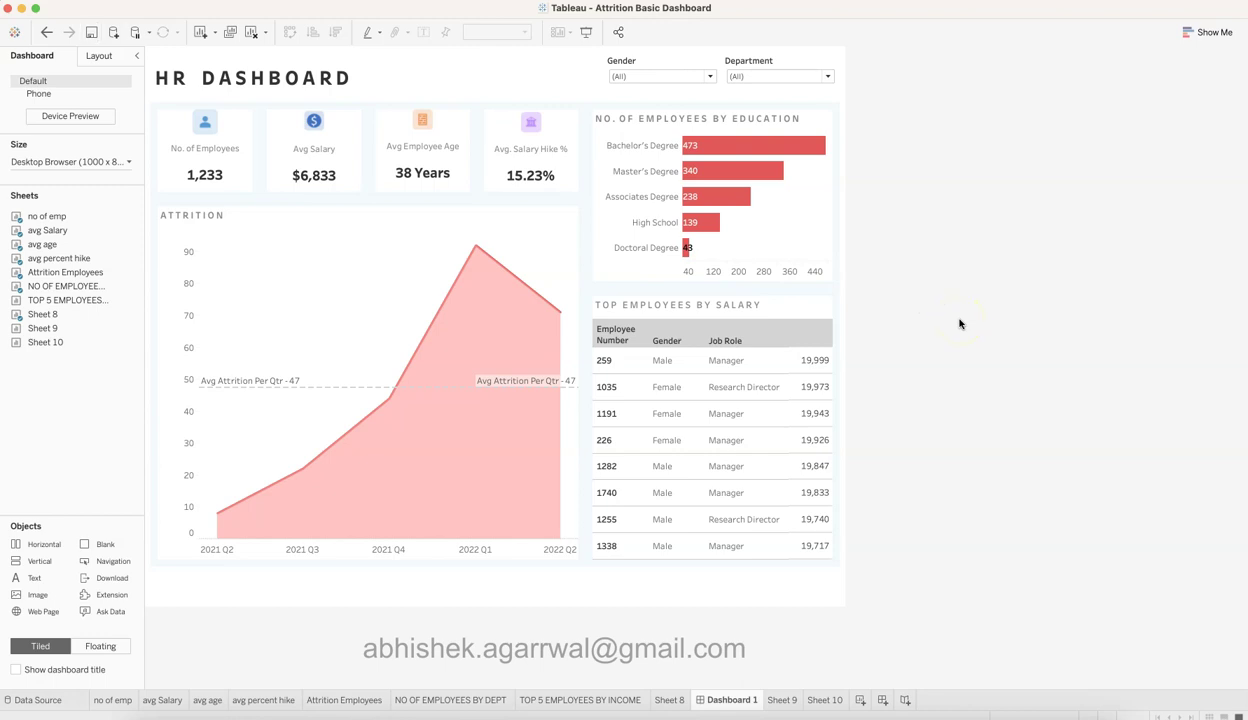
left_click(883, 702)
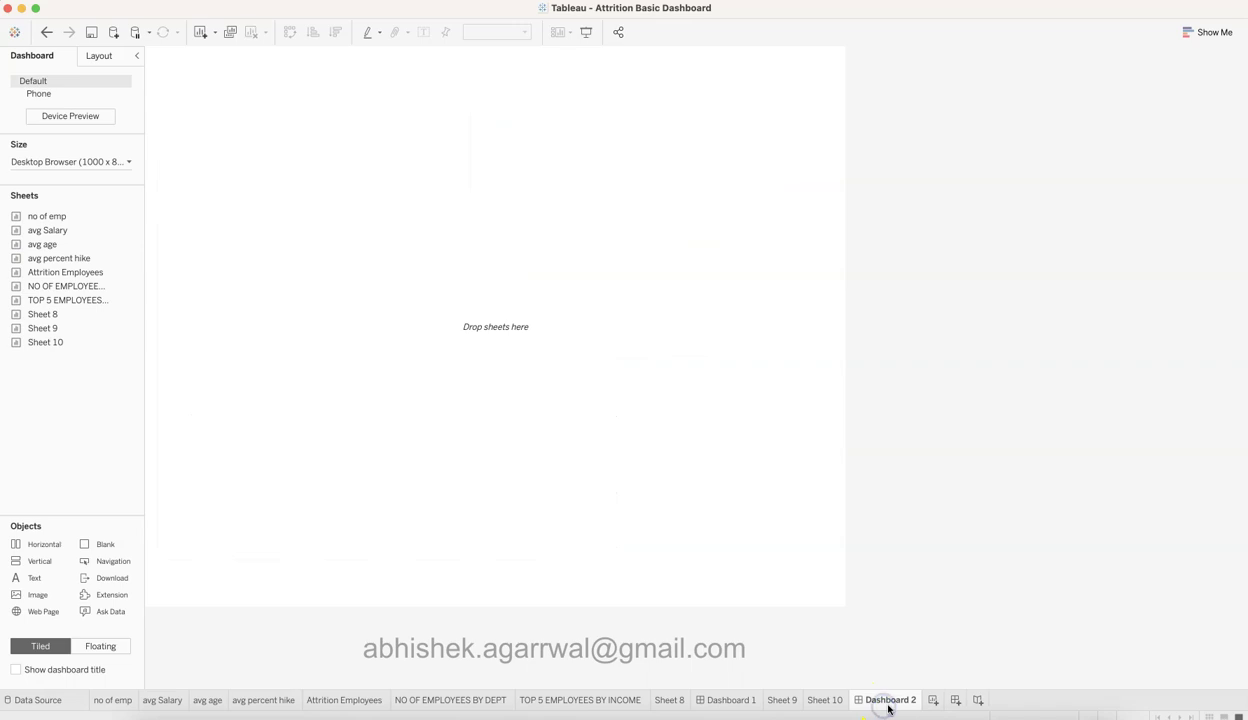
left_click_drag(895, 705, 774, 700)
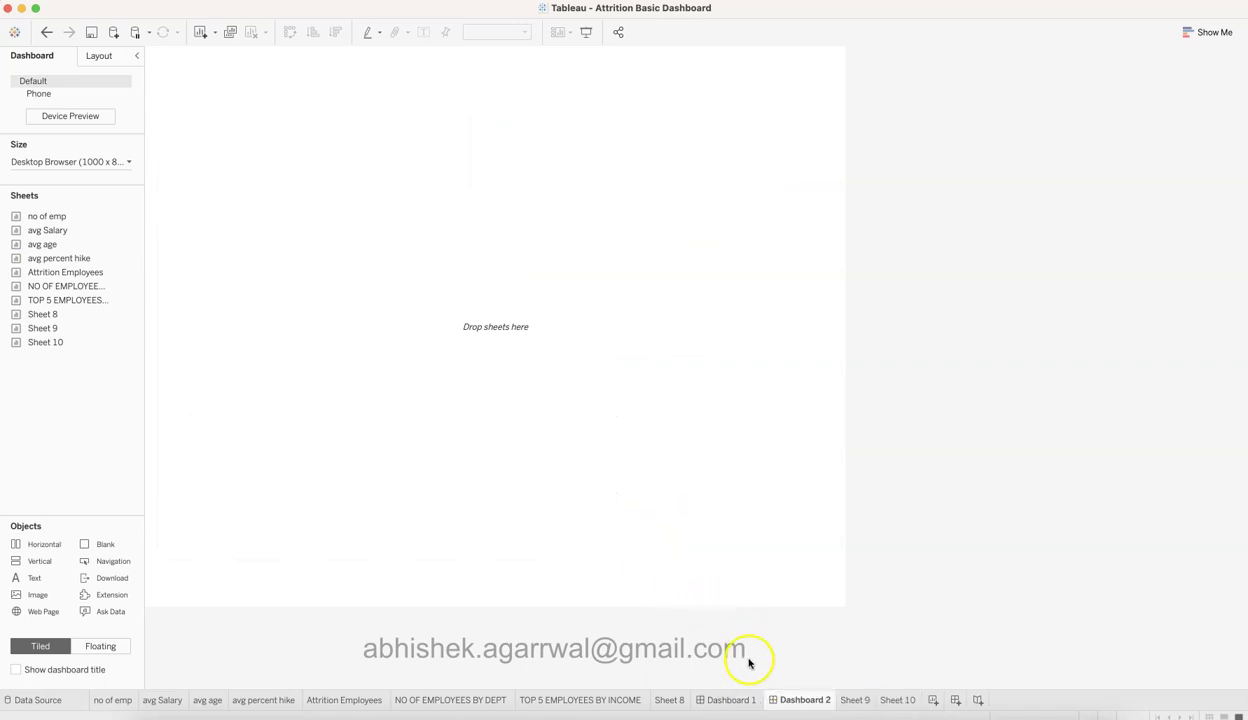
Using Dashboard 1 as reference, place a vertical container across the whole of Dashboard 2 and nest another layout container inside it
left_click(738, 700)
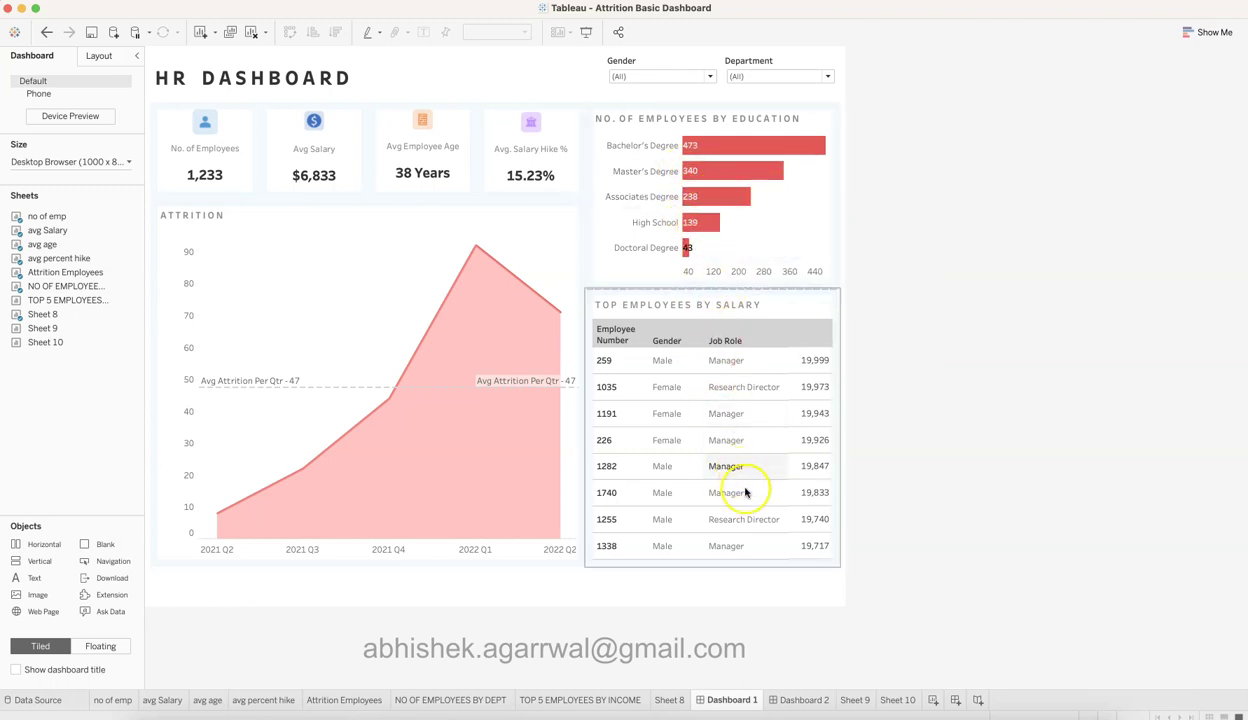
mouse_move(808, 703)
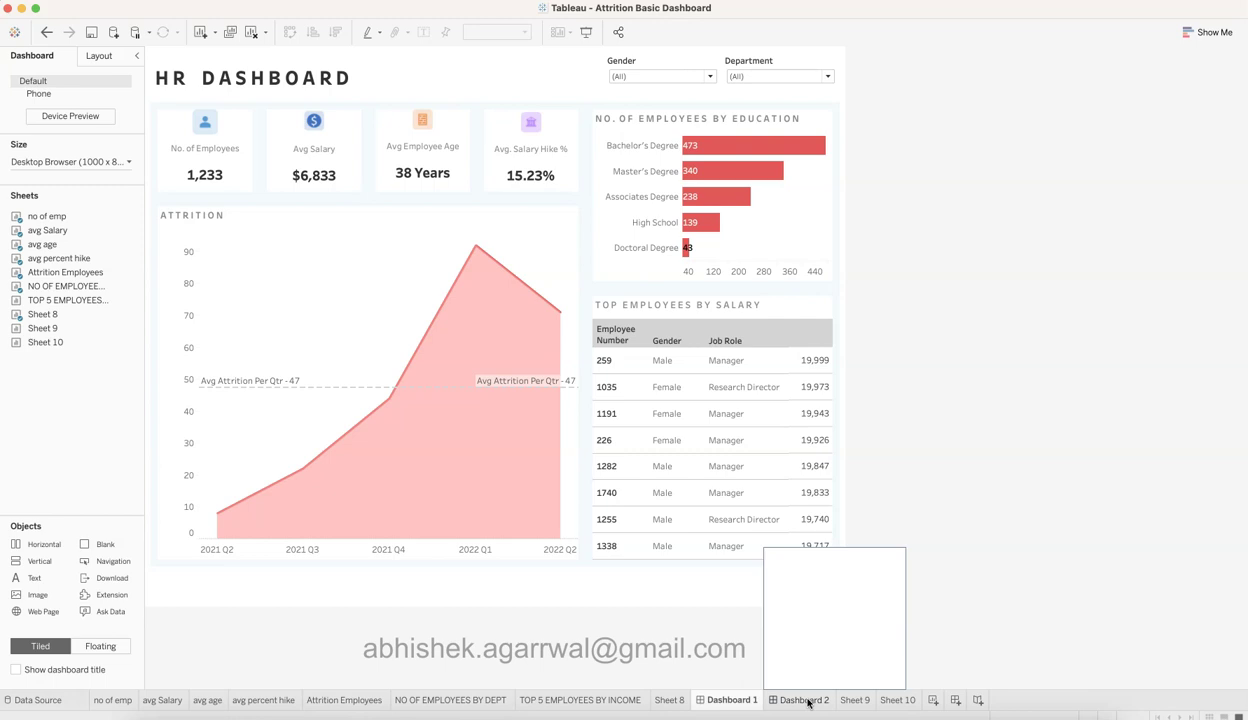
left_click(808, 701)
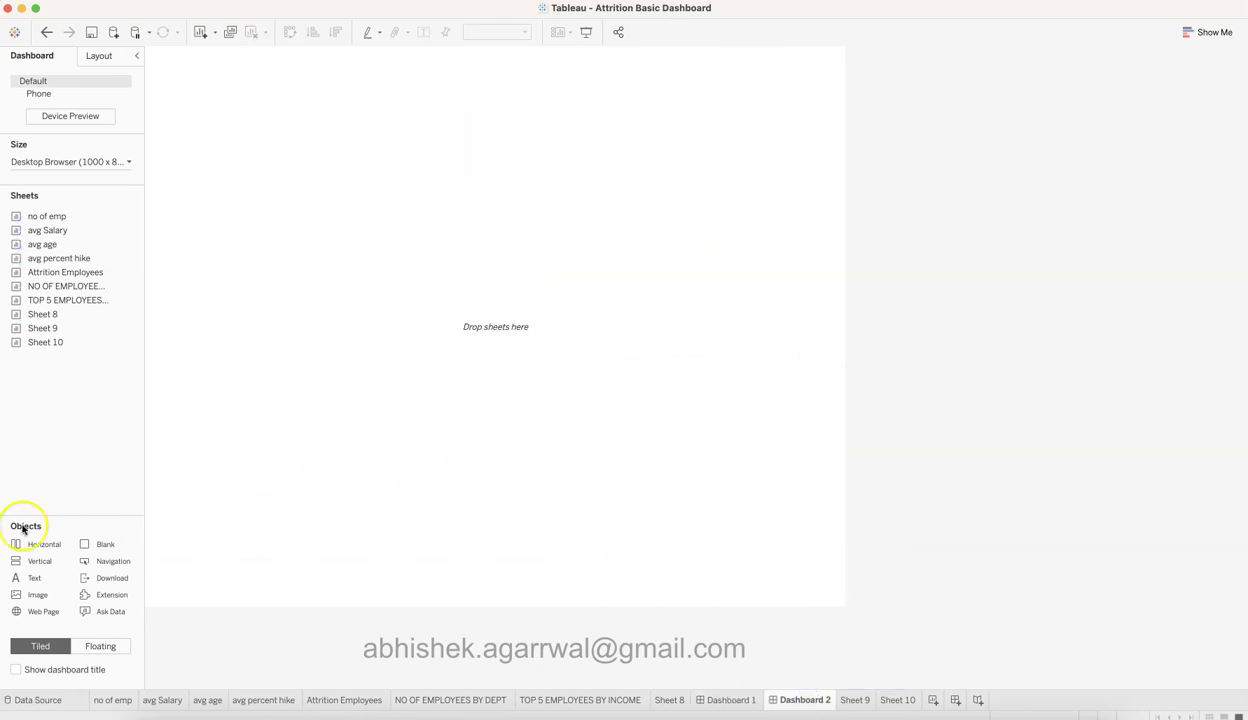
left_click_drag(42, 560, 423, 167)
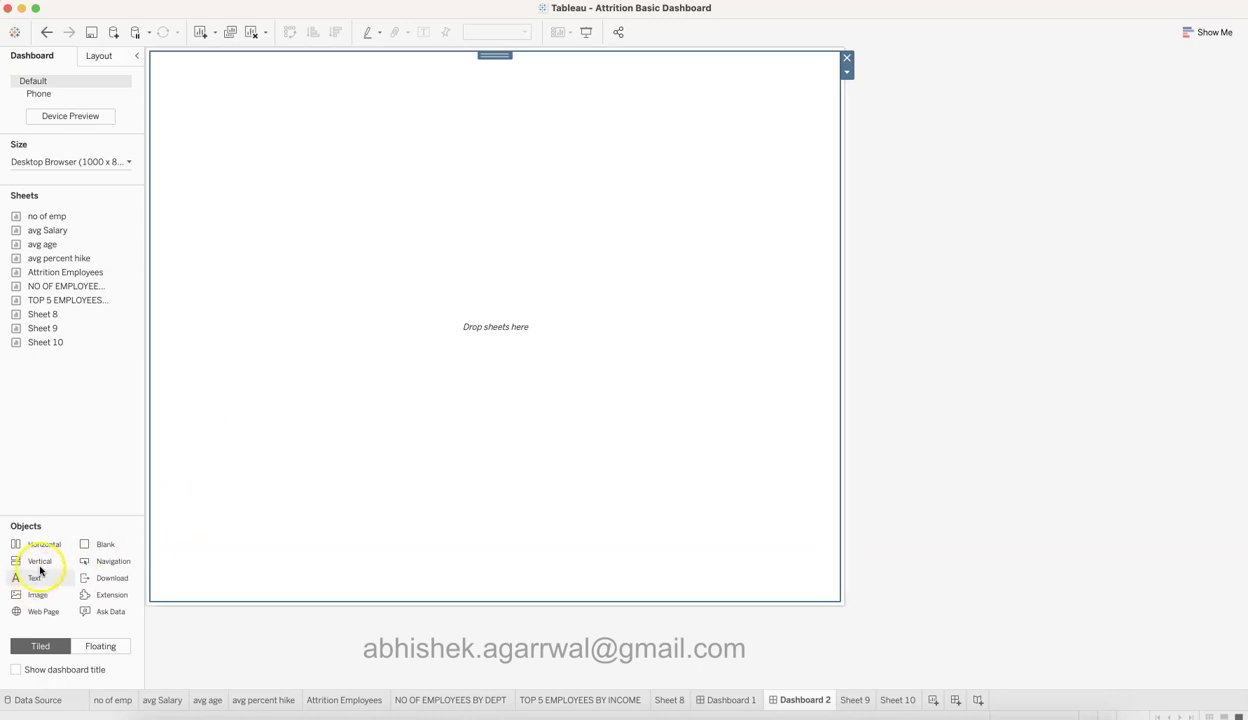
left_click_drag(42, 552, 362, 193)
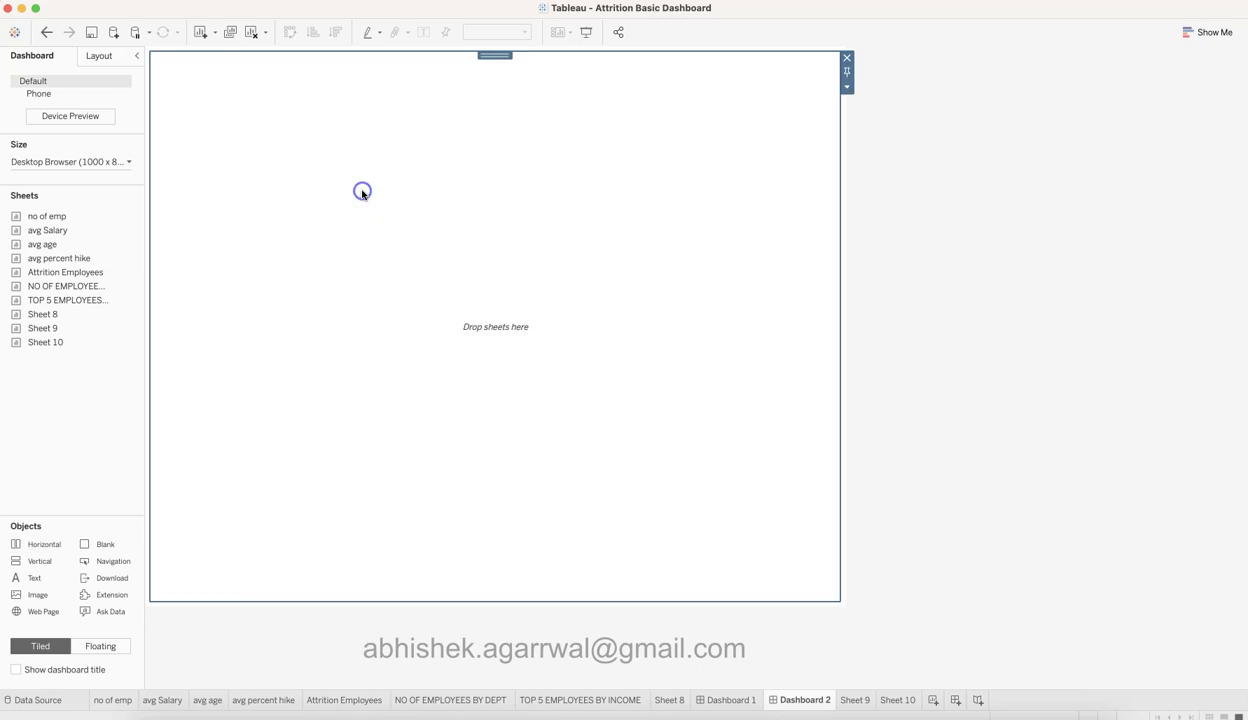
left_click(192, 472)
Place a horizontal container across the upper edge of Dashboard 2 and shrink it to a header band about one seventh of the dashboard's height
left_click(729, 699)
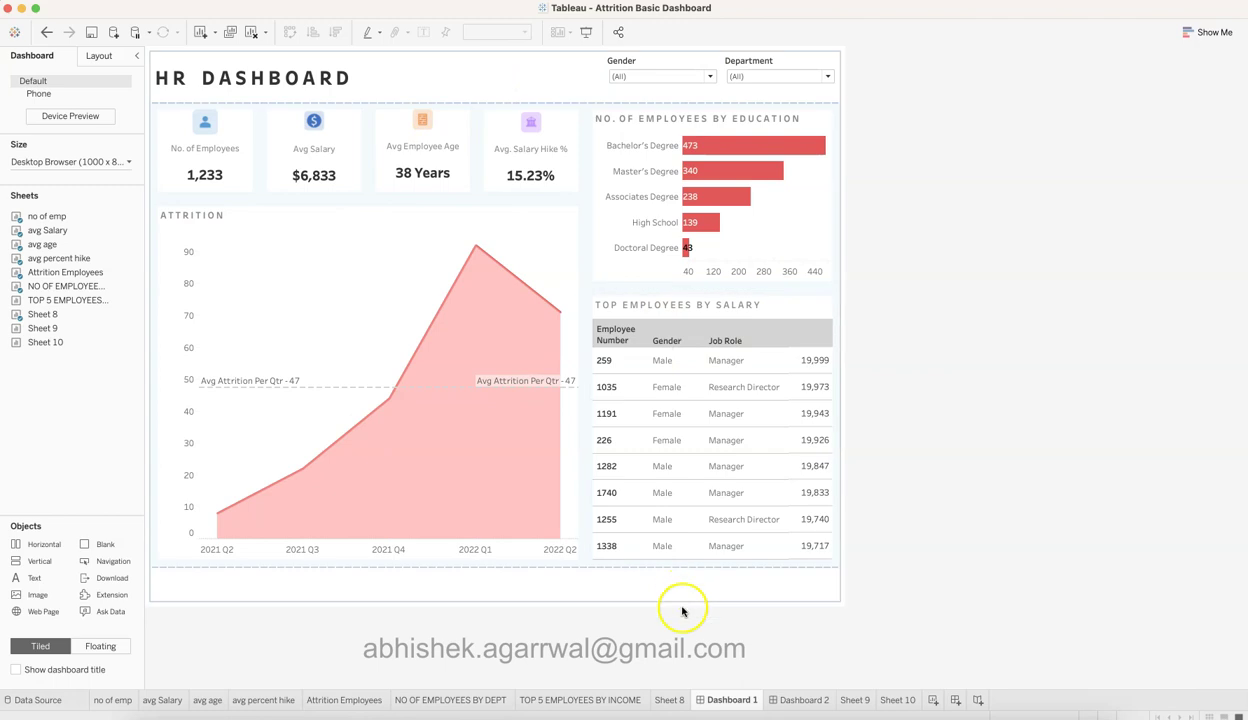
left_click(806, 700)
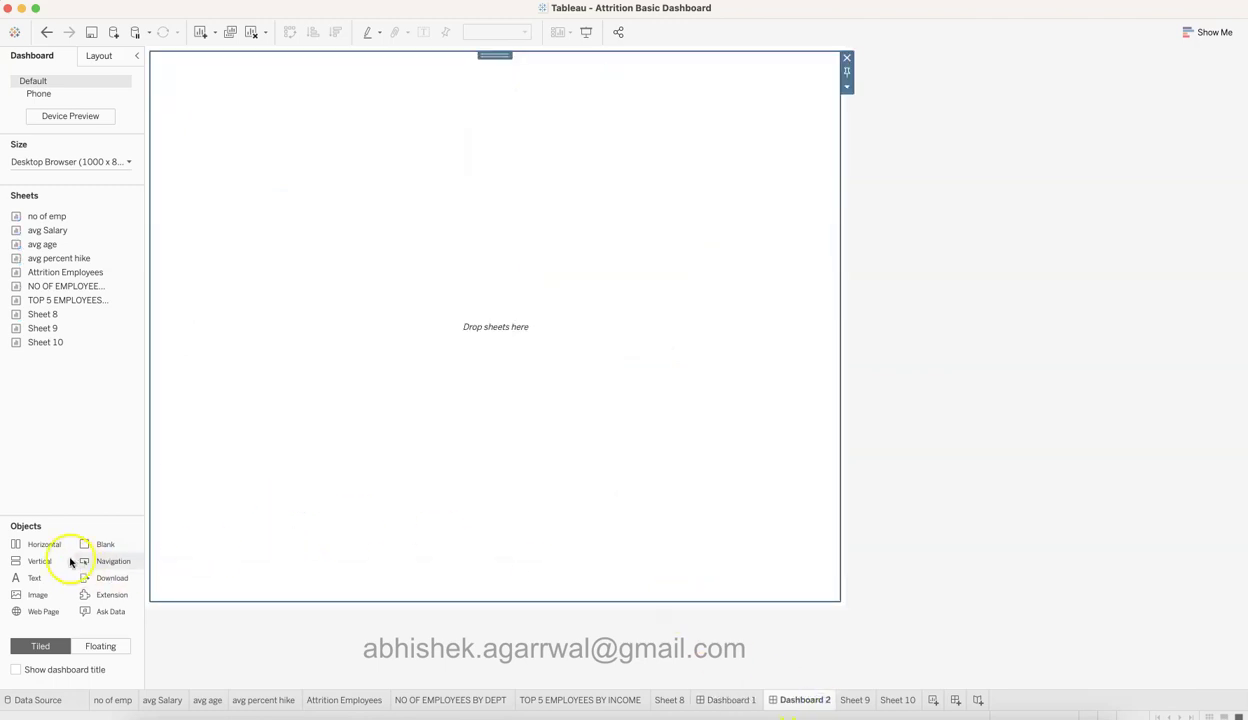
left_click_drag(60, 545, 470, 520)
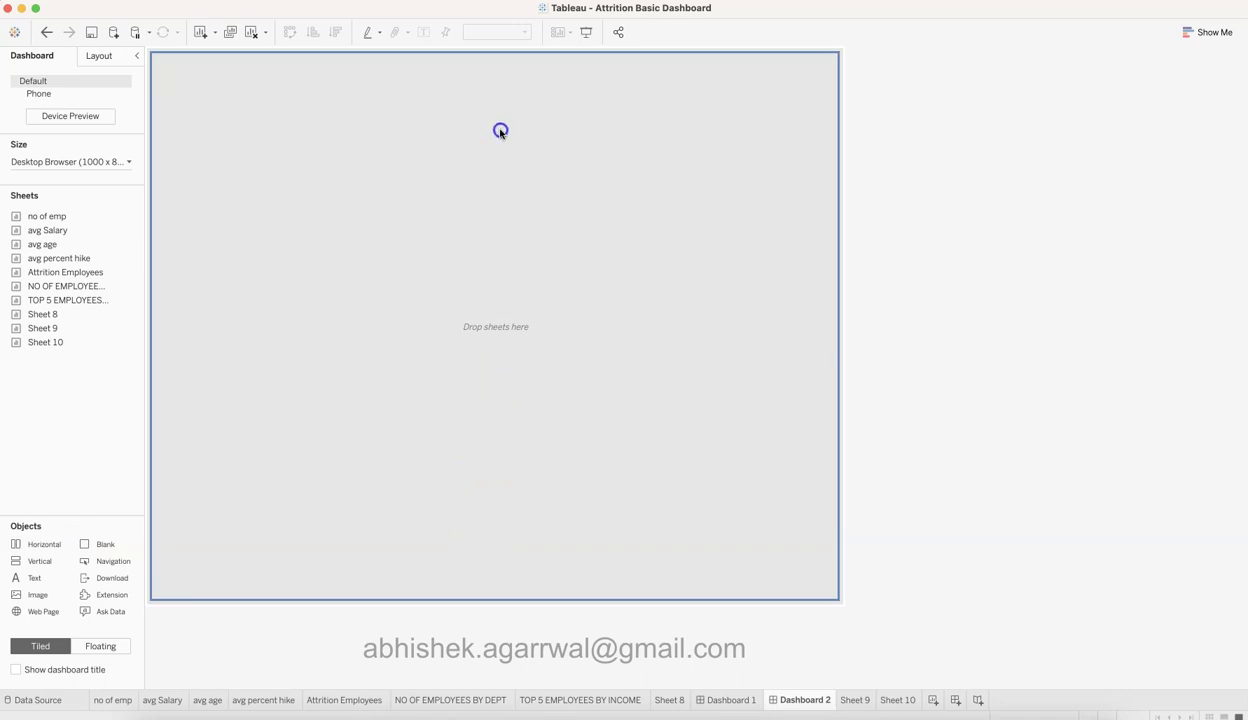
left_click_drag(505, 74, 509, 52)
left_click_drag(524, 419, 496, 170)
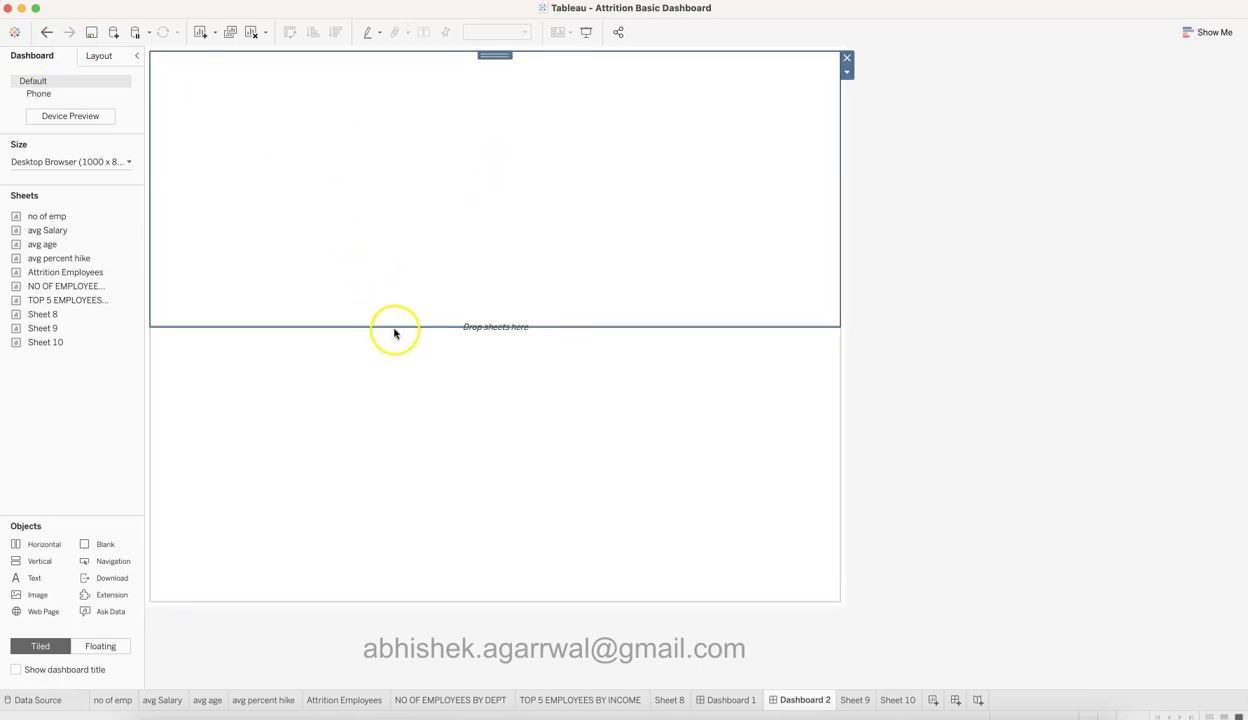
left_click_drag(393, 326, 433, 130)
left_click(437, 225)
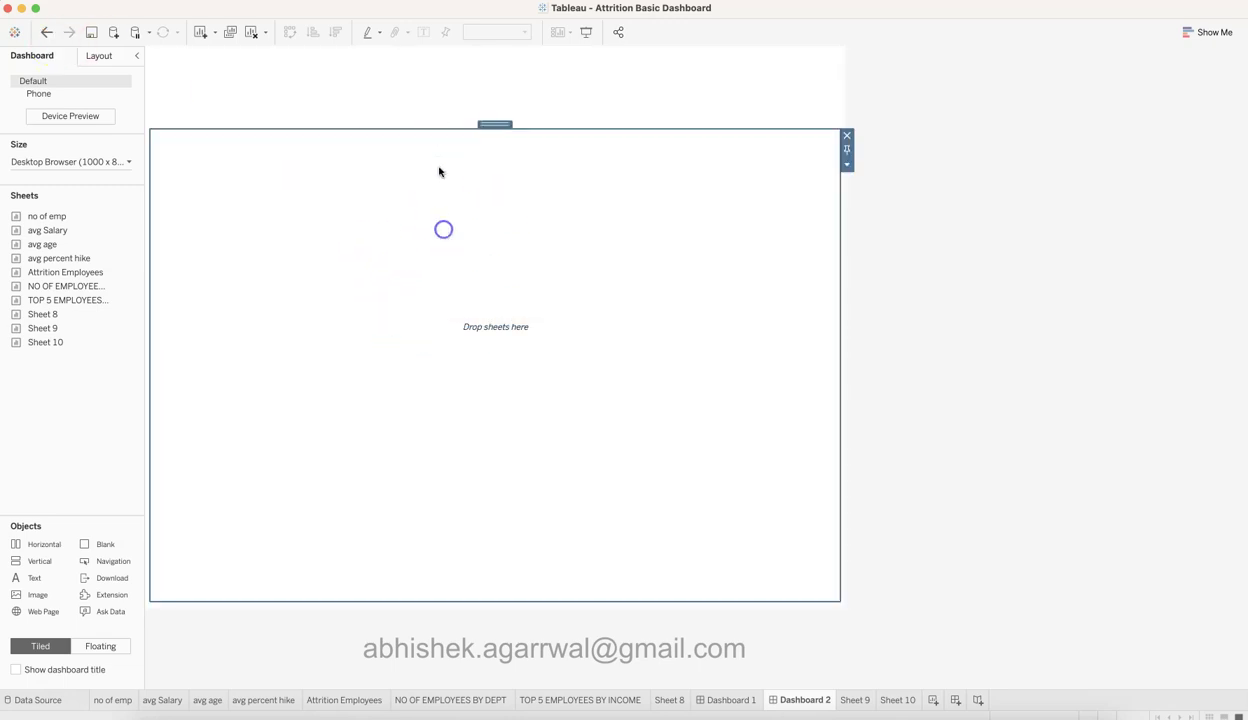
left_click(437, 109)
left_click(453, 228)
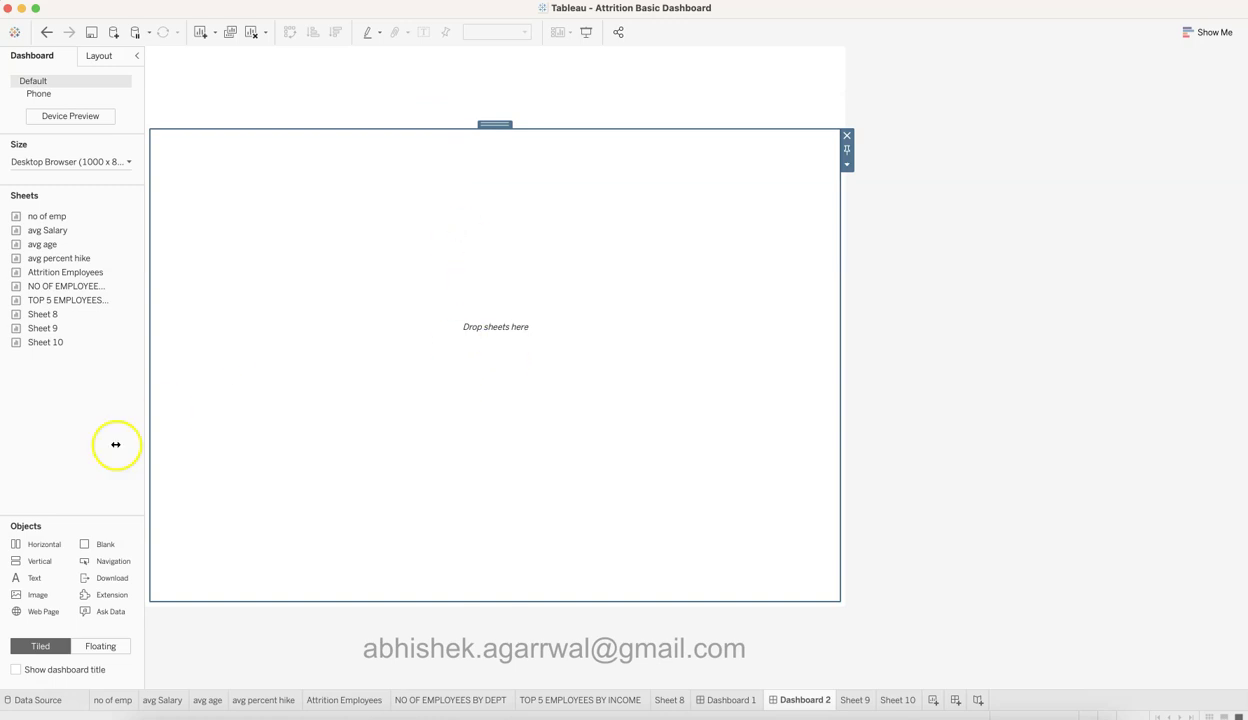
left_click(276, 66)
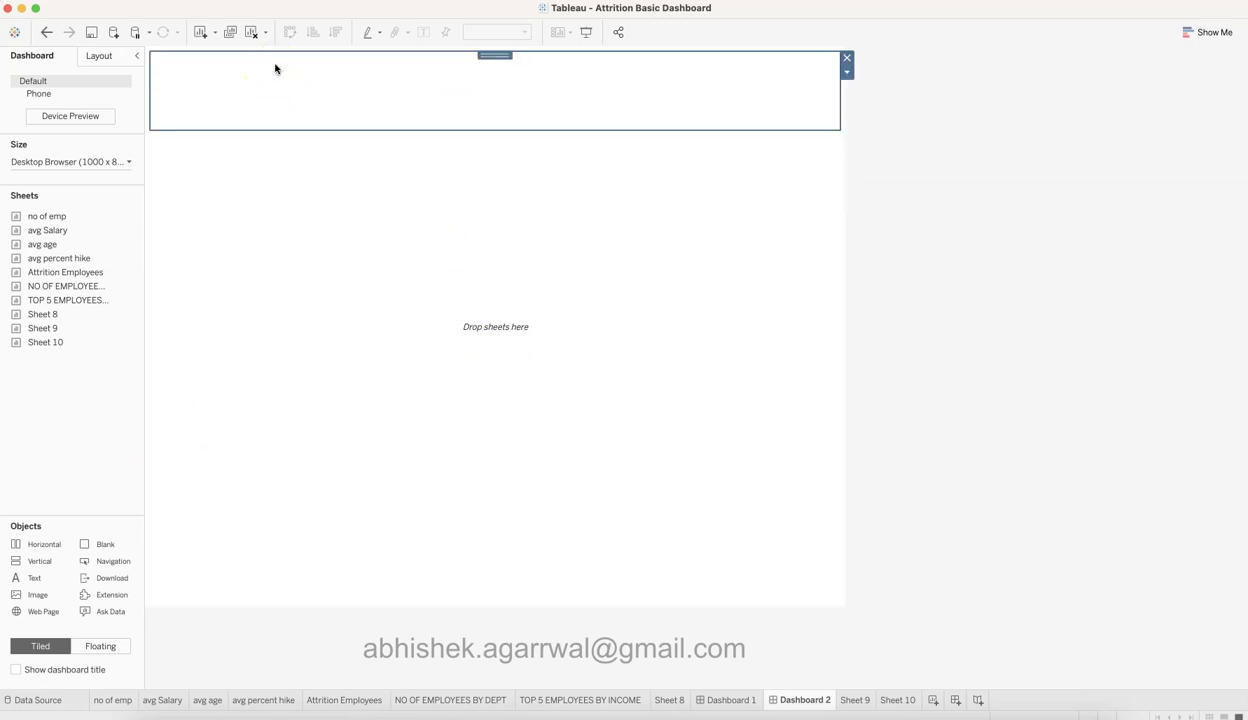
Add a text object reading HR DASHBOARD to the header band and format it as Tableau Bold at size 22
left_click(67, 530)
left_click_drag(311, 50, 315, 86)
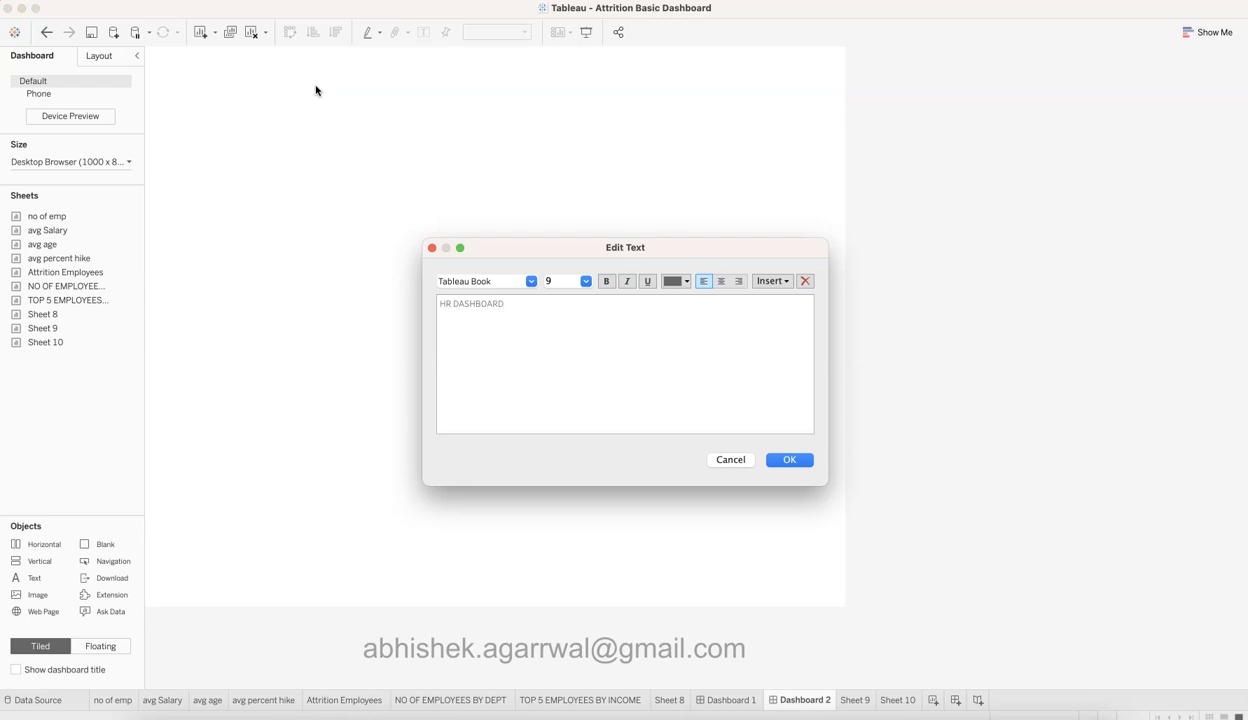
key("cmd+a")
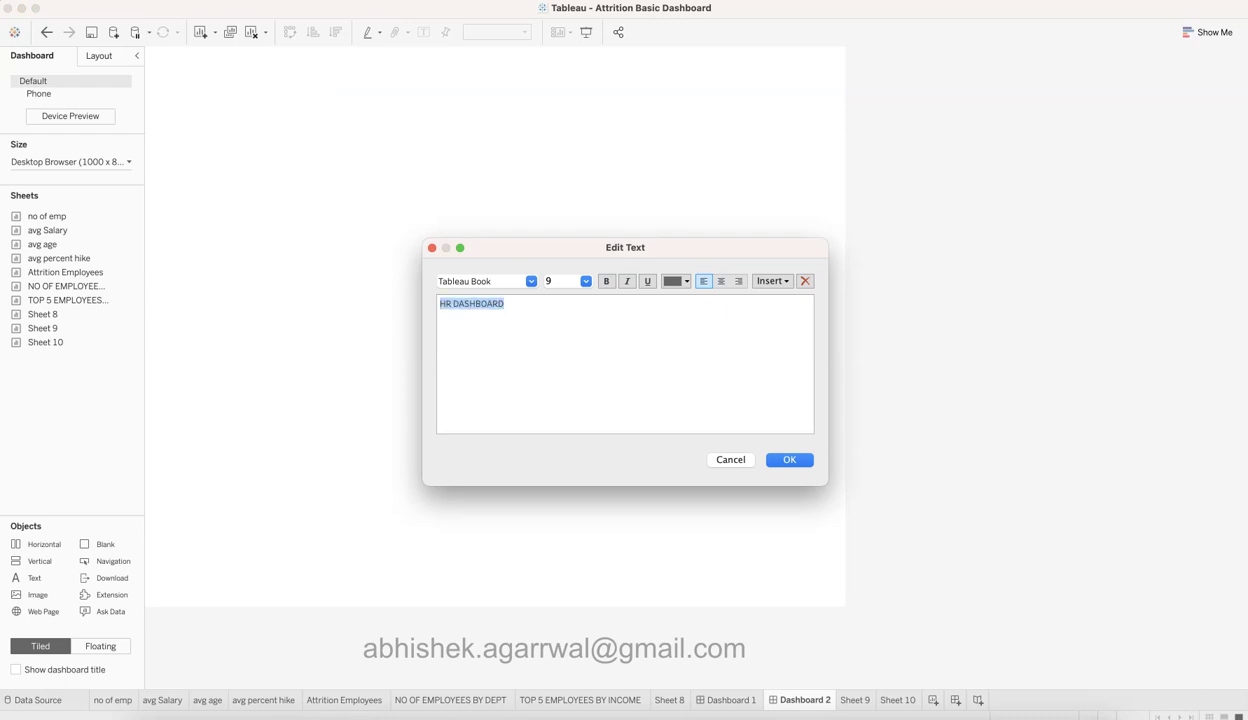
left_click(585, 281)
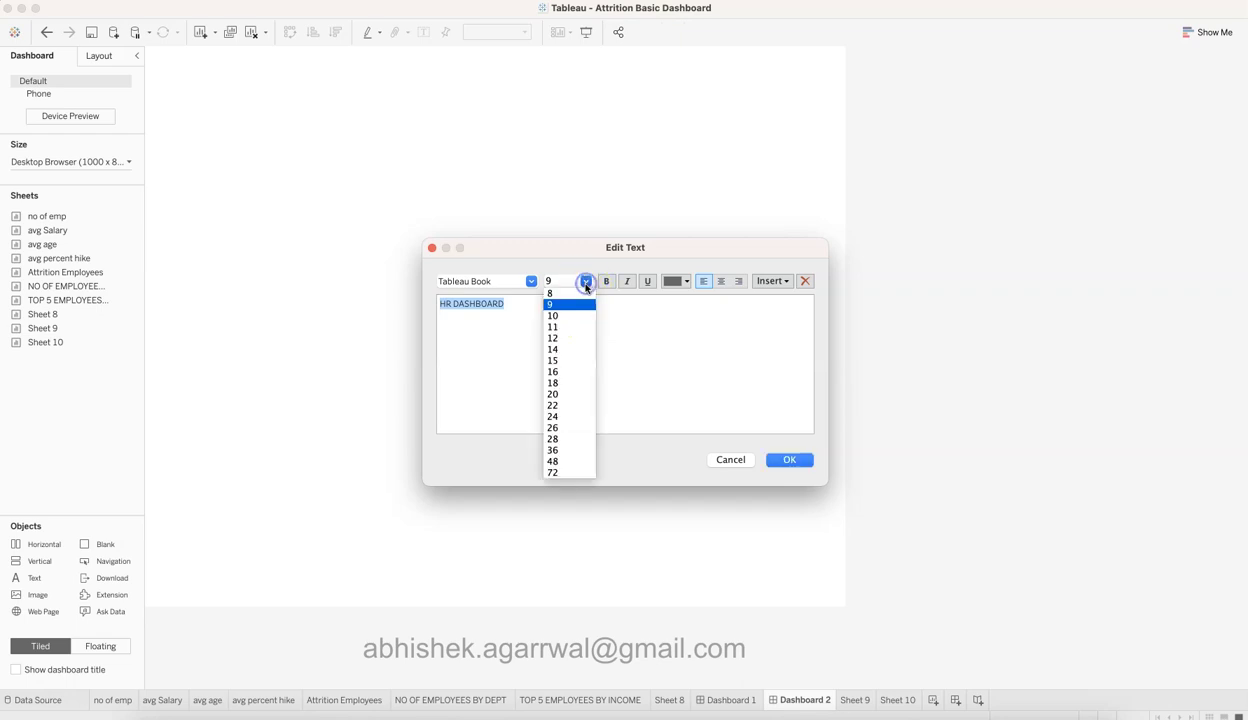
left_click(569, 372)
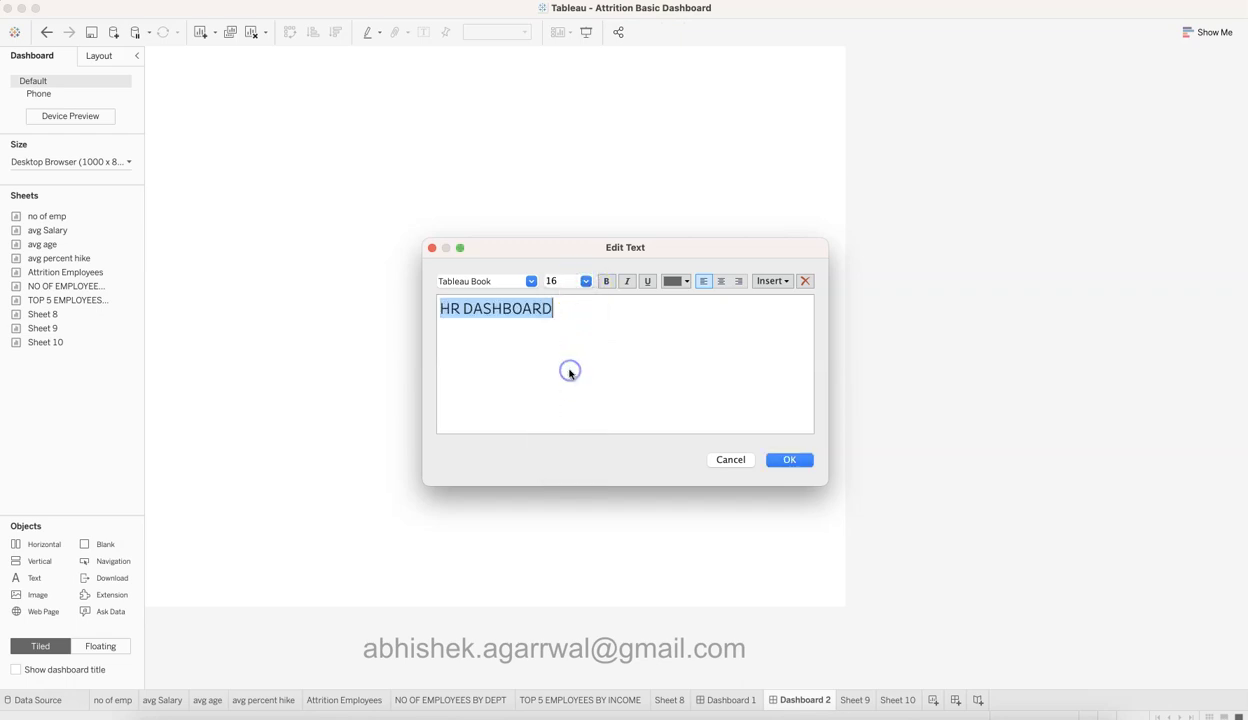
left_click(585, 281)
left_click(568, 406)
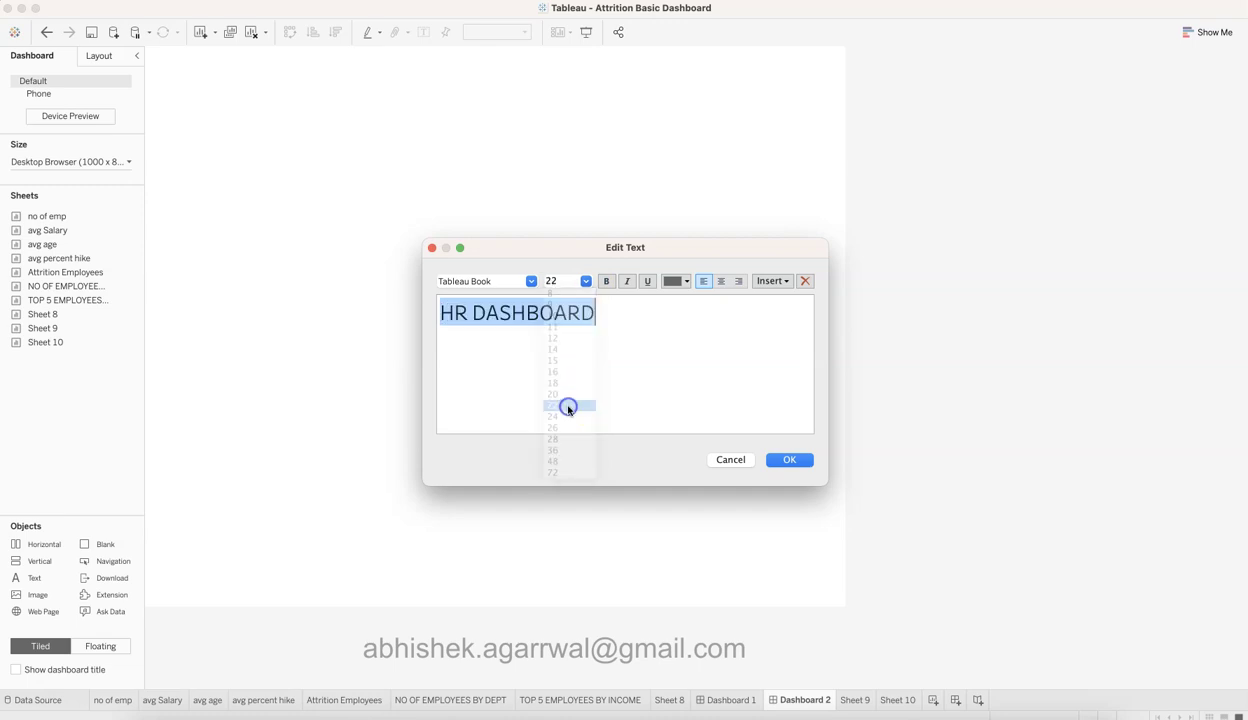
left_click(534, 285)
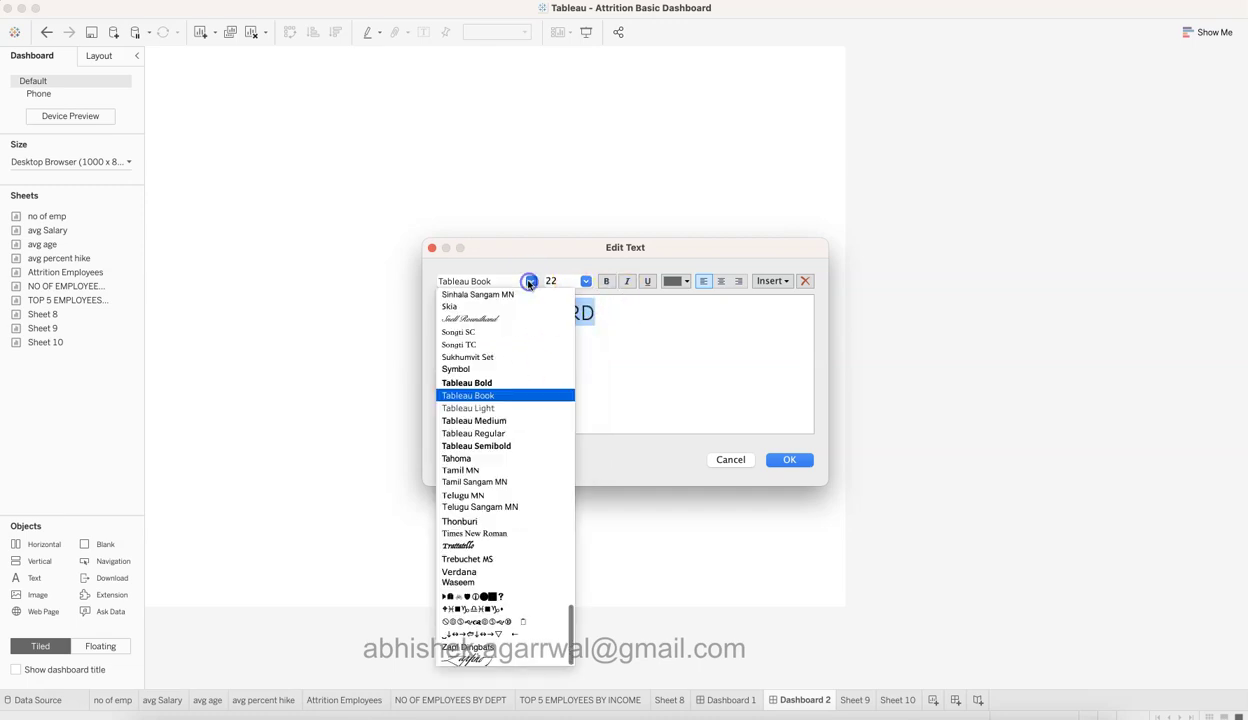
left_click(508, 382)
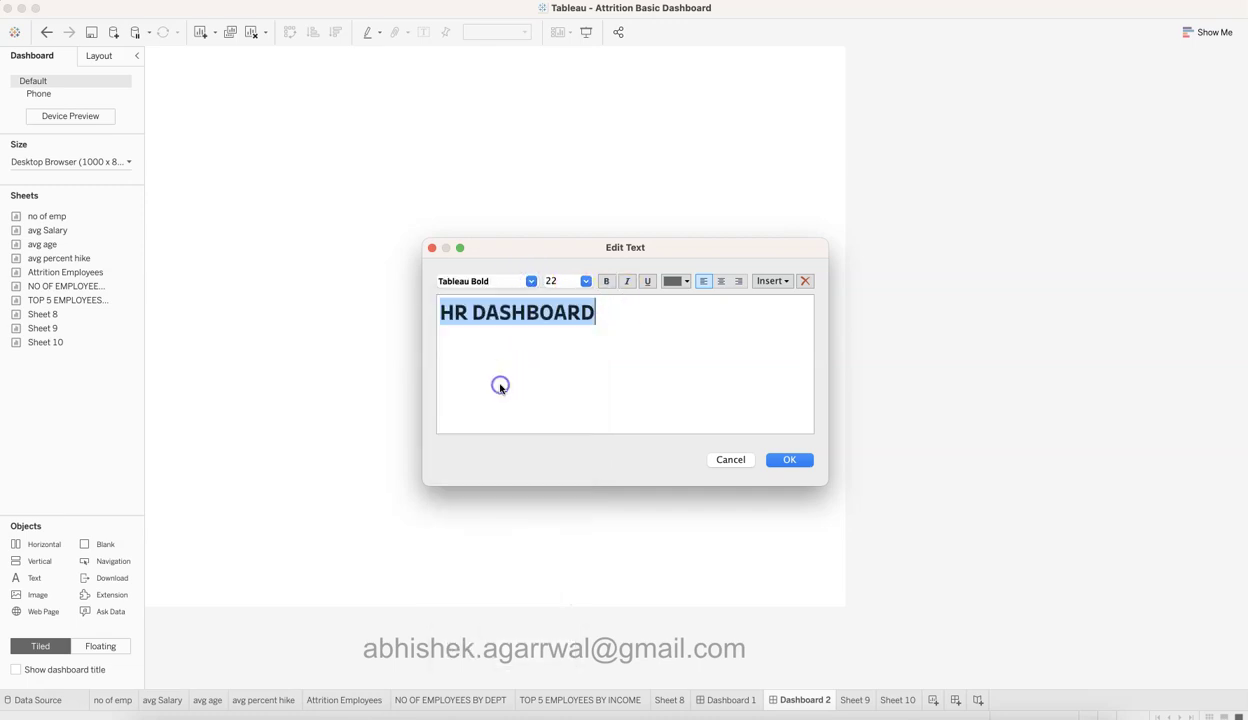
Give the HR DASHBOARD title a darker colour and insert a space between each of its letters
left_click(454, 312)
key("super+a")
left_click(681, 280)
left_click(663, 313)
left_click(449, 313)
key("Right")
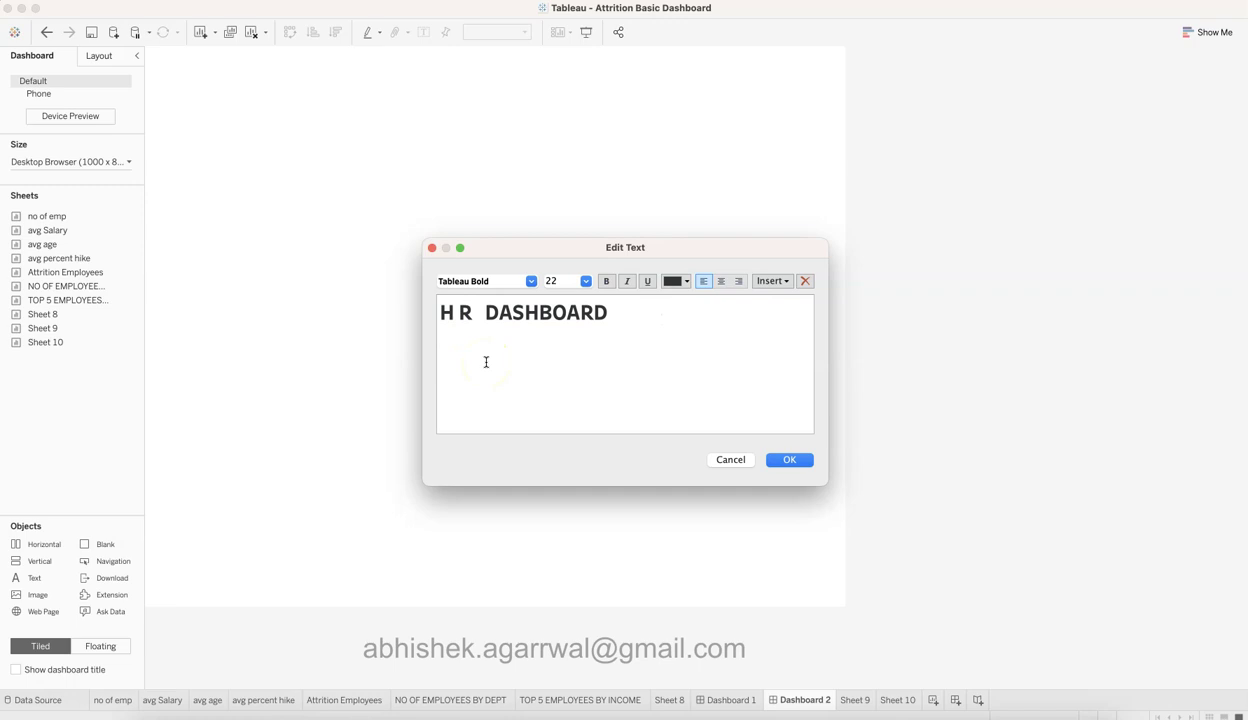
key("Right")
key("space")
key("Right")
key("space")
key("Right")
key("space")
key("Right")
key("space")
key("Right")
key("space")
key("Right")
key("space")
key("Right")
key("space")
key("Right")
key("space")
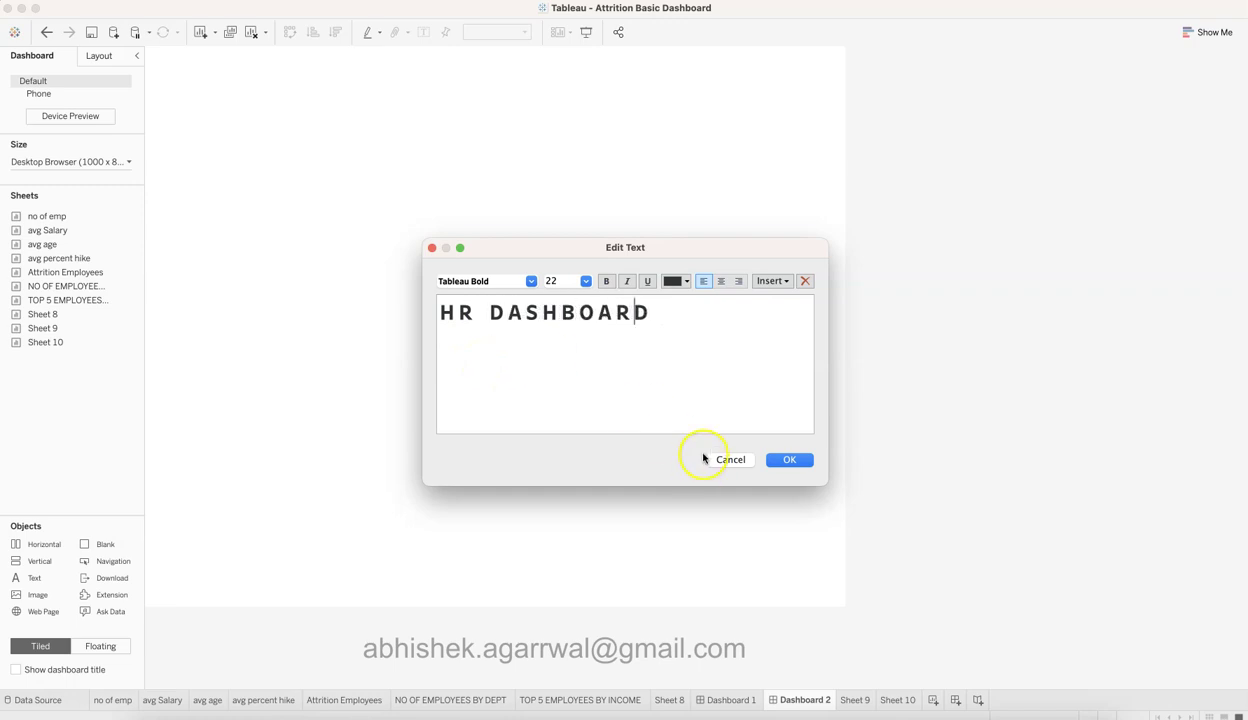
left_click(806, 461)
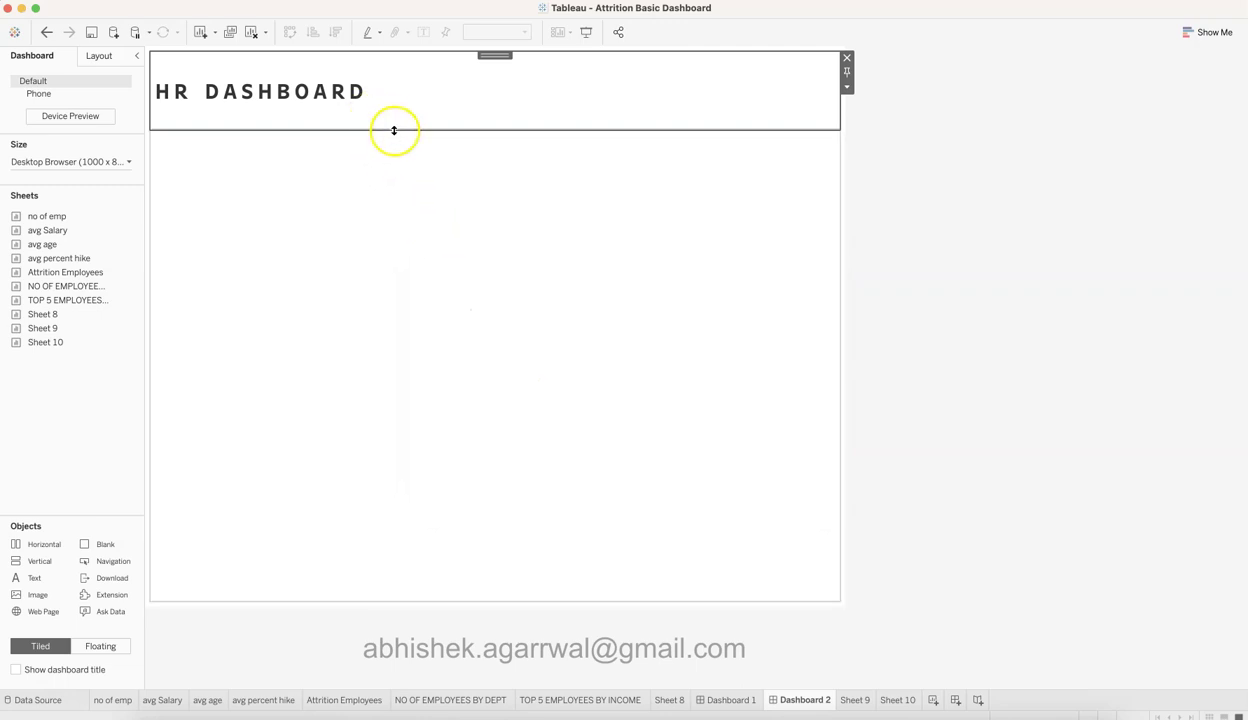
Shrink the header band to about one eleventh of the dashboard's height and select the empty container below it
left_click_drag(395, 125, 420, 99)
left_click(429, 75)
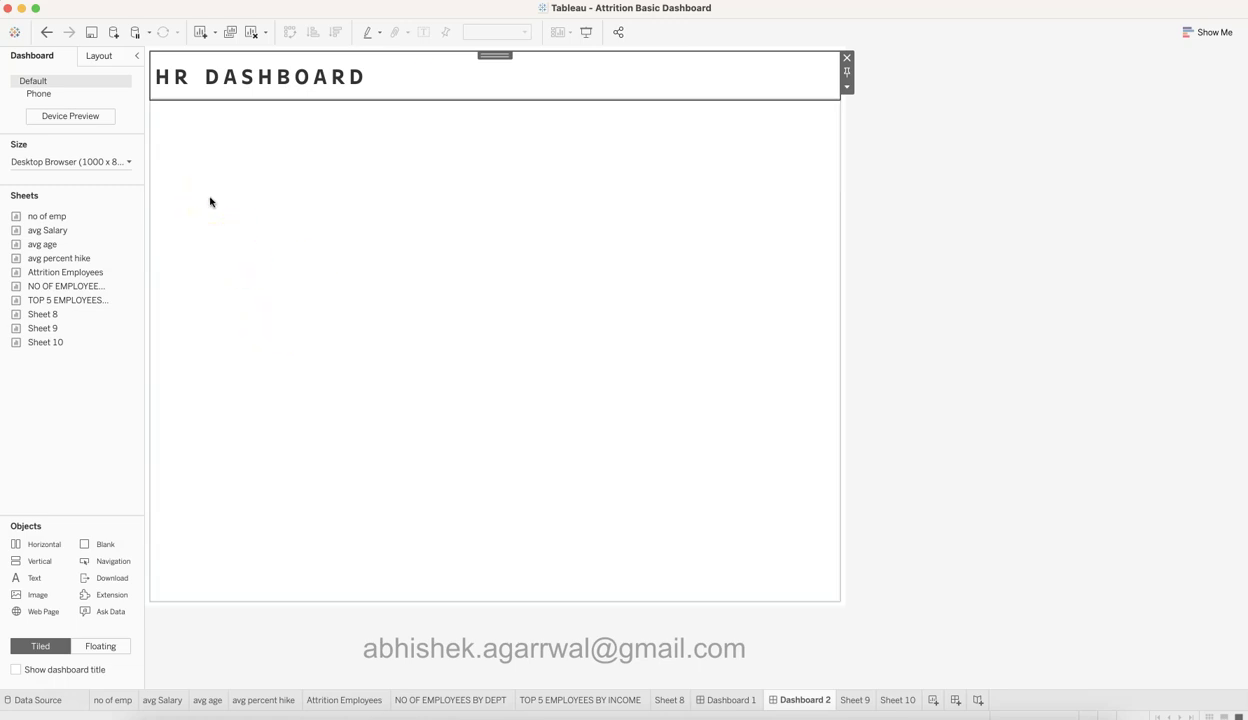
left_click(250, 173)
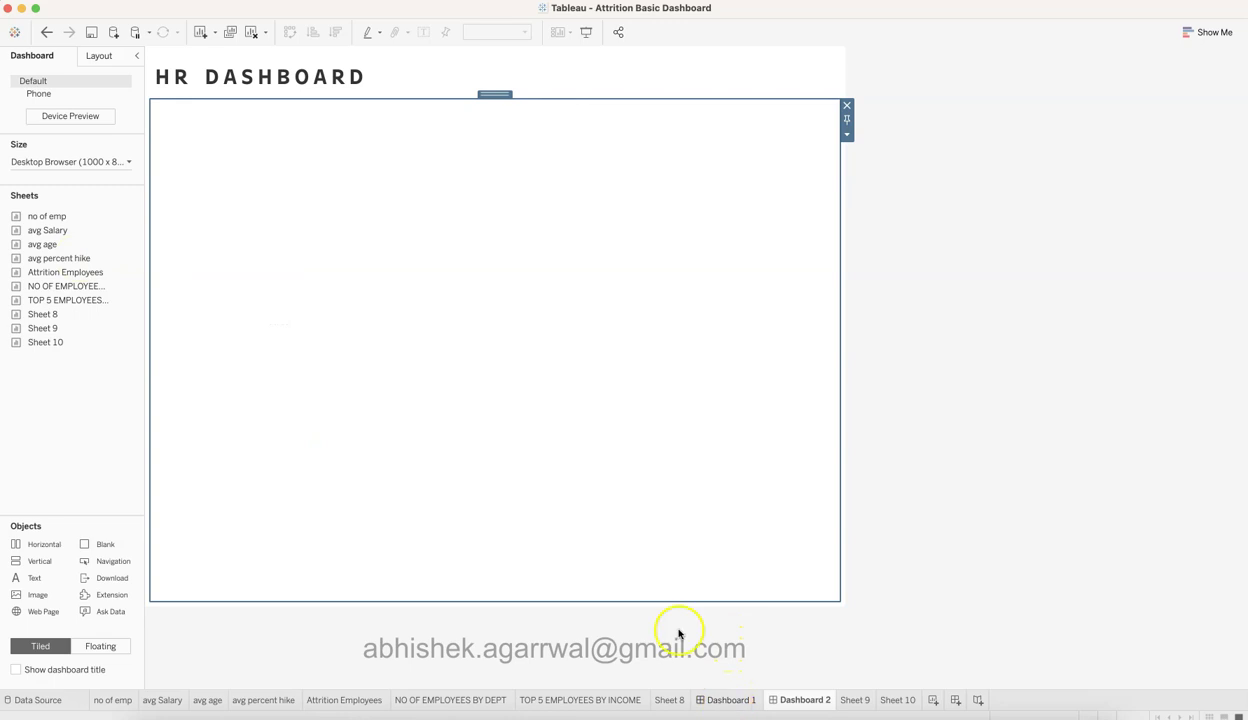
Examine how the KPI cards, attrition chart, education chart and salary table are grouped on Dashboard 1, and return to Dashboard 2
left_click(718, 695)
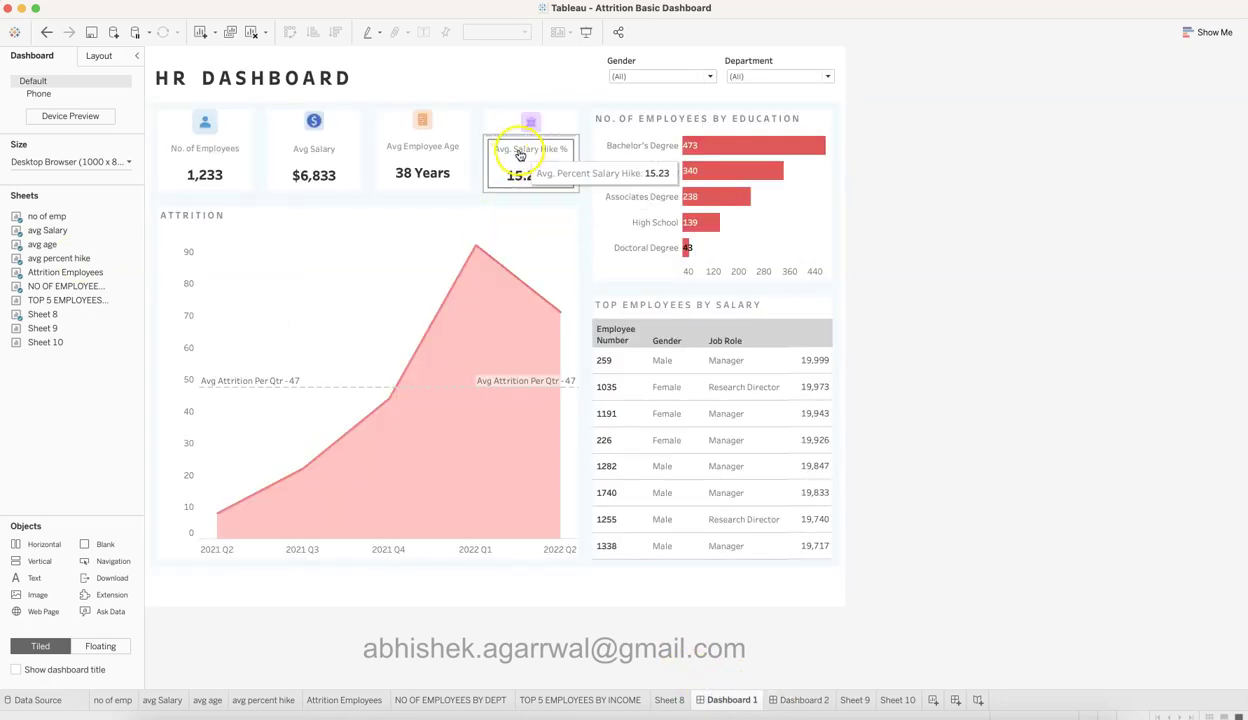
left_click(476, 246)
left_click(440, 150)
left_click(478, 275)
left_click(422, 172)
left_click(298, 166)
left_click(512, 167)
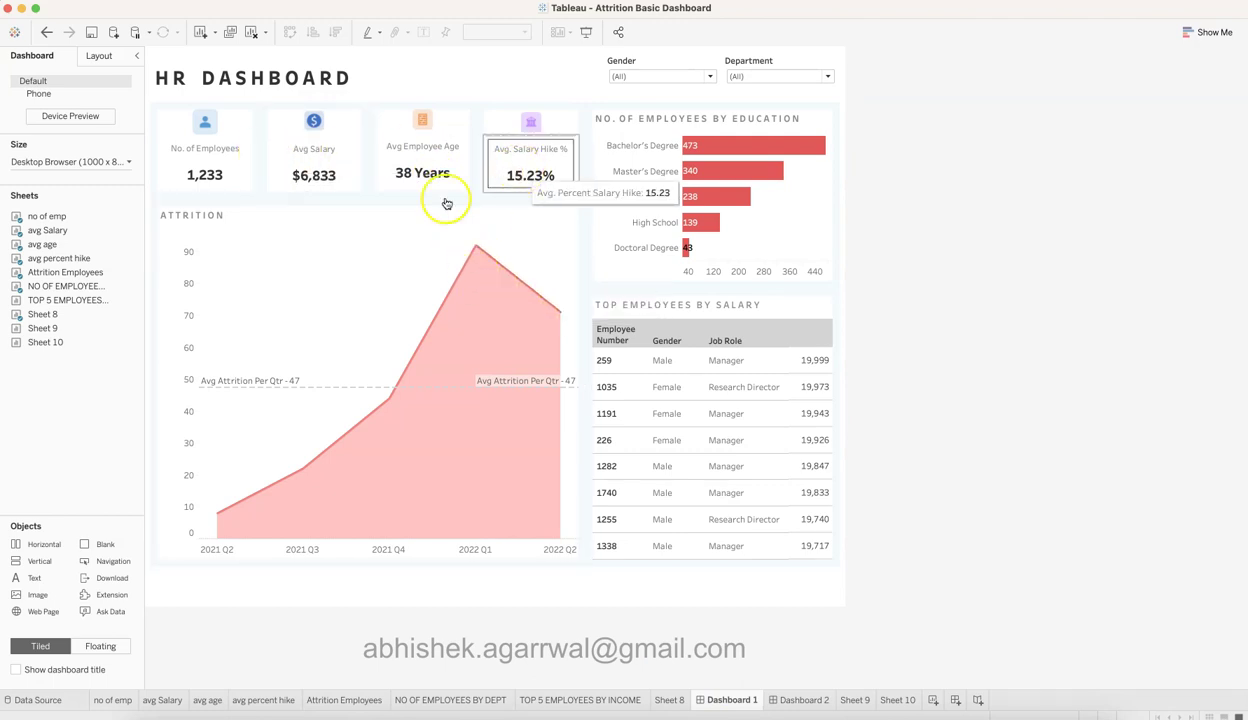
left_click(348, 385)
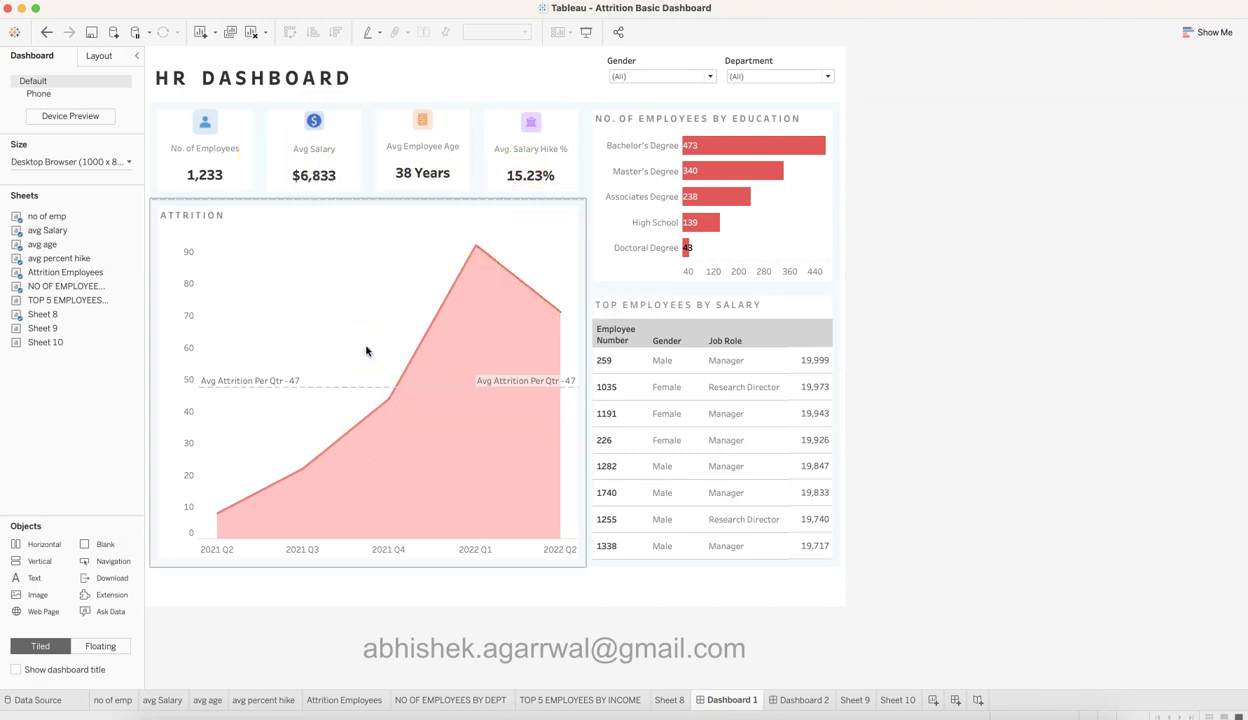
left_click(681, 206)
left_click(692, 384)
left_click(755, 610)
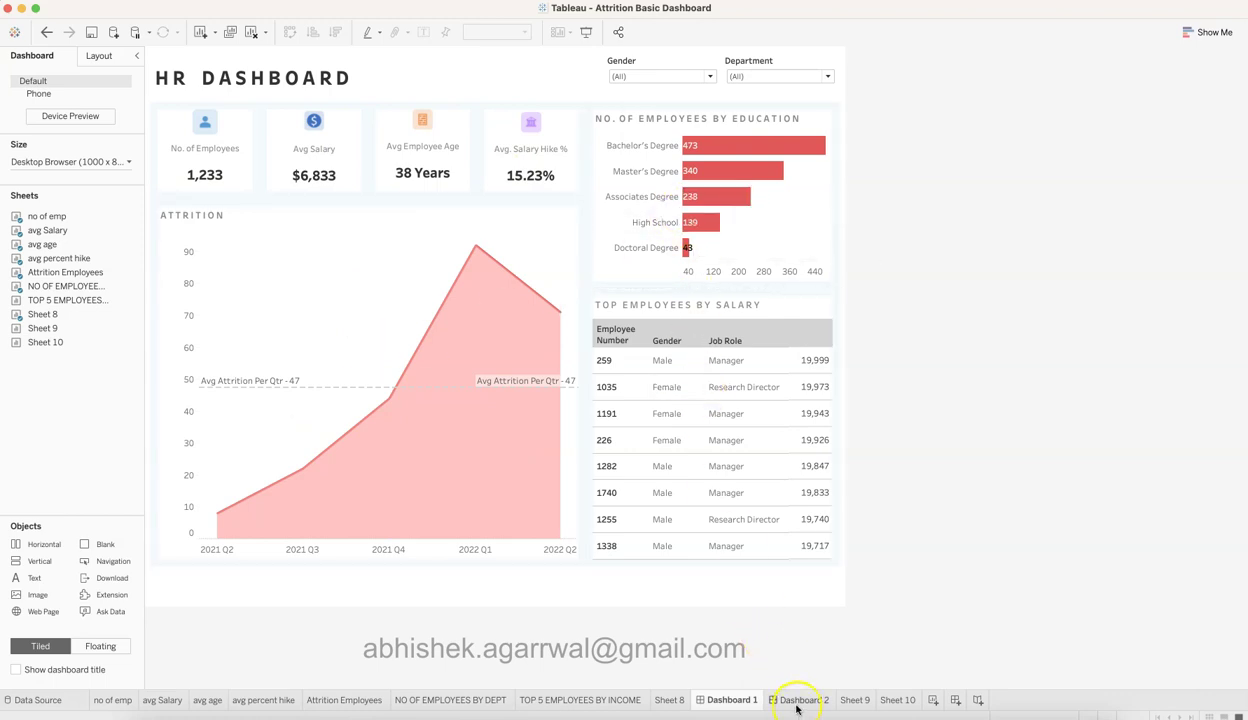
left_click(797, 702)
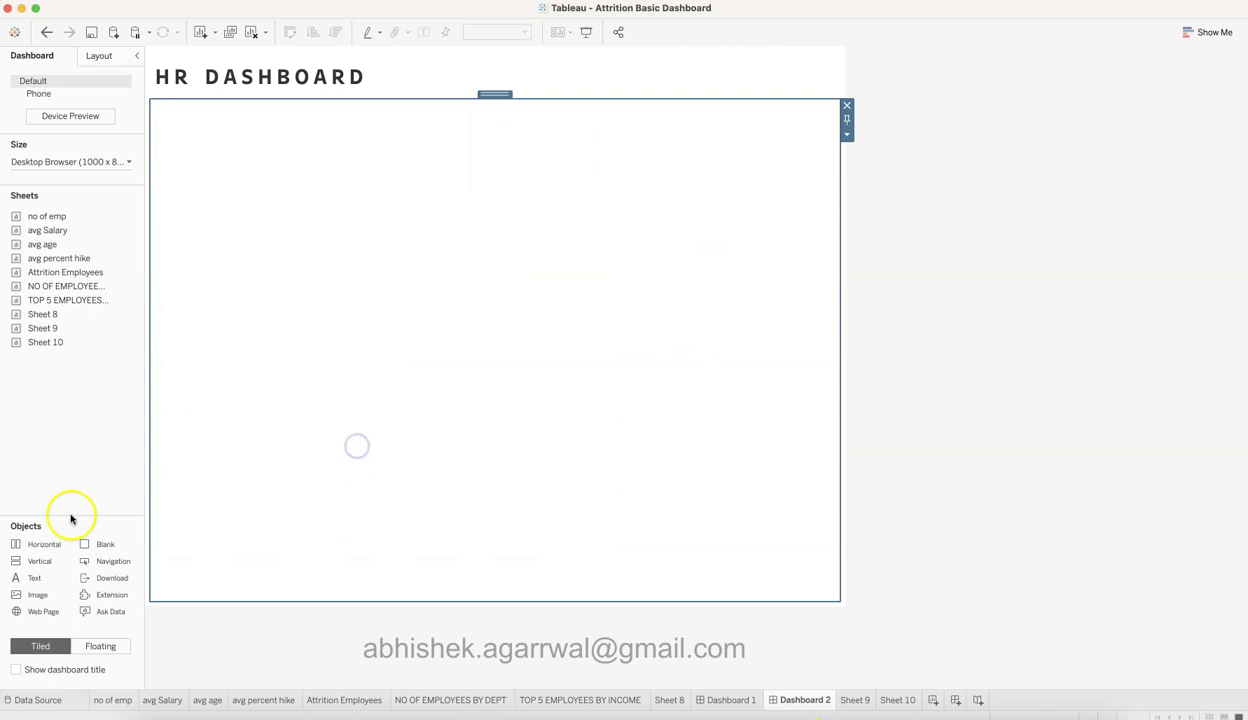
Place vertical containers below the header of Dashboard 2 so the area splits into two equal side-by-side columns
left_click_drag(40, 561, 288, 349)
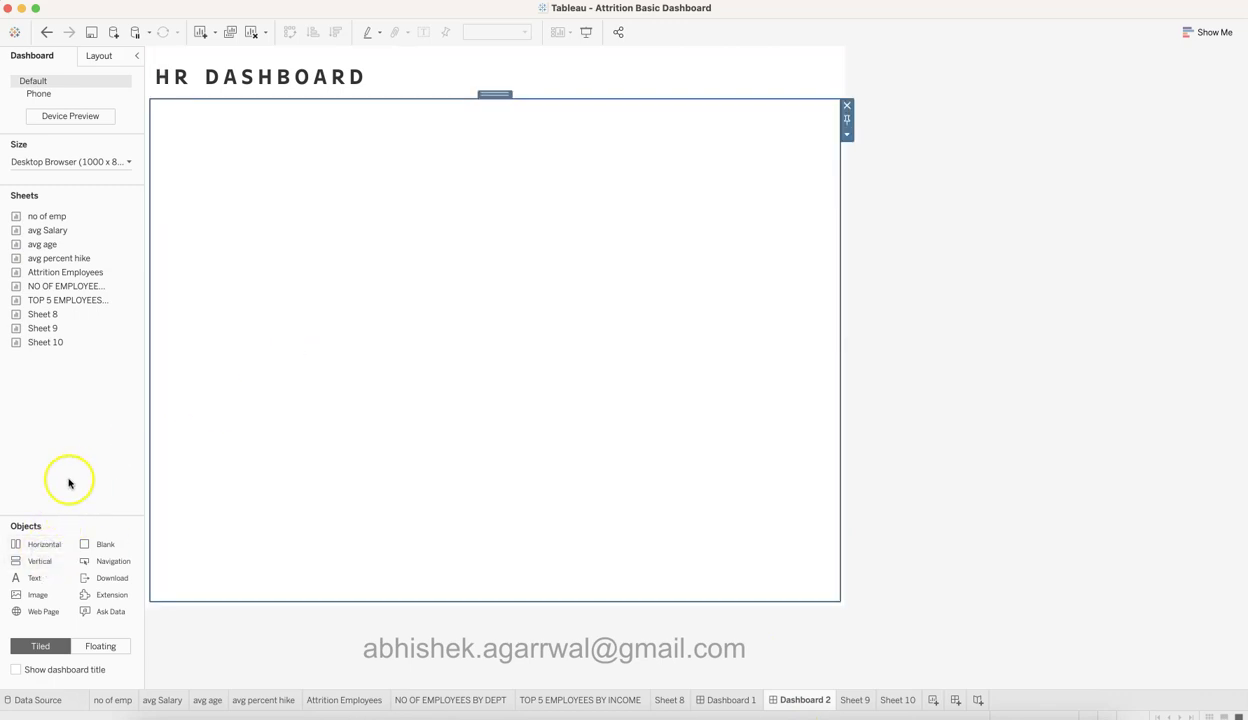
left_click_drag(40, 560, 817, 347)
left_click_drag(178, 299, 165, 375)
left_click(696, 332)
left_click(384, 357)
left_click(498, 343)
left_click(479, 345)
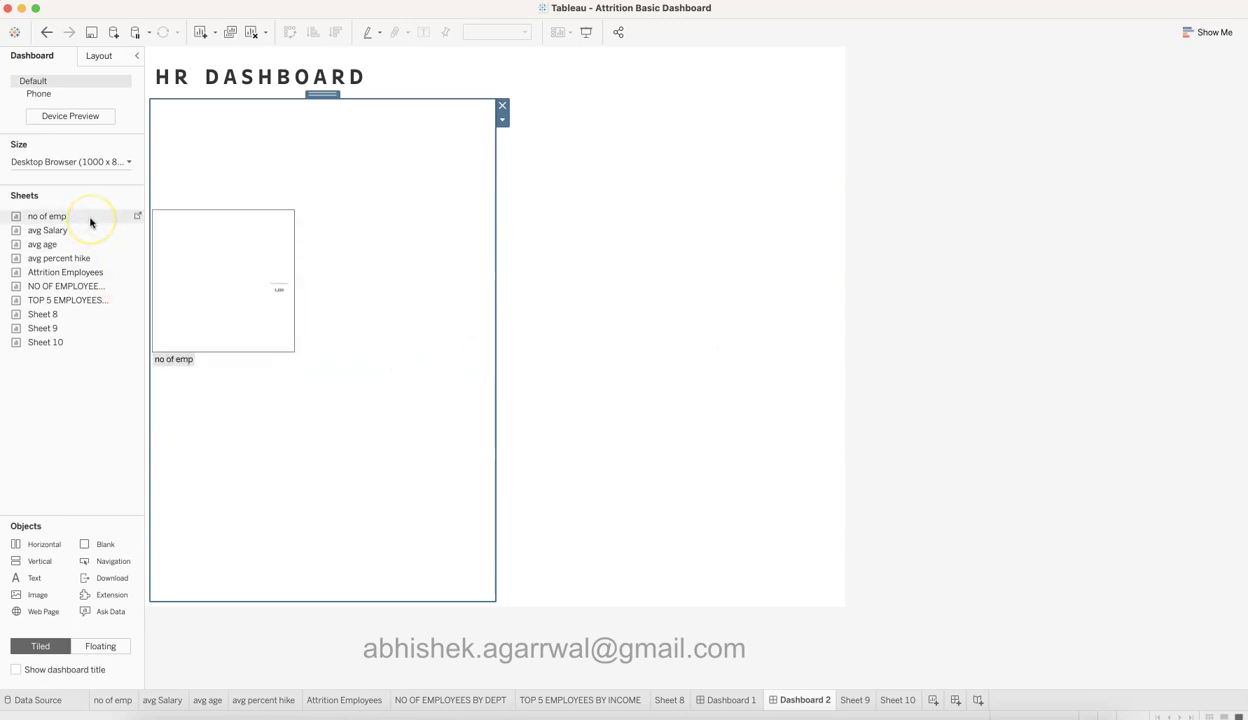
Place a horizontal container in the first column and add the Attrition Employees sheet beneath it
left_click_drag(90, 227, 333, 364)
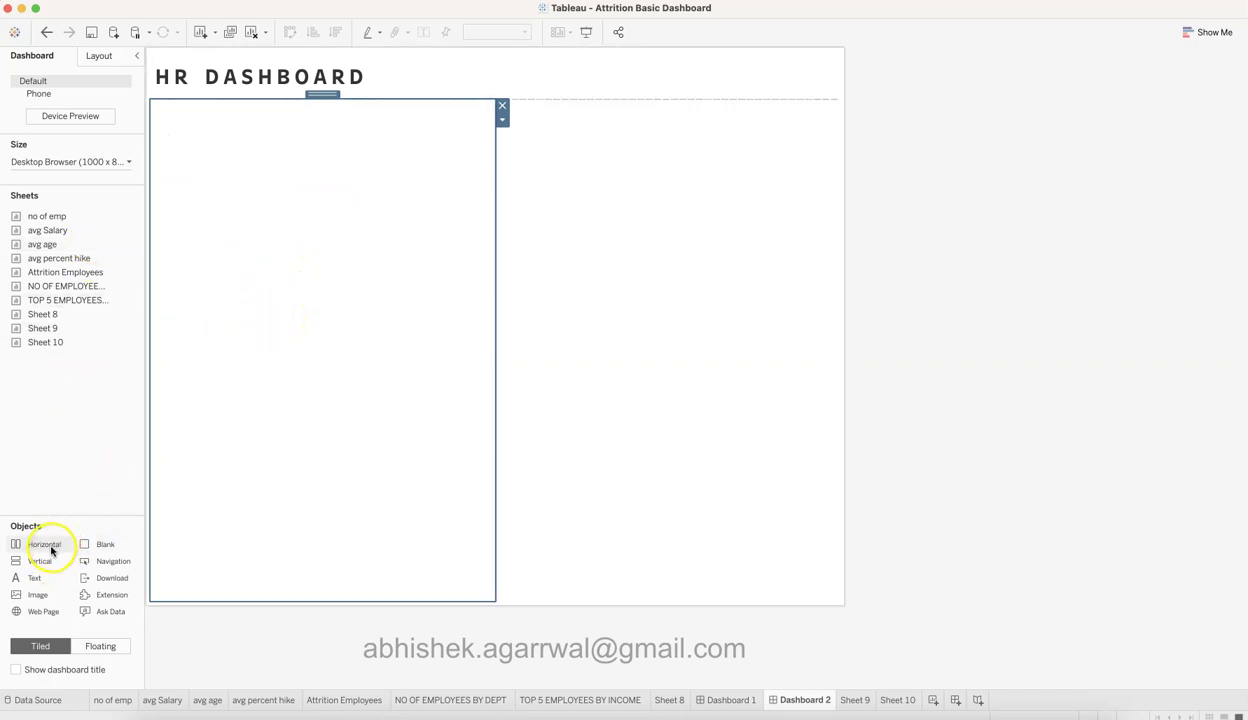
left_click_drag(49, 549, 329, 217)
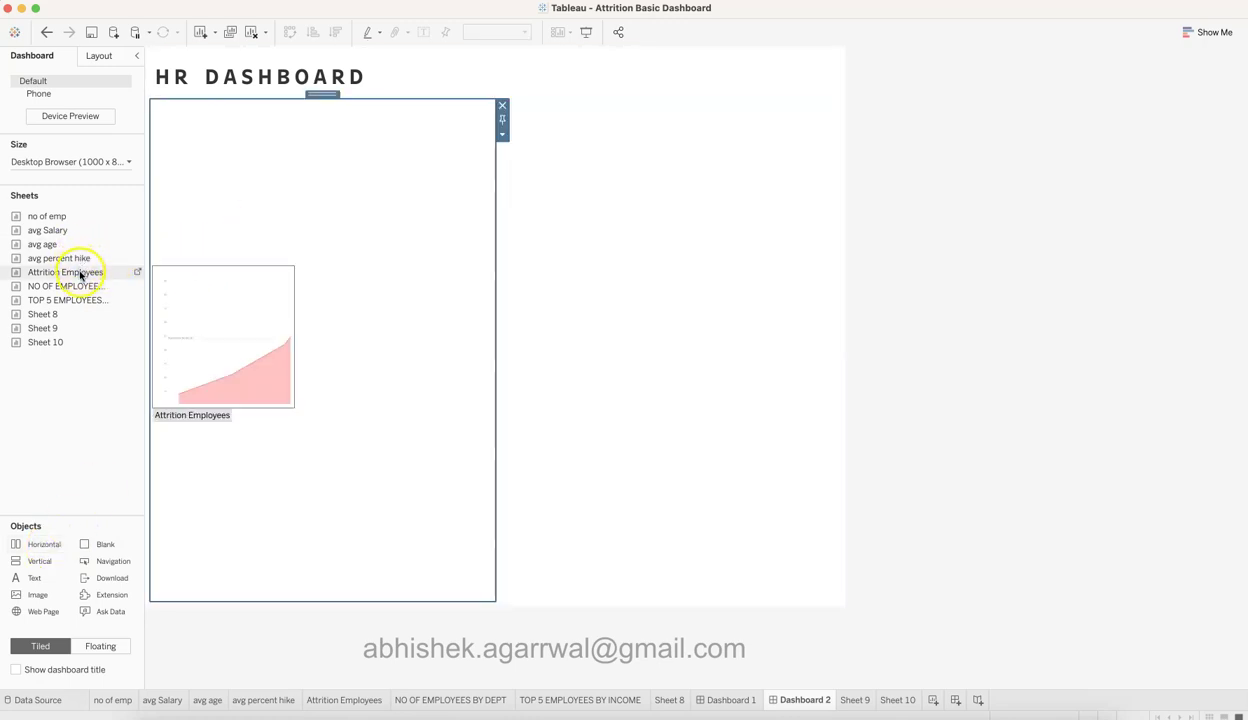
left_click_drag(81, 275, 281, 547)
left_click_drag(281, 592, 265, 582)
left_click(313, 318)
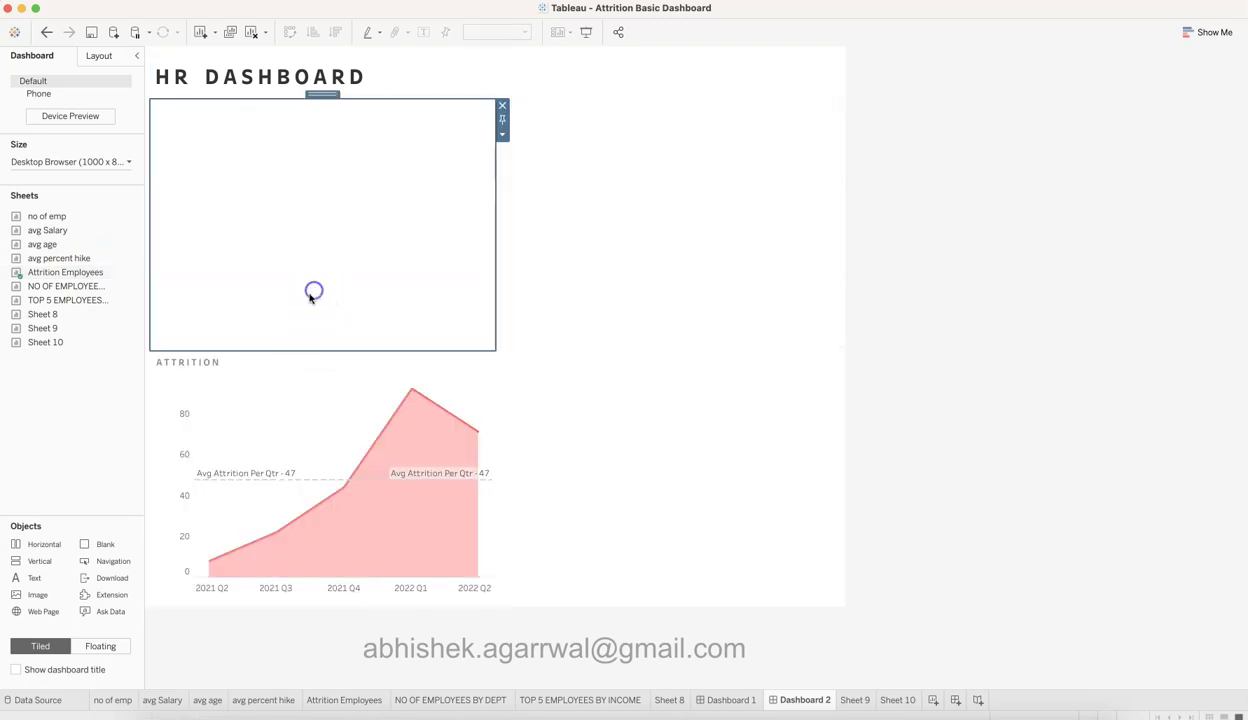
Shrink the horizontal container above the attrition chart to about 124 px high and widen its column to about 593 px
left_click_drag(299, 348, 318, 189)
left_click(318, 170)
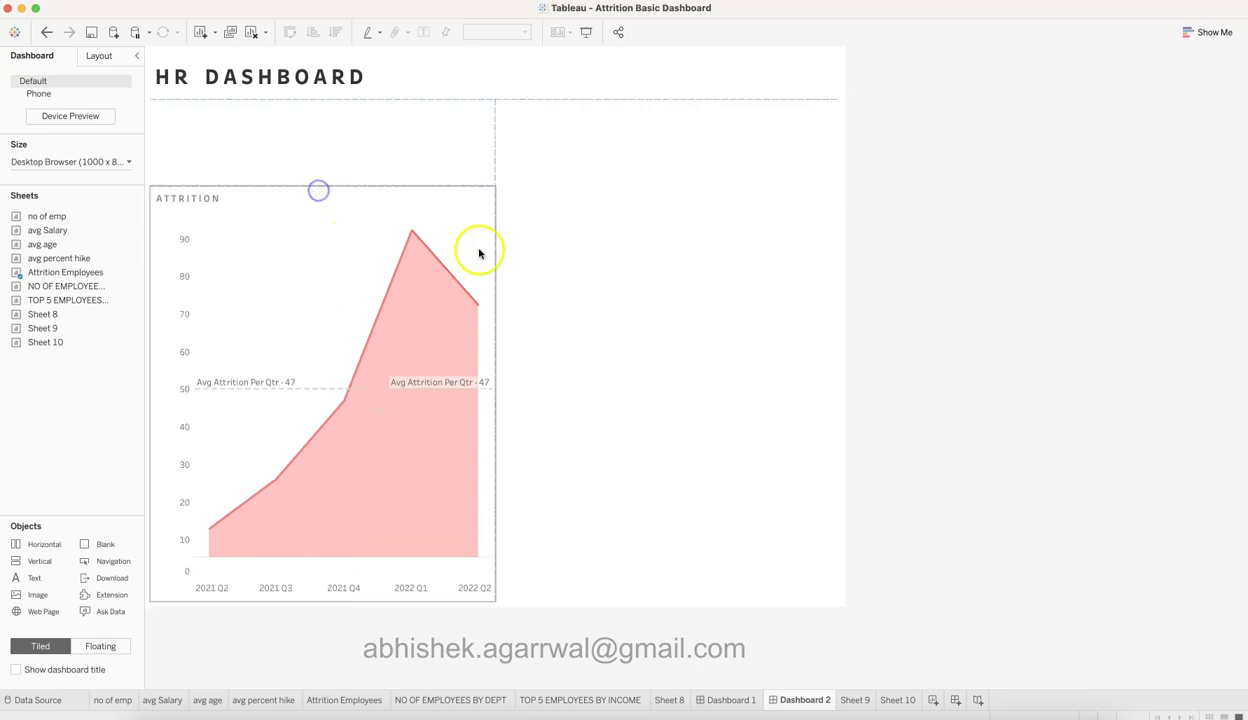
left_click(499, 259)
left_click_drag(498, 256, 566, 256)
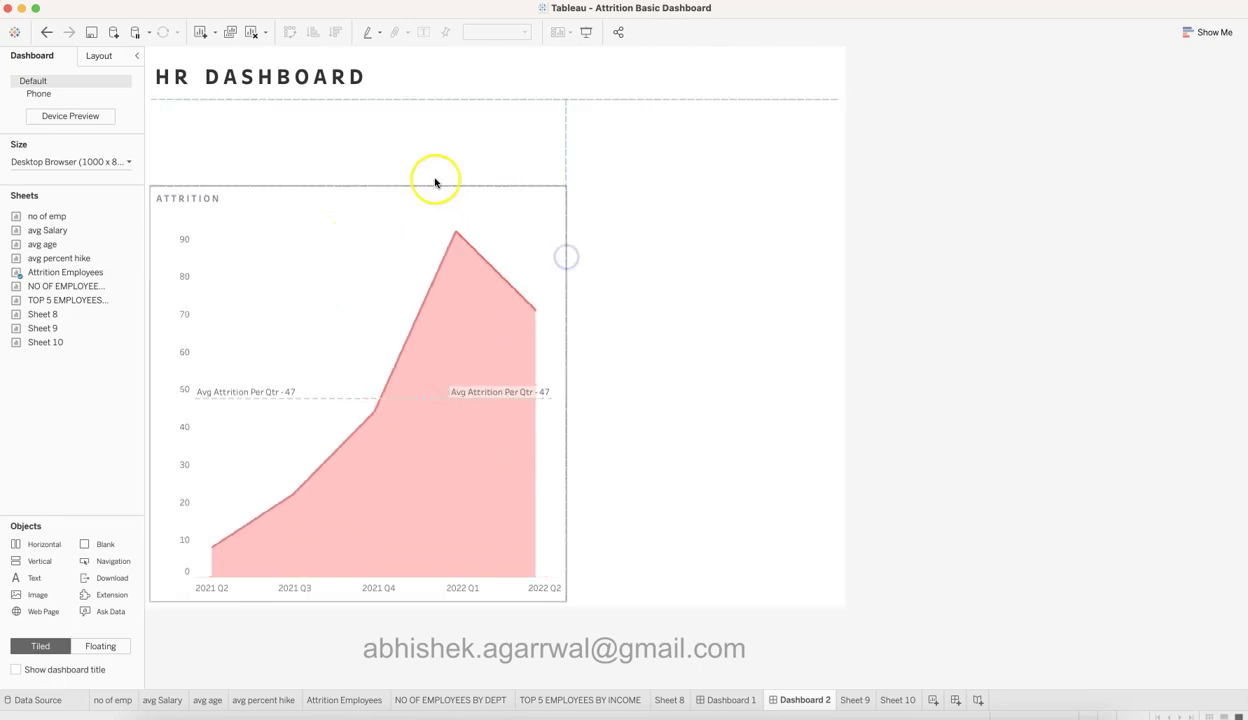
left_click(435, 180)
Examine the item hierarchy of Dashboard 2 and the size of the horizontal container above the attrition chart
mouse_move(91, 215)
left_click_drag(91, 215, 213, 148)
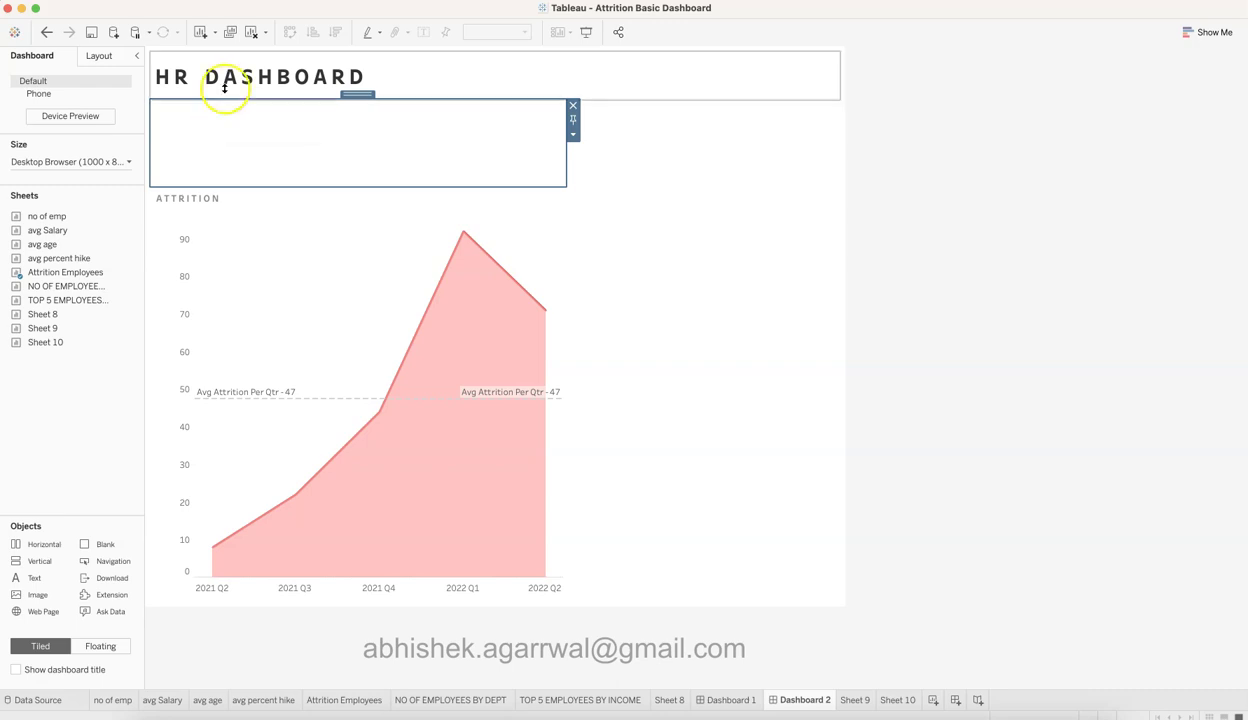
left_click(99, 55)
left_click(16, 483)
left_click(57, 534)
left_click(31, 534)
left_click(63, 551)
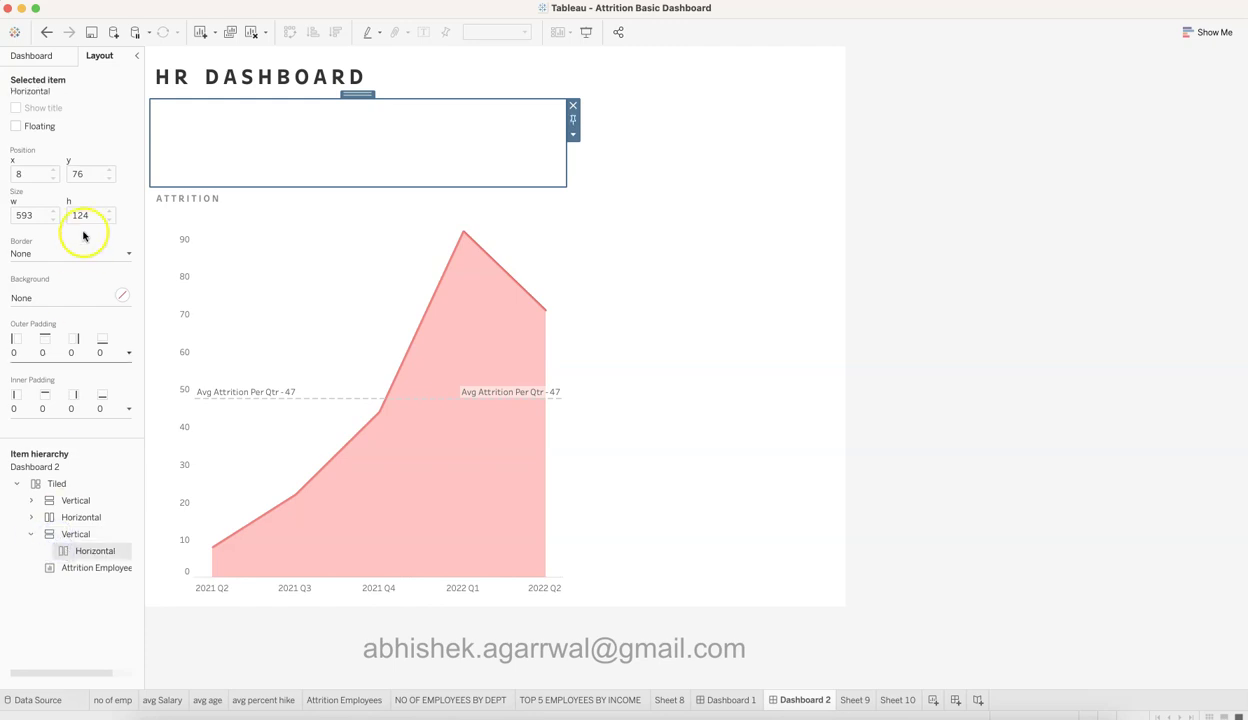
left_click(63, 58)
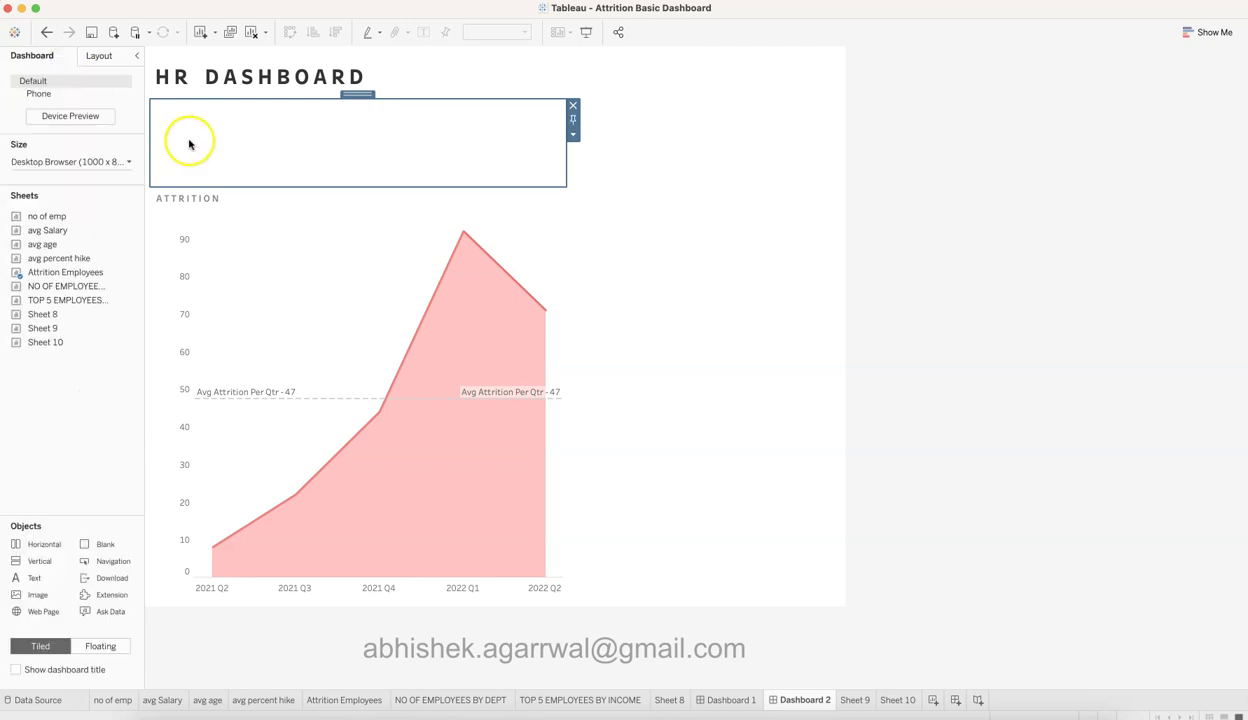
left_click_drag(42, 328, 95, 436)
left_click_drag(88, 258, 200, 136)
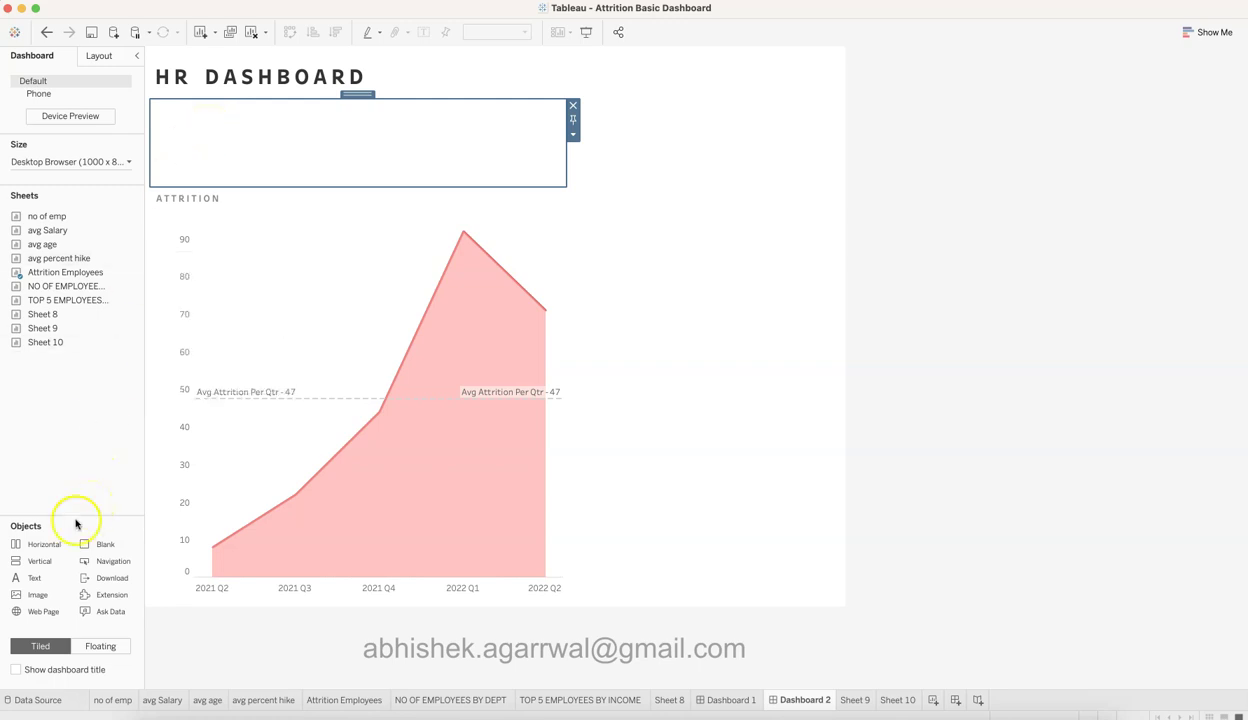
Place four horizontal containers side by side in the band above the attrition chart
left_click_drag(47, 548, 216, 146)
left_click_drag(45, 545, 469, 146)
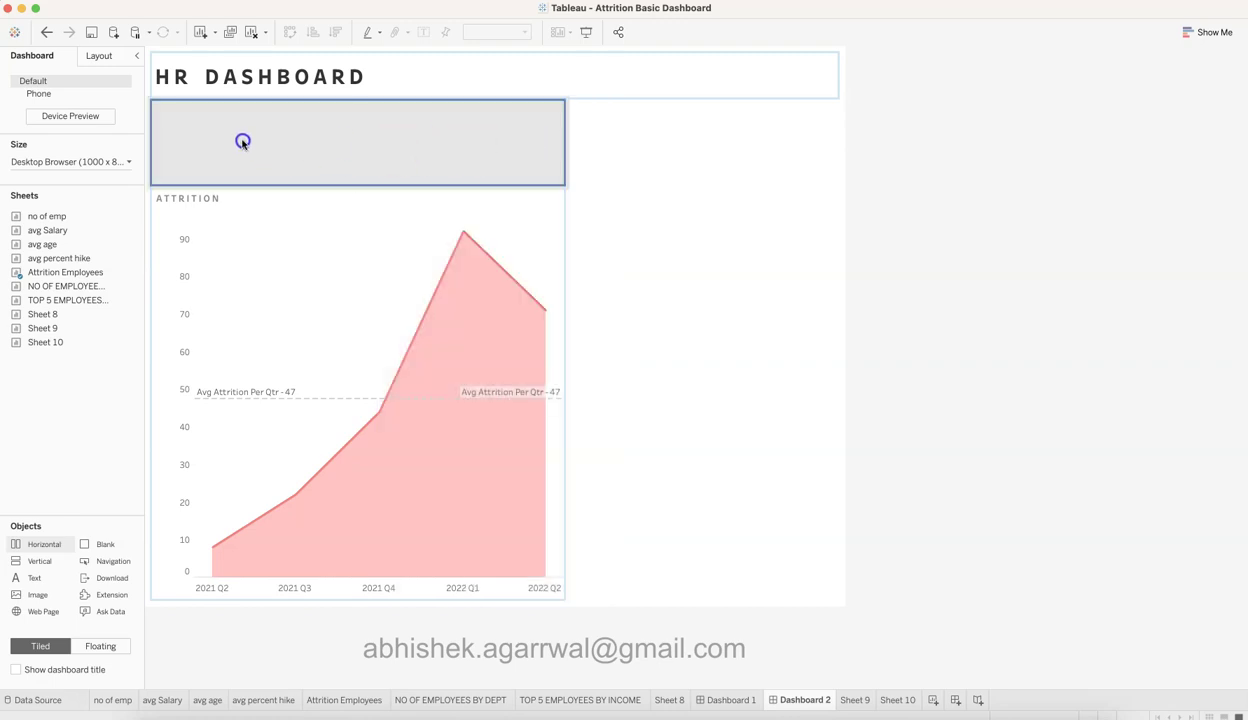
mouse_move(169, 138)
left_mouse_down()
mouse_move(159, 134)
mouse_move(159, 162)
mouse_move(252, 146)
left_mouse_up()
left_click_drag(545, 150, 548, 155)
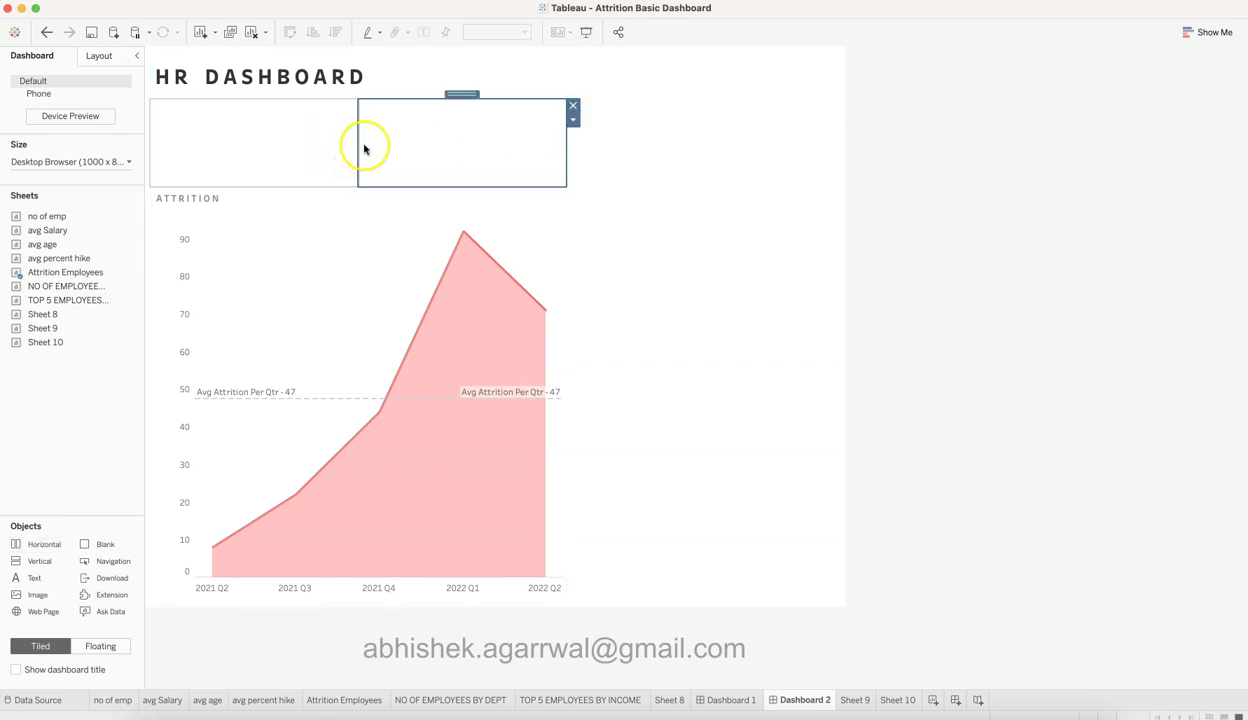
mouse_move(55, 544)
left_mouse_down()
mouse_move(540, 153)
mouse_move(571, 142)
mouse_move(540, 142)
left_mouse_up()
left_click_drag(414, 148, 351, 145)
left_click_drag(231, 158, 462, 138)
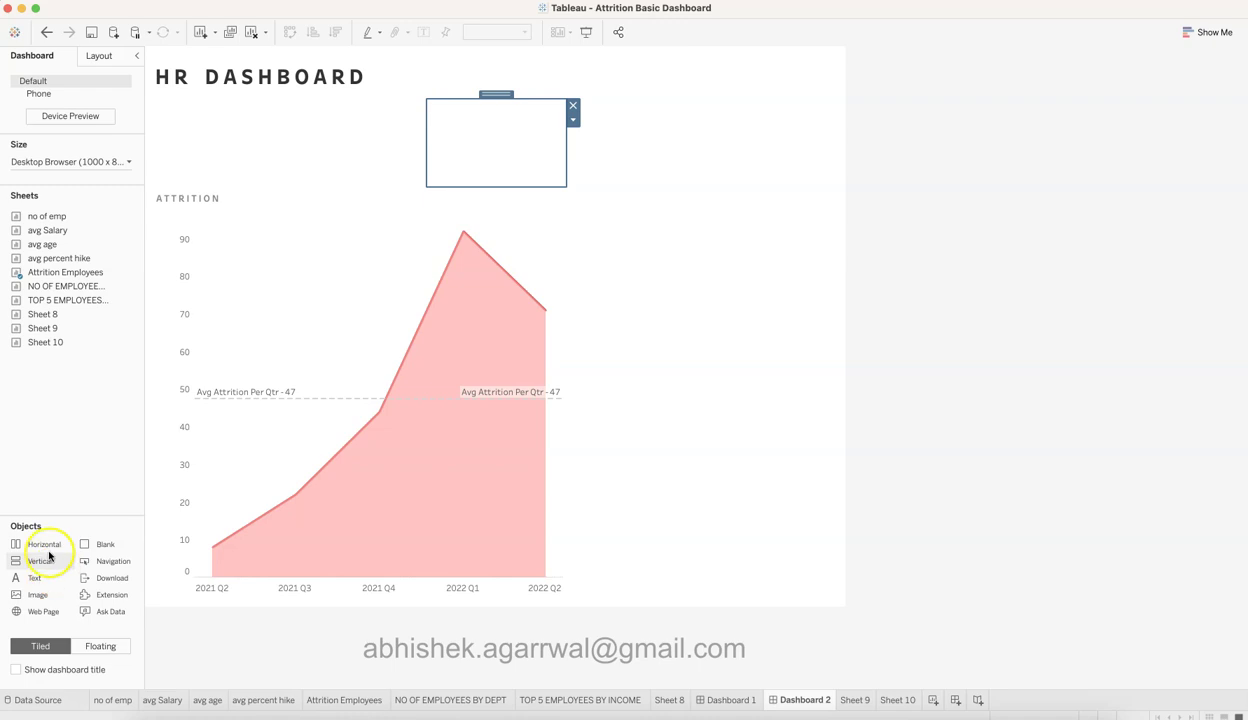
left_click_drag(49, 548, 298, 140)
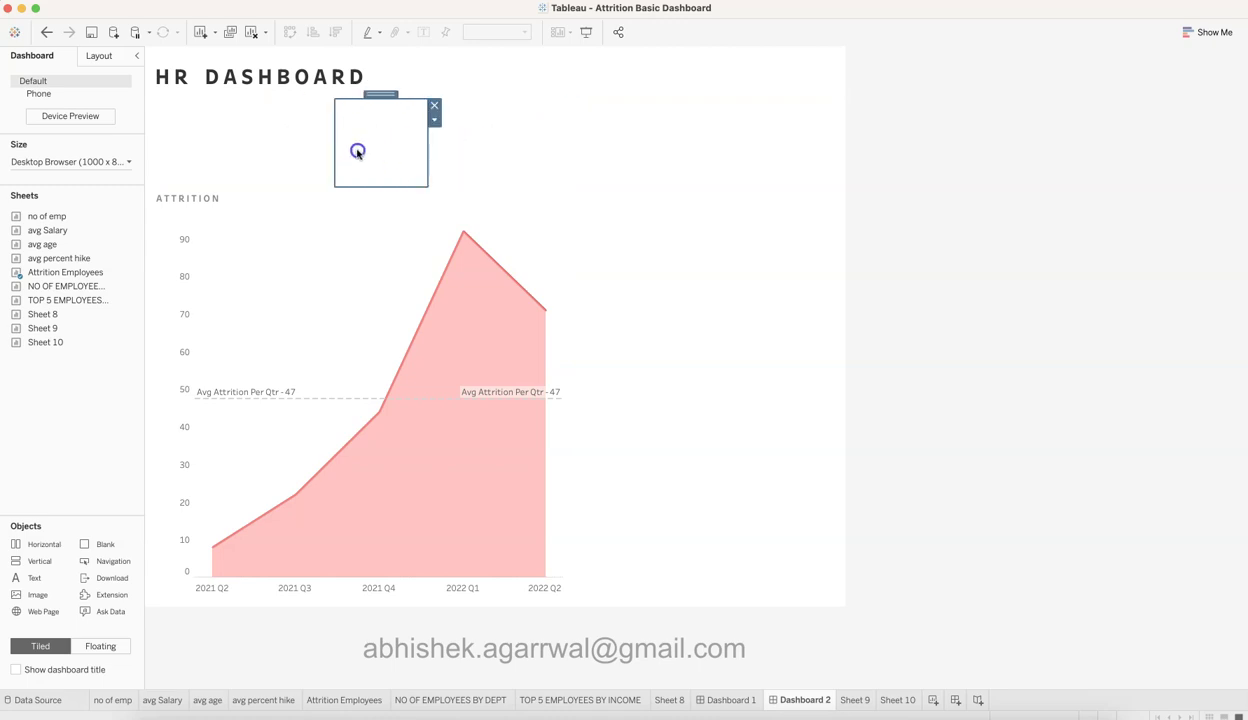
Adjust the dividers between the four horizontal containers above the attrition chart, widening the first container to about 150 px
left_click(468, 153)
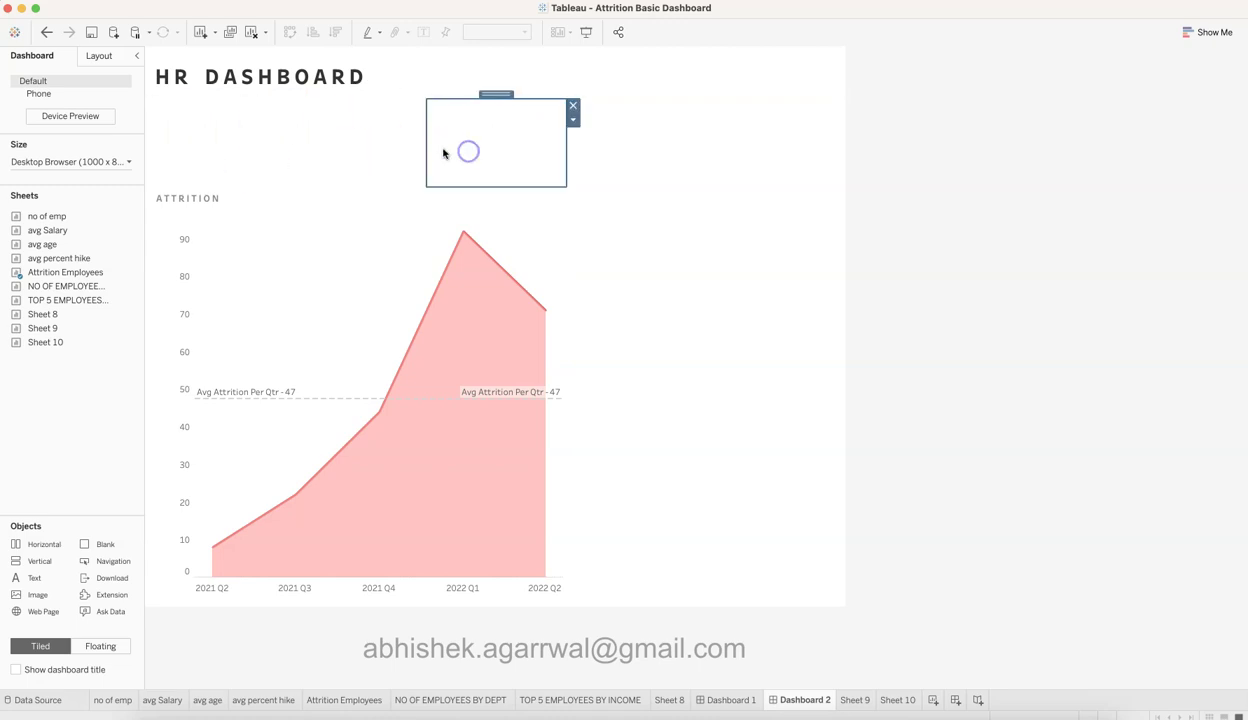
left_click_drag(428, 148, 493, 148)
left_click(276, 156)
mouse_move(339, 150)
left_mouse_down()
mouse_move(432, 139)
mouse_move(334, 148)
left_mouse_up()
left_click(340, 150)
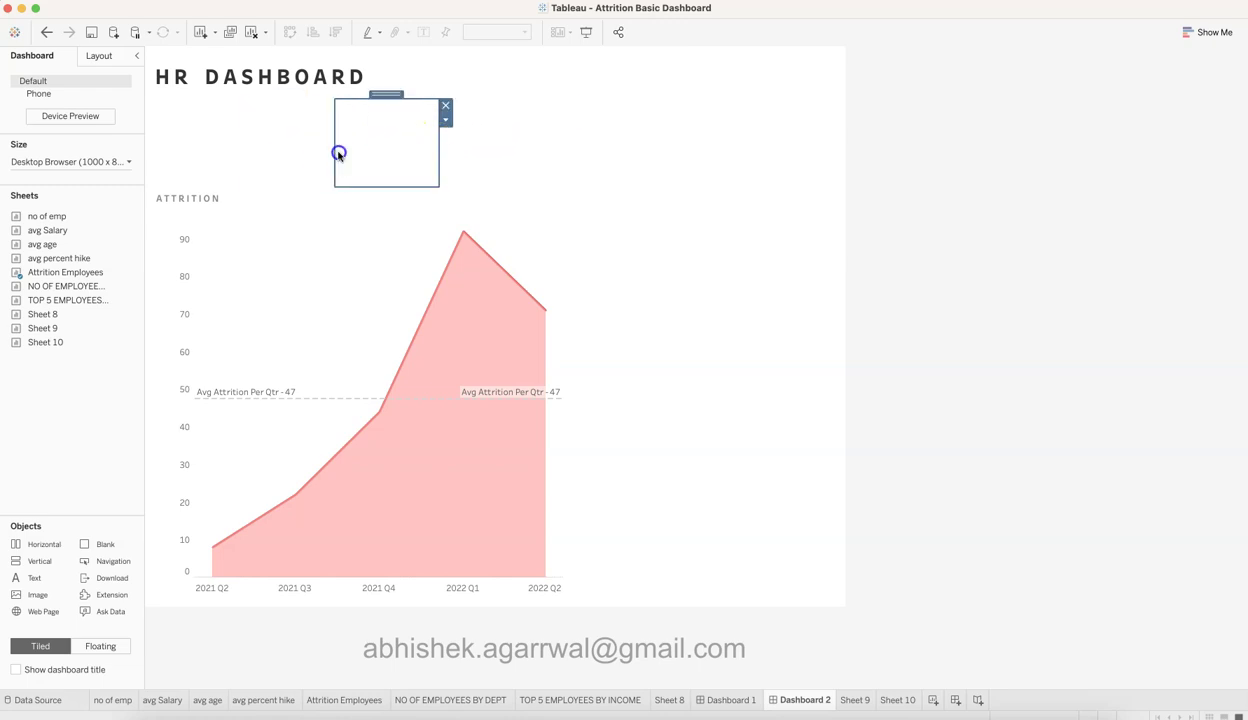
left_click(108, 56)
left_click(283, 148)
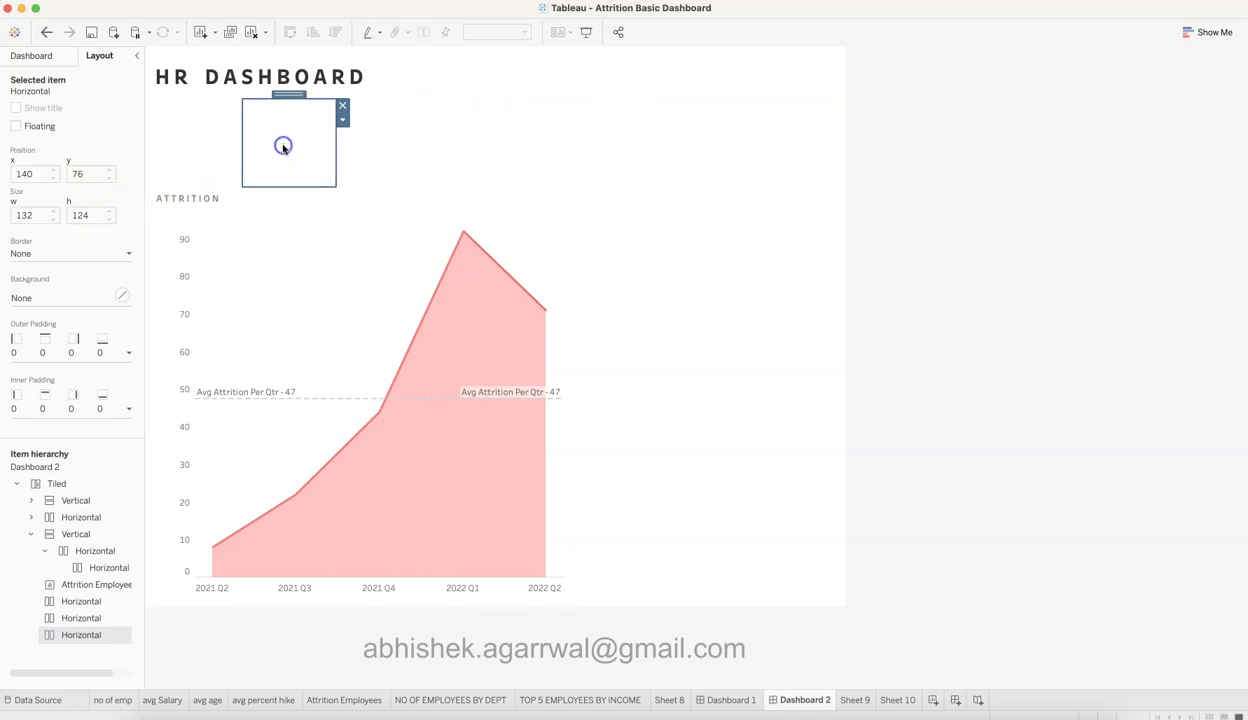
left_click_drag(335, 157, 342, 157)
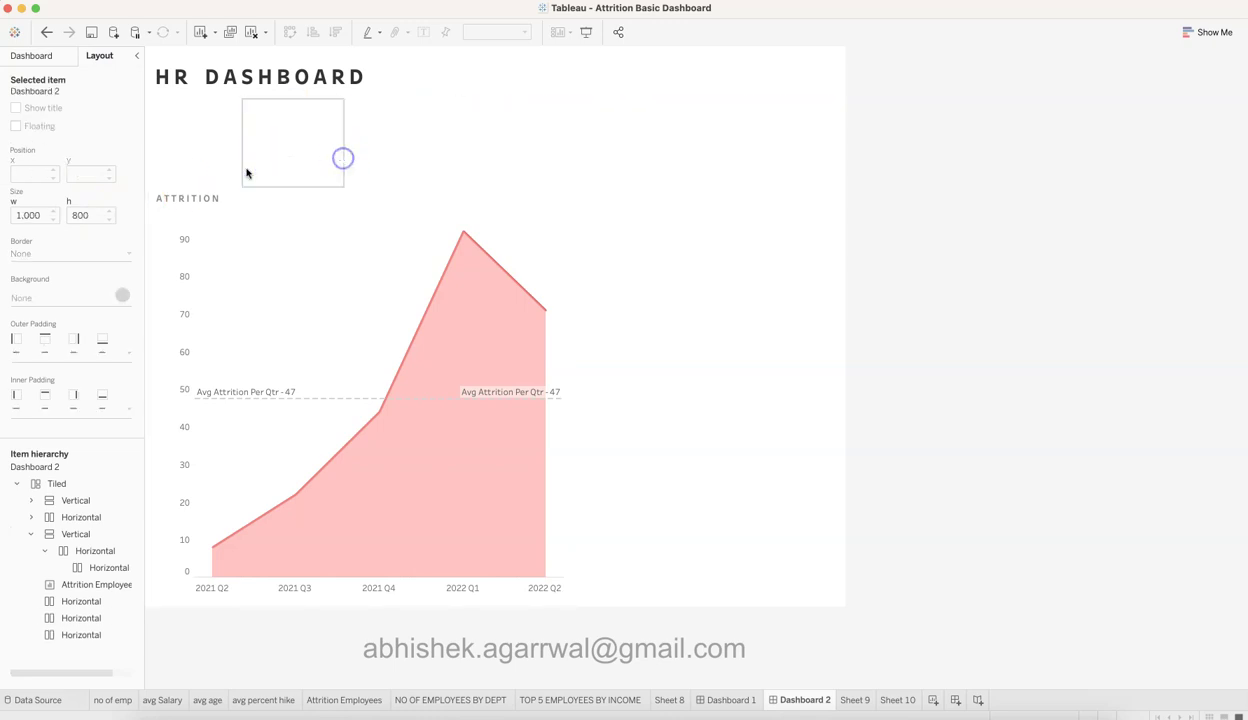
left_click(189, 162)
left_click_drag(240, 162, 255, 163)
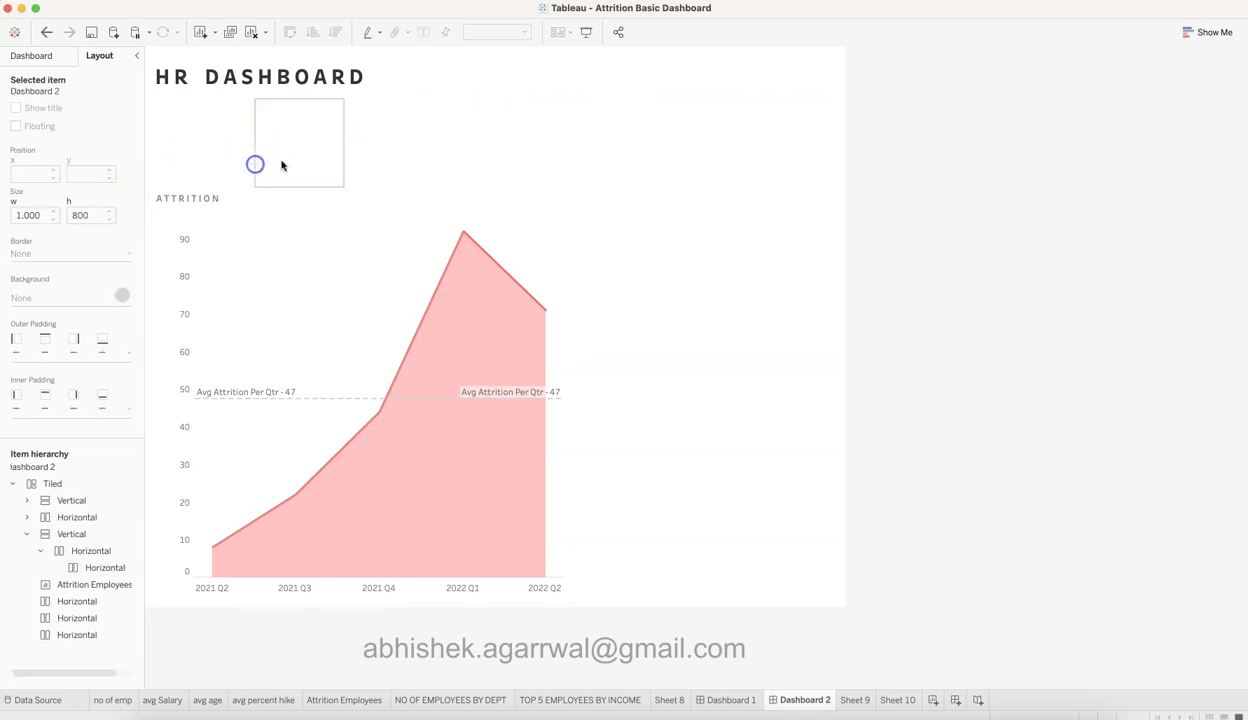
Narrow the fourth horizontal container to about 148 px and widen the second so the four containers are nearly equal
left_click(378, 157)
left_click(493, 157)
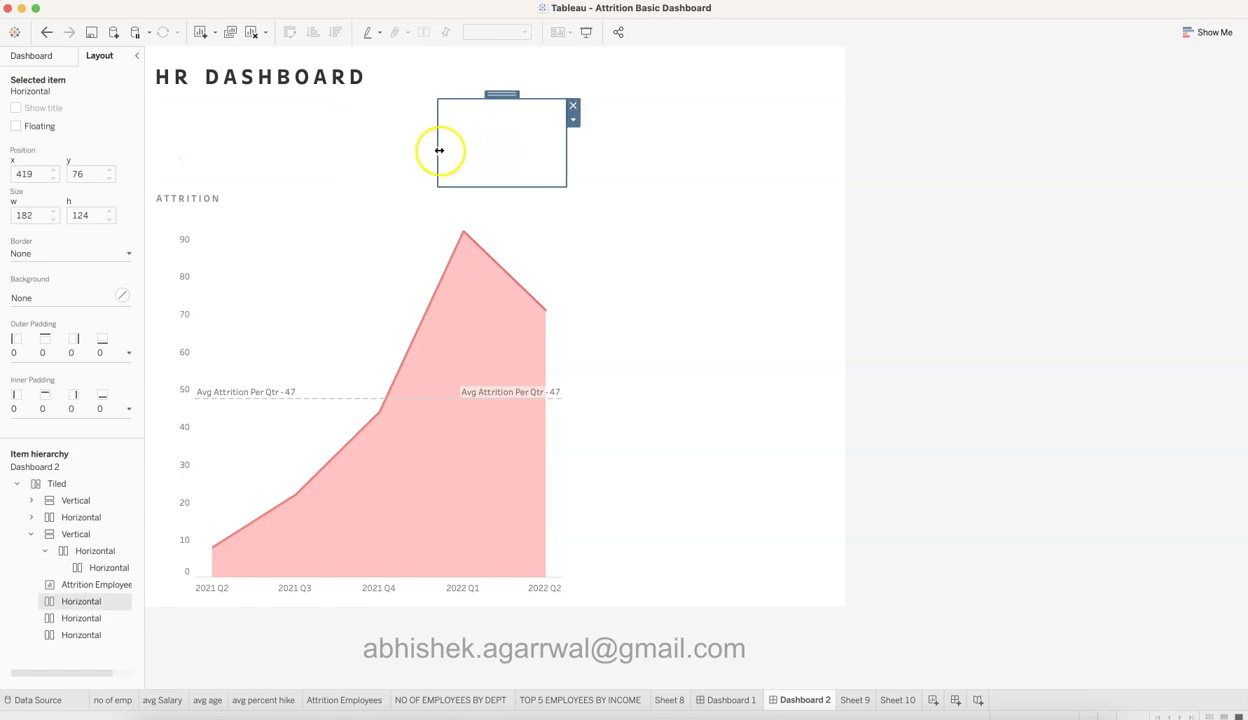
left_click_drag(439, 150, 462, 150)
left_click(493, 155)
left_click(376, 156)
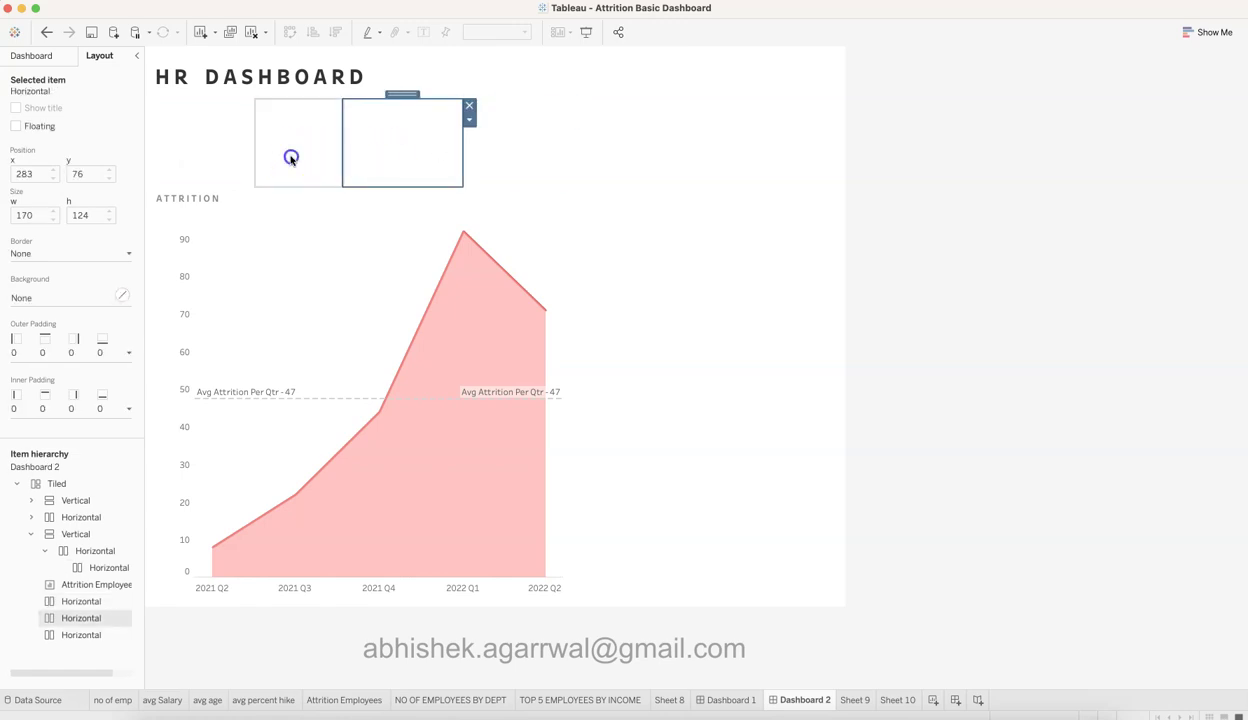
left_click(209, 164)
left_click(342, 142)
left_click_drag(342, 142, 358, 142)
left_click(309, 145)
left_click(195, 153)
left_click(340, 153)
left_click(392, 148)
left_click(472, 150)
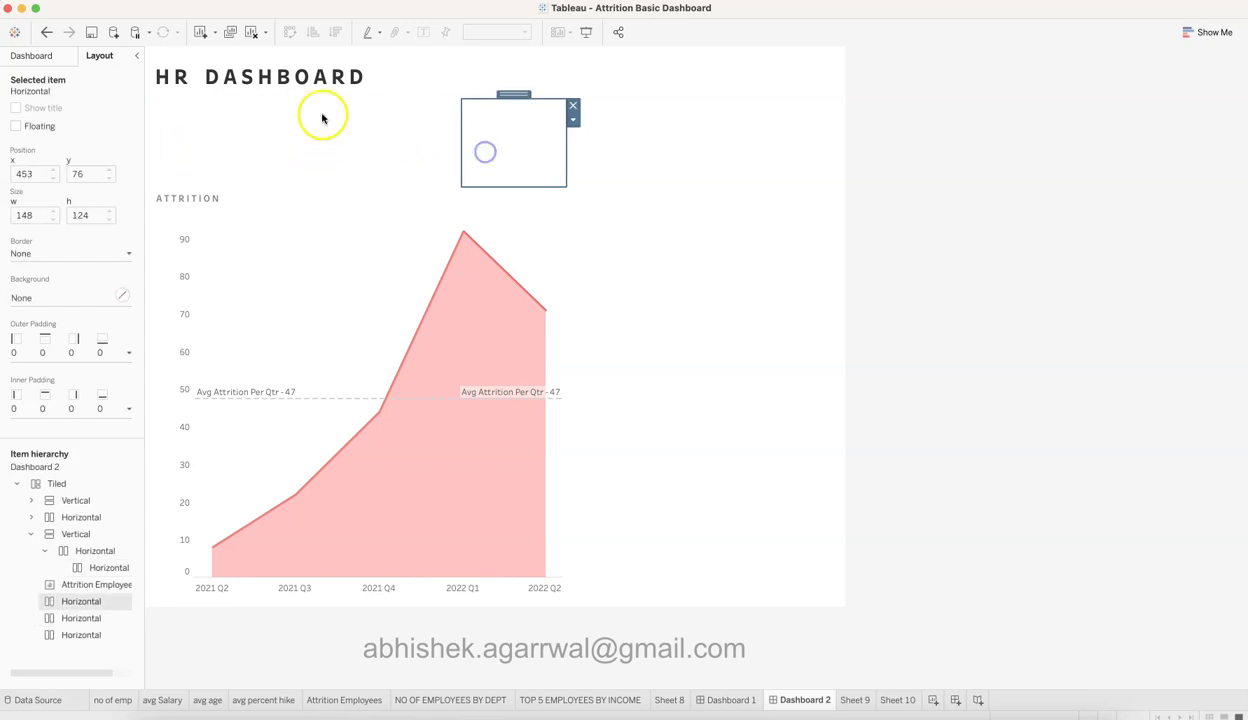
Place the no of emp, avg Salary, avg age and avg percent hike sheets in the four containers, in that order
left_click(48, 55)
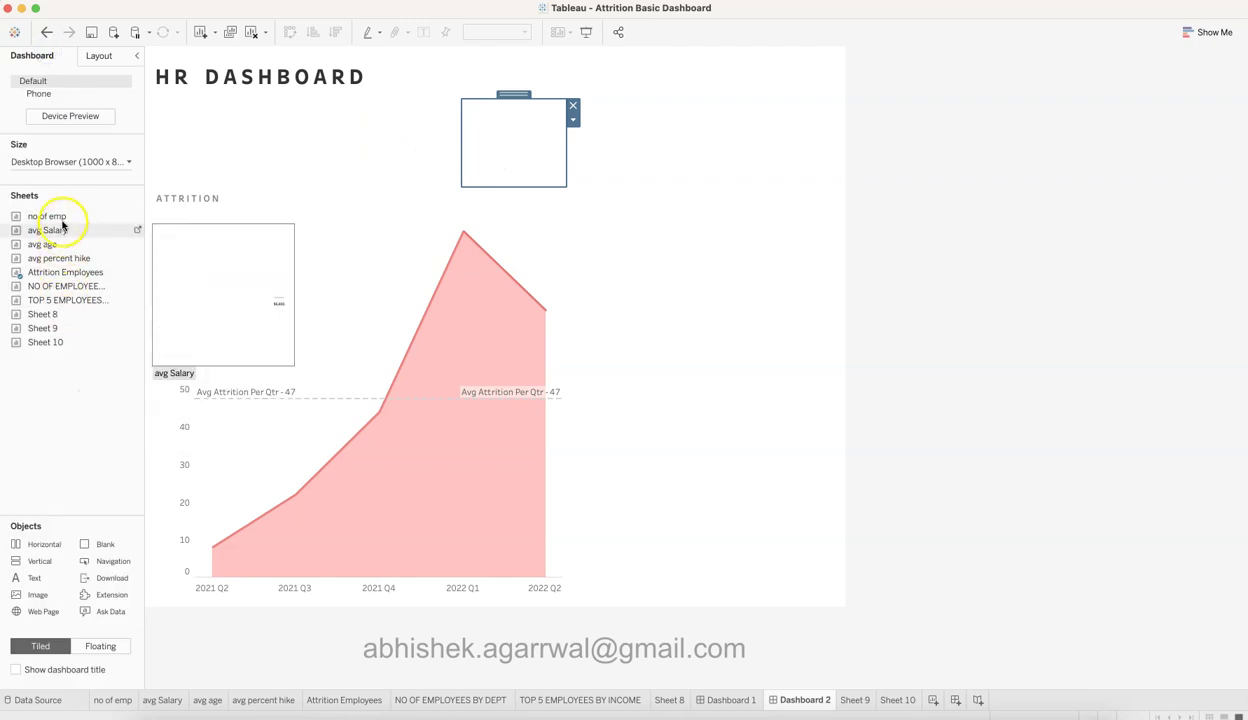
left_click_drag(163, 197, 203, 146)
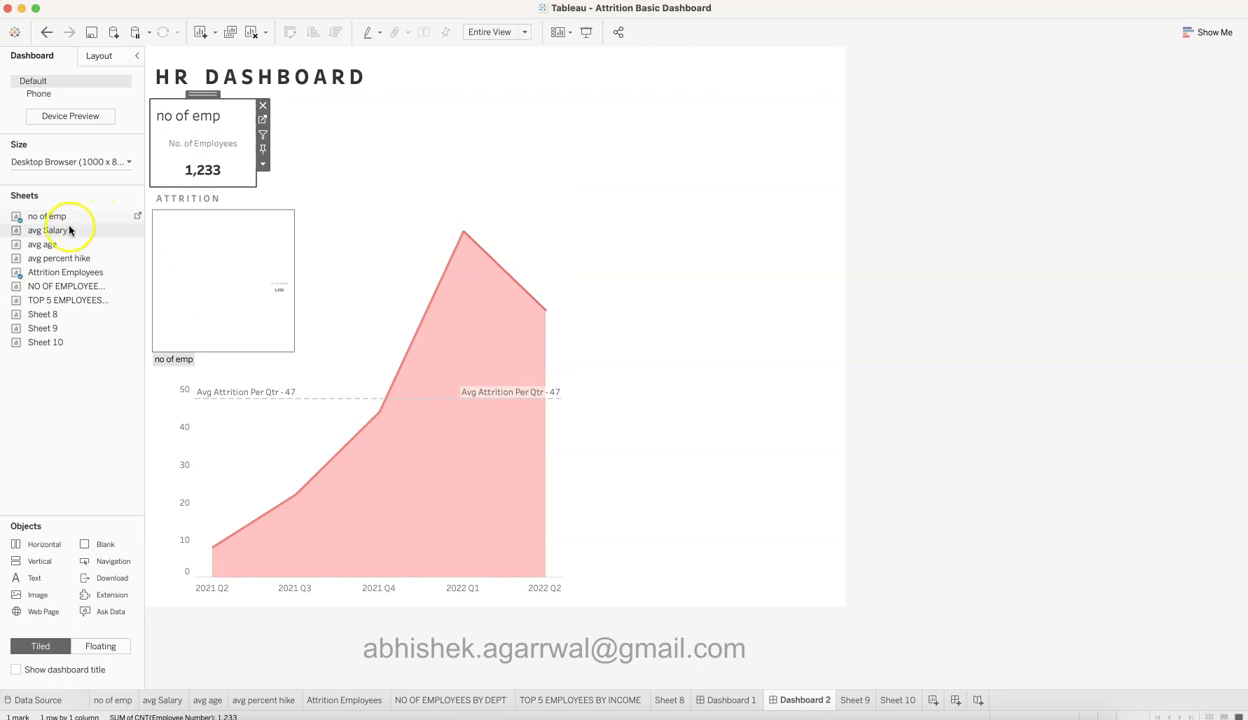
left_click_drag(65, 229, 412, 134)
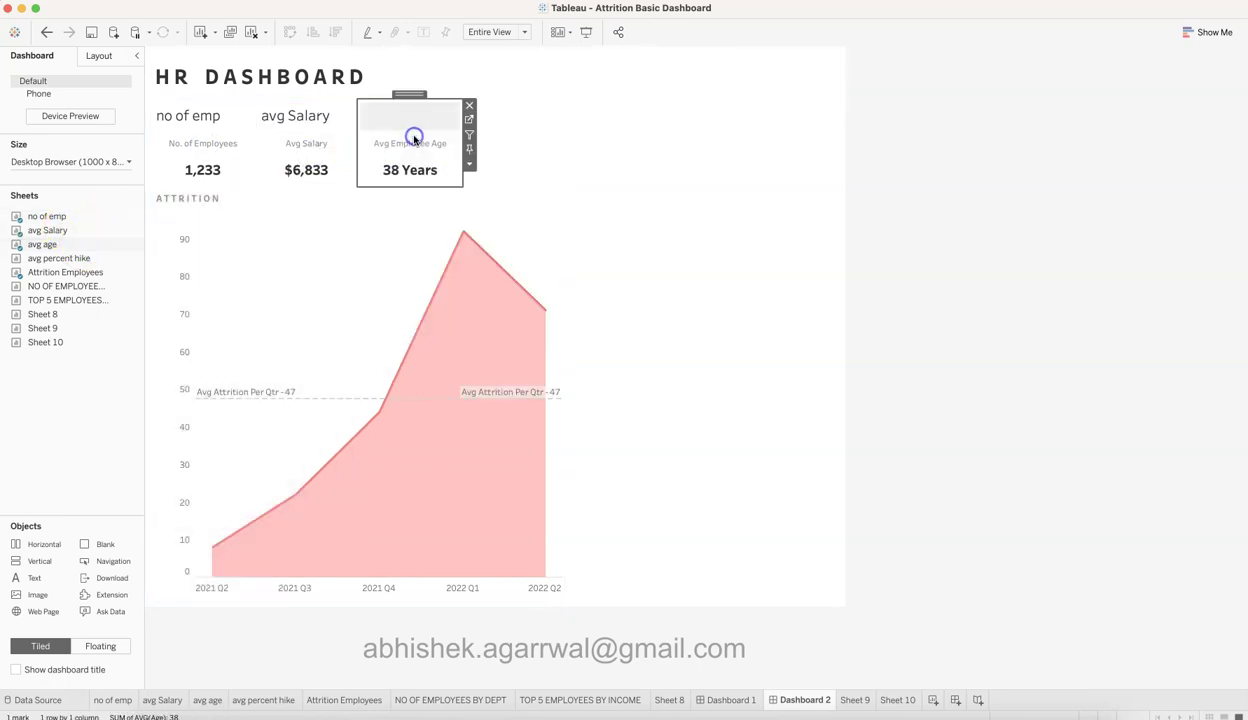
left_click_drag(89, 257, 493, 140)
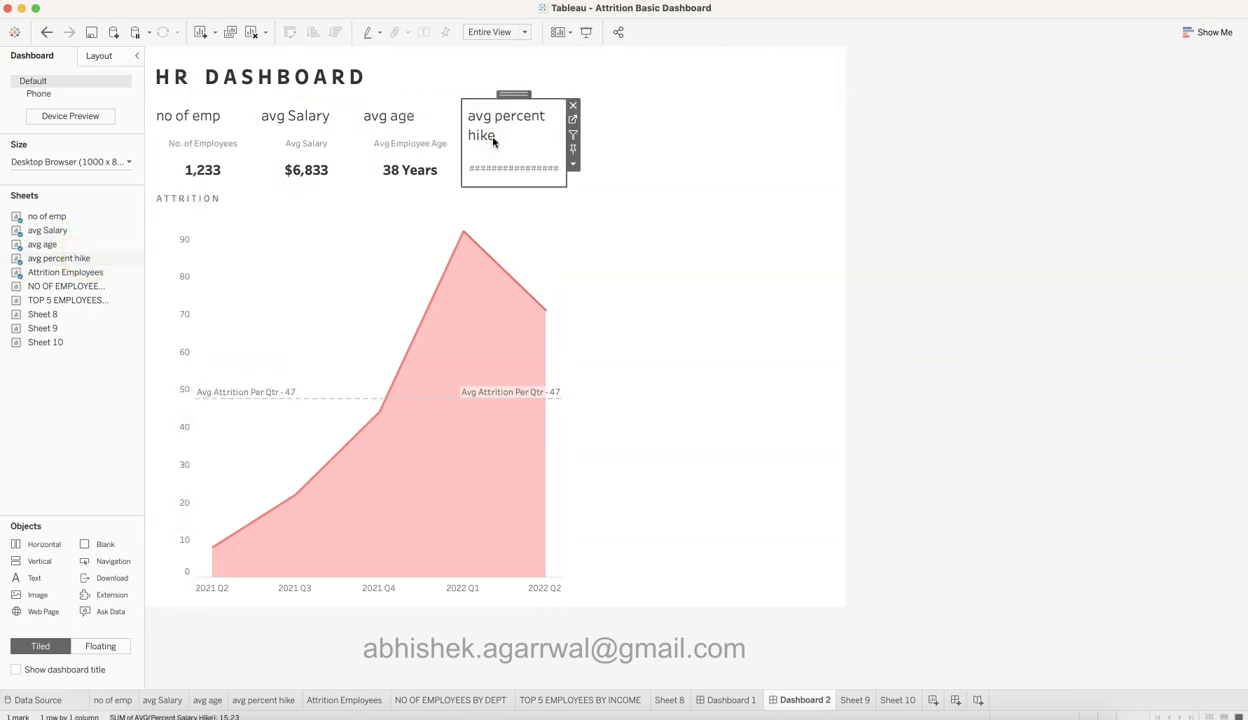
Hide the sheet titles of all four KPI cards above the attrition chart
right_click(487, 128)
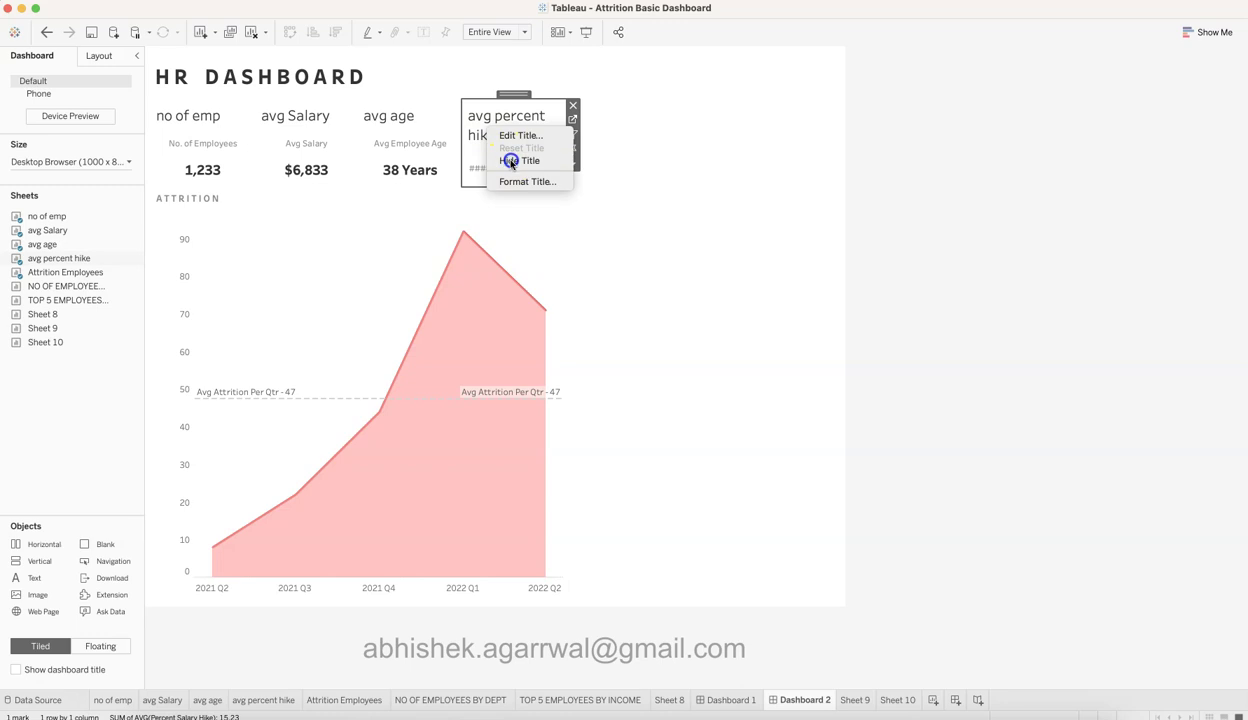
left_click(518, 160)
right_click(383, 126)
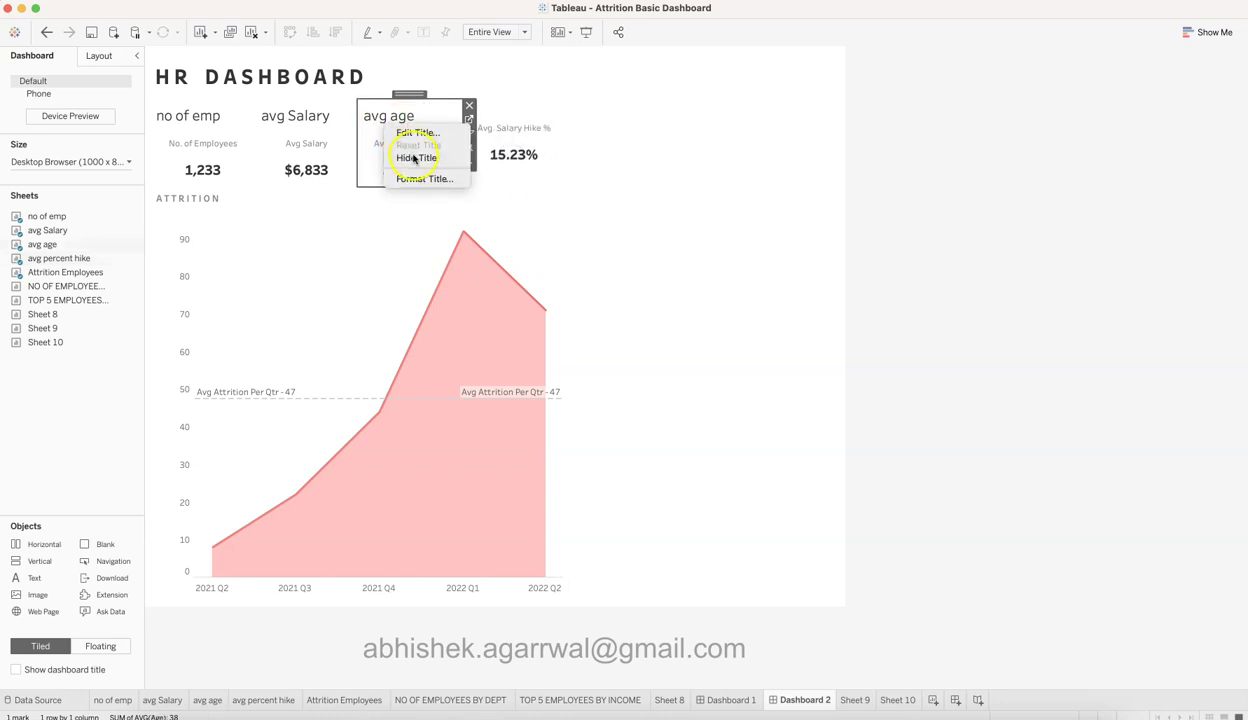
left_click(414, 158)
right_click(275, 116)
left_click(312, 151)
right_click(210, 119)
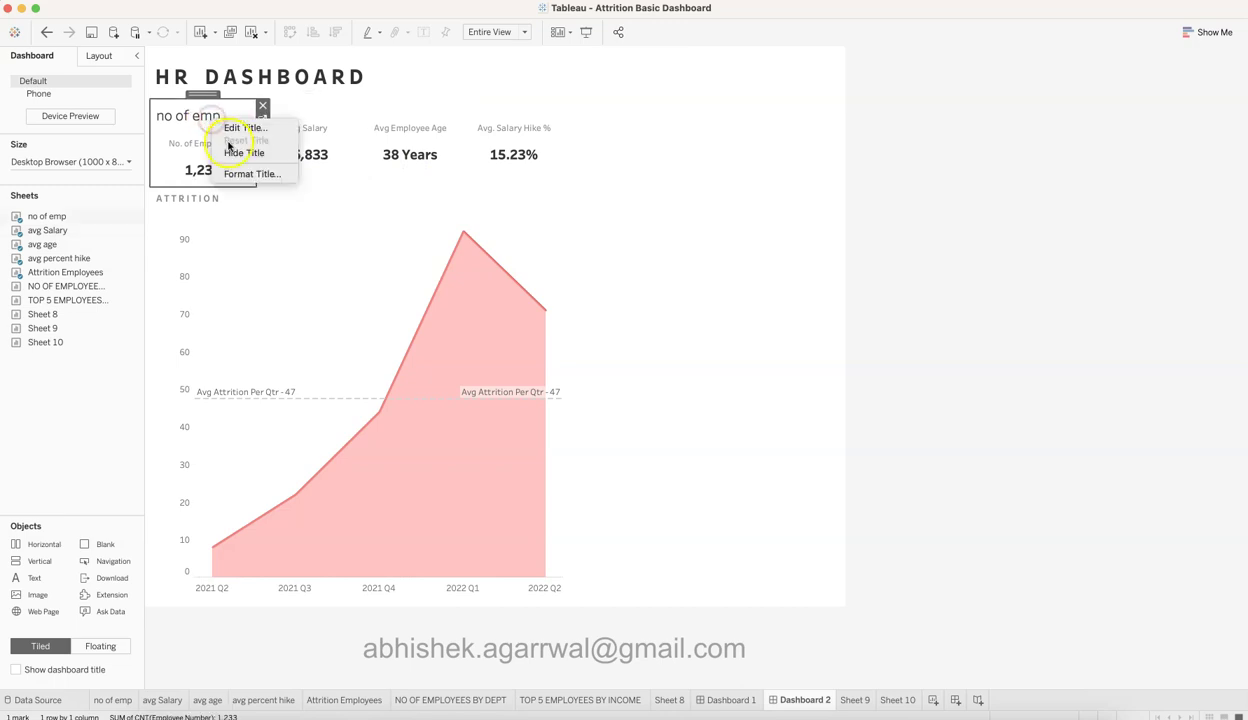
left_click(232, 152)
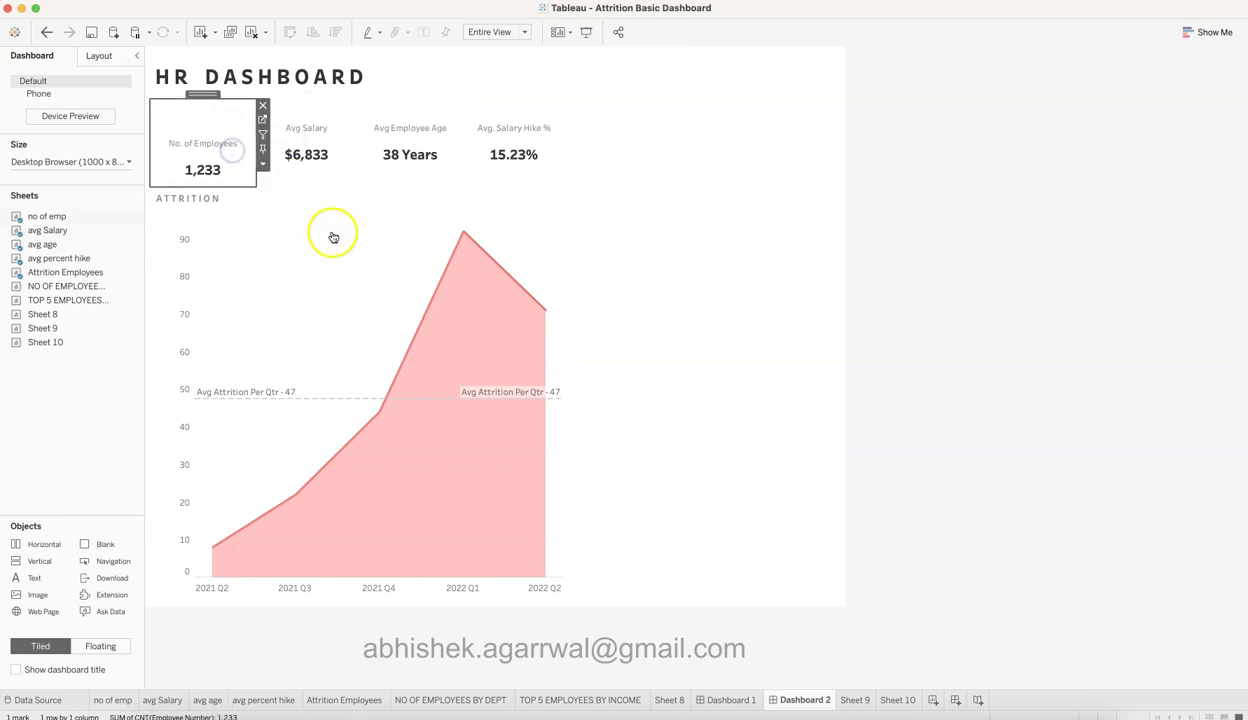
left_click(1000, 283)
Fill the empty second column with the employees-by-education chart above Sheet 8, and make the upper chart slightly taller
left_click(764, 241)
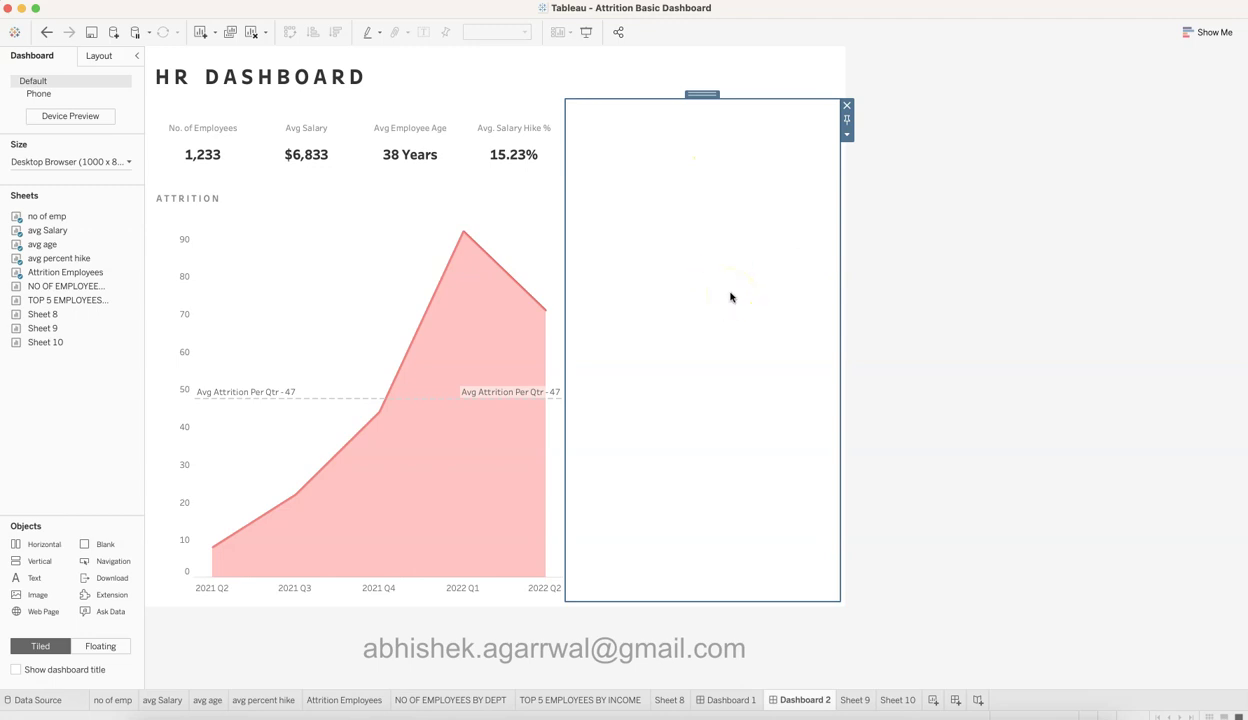
mouse_move(86, 291)
left_click_drag(86, 291, 717, 244)
mouse_move(72, 314)
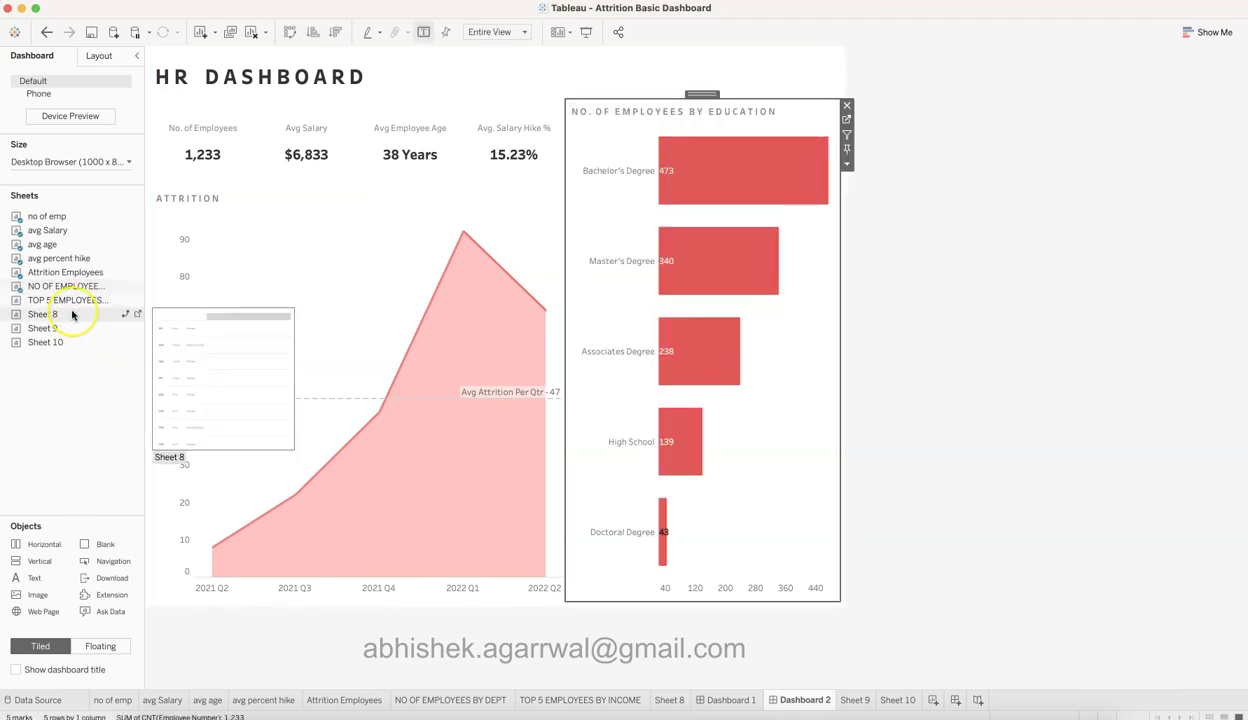
left_click_drag(72, 314, 706, 522)
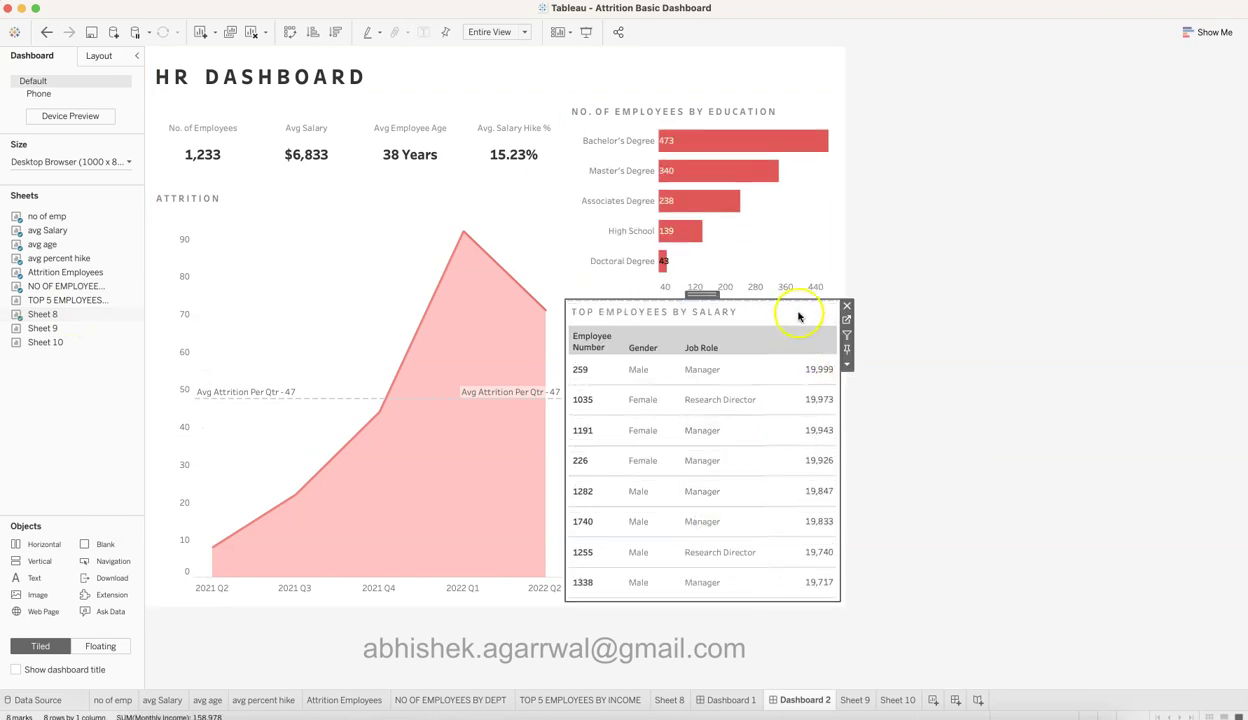
left_click_drag(801, 298, 805, 323)
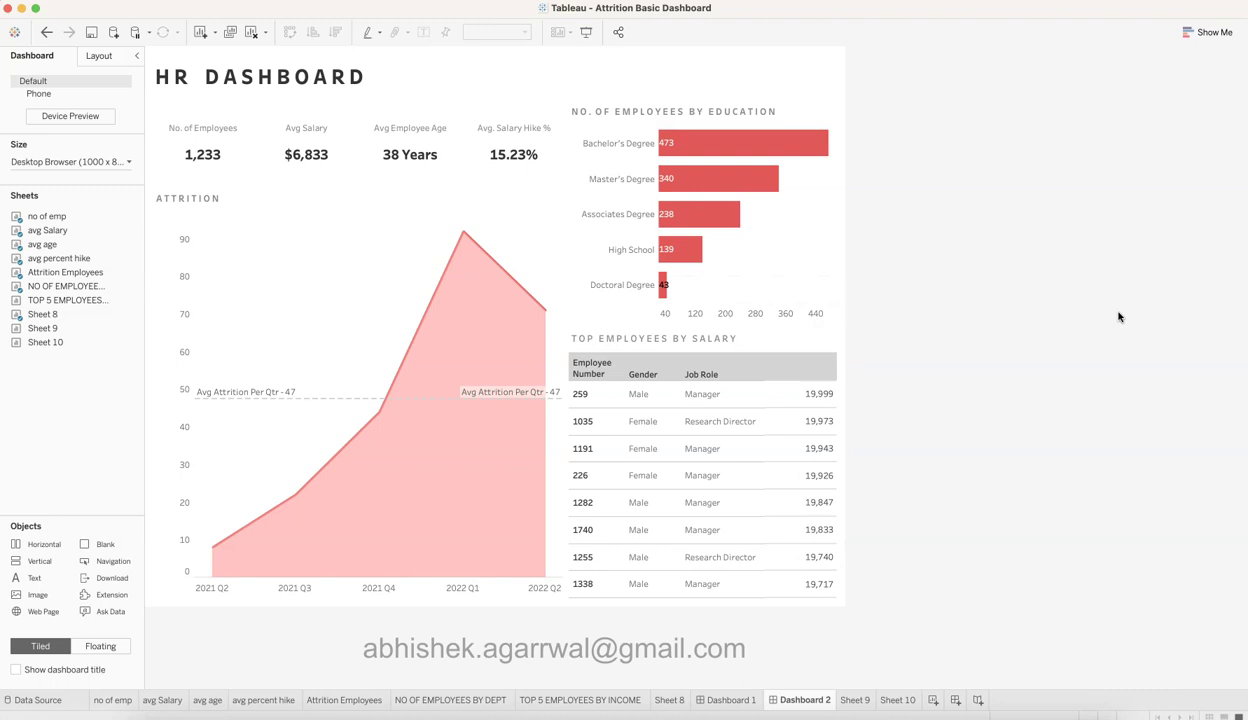
Compare the layout with Dashboard 1 and check which container encloses the Avg. Salary Hike % card on Dashboard 2
left_click(731, 699)
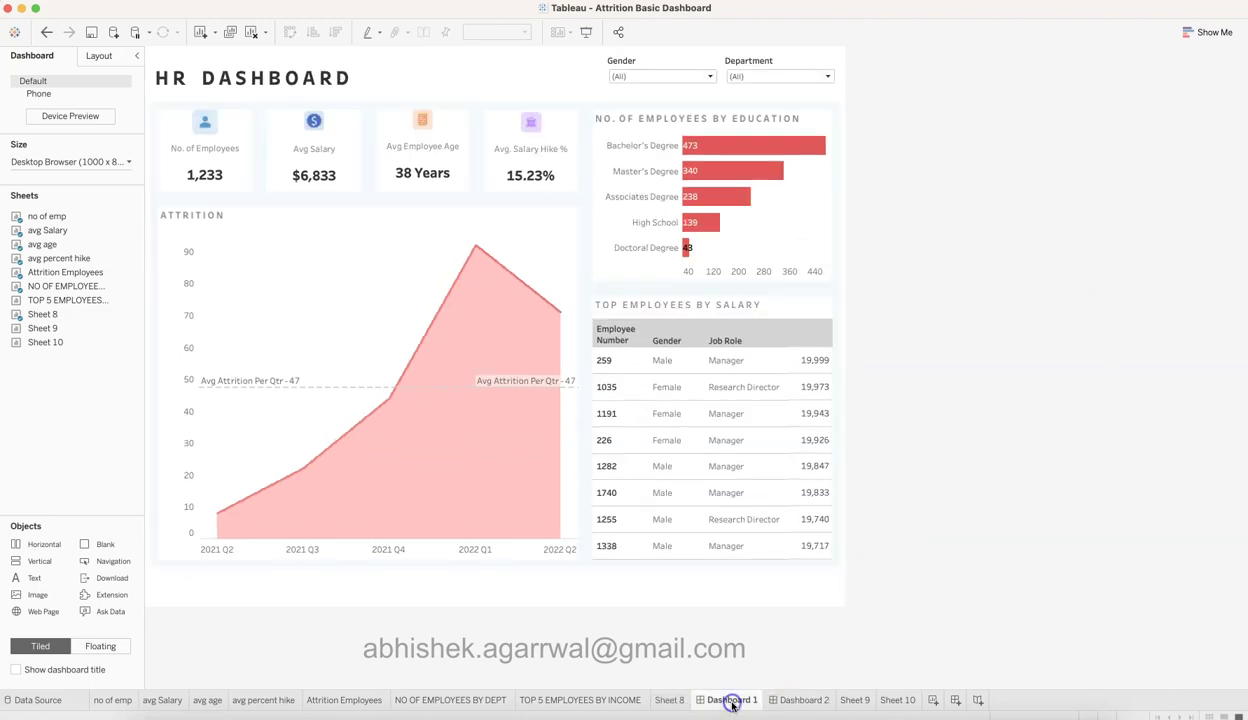
left_click(810, 701)
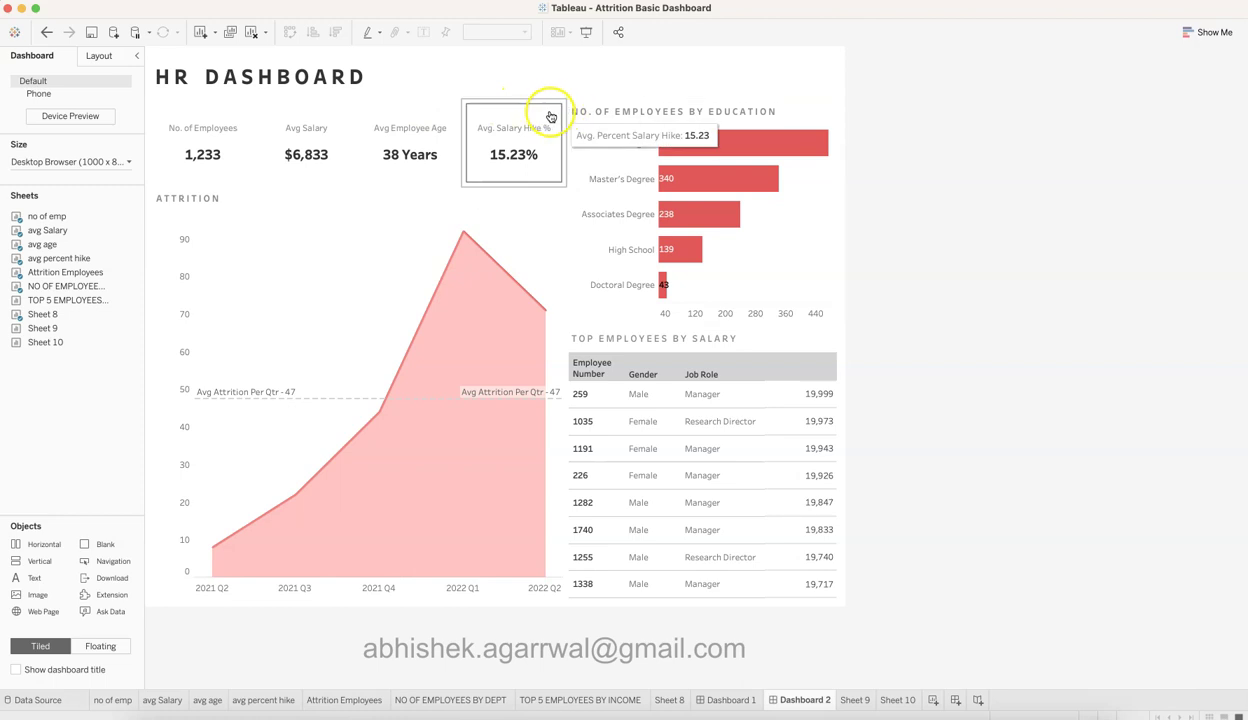
left_click(540, 120)
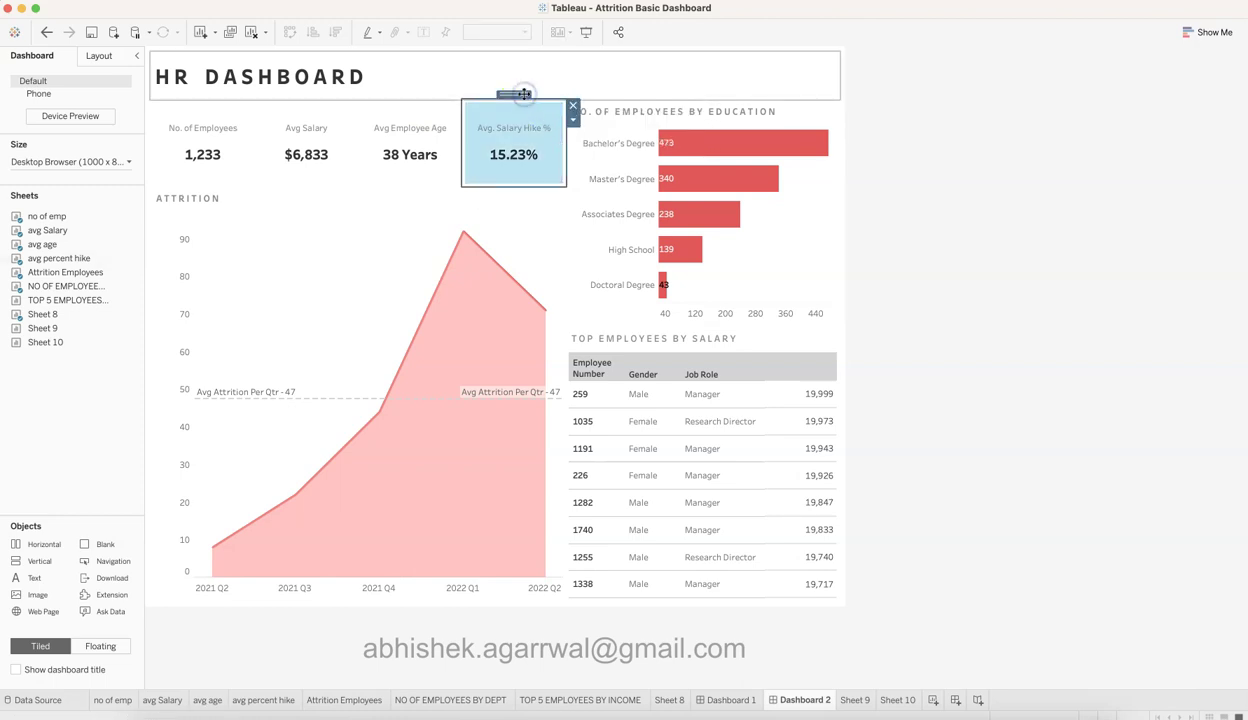
double_click(524, 94)
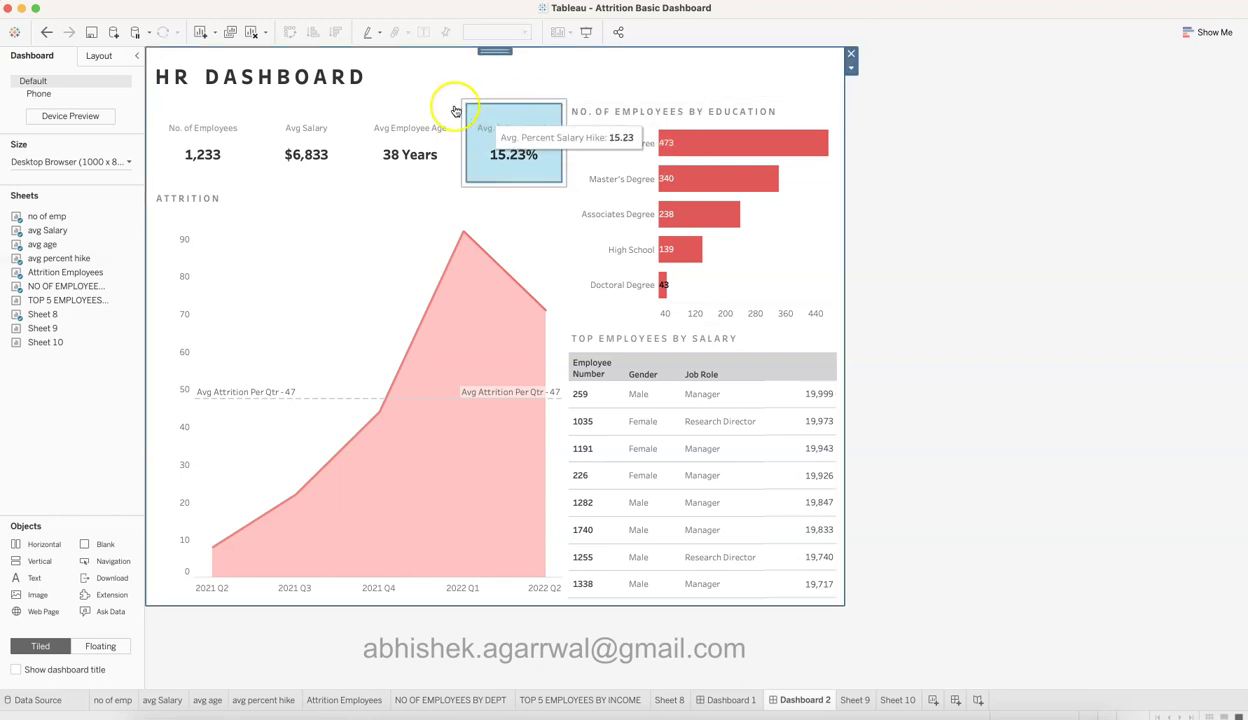
left_click(360, 240)
left_click(355, 181)
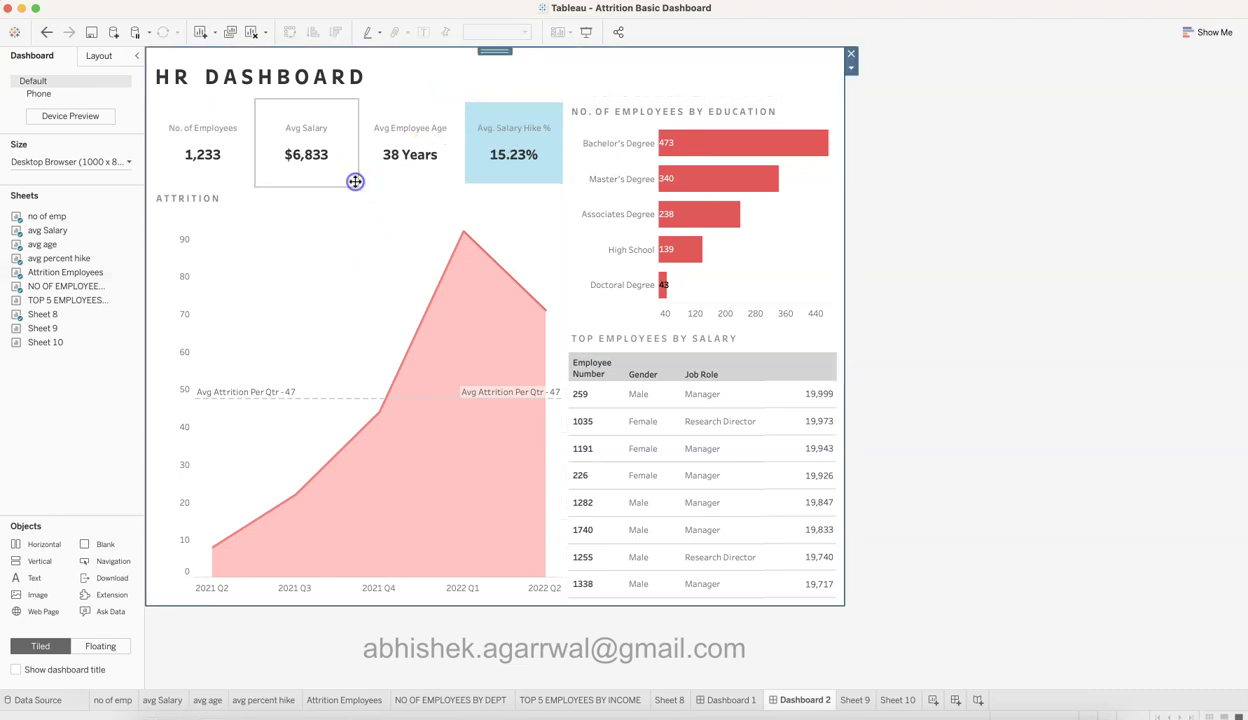
Examine the item hierarchy of Dashboard 2 to see which vertical and horizontal containers hold the title and KPI cards
left_click(110, 54)
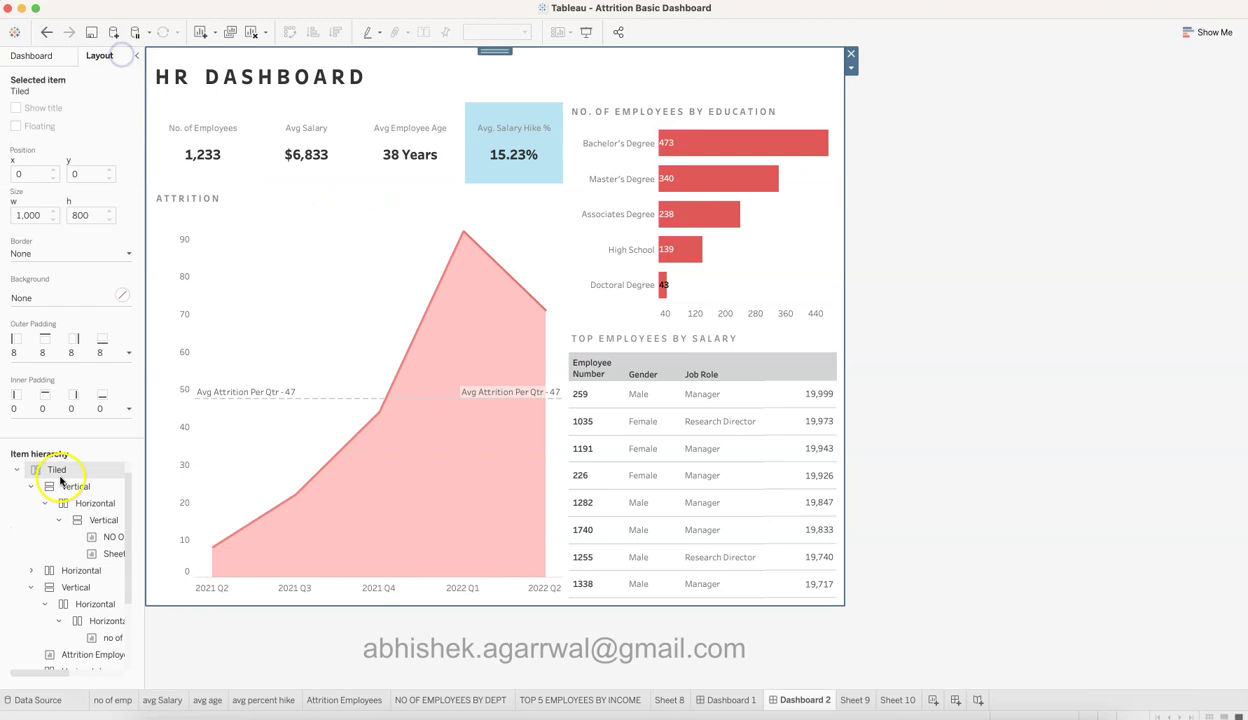
left_click(58, 588)
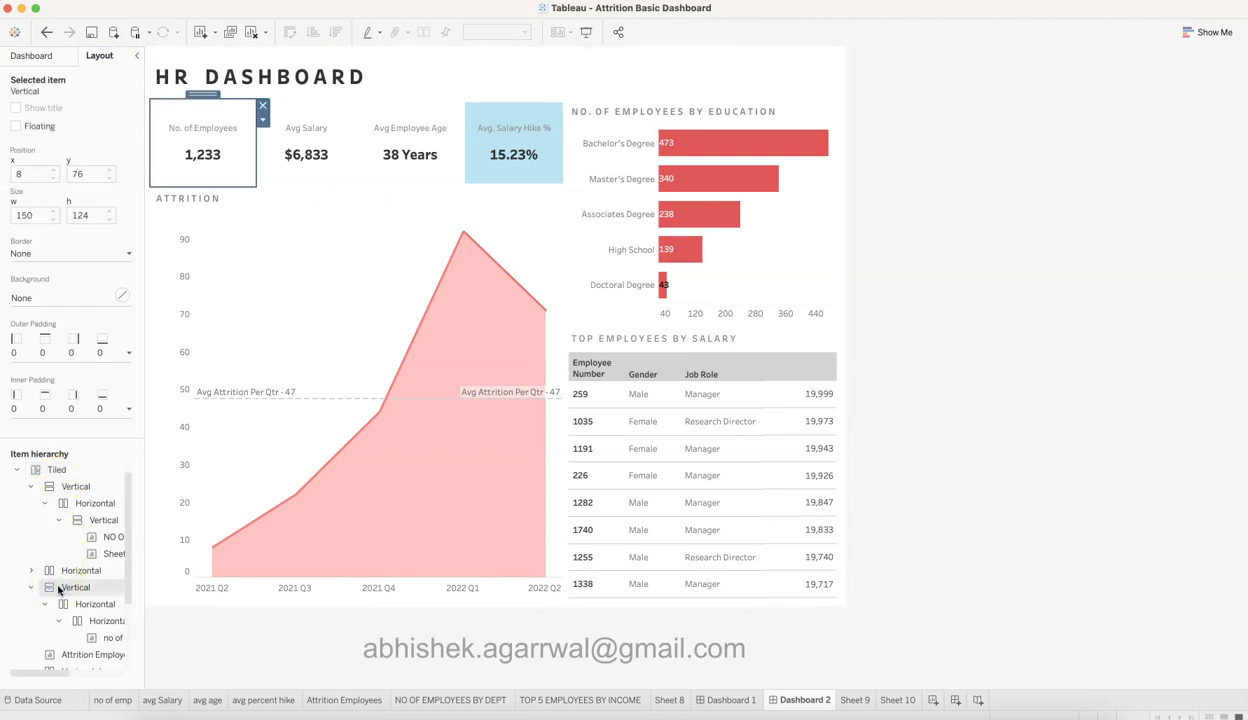
left_click(54, 570)
left_click(31, 571)
left_click(70, 622)
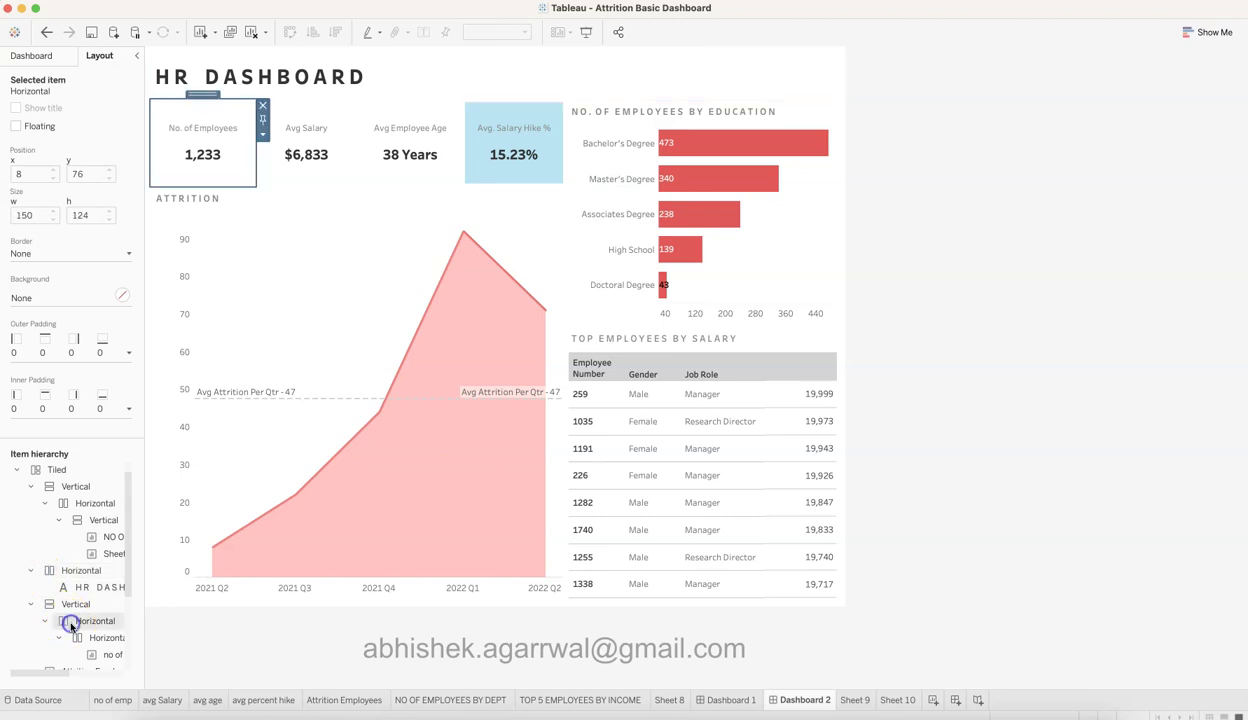
scroll(85, 638, "down", 3)
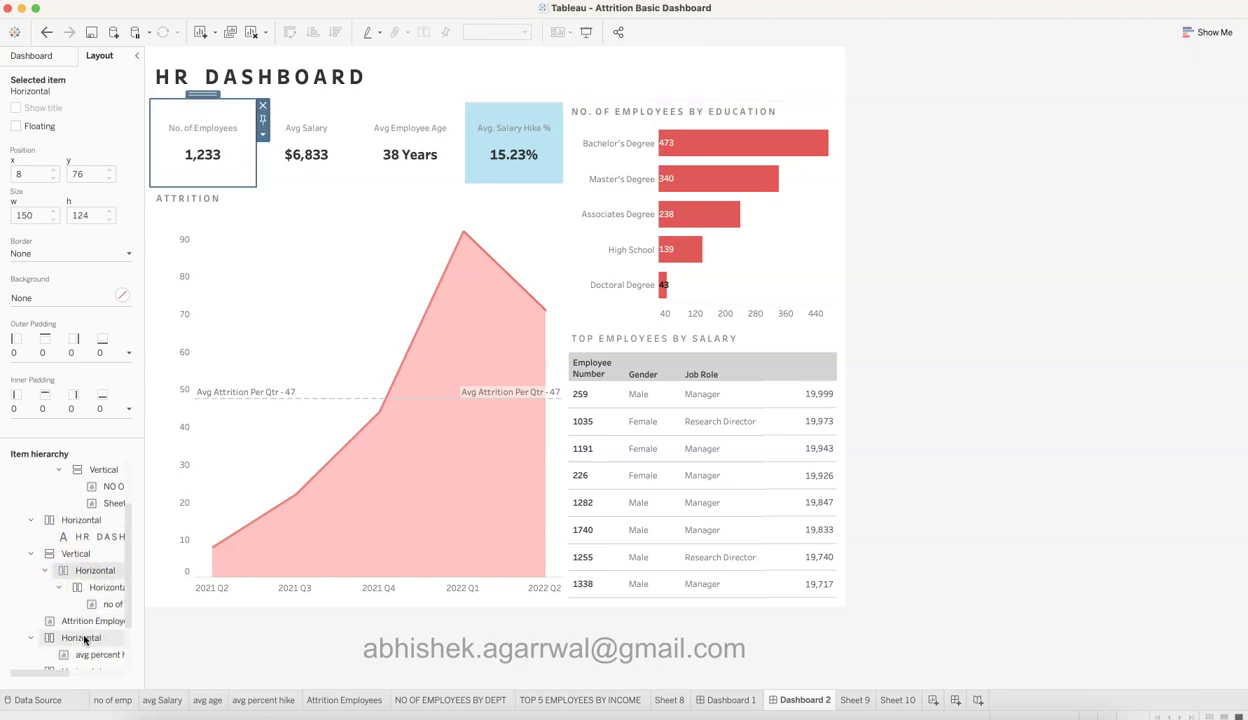
left_click(84, 640)
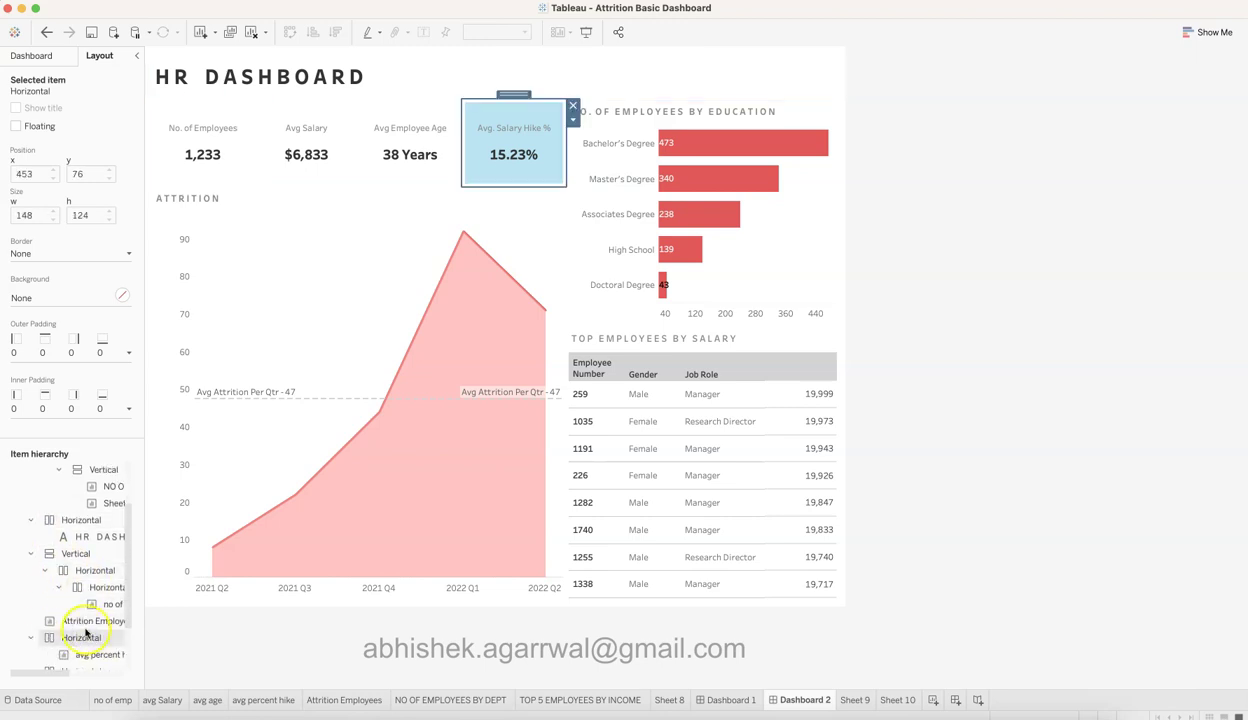
left_click(70, 553)
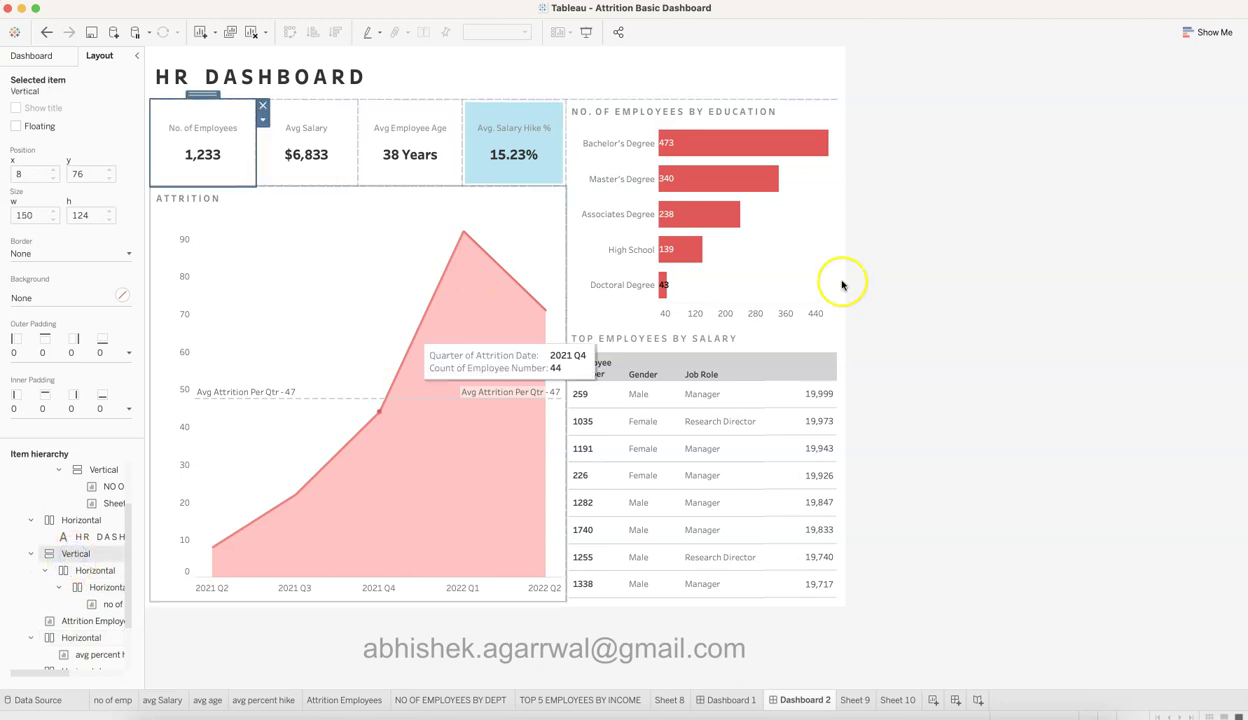
left_click(530, 140)
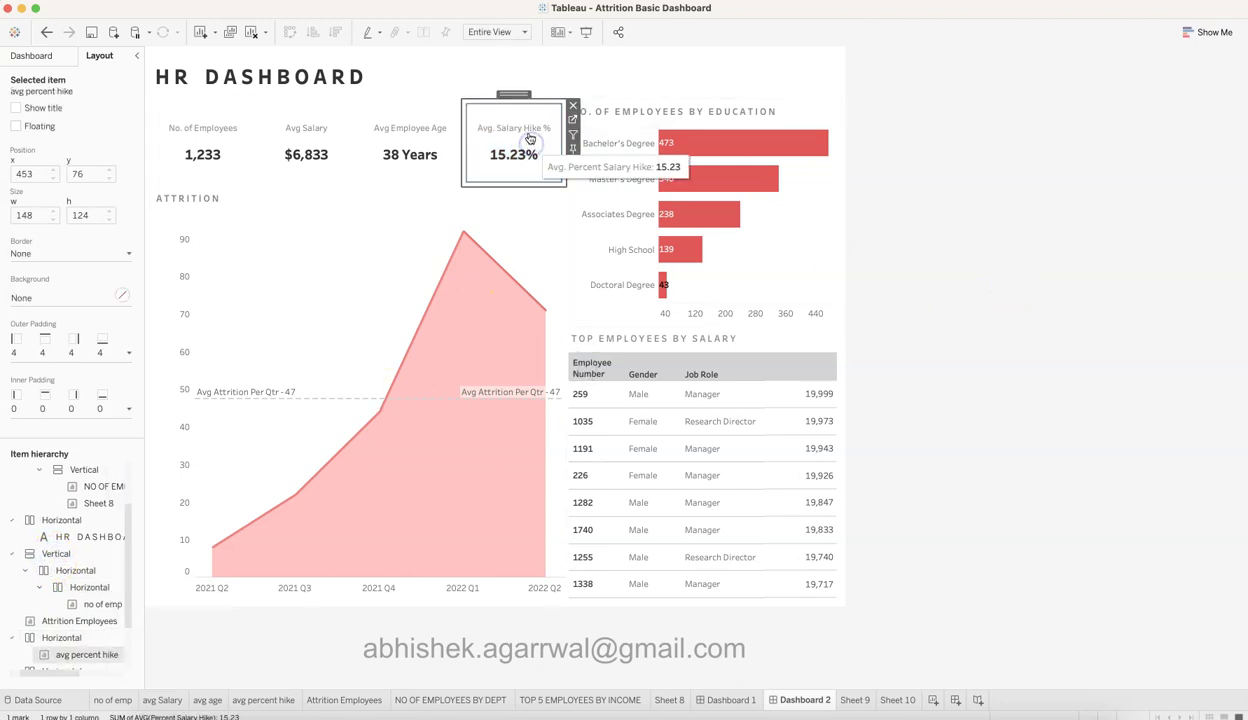
left_click(1008, 159)
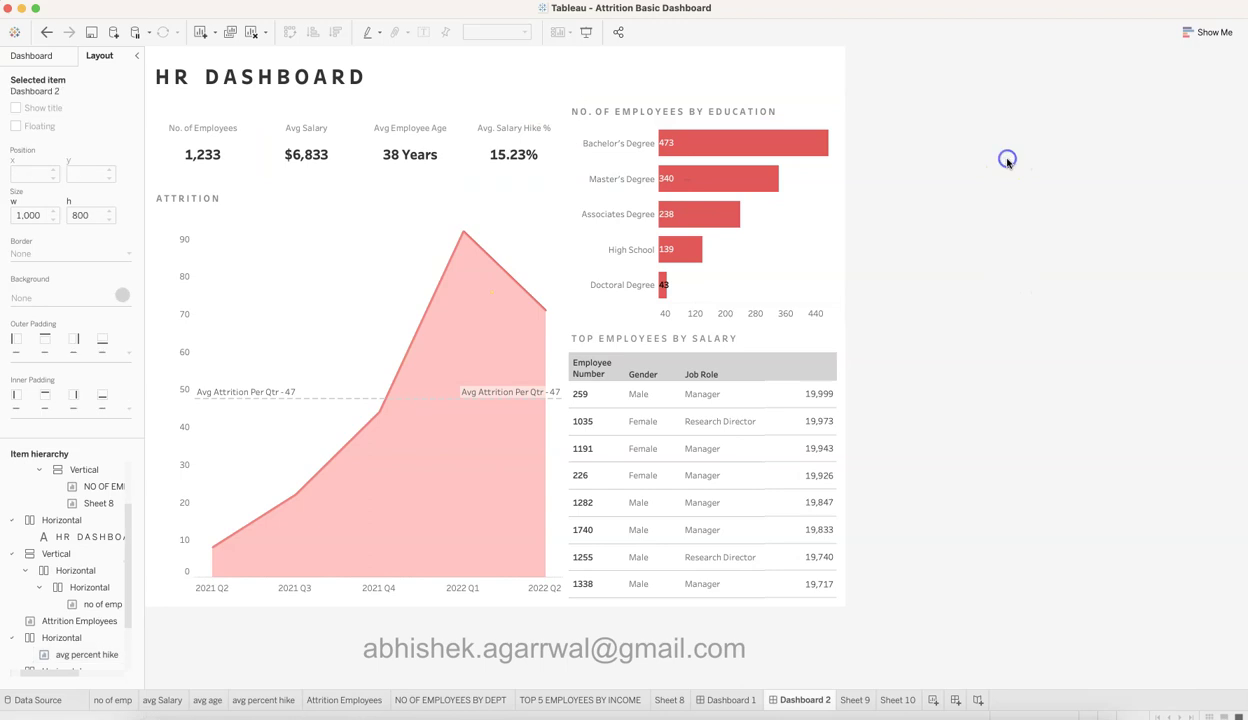
Give the outermost tiled container of the dashboard a very light blue-grey background at 90% opacity
left_click(588, 83)
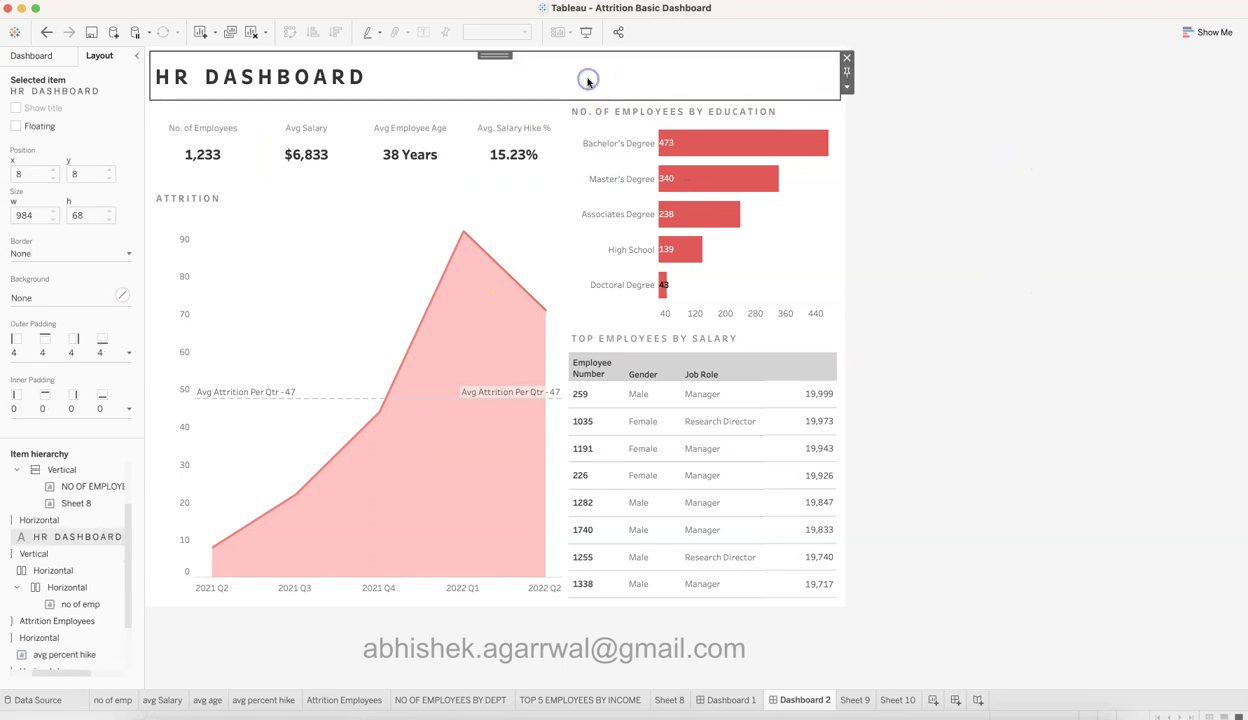
double_click(503, 55)
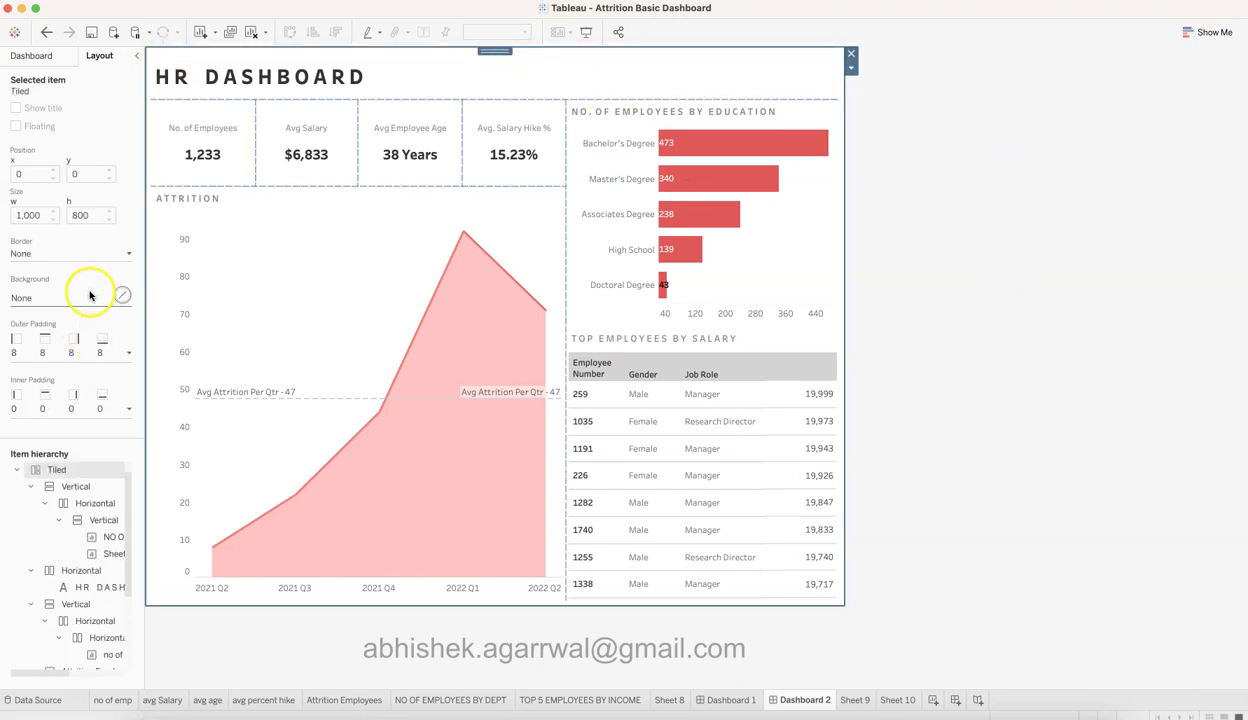
left_click(121, 295)
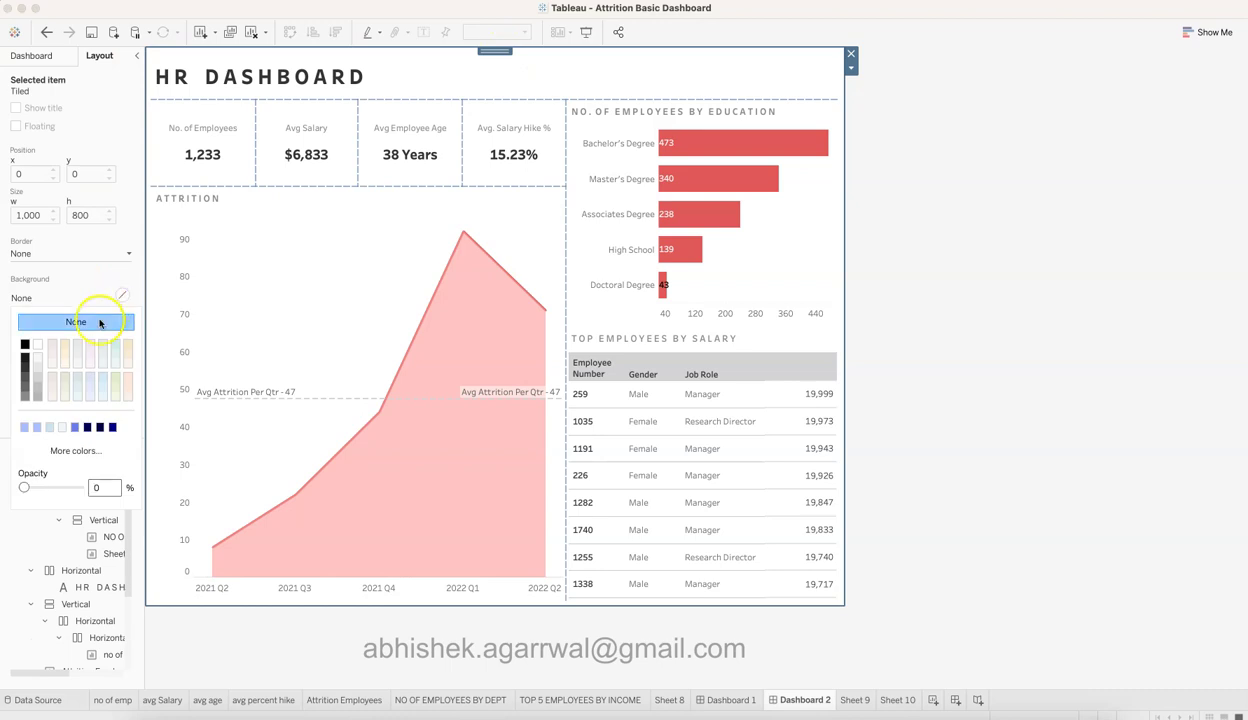
left_click(101, 369)
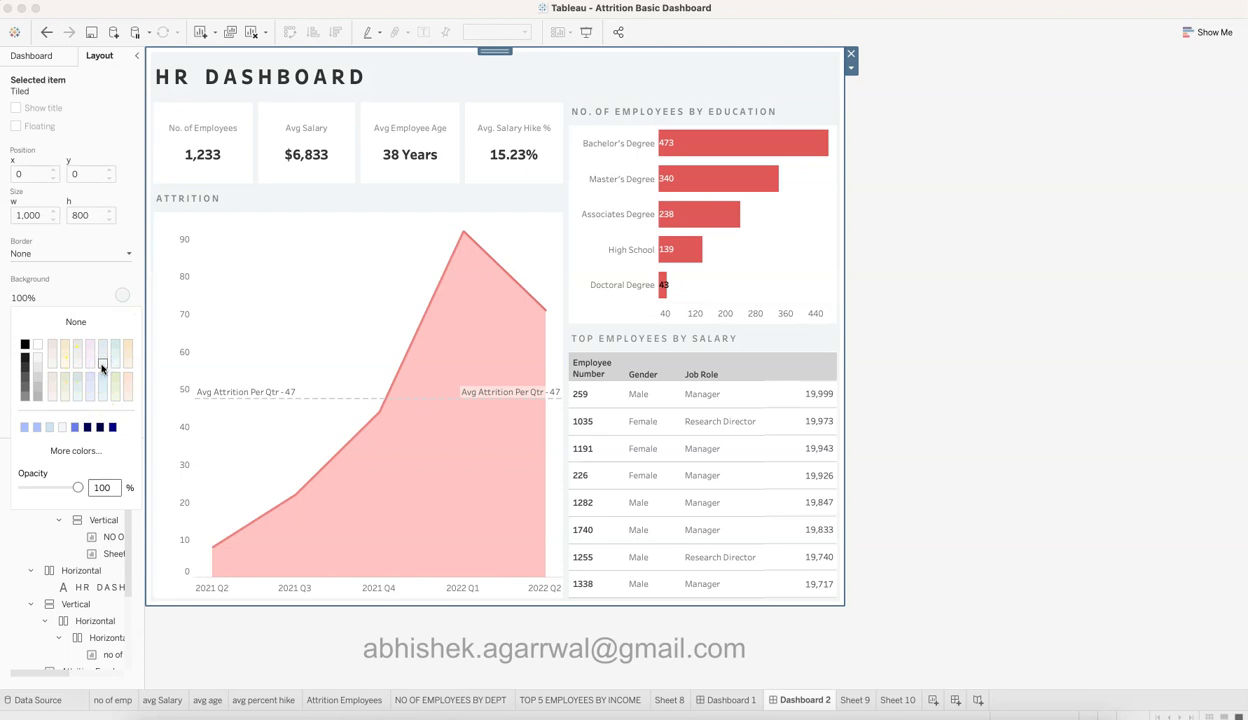
left_click(79, 486)
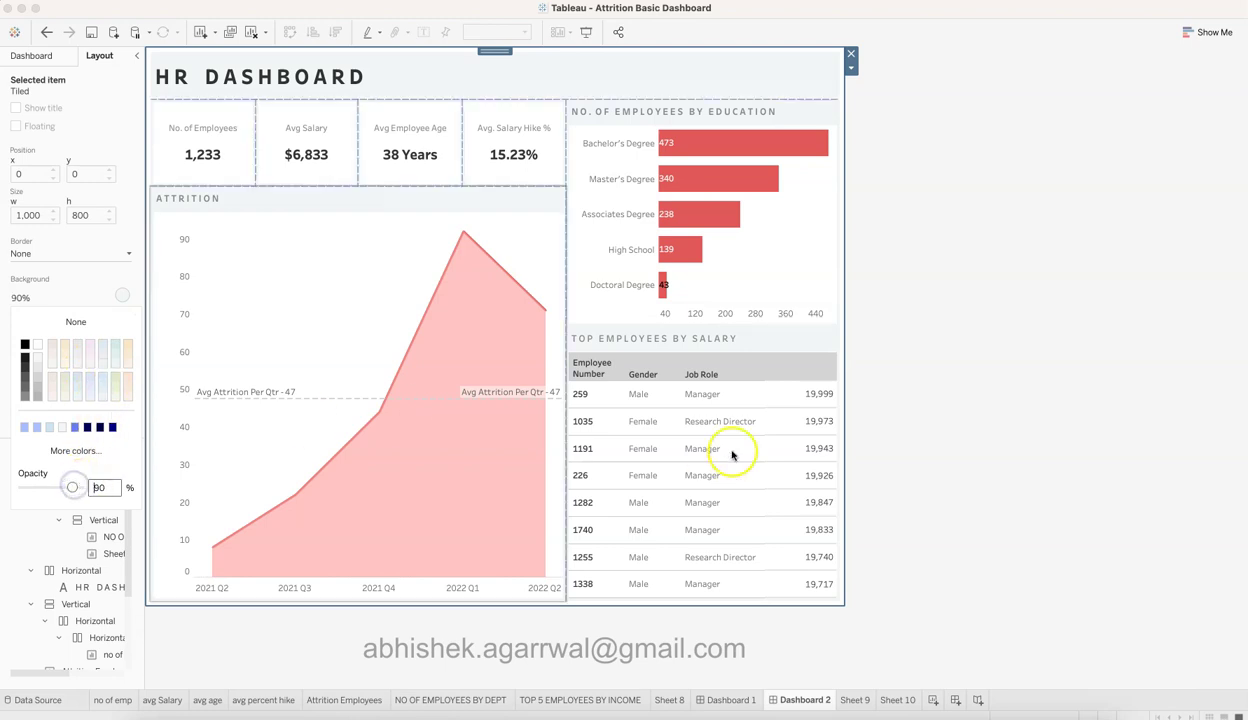
left_click(1073, 460)
Set the background of the HR DASHBOARD title text object to white
left_click(518, 79)
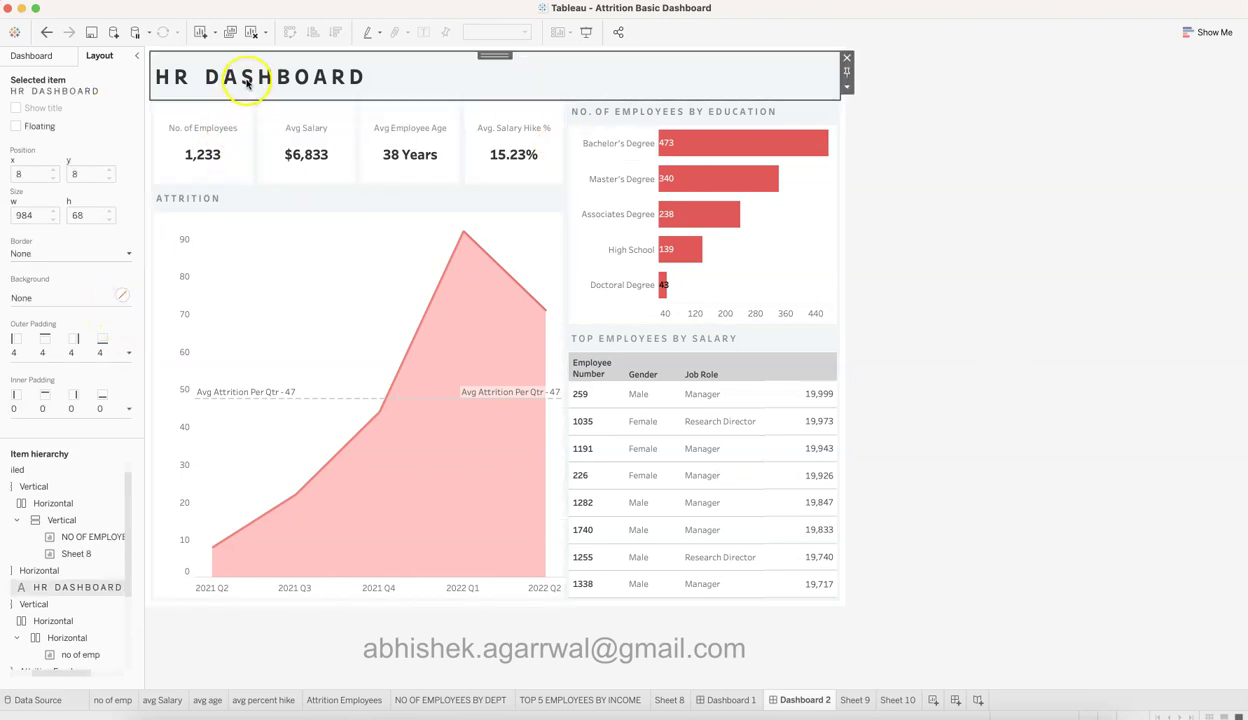
left_click(121, 295)
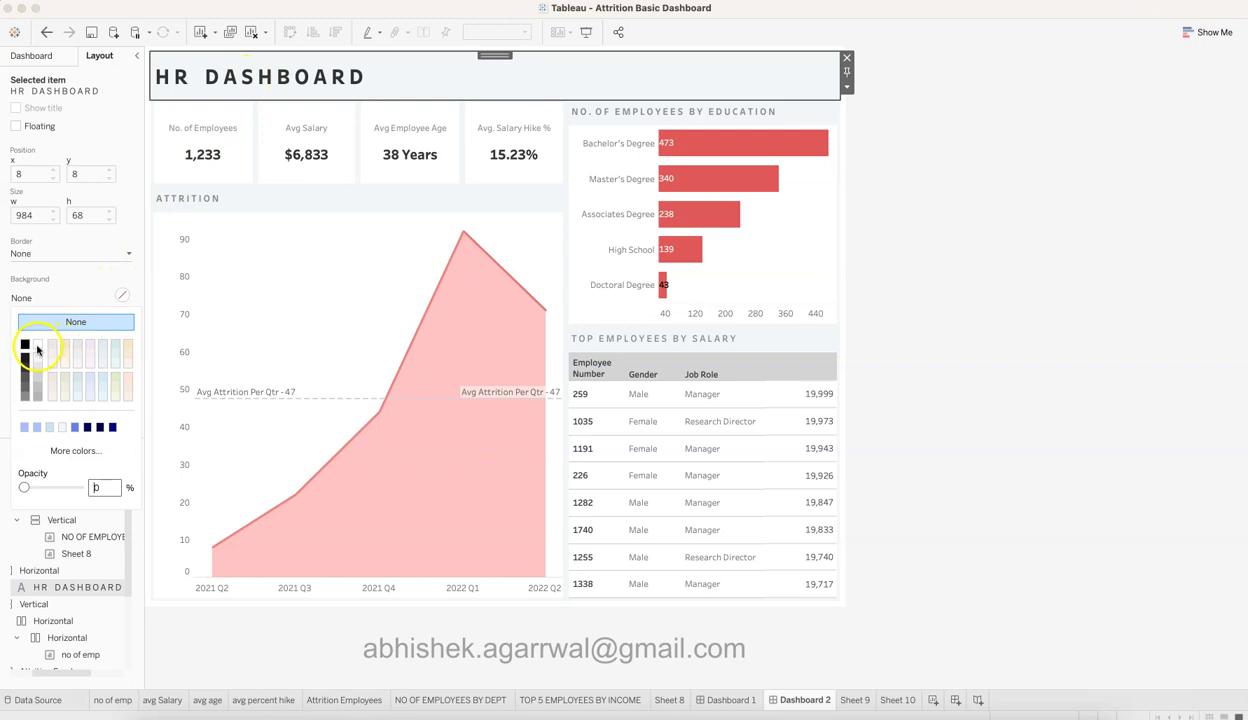
left_click(1097, 215)
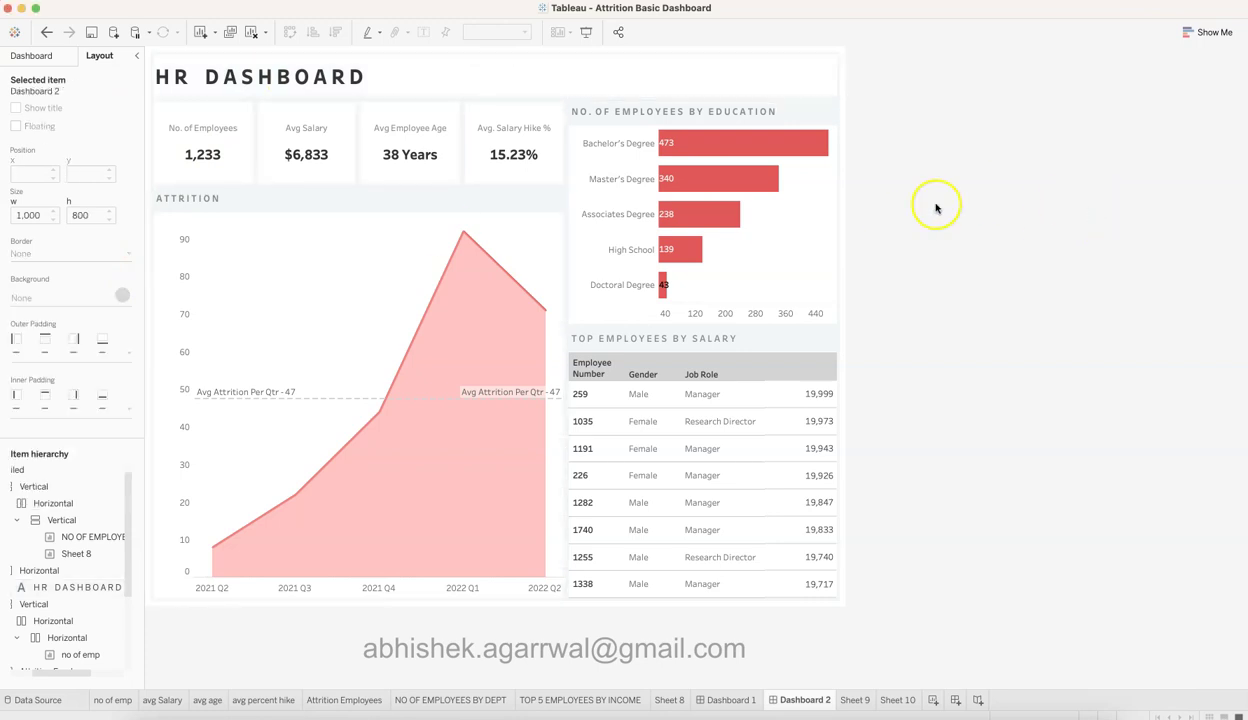
mouse_move(510, 175)
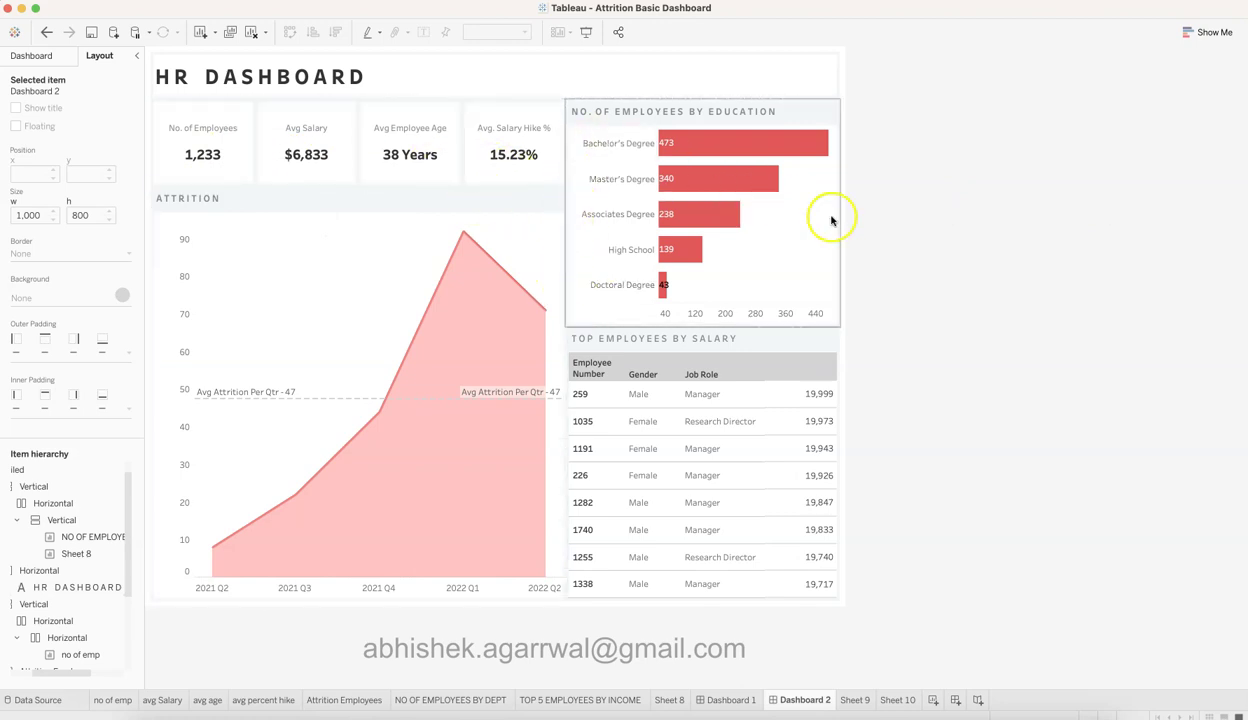
left_click(943, 410)
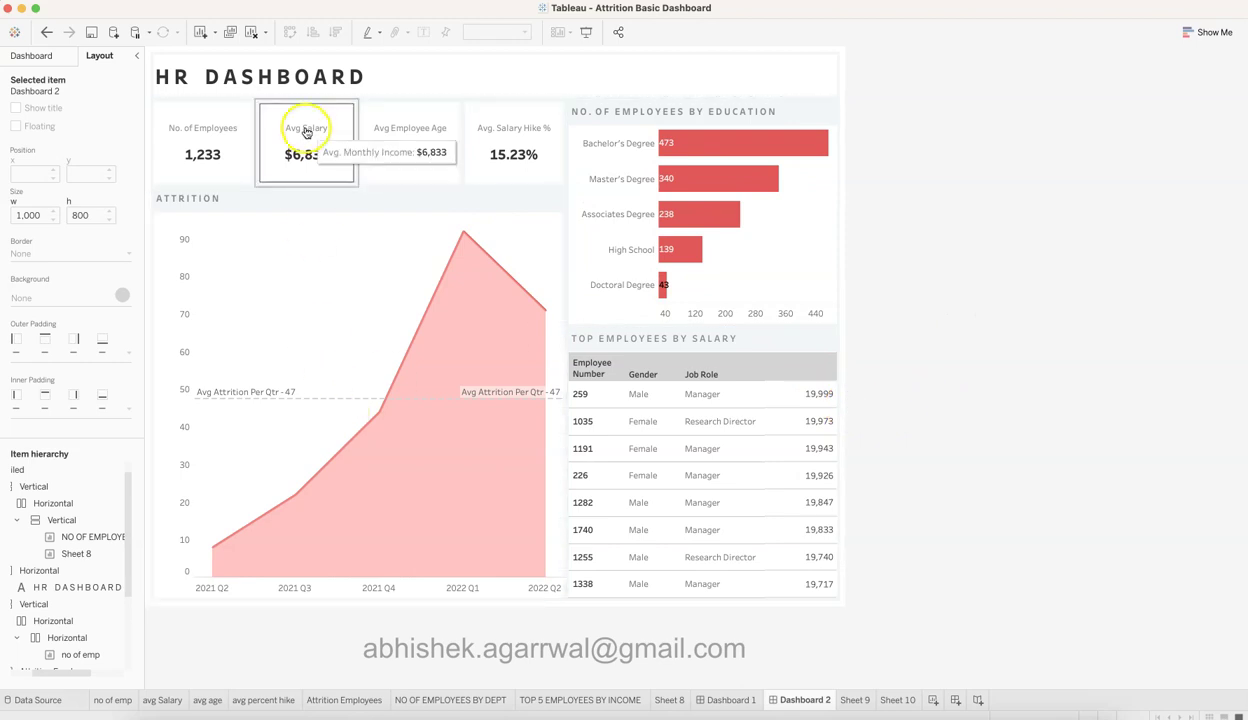
Add a tiled image object above the No. of Employees card showing people.png, fitted and centered
left_click(53, 57)
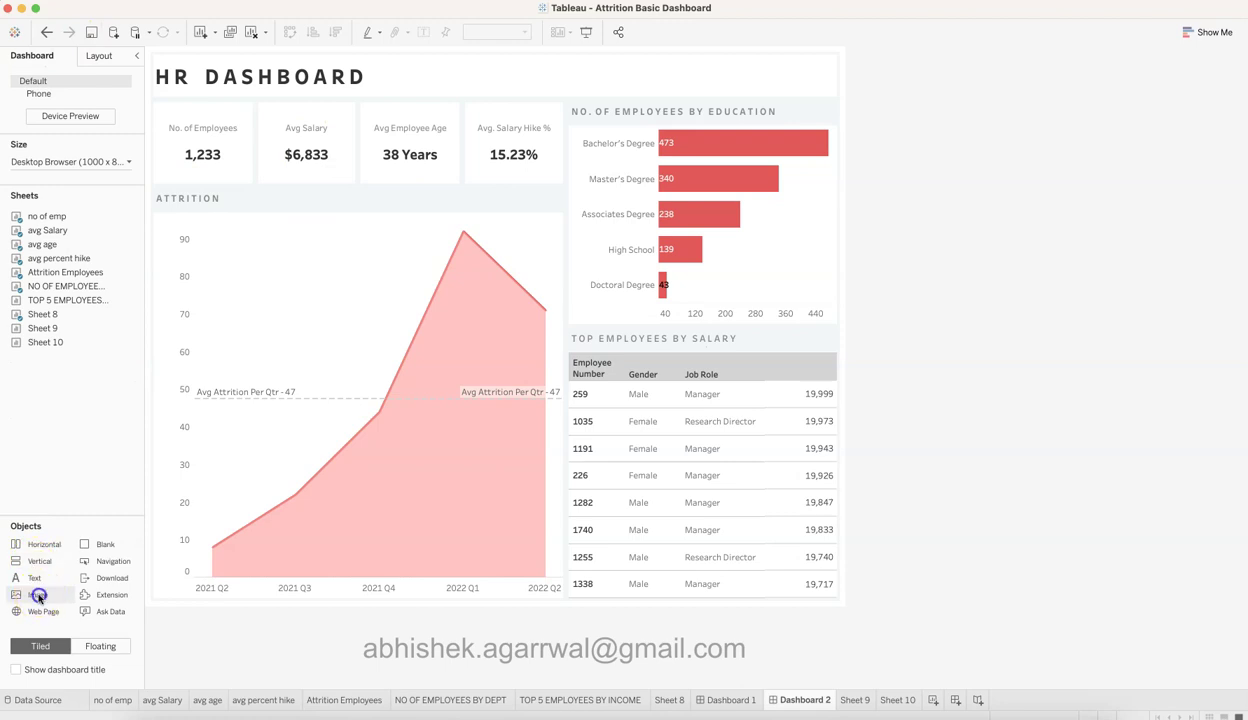
left_click(203, 122)
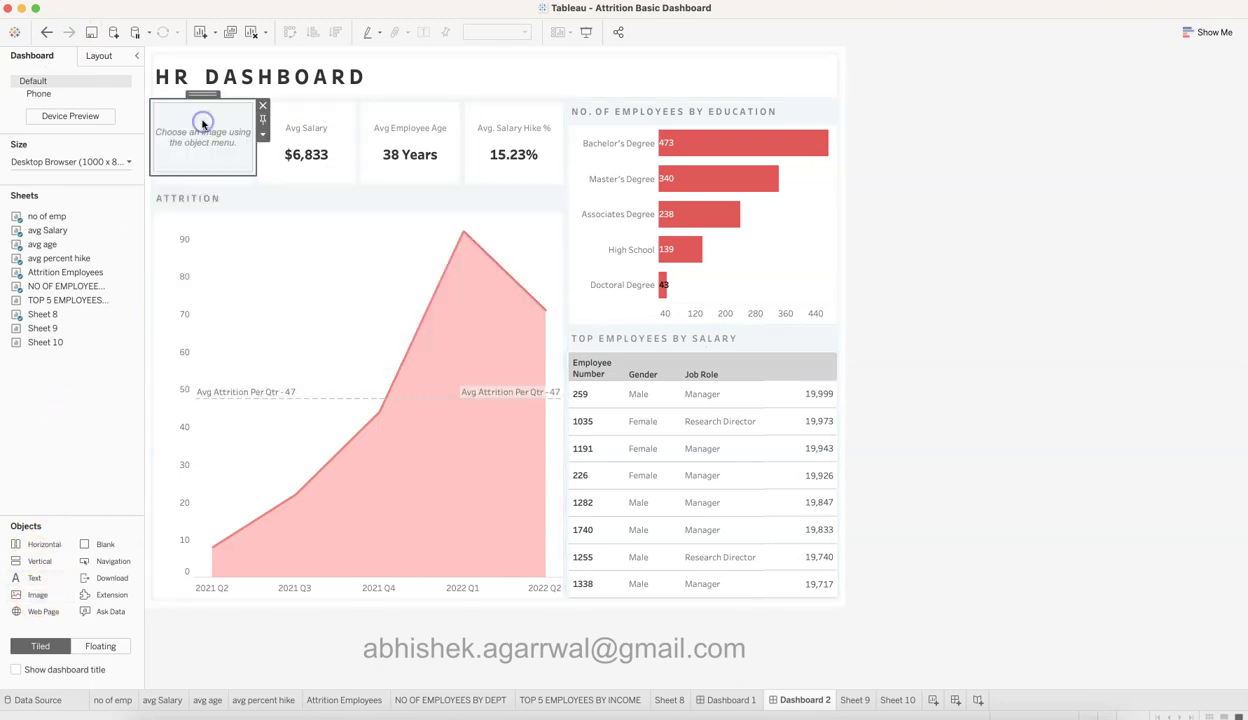
double_click(243, 150)
left_click(534, 351)
left_click(692, 302)
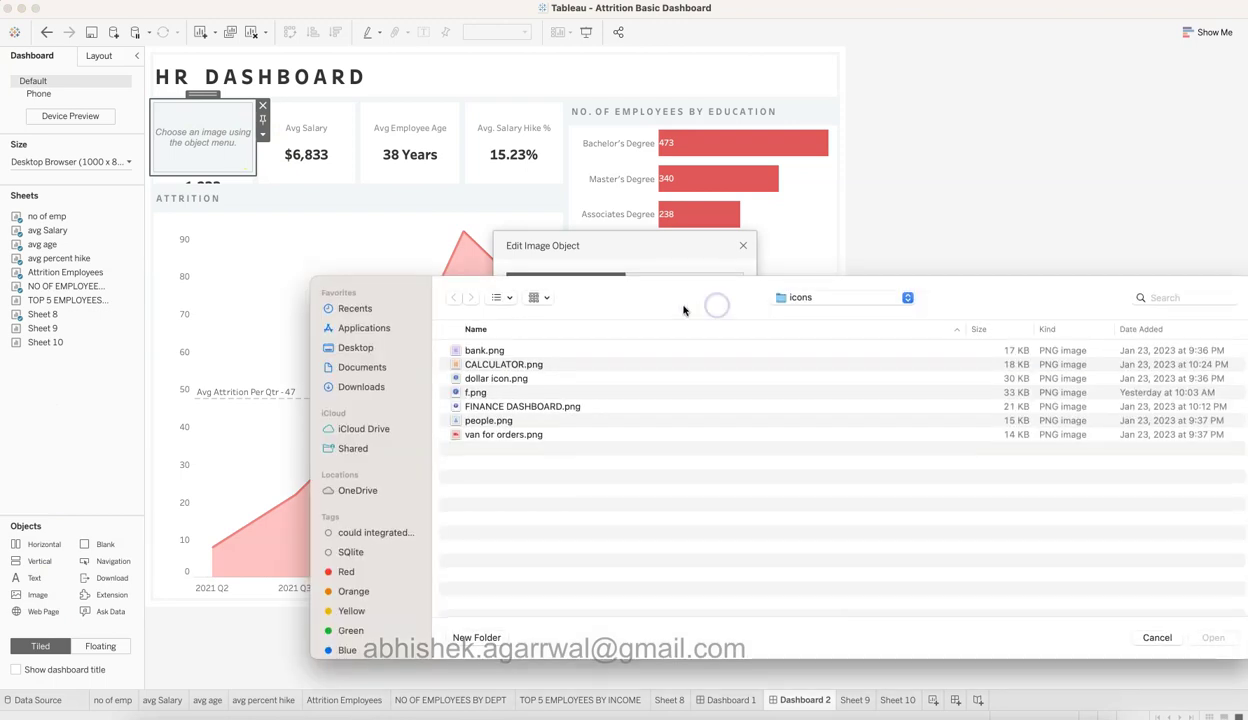
double_click(489, 421)
left_click(708, 490)
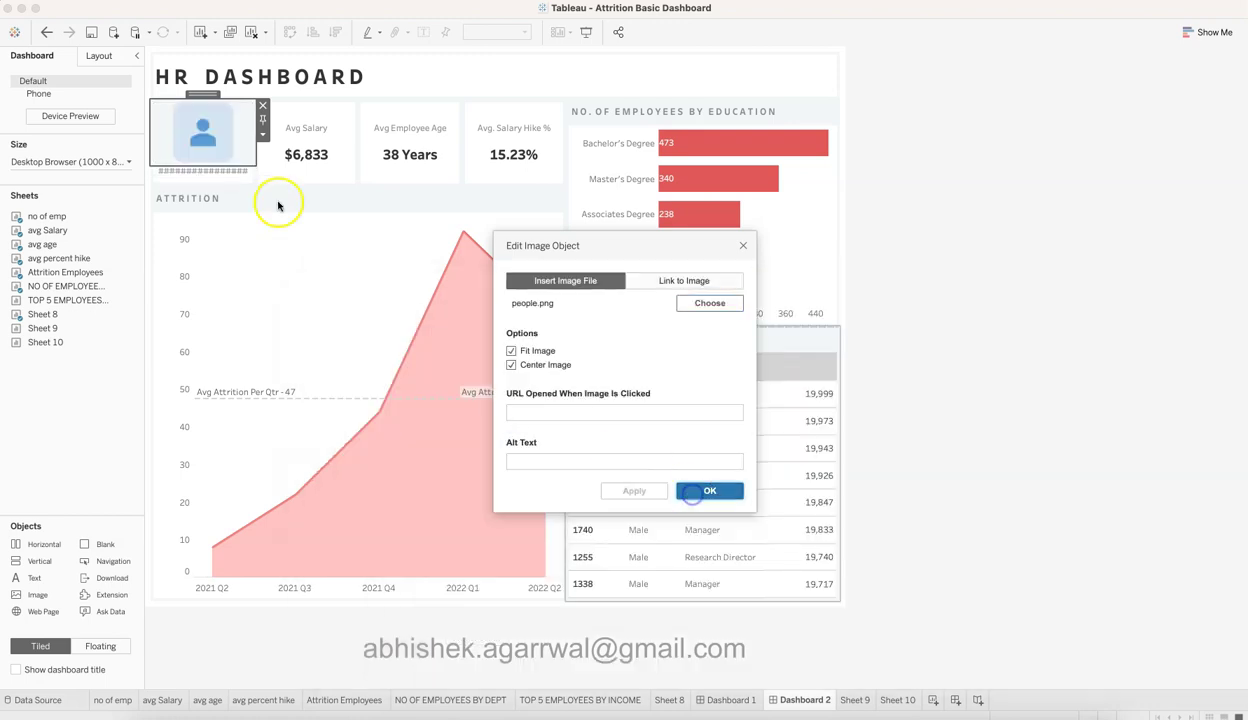
Reduce the people icon's height to about 49 px and give its image object a white background
left_click_drag(241, 164, 241, 125)
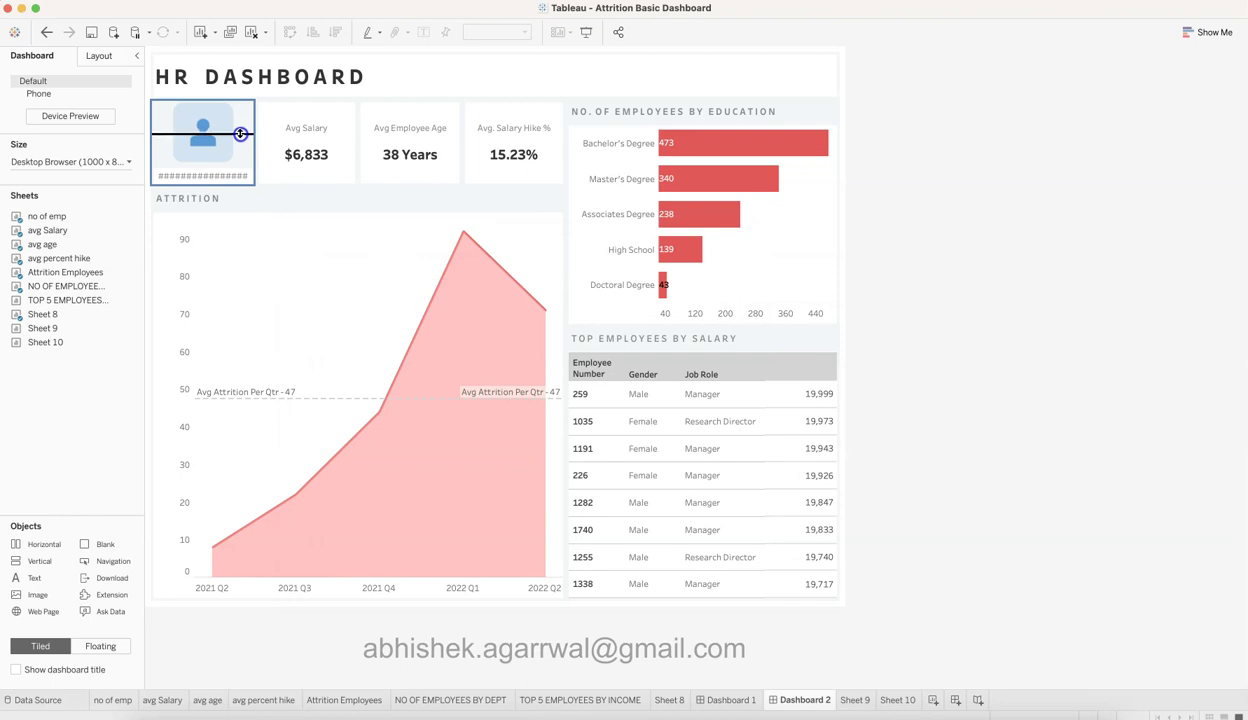
left_click_drag(240, 133, 237, 120)
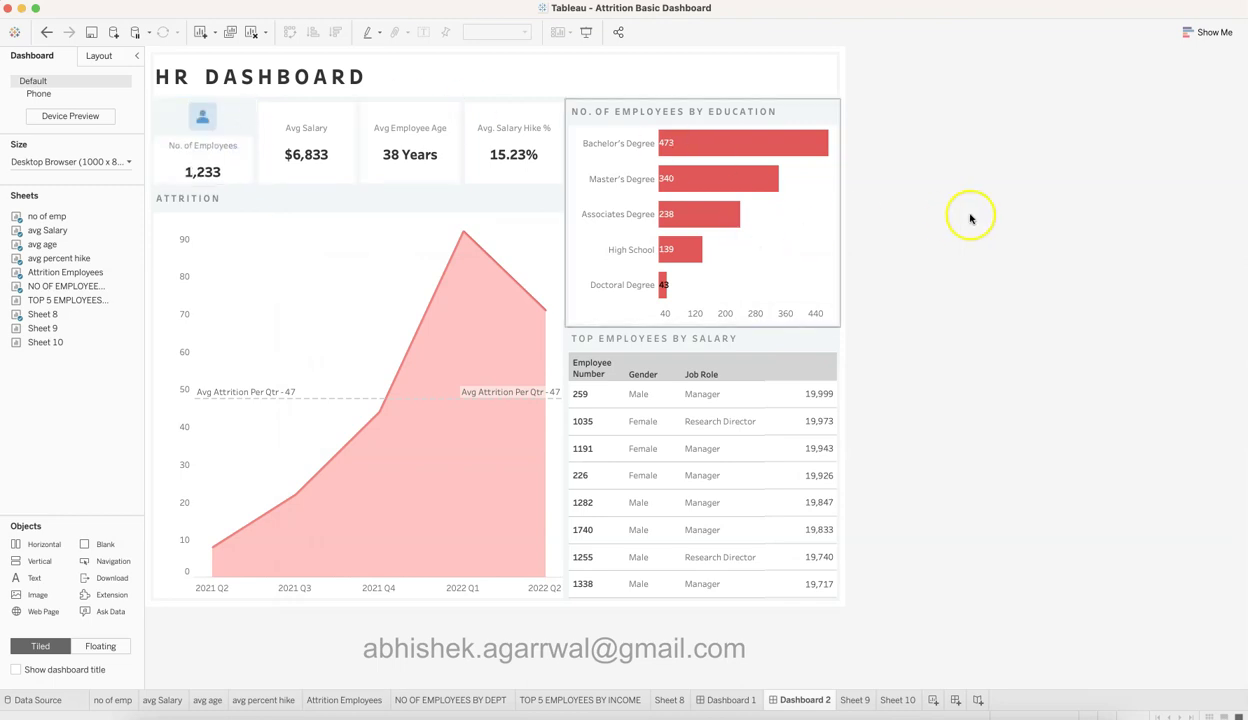
left_click(240, 119)
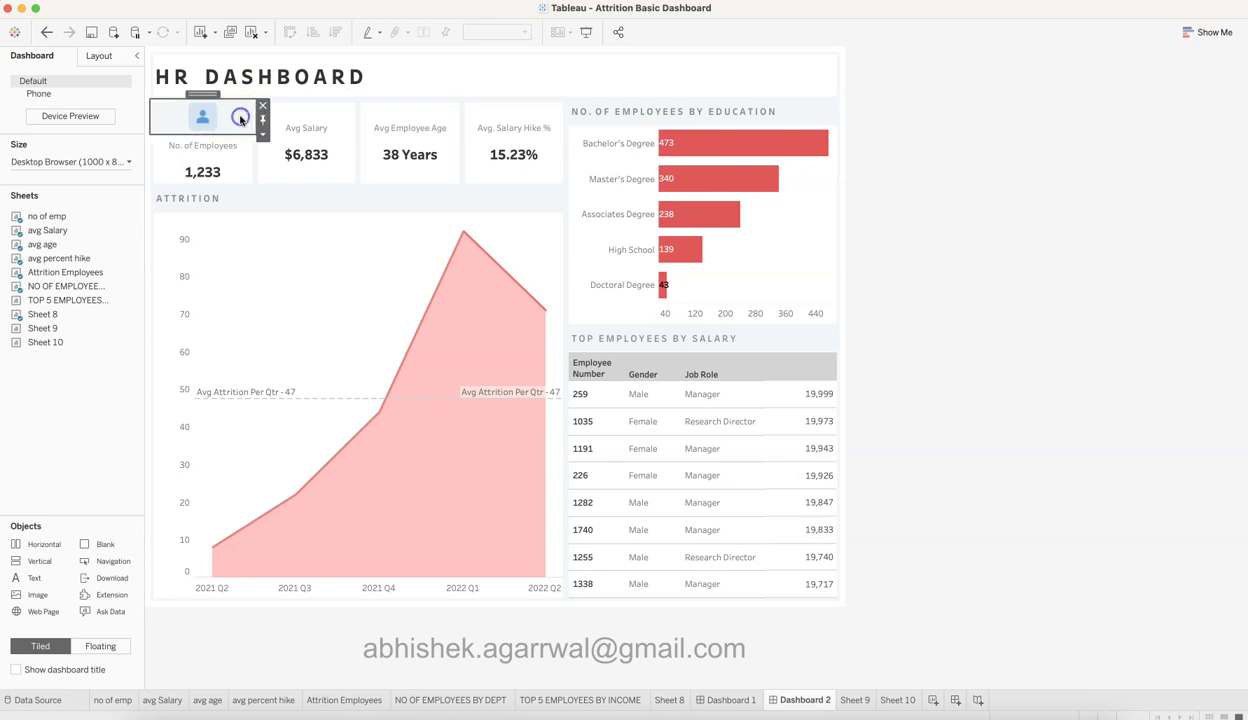
left_click(99, 55)
left_click(121, 297)
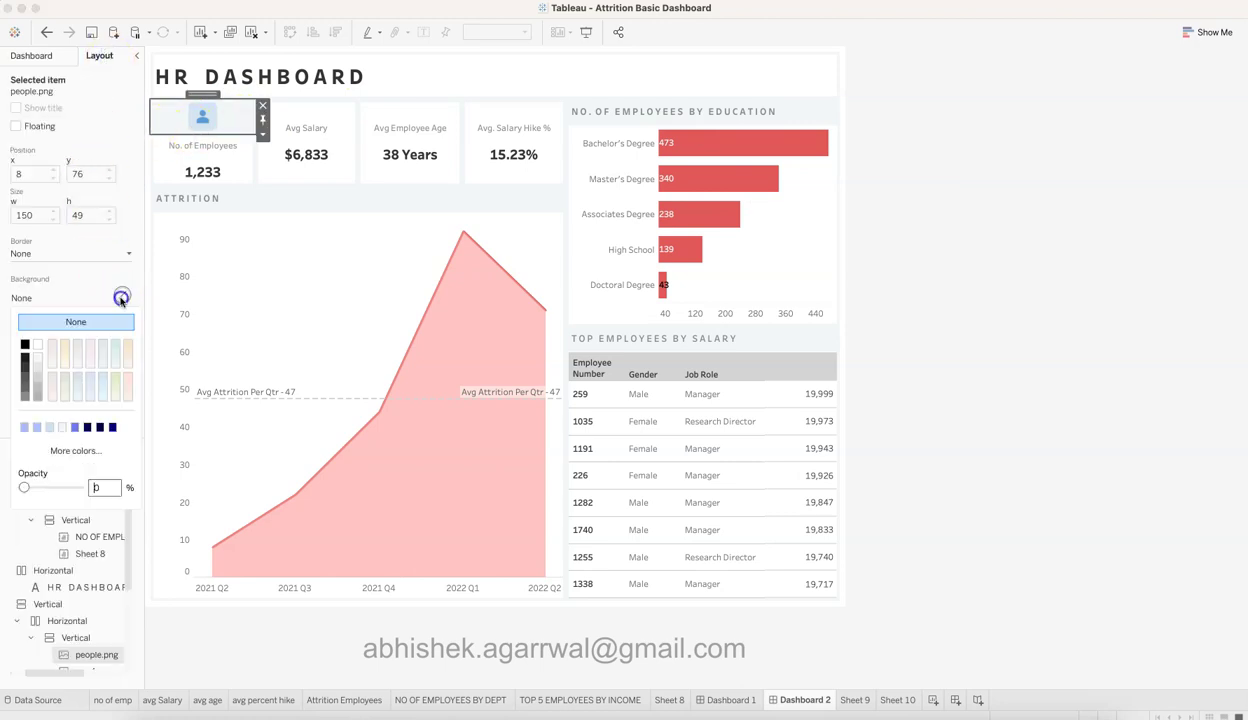
left_click(38, 343)
left_click(1109, 343)
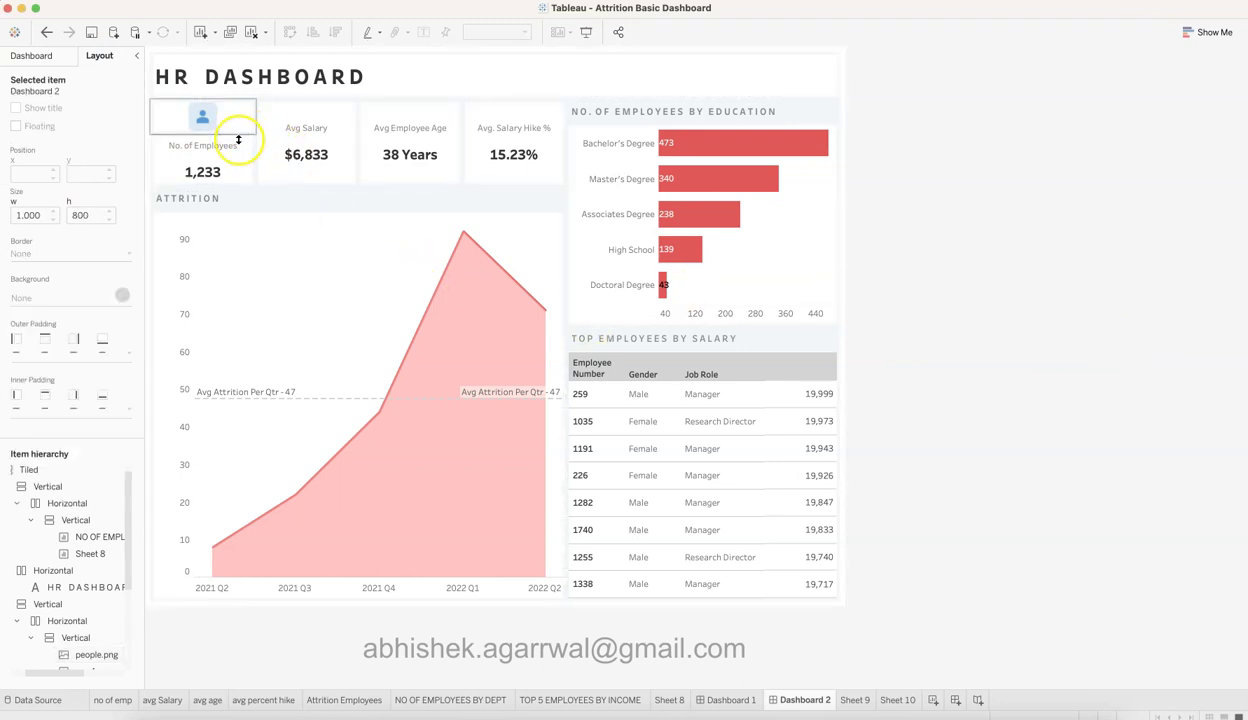
Compare the KPI cards with Dashboard 1 and set the people icon's outer padding on Dashboard 2 to 0 on all sides
mouse_move(502, 497)
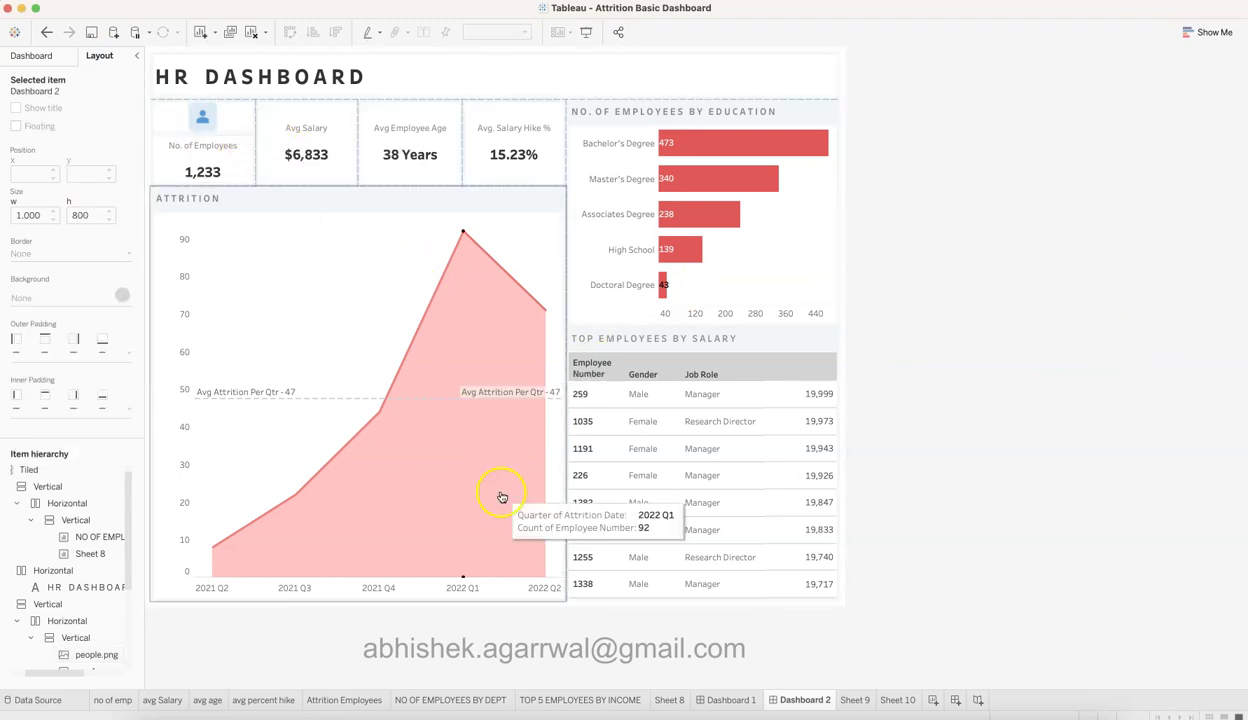
left_click(738, 698)
mouse_move(238, 125)
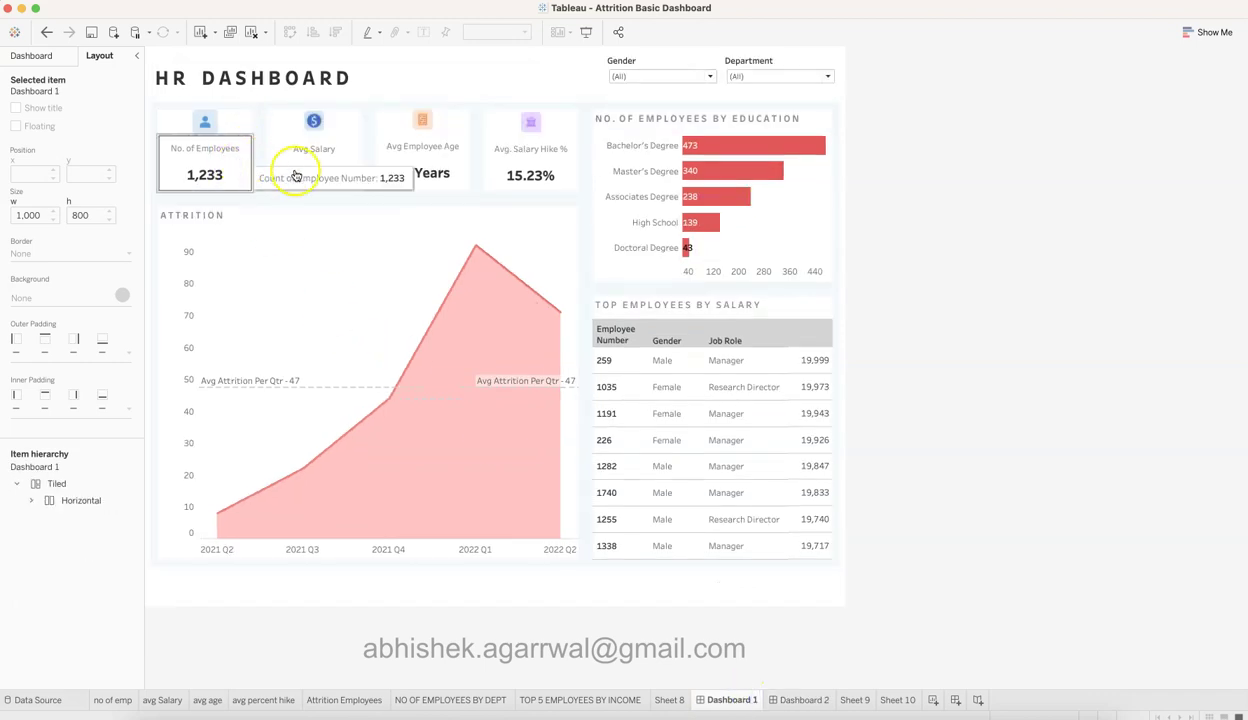
left_click(806, 702)
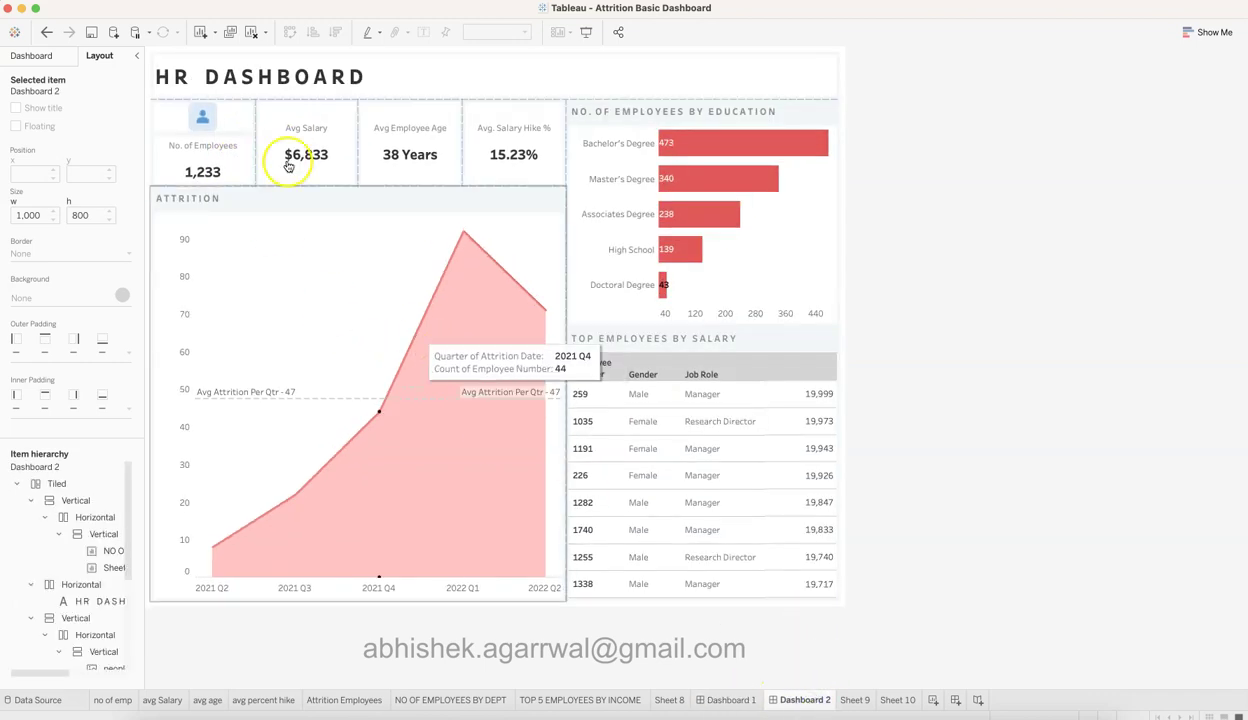
left_click(240, 110)
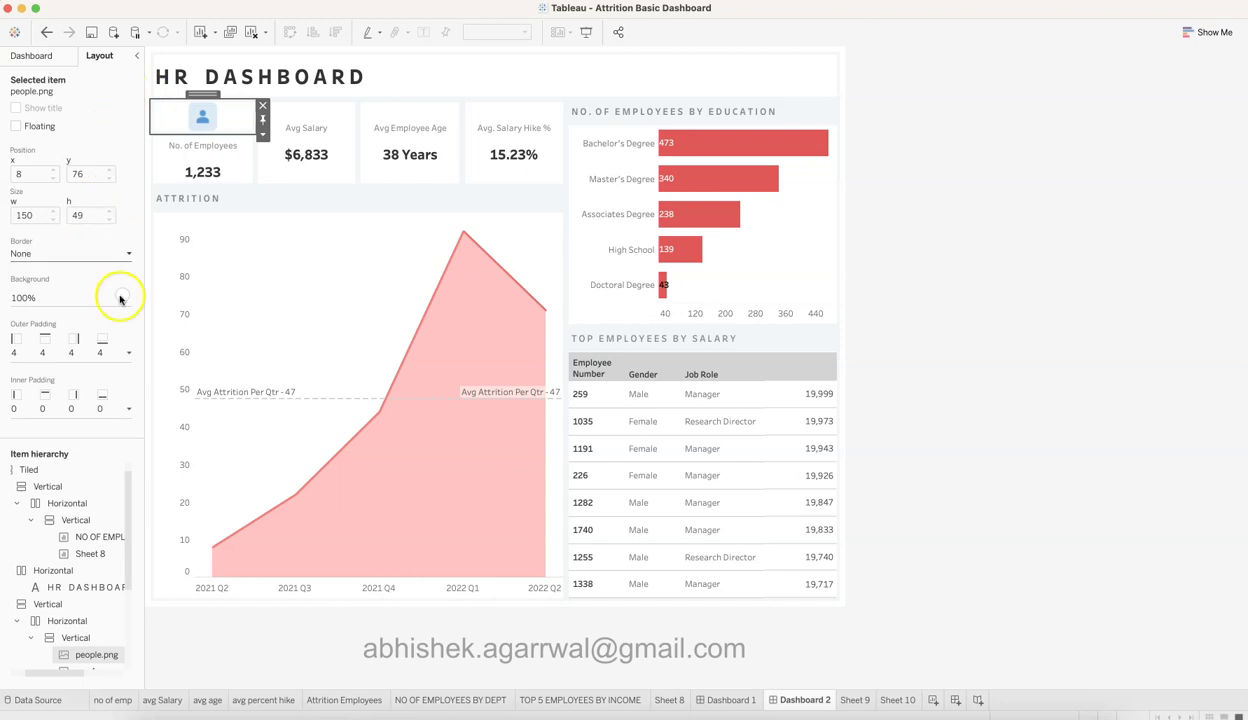
left_click(128, 352)
left_click_drag(81, 404, 3, 404)
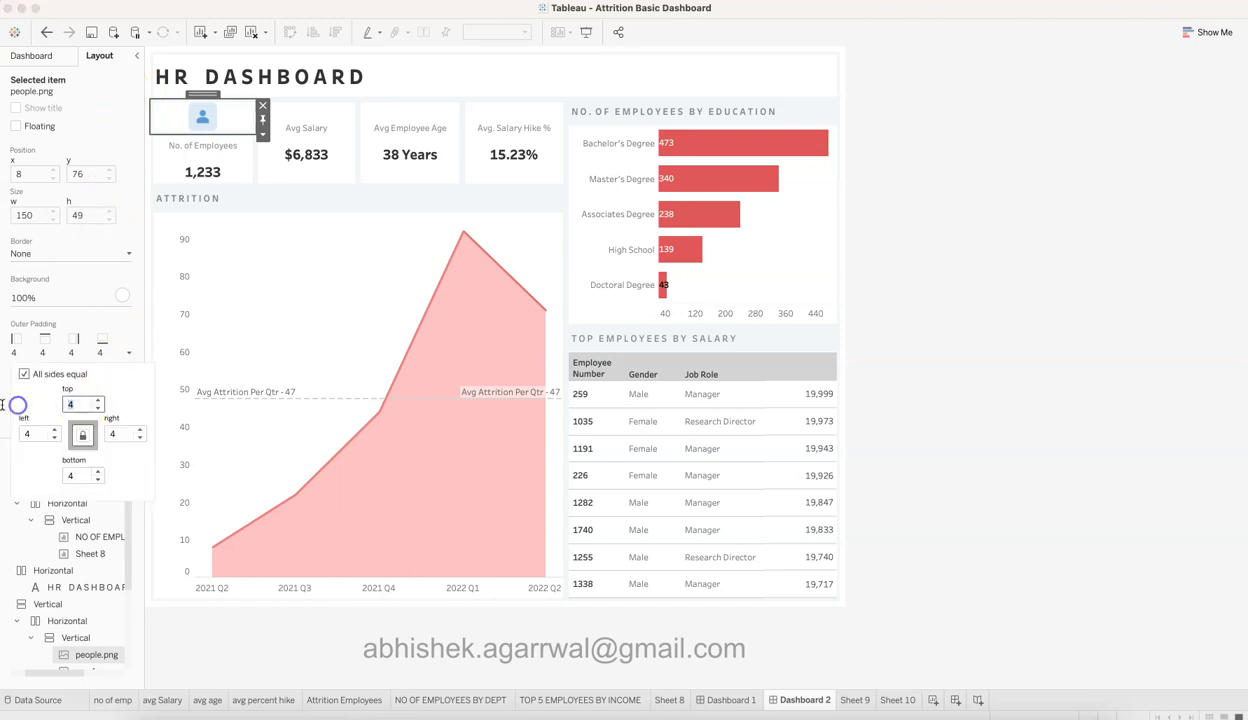
type("0")
key("Tab")
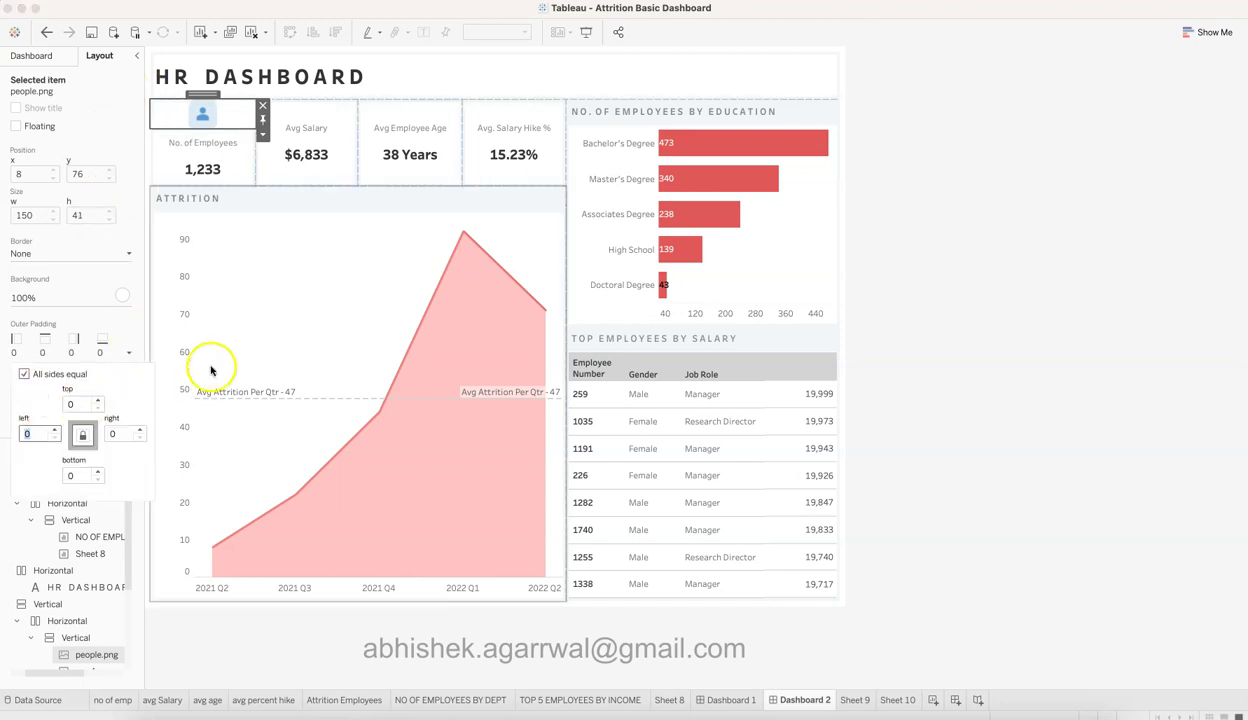
Remove the outer padding on all sides of the No. of Employees card below the people icon
left_click(240, 152)
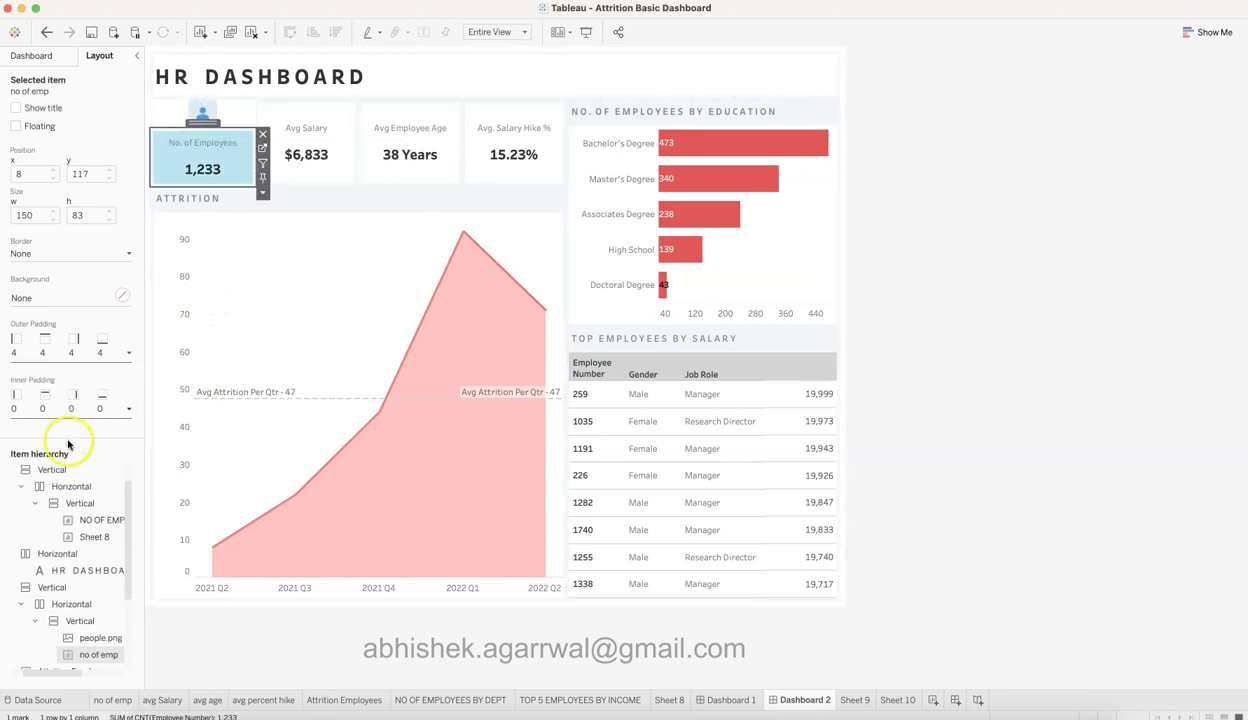
left_click(128, 353)
left_click_drag(75, 404, 17, 405)
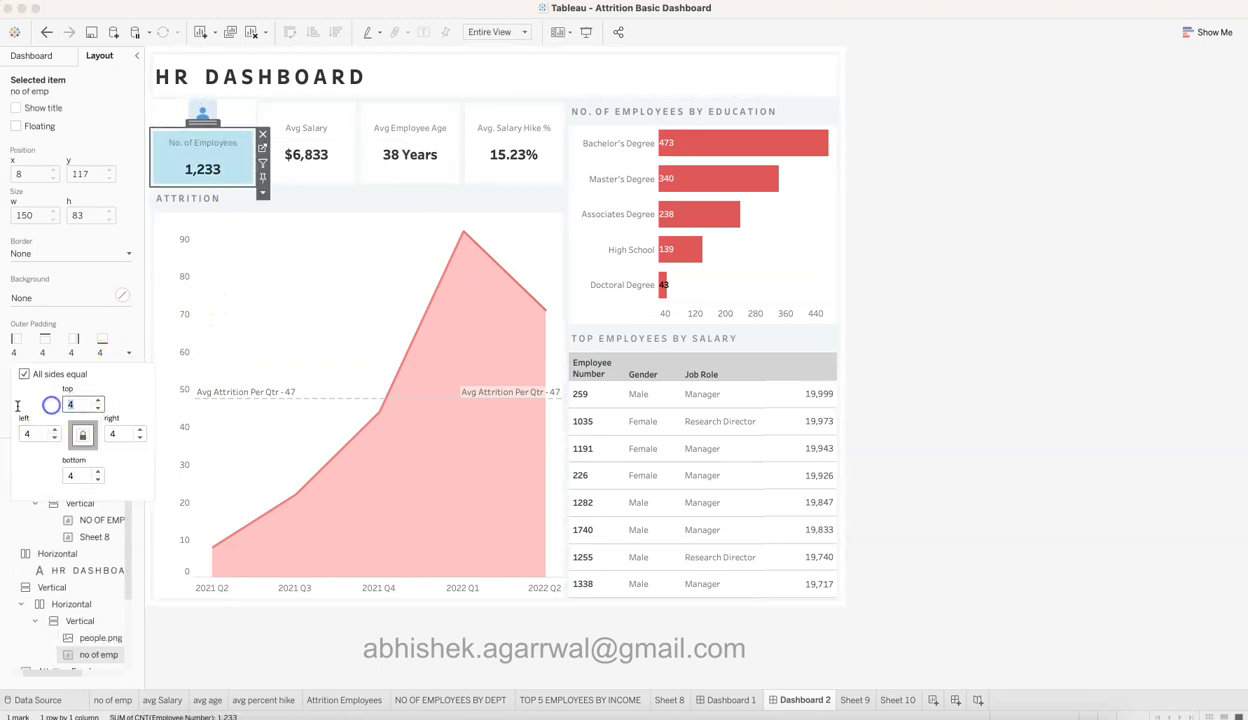
left_click(1009, 337)
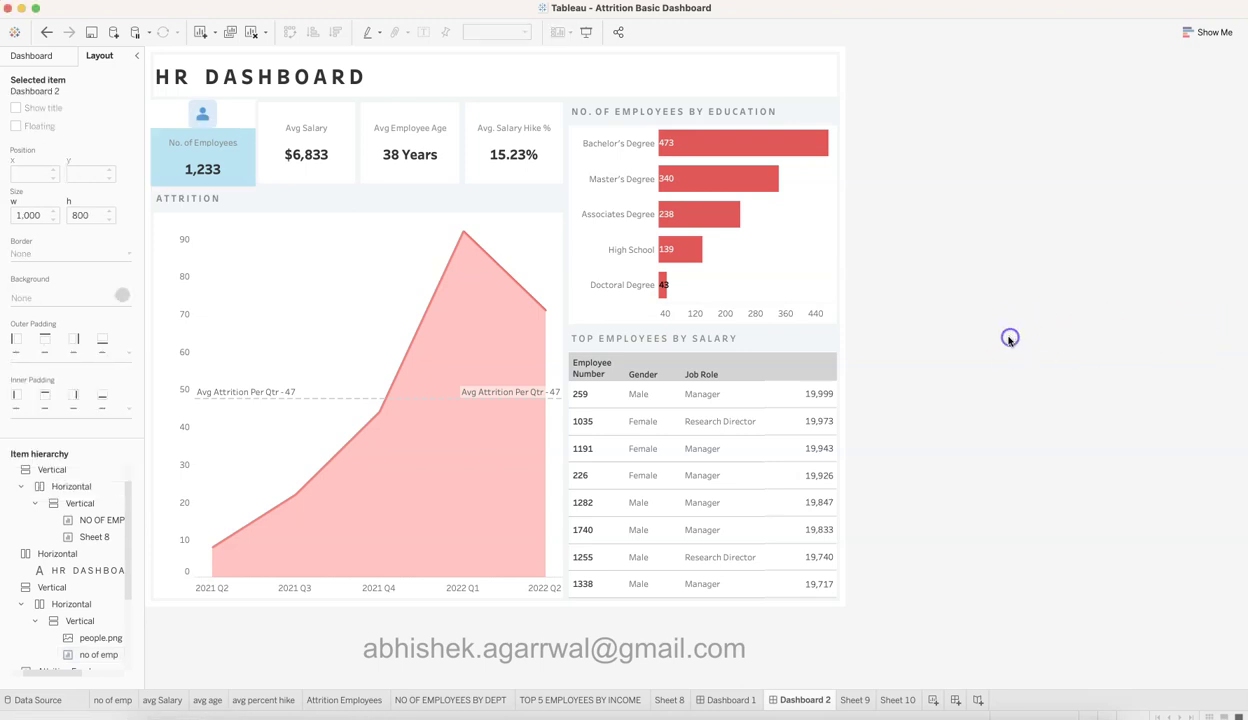
left_click(250, 157)
left_click(1089, 296)
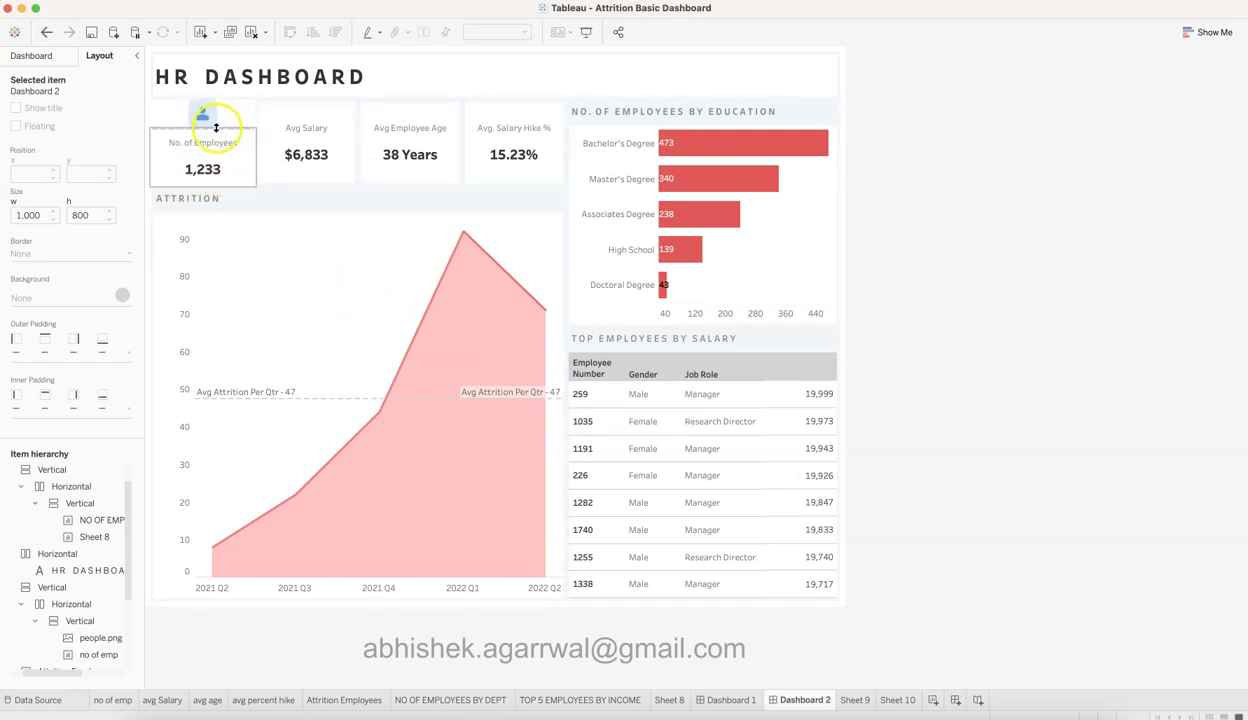
Add a tiled image object above the Avg Salary card showing dollar icon.png, fitted and centered
left_click(48, 55)
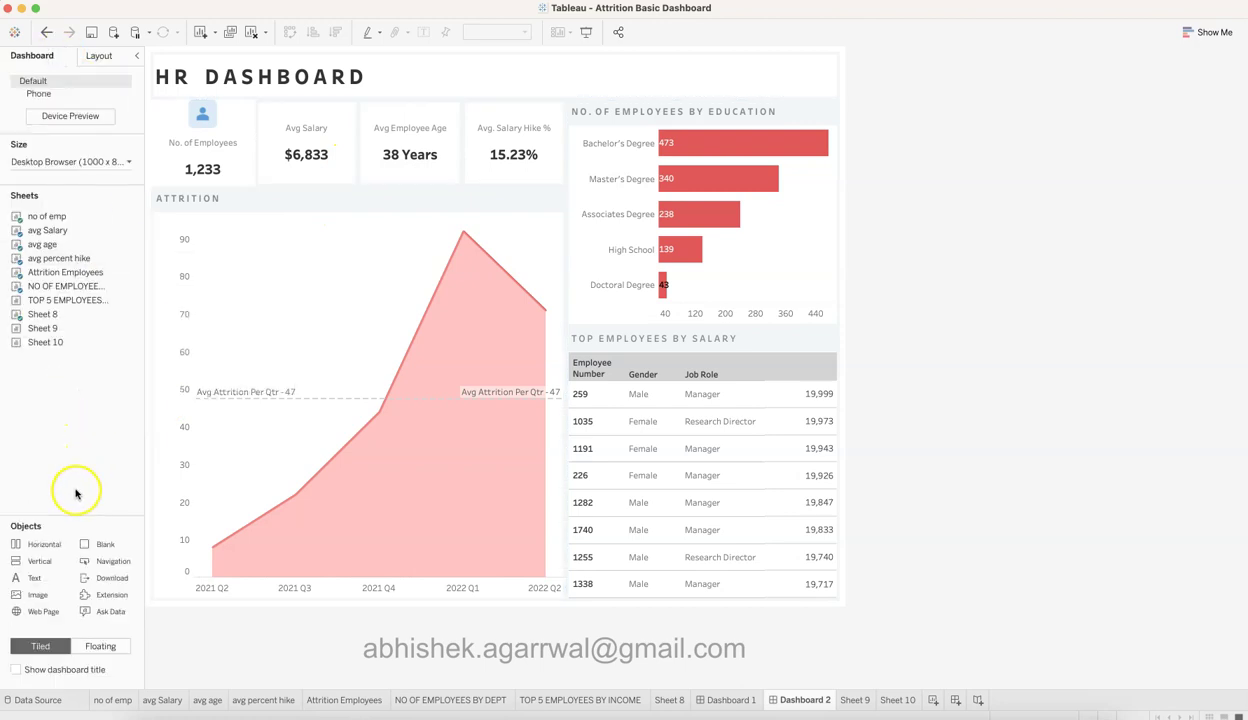
left_click_drag(44, 595, 310, 124)
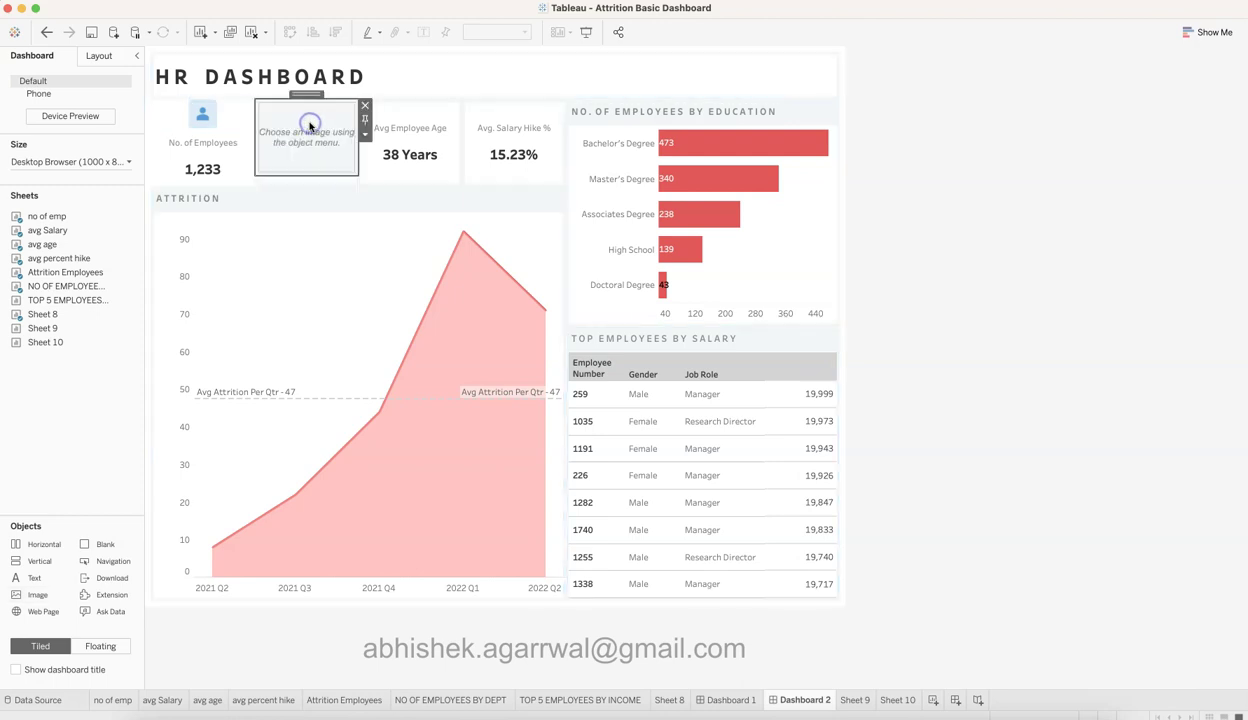
double_click(340, 158)
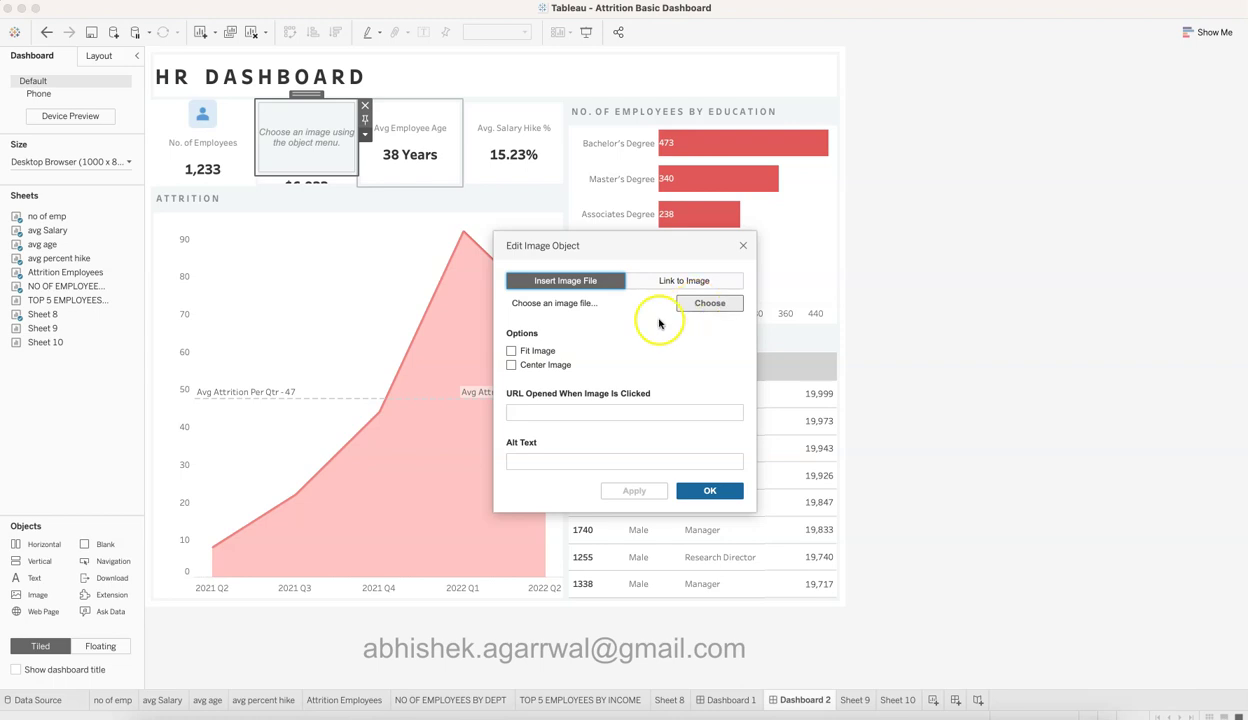
left_click(547, 353)
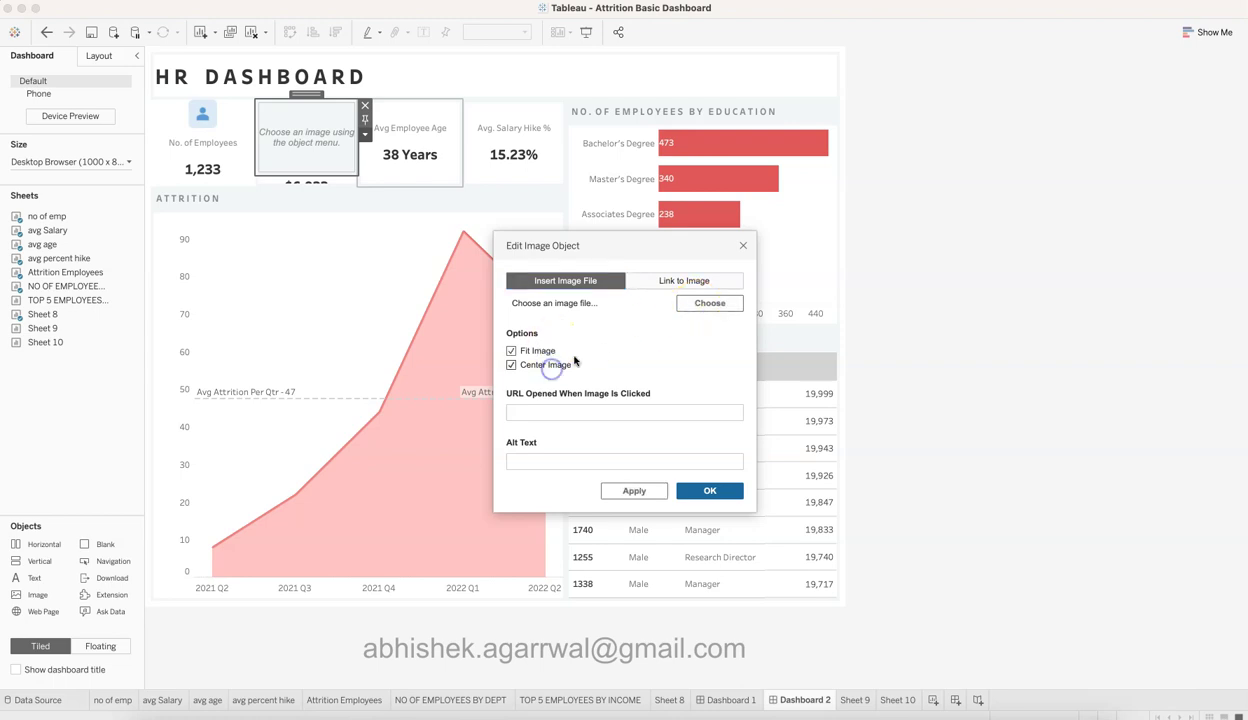
left_click(712, 302)
double_click(496, 380)
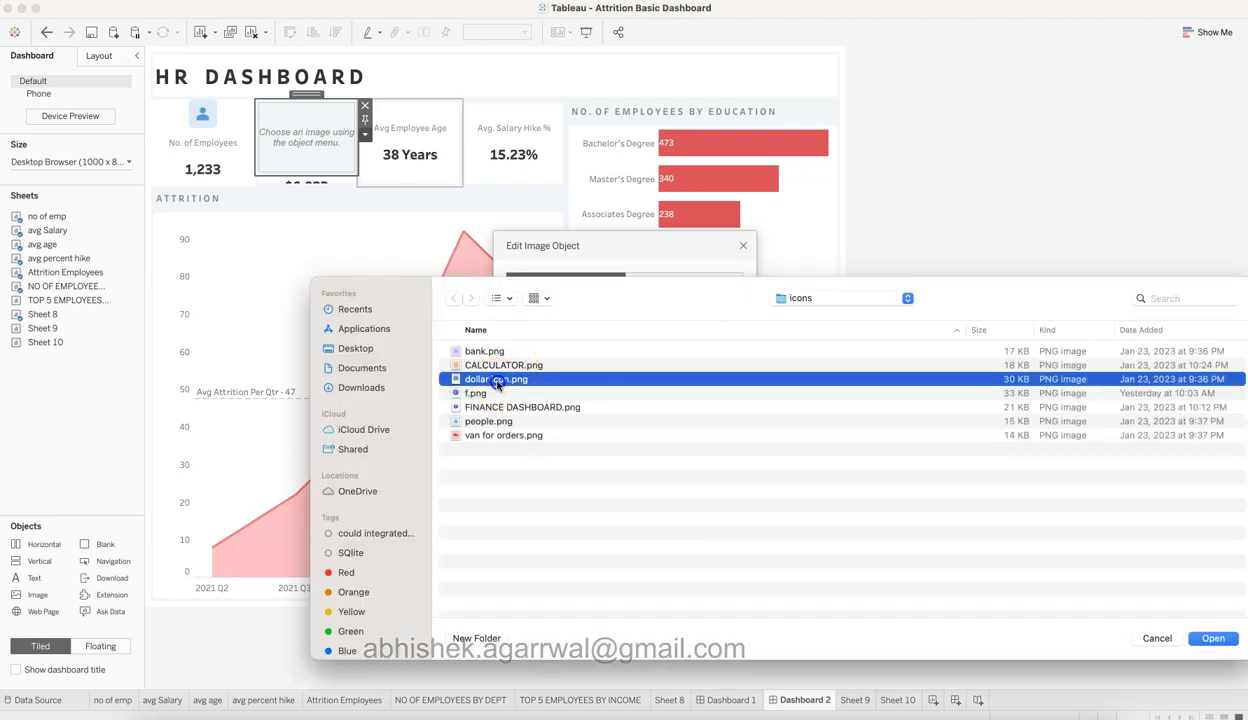
left_click(709, 490)
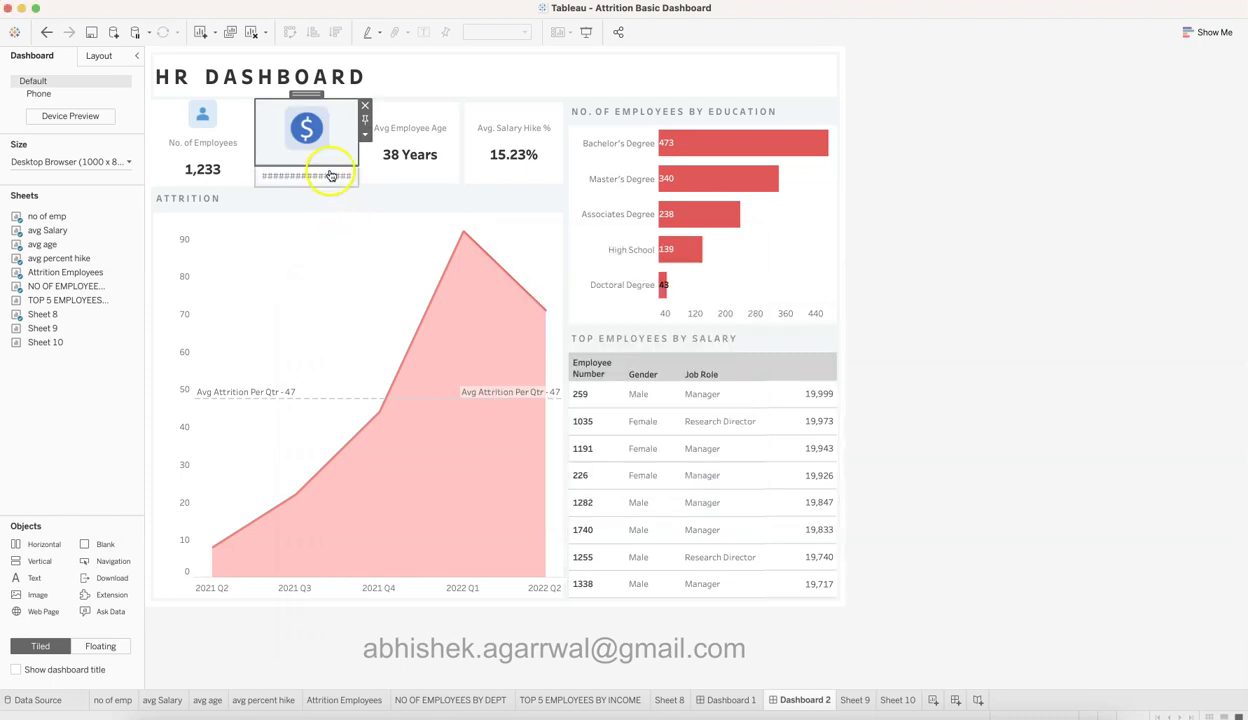
Reduce the dollar icon's height to about 53 px and give its image object a white background
mouse_move(335, 131)
left_mouse_down()
mouse_move(357, 165)
mouse_move(346, 128)
left_mouse_up()
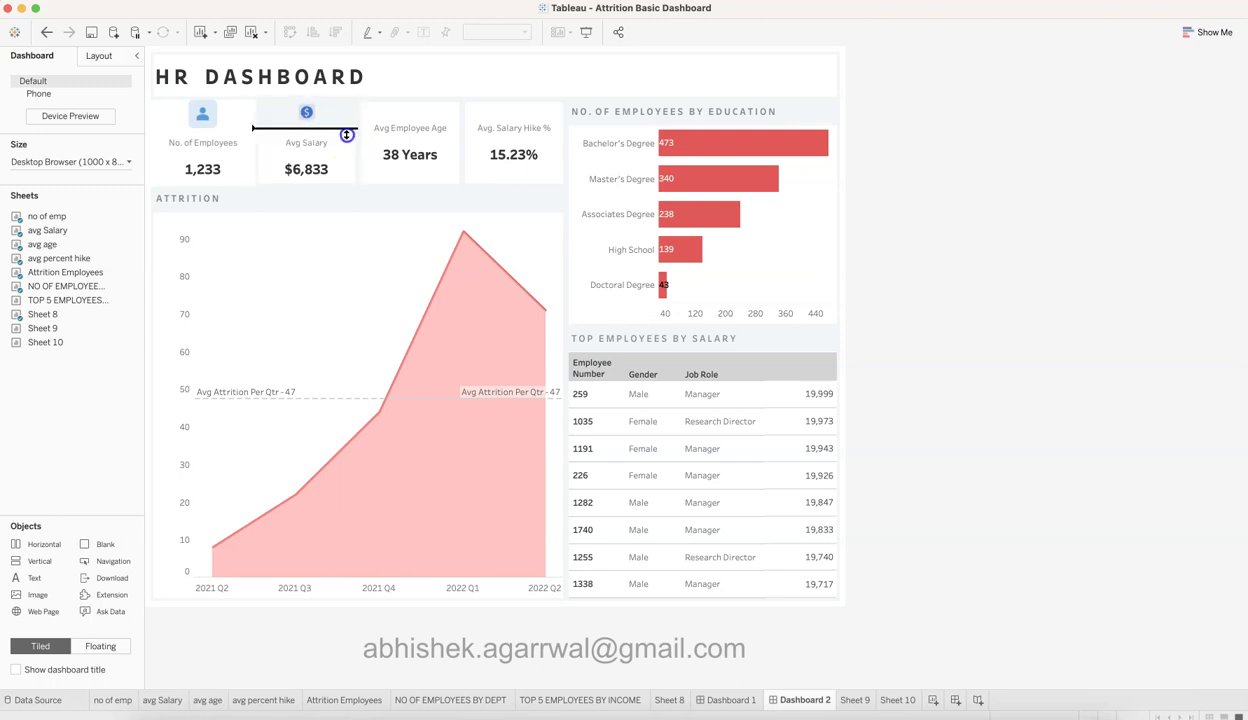
left_click_drag(347, 139, 346, 139)
left_click(346, 139)
left_click_drag(347, 136, 343, 116)
left_click(103, 56)
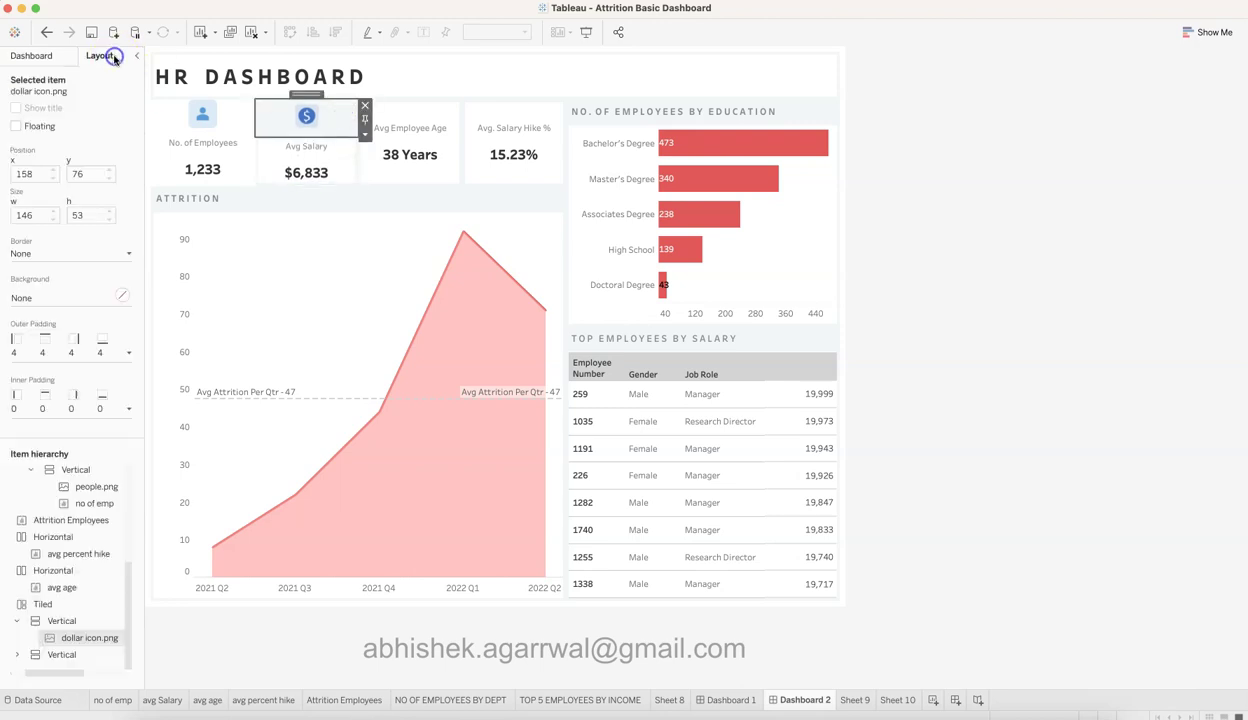
left_click(121, 296)
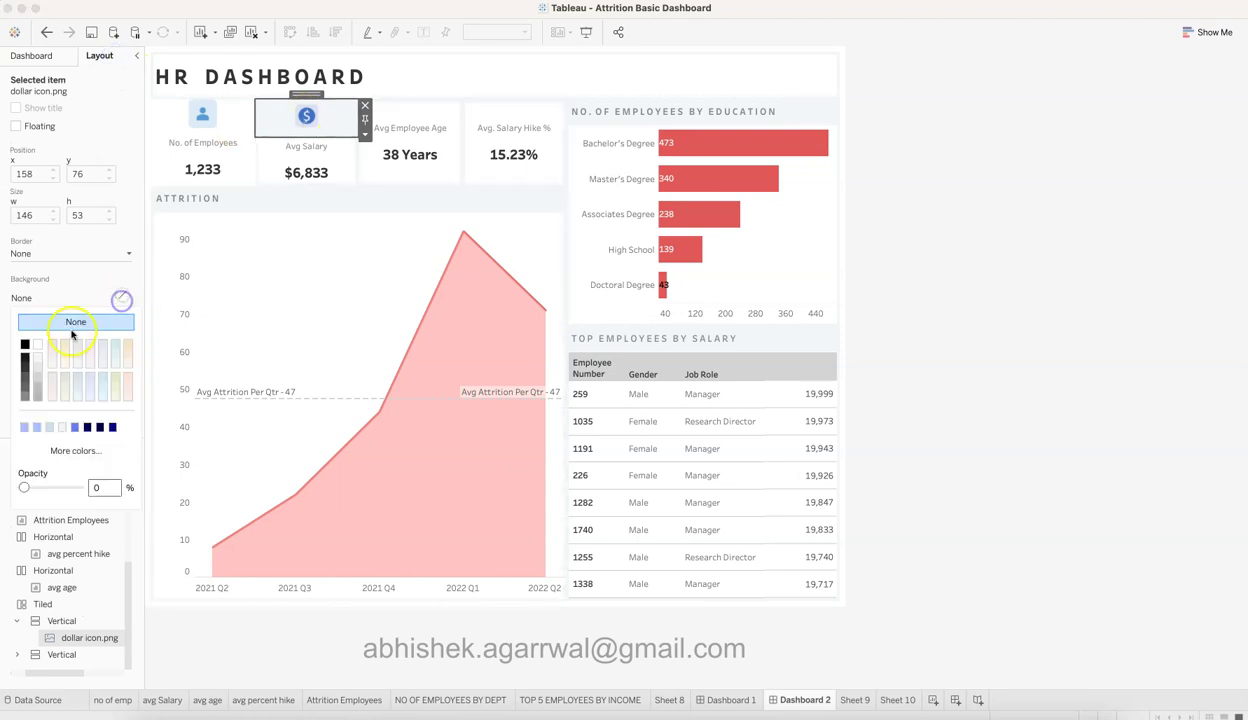
left_click(39, 343)
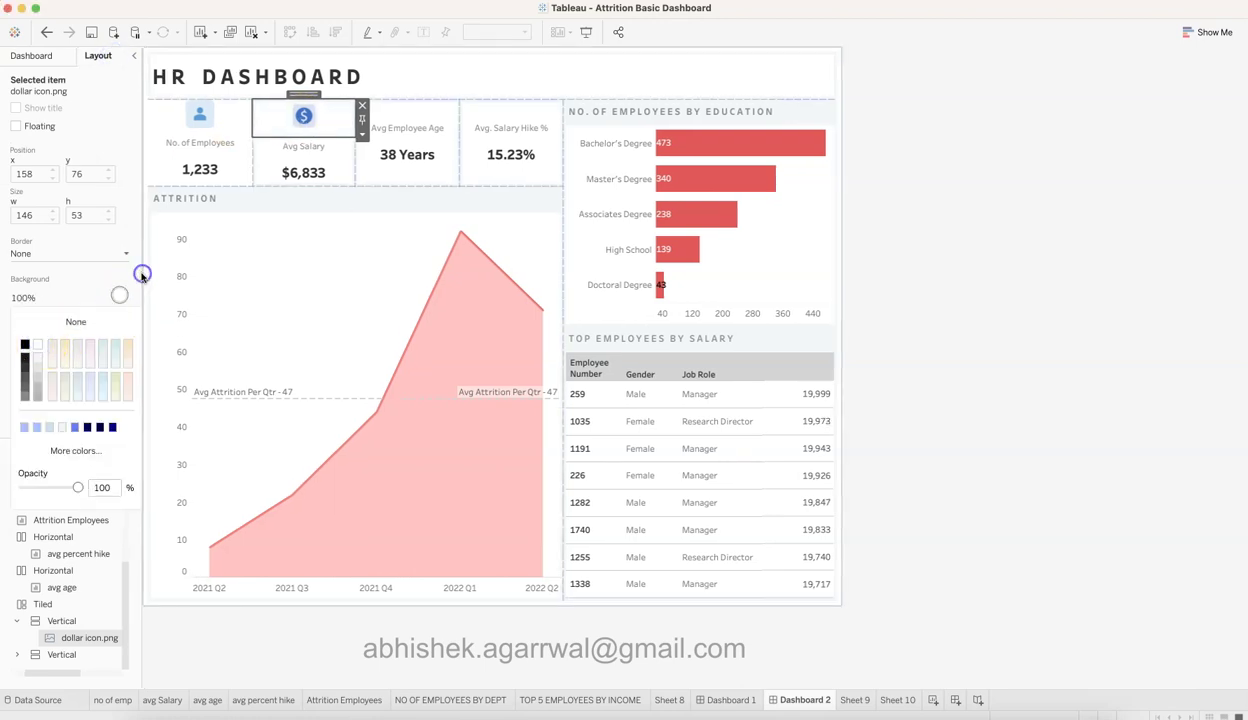
left_click(987, 232)
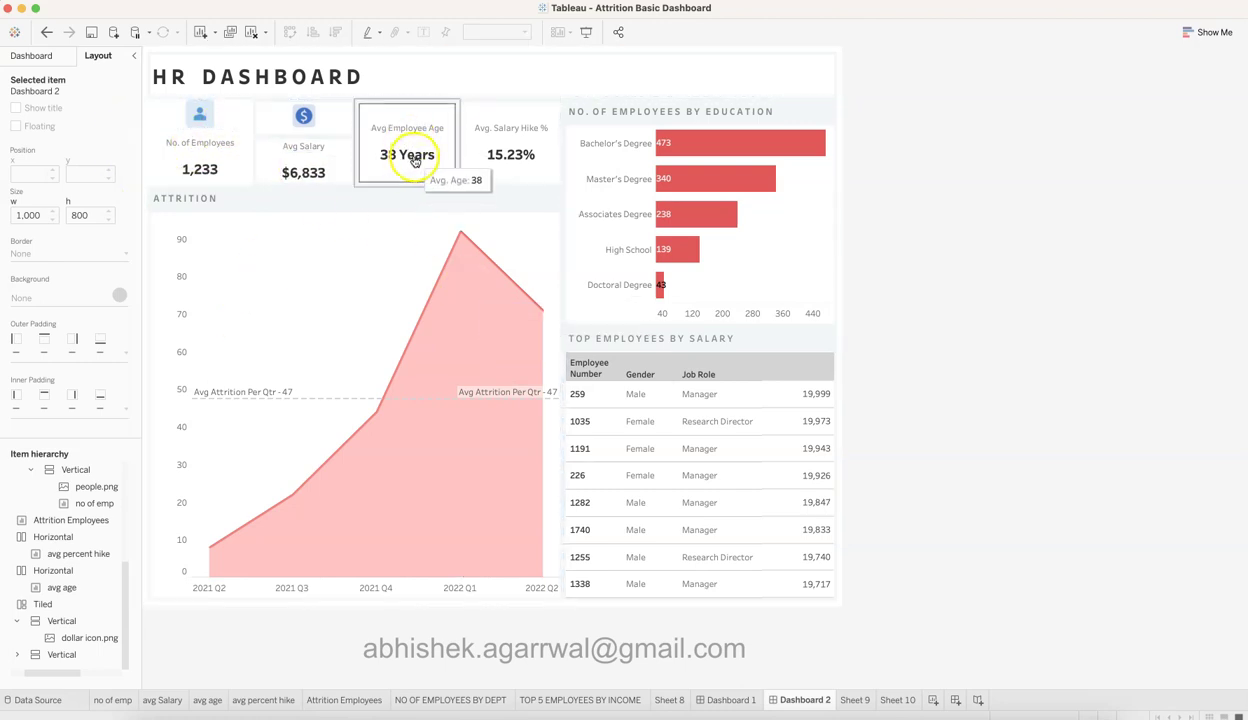
Add a tiled image object above the Avg Employee Age card showing CALCULATOR.png, fitted and centered
left_click(53, 55)
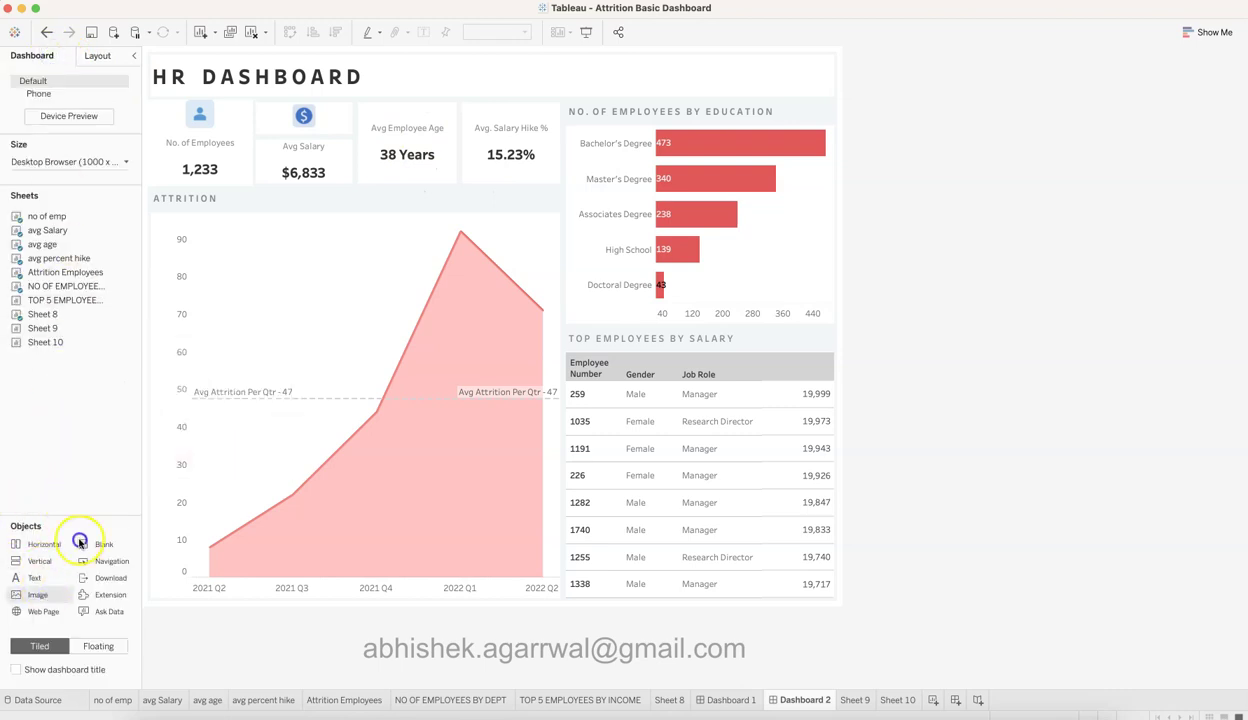
left_click(413, 122)
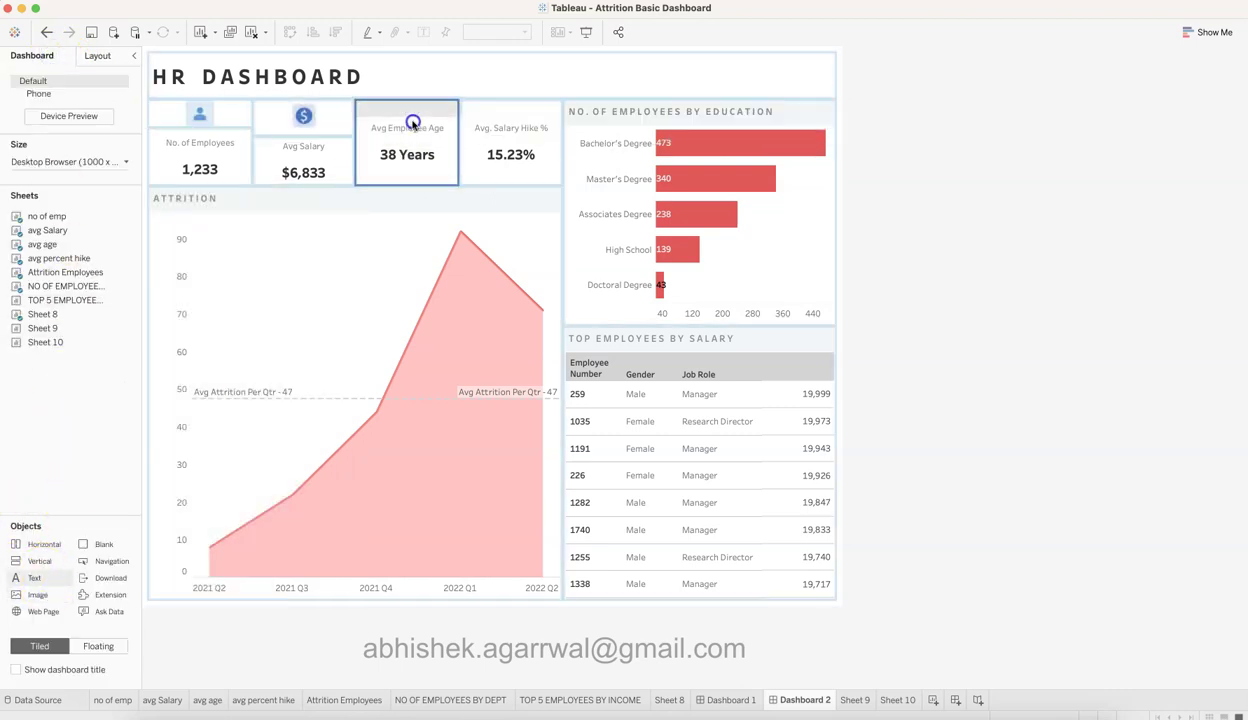
left_click_drag(413, 122, 414, 124)
left_click(537, 350)
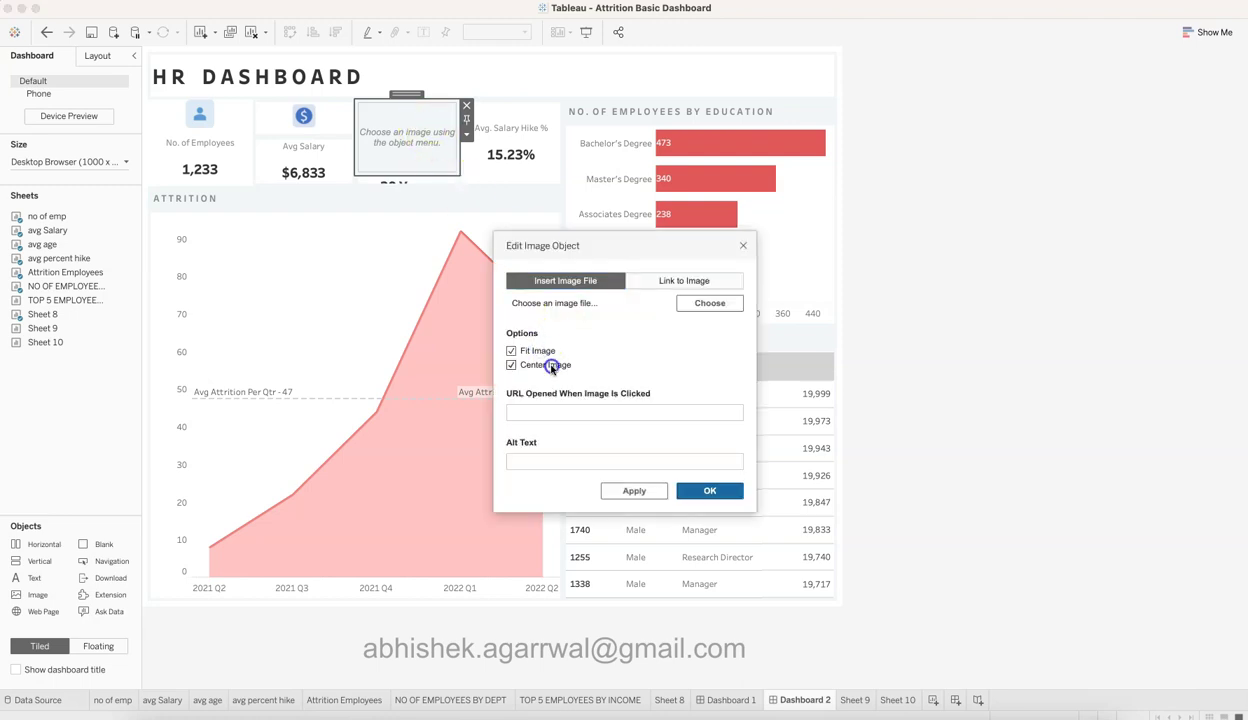
left_click(709, 302)
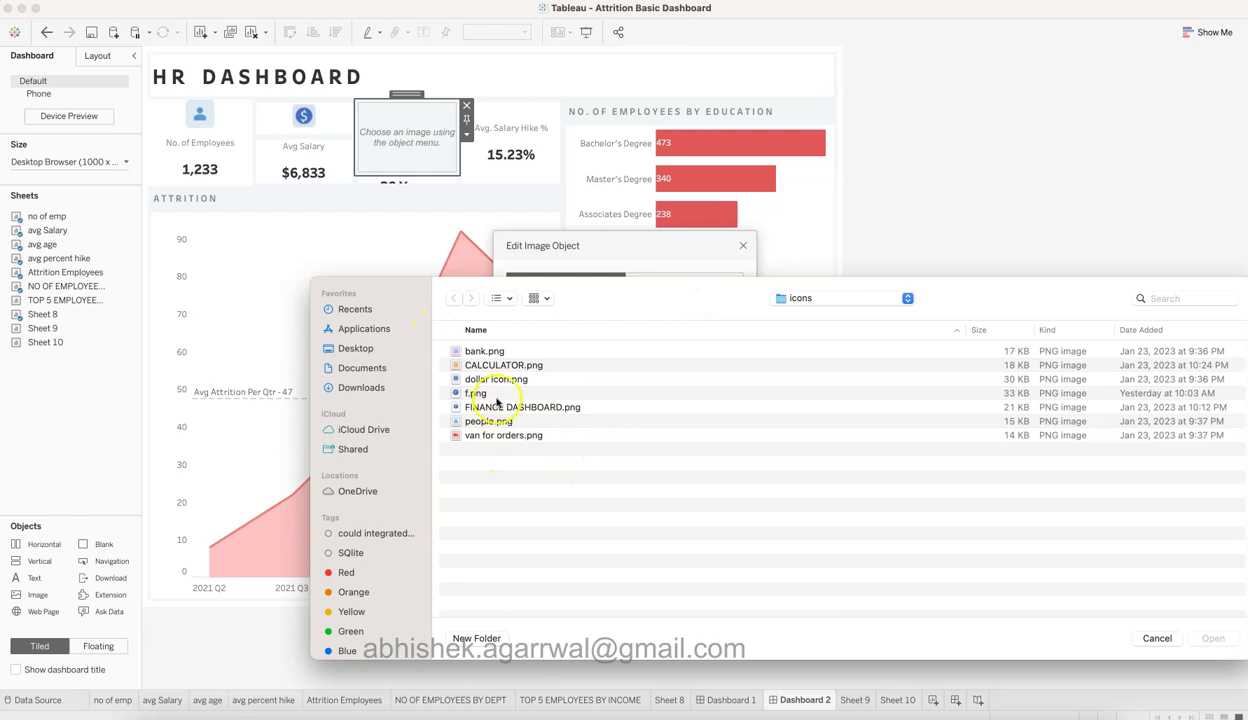
double_click(517, 368)
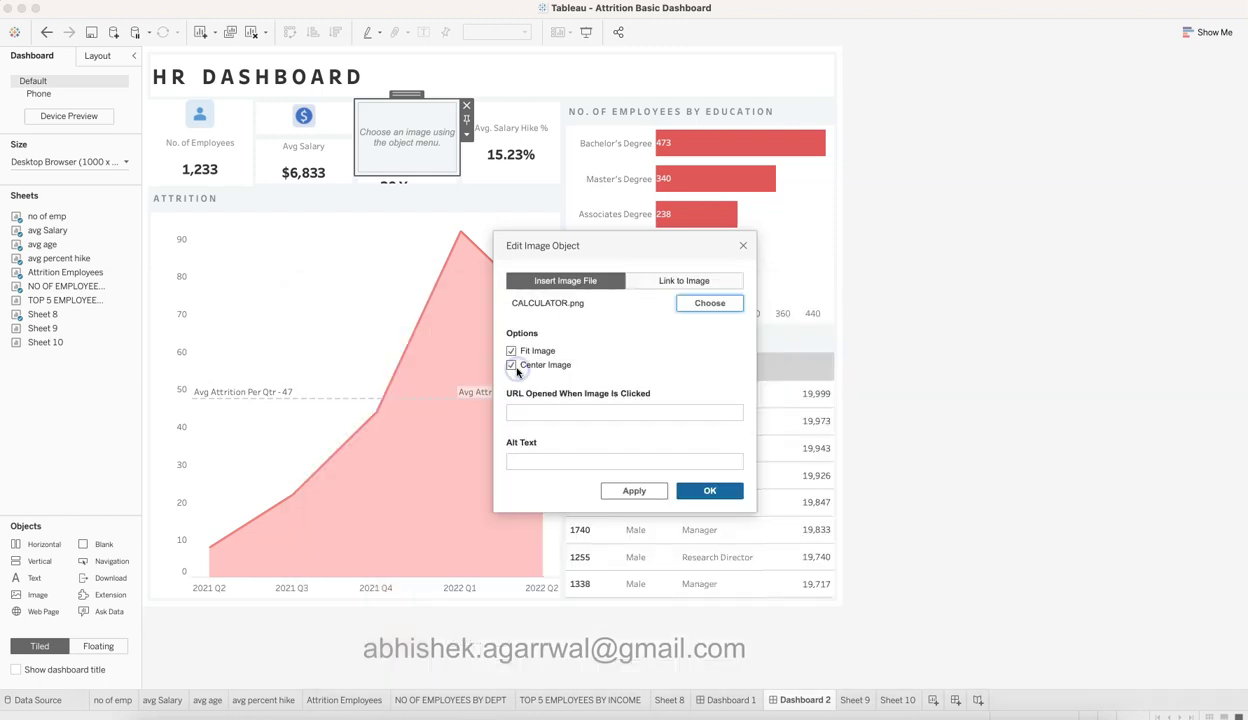
left_click(718, 488)
Shrink the calculator icon's height so the Avg Employee Age card lines up with the No. of Employees card
left_click_drag(445, 157, 447, 135)
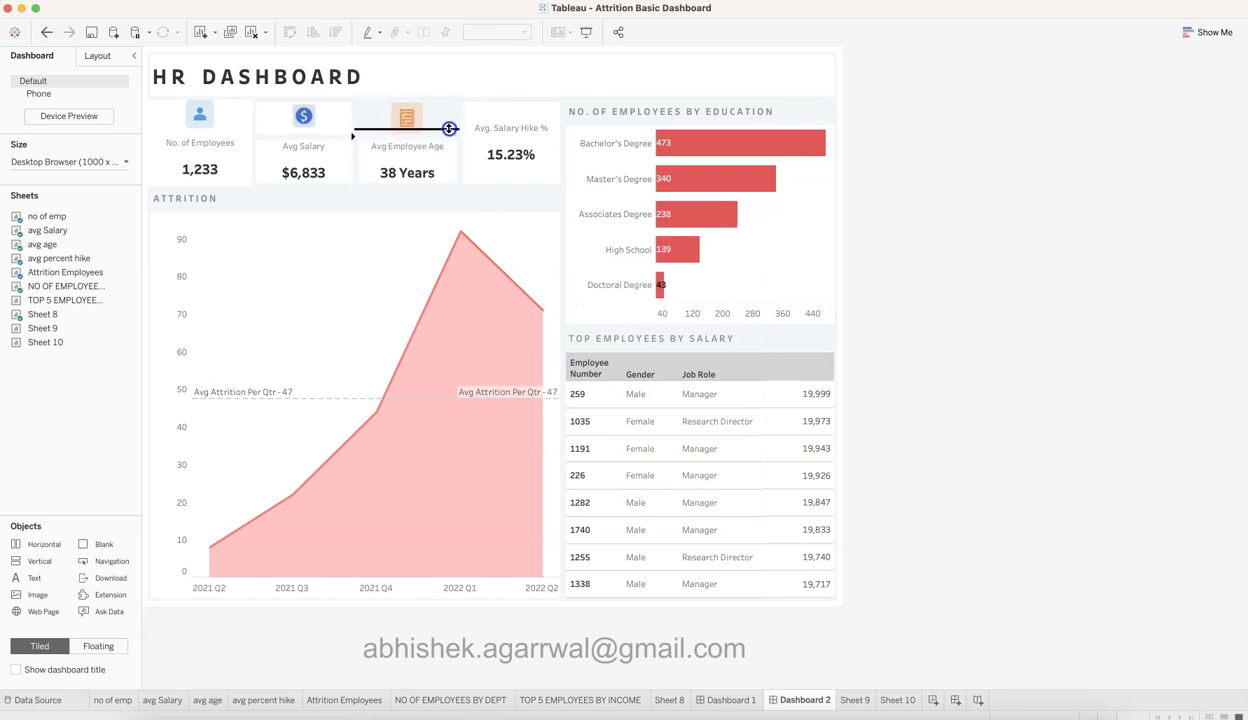
left_click_drag(449, 128, 449, 127)
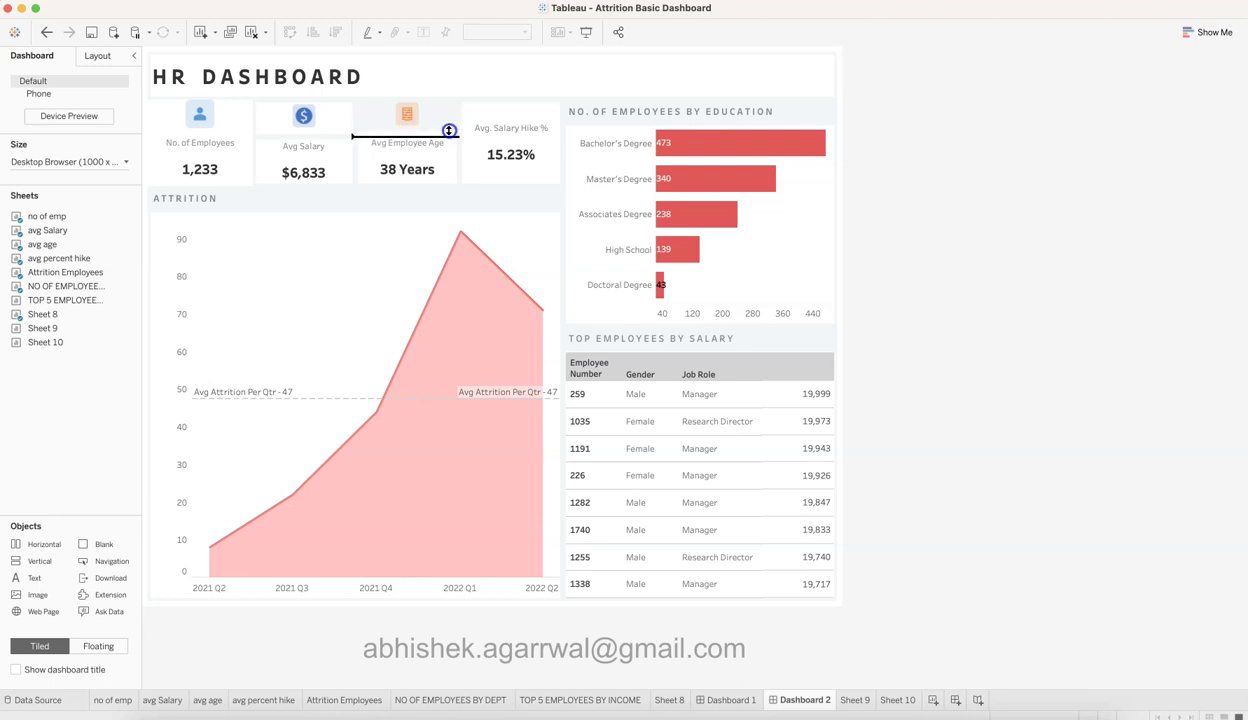
left_click(451, 127)
left_click(900, 178)
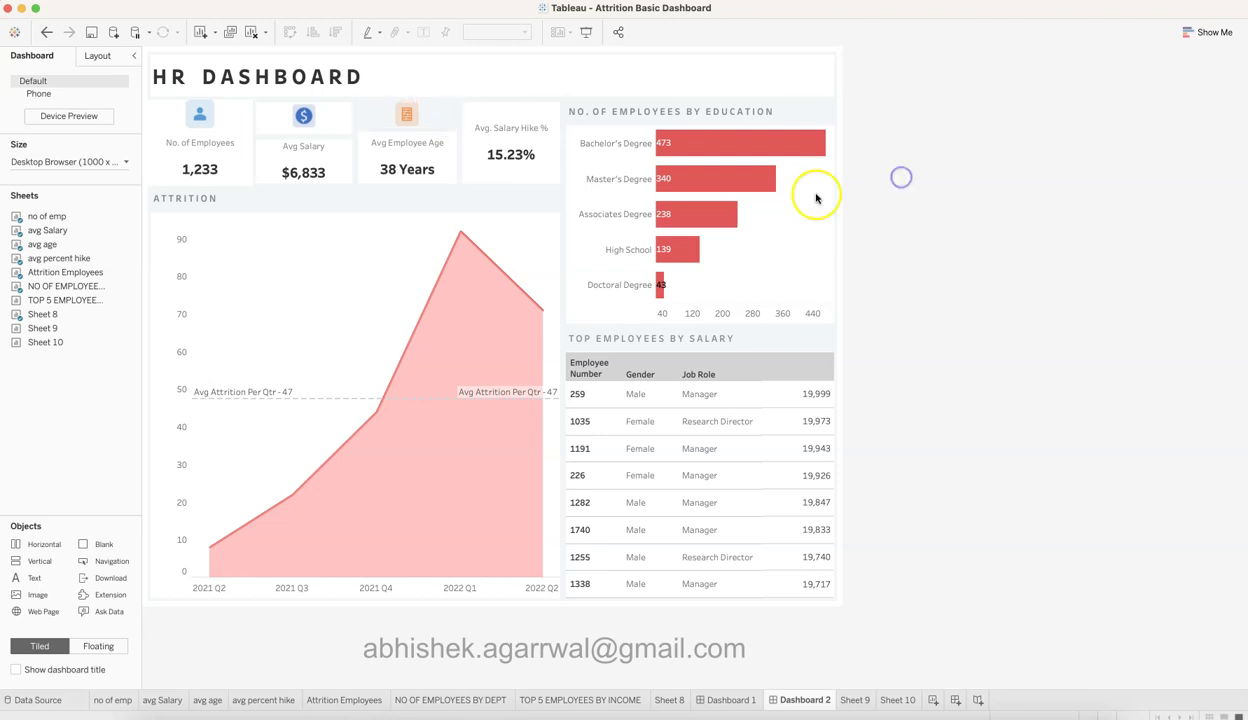
left_click(441, 118)
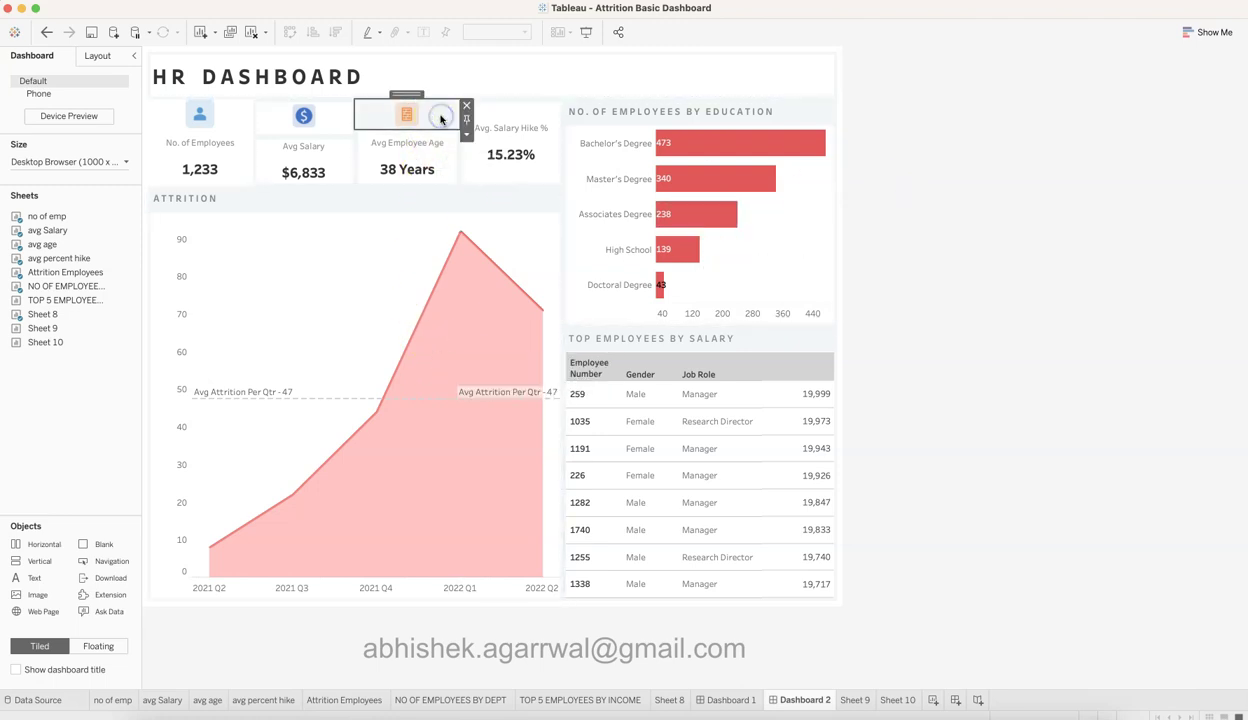
Add a tiled image object with bank.png, fitted and centered, above the Avg. Salary Hike % card and reduce its height to about 42 px
left_click_drag(50, 594, 525, 125)
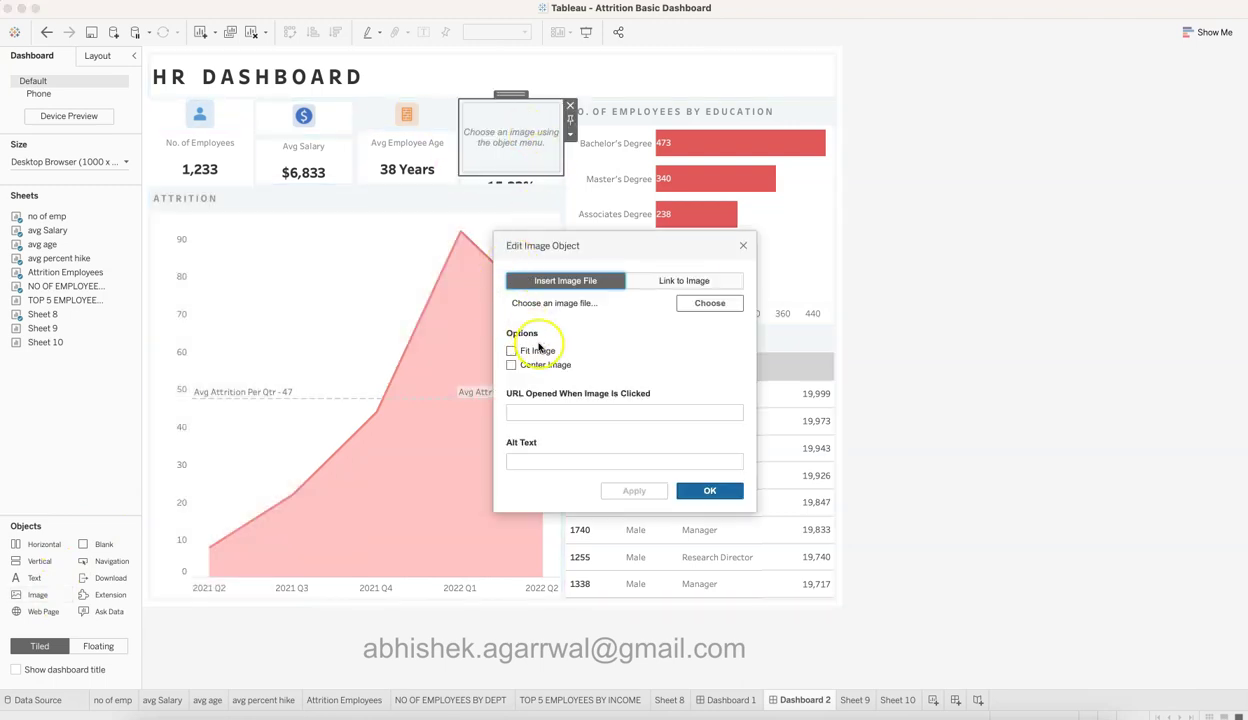
left_click(690, 302)
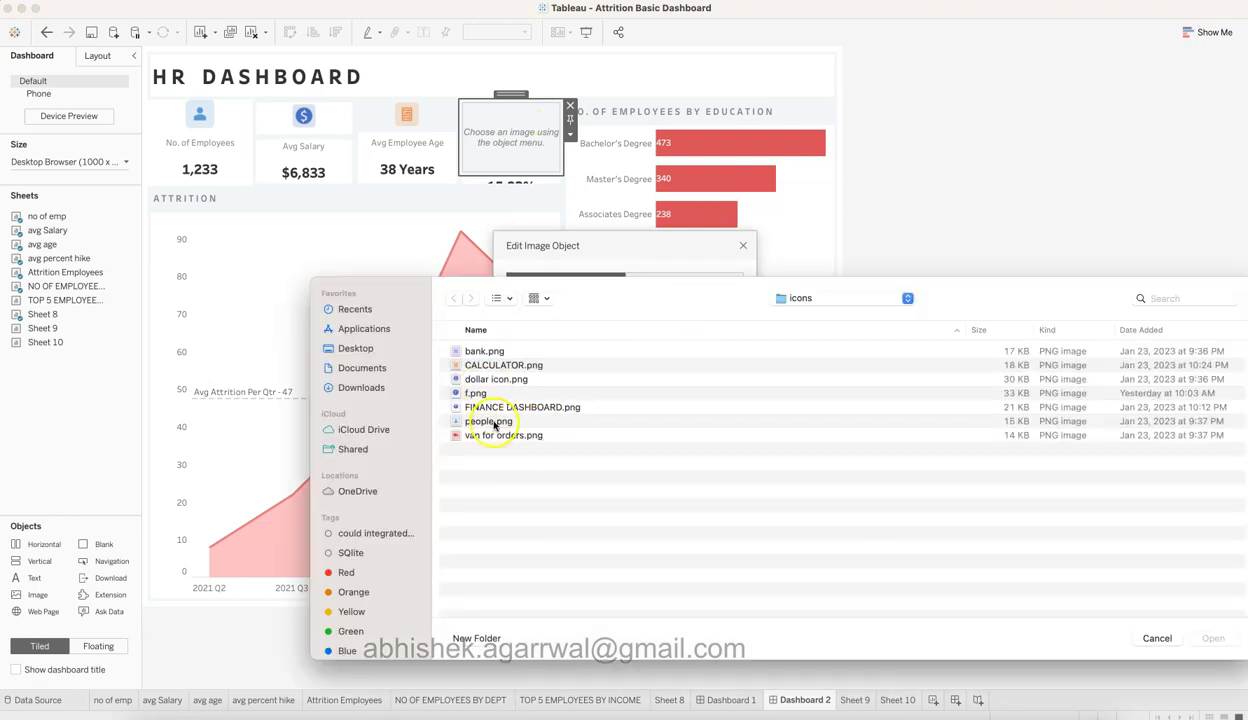
double_click(482, 352)
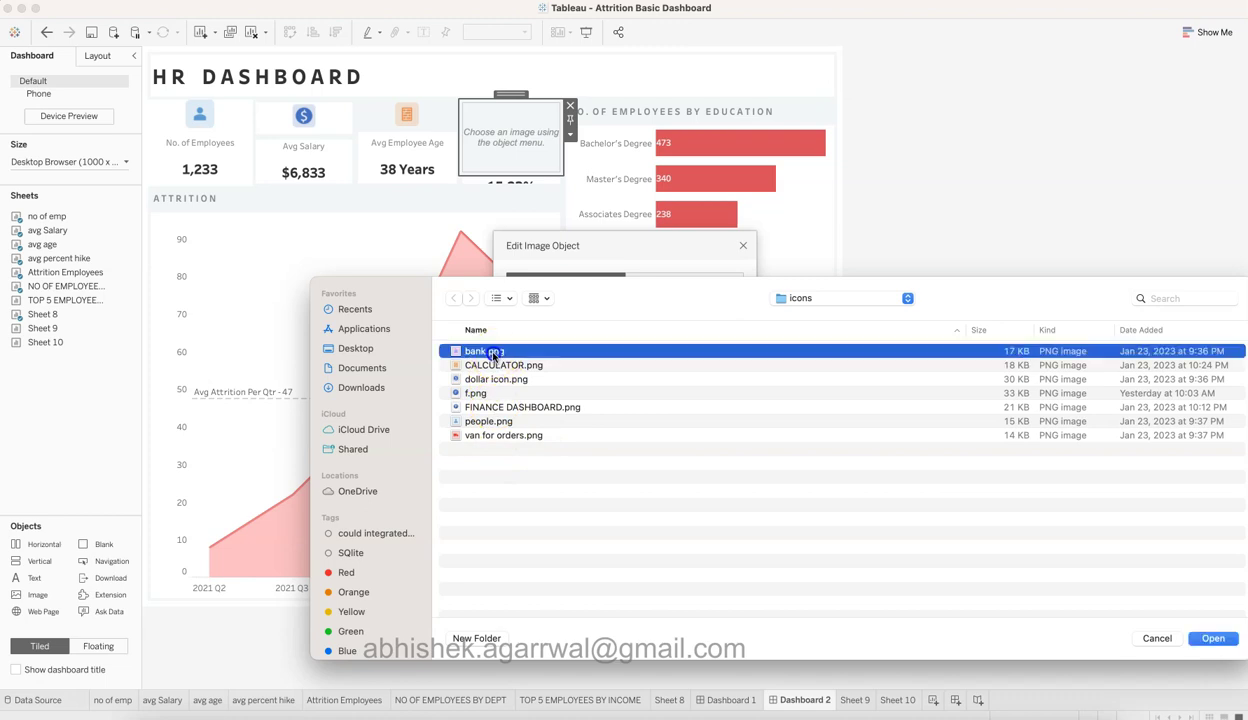
left_click(708, 492)
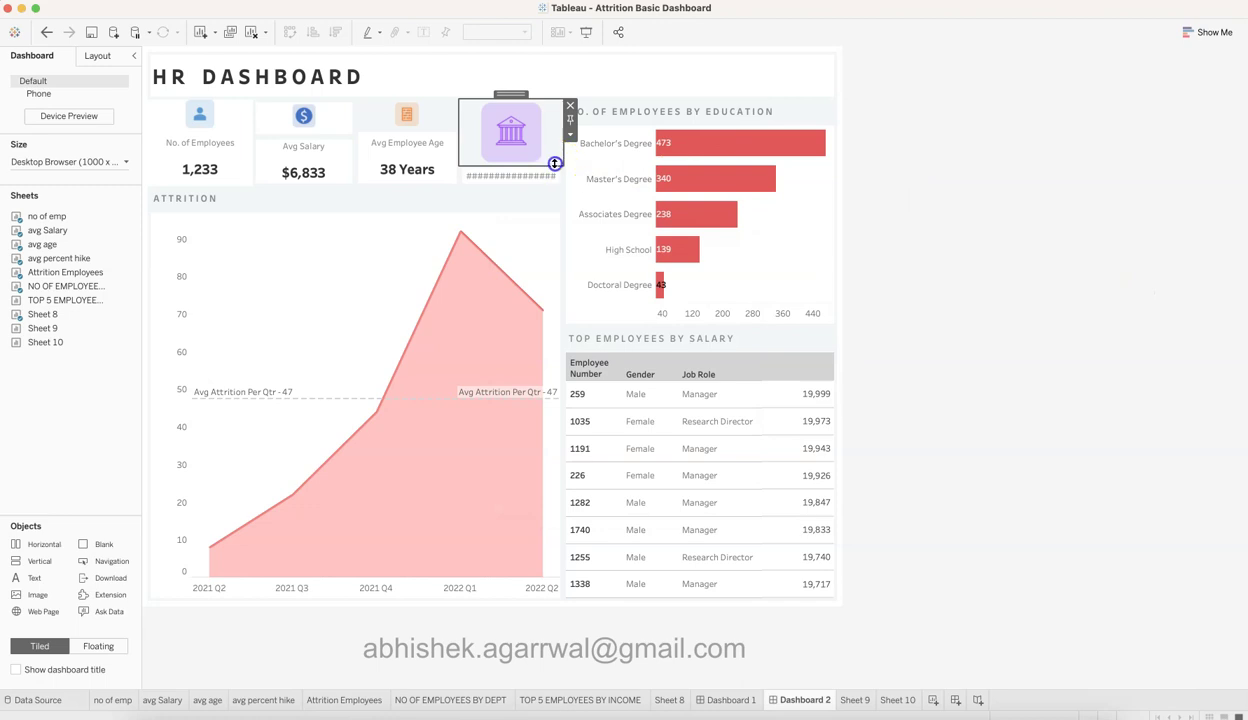
left_click_drag(555, 163, 555, 127)
left_click(985, 220)
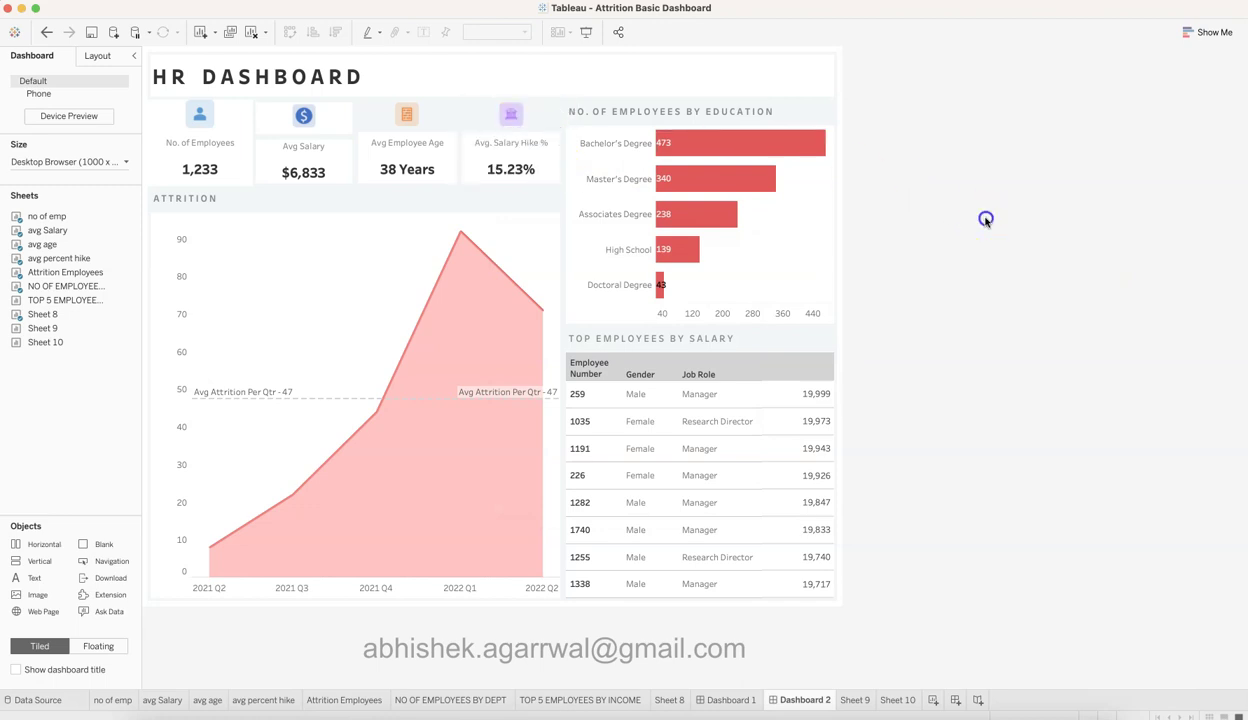
Examine which containers hold the icons and values of the No. of Employees, Avg Salary and Avg. Salary Hike % cards
left_click(518, 226)
left_click(335, 178)
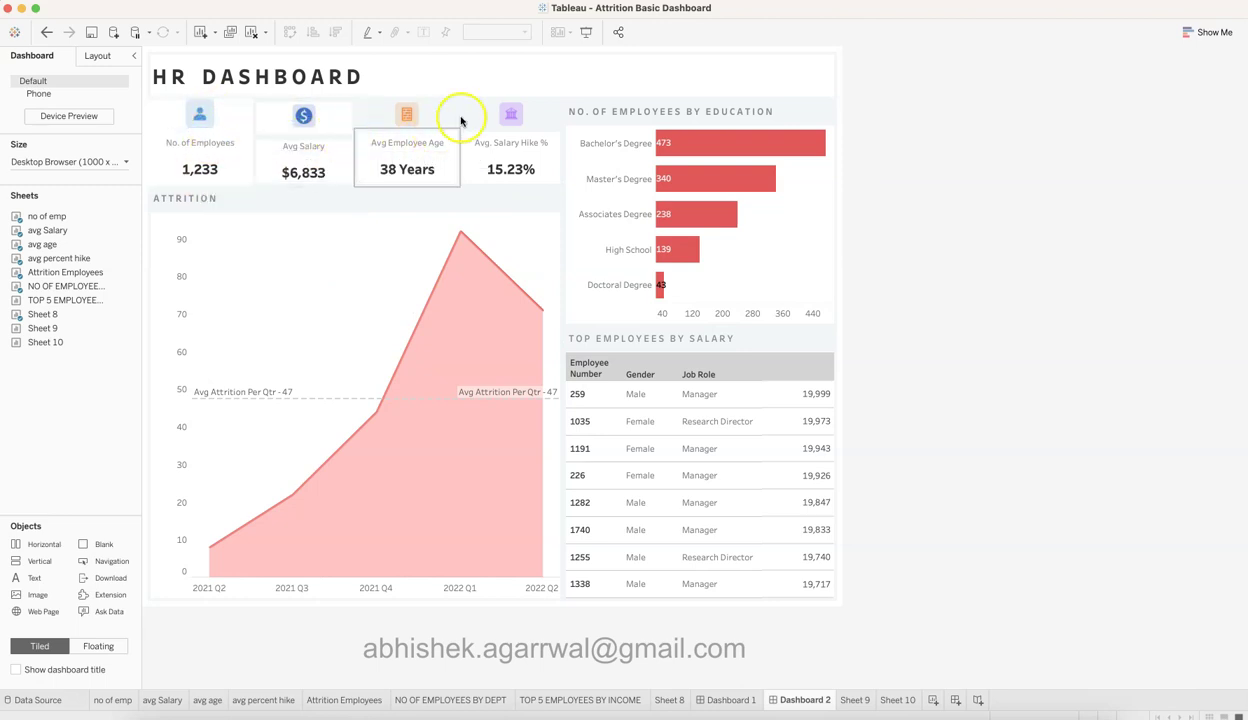
left_click(1010, 287)
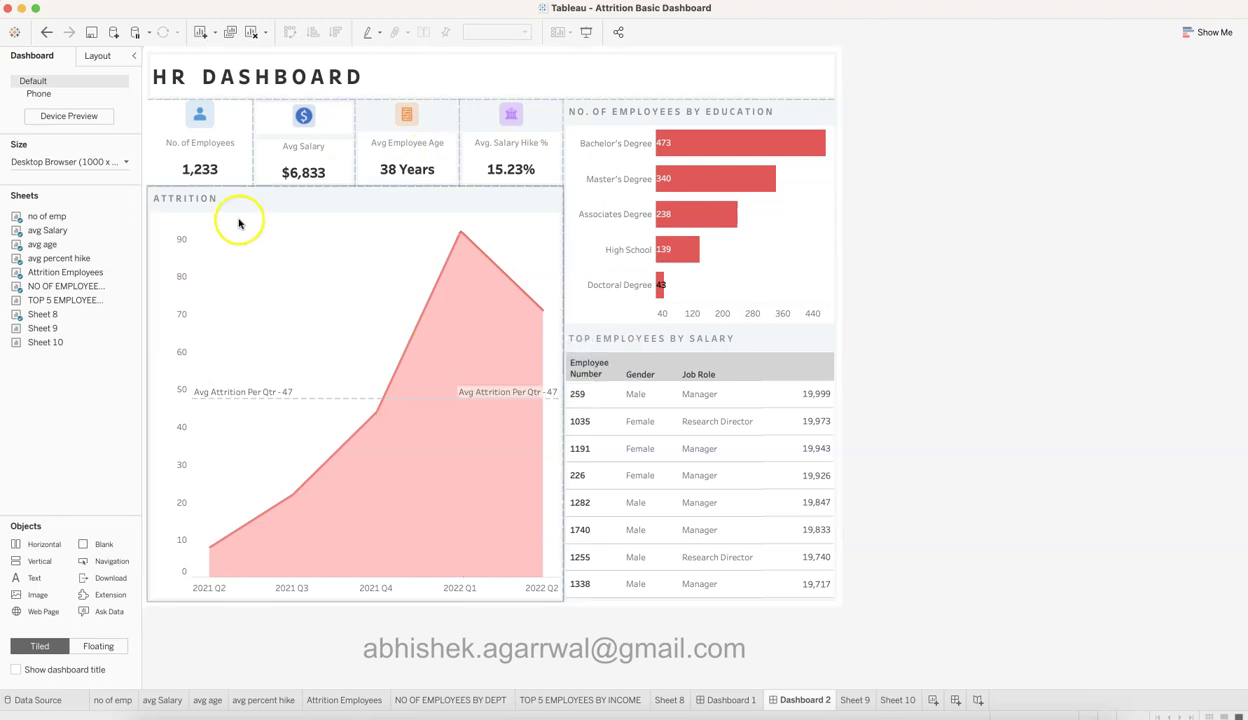
left_click(230, 112)
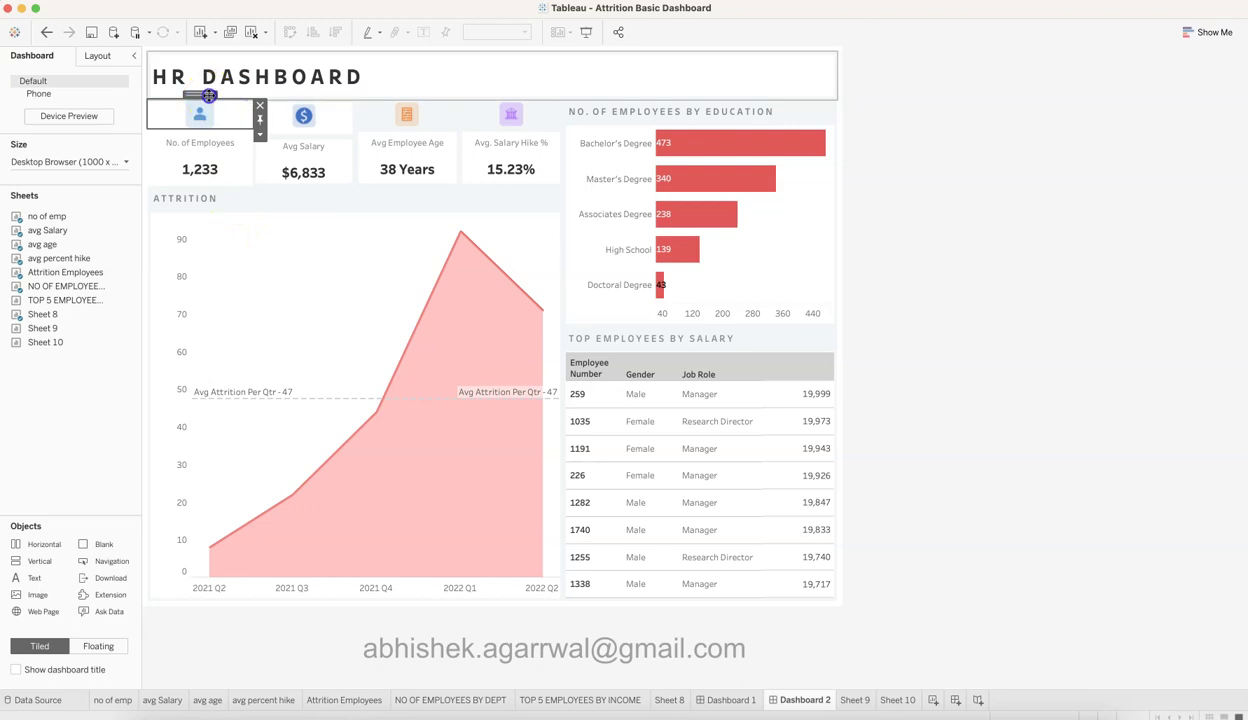
double_click(208, 95)
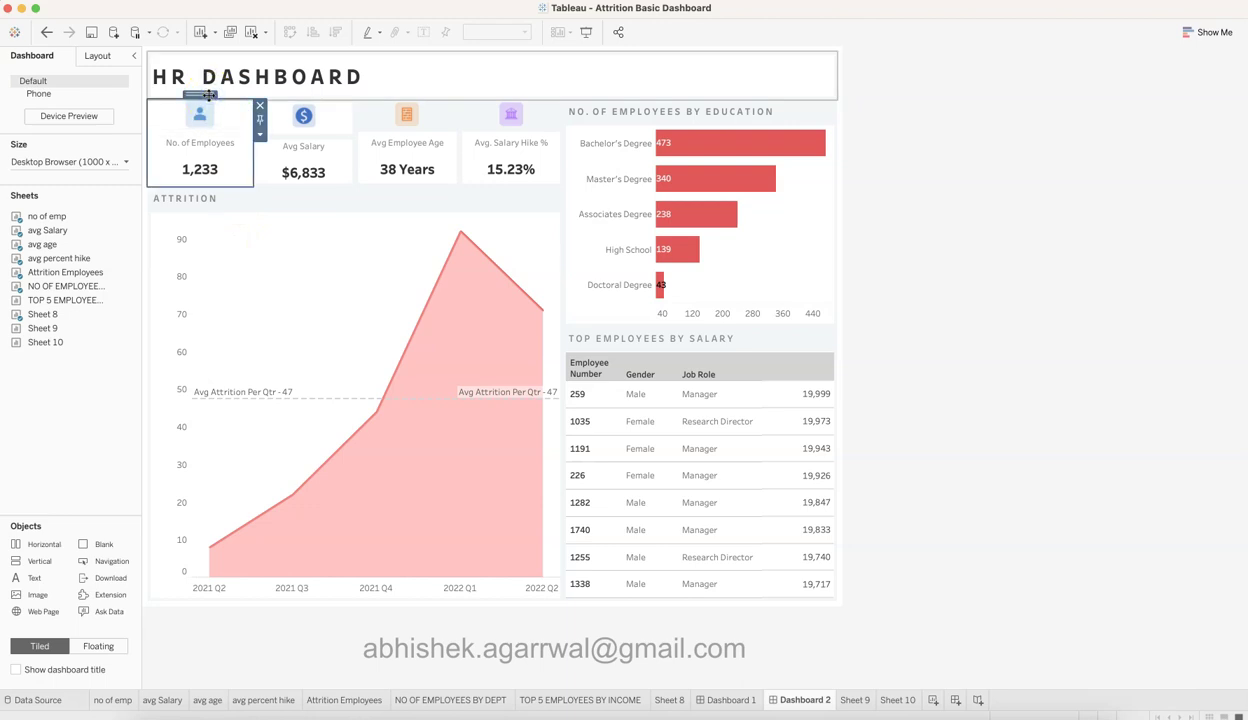
left_click(304, 116)
left_click(305, 108)
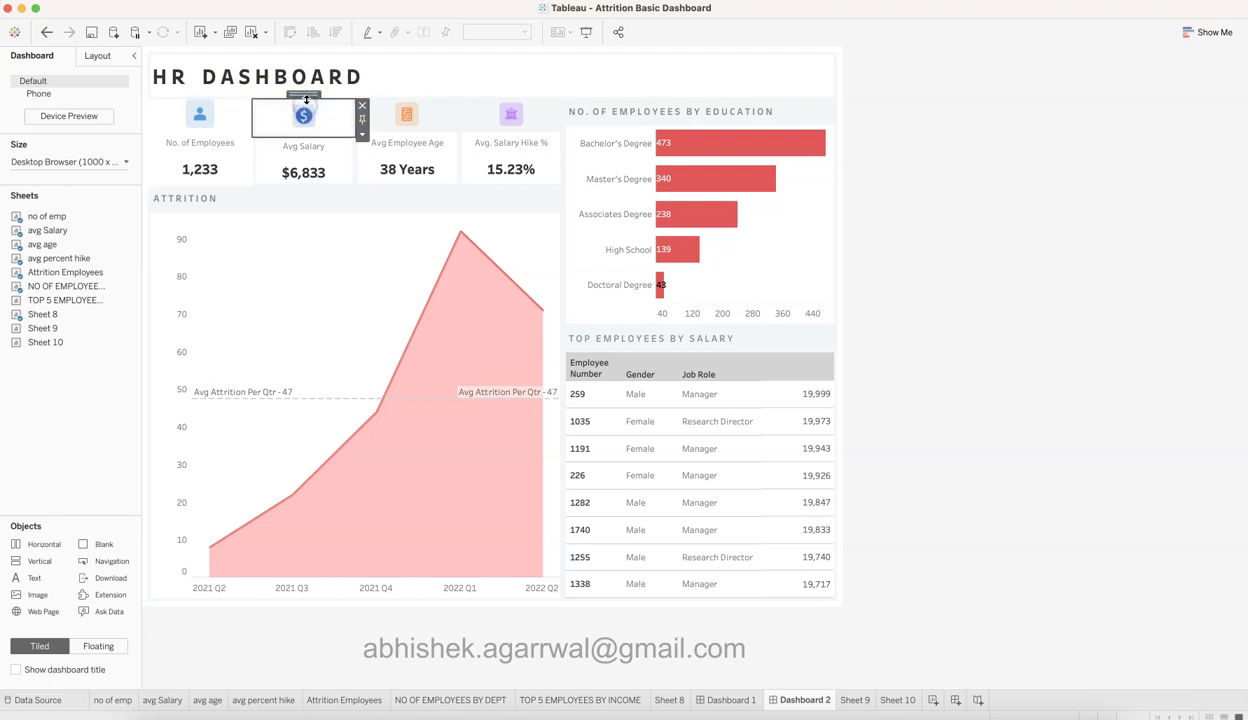
left_click(99, 57)
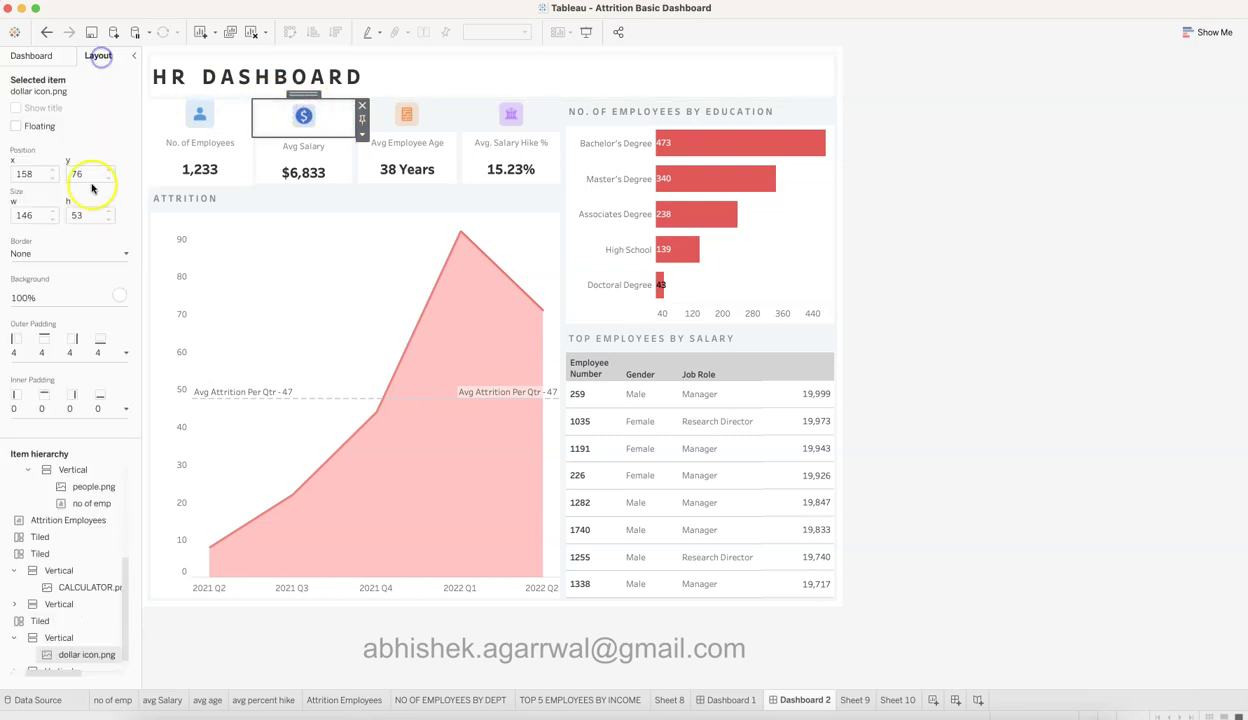
left_click(55, 638)
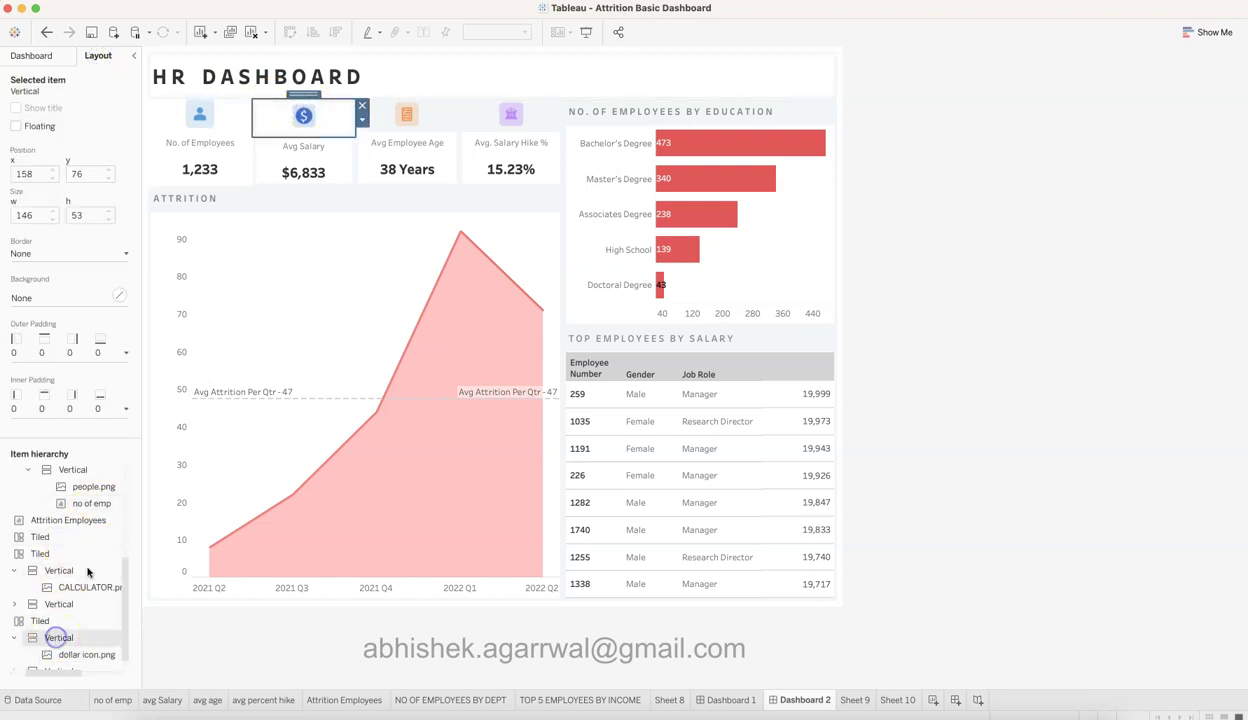
left_click(268, 208)
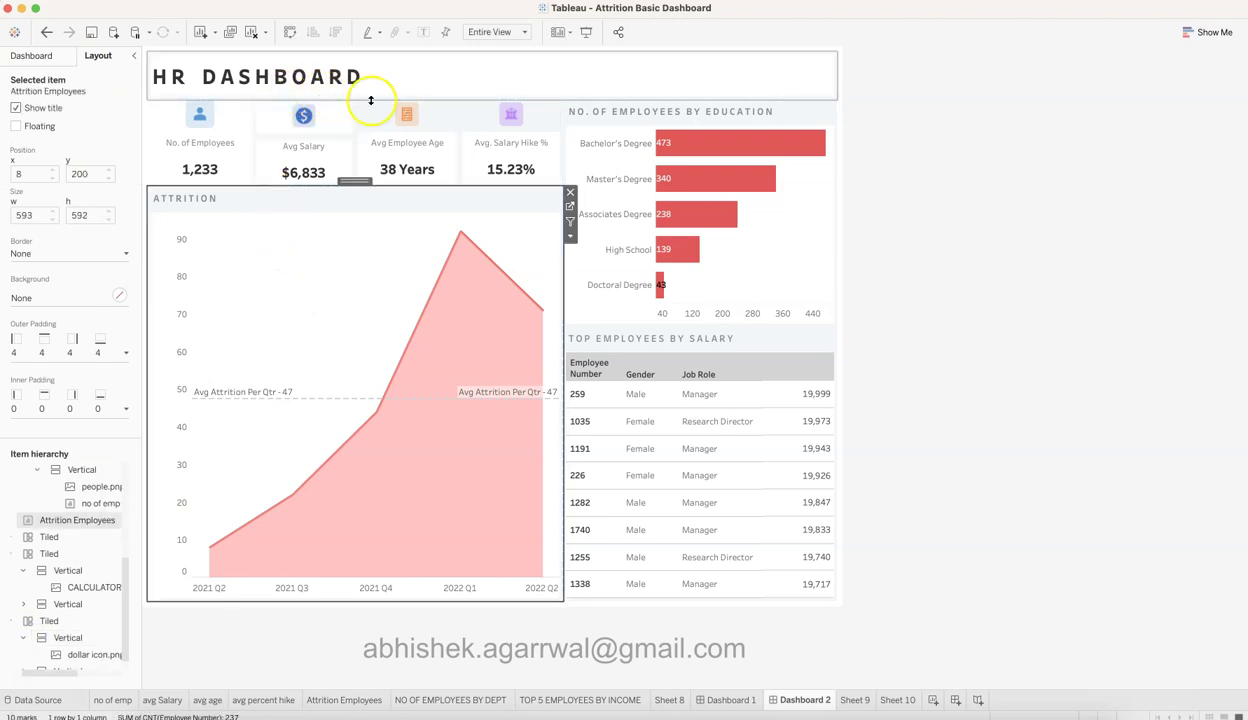
left_click(508, 120)
double_click(509, 95)
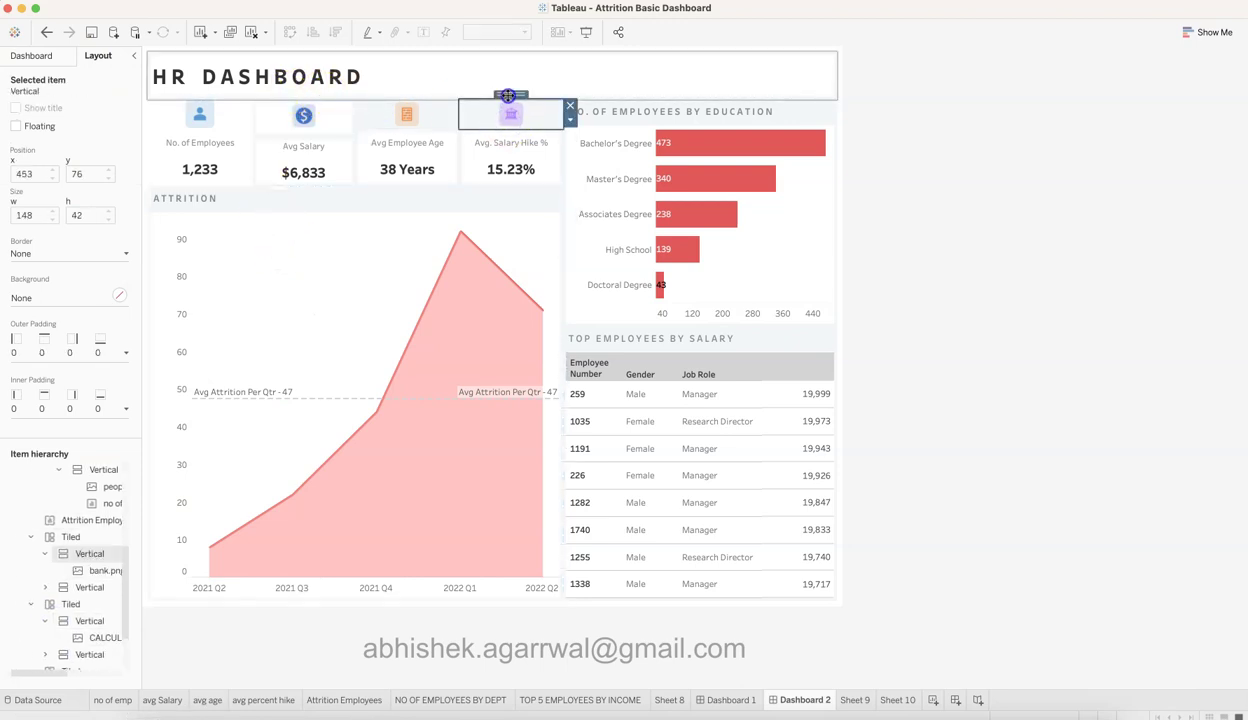
double_click(508, 95)
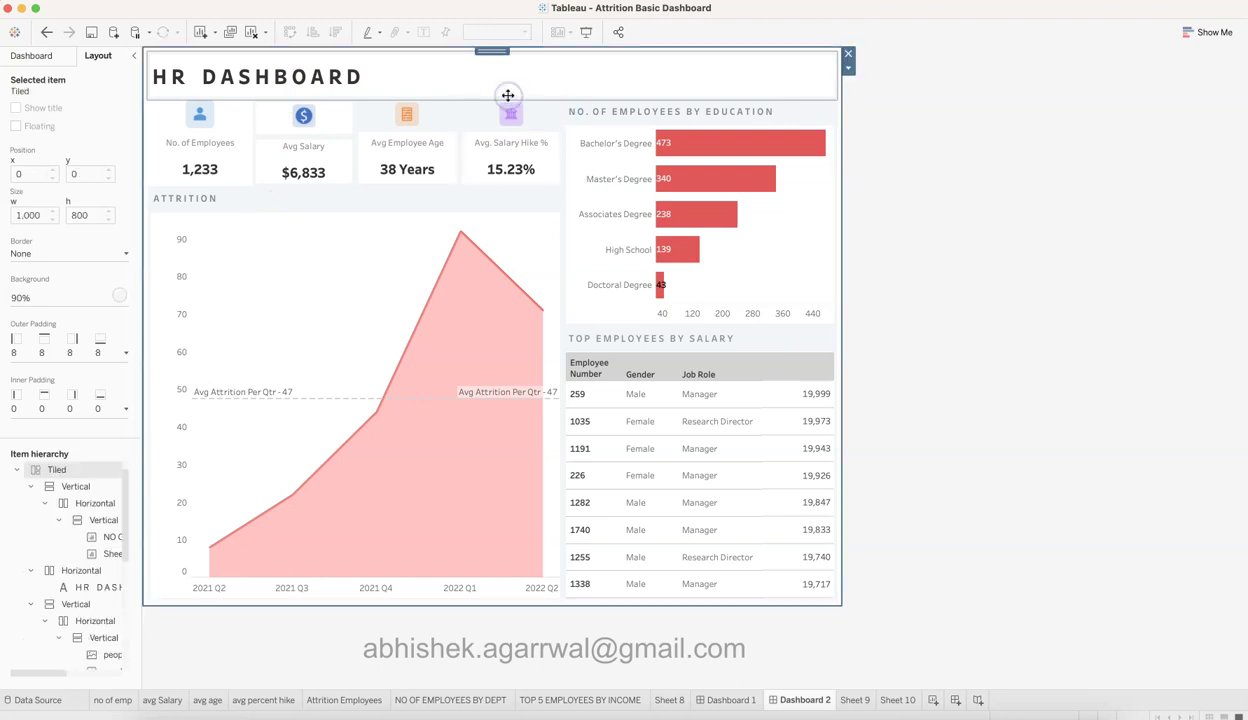
left_click(981, 257)
left_click(598, 197)
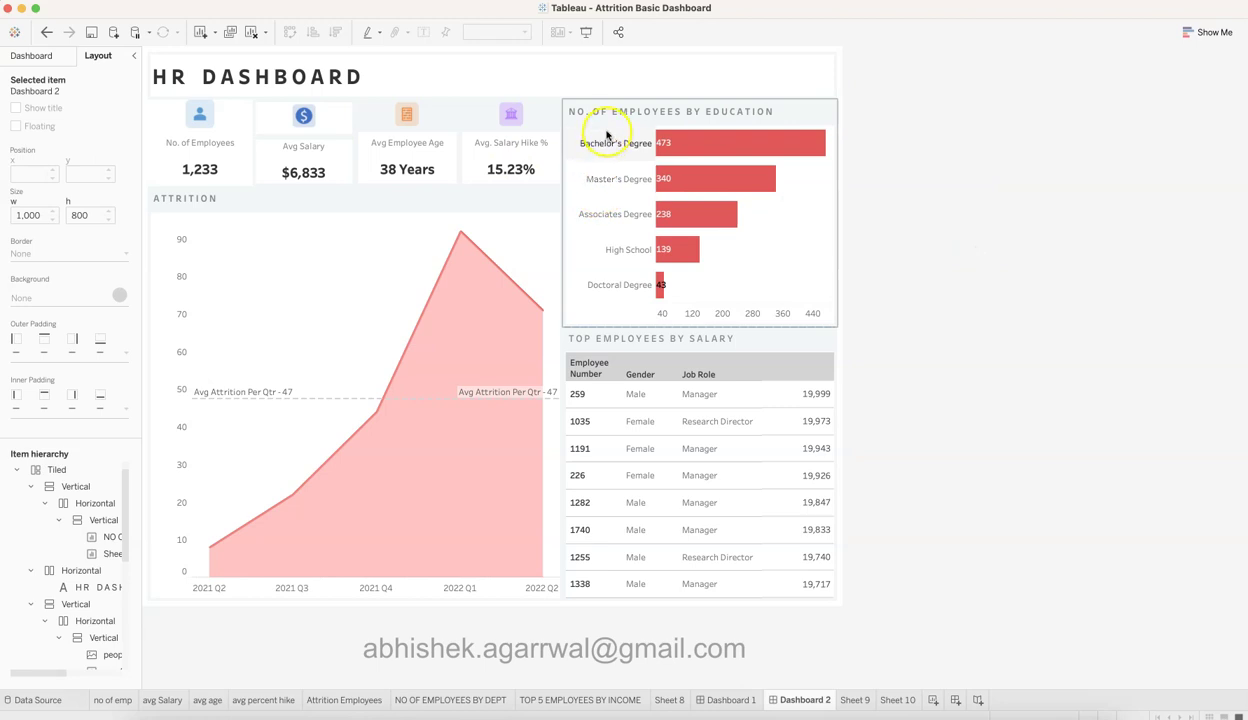
Compare the spacing around the KPI cards on Dashboard 1 with the layout on Dashboard 2
left_click(726, 700)
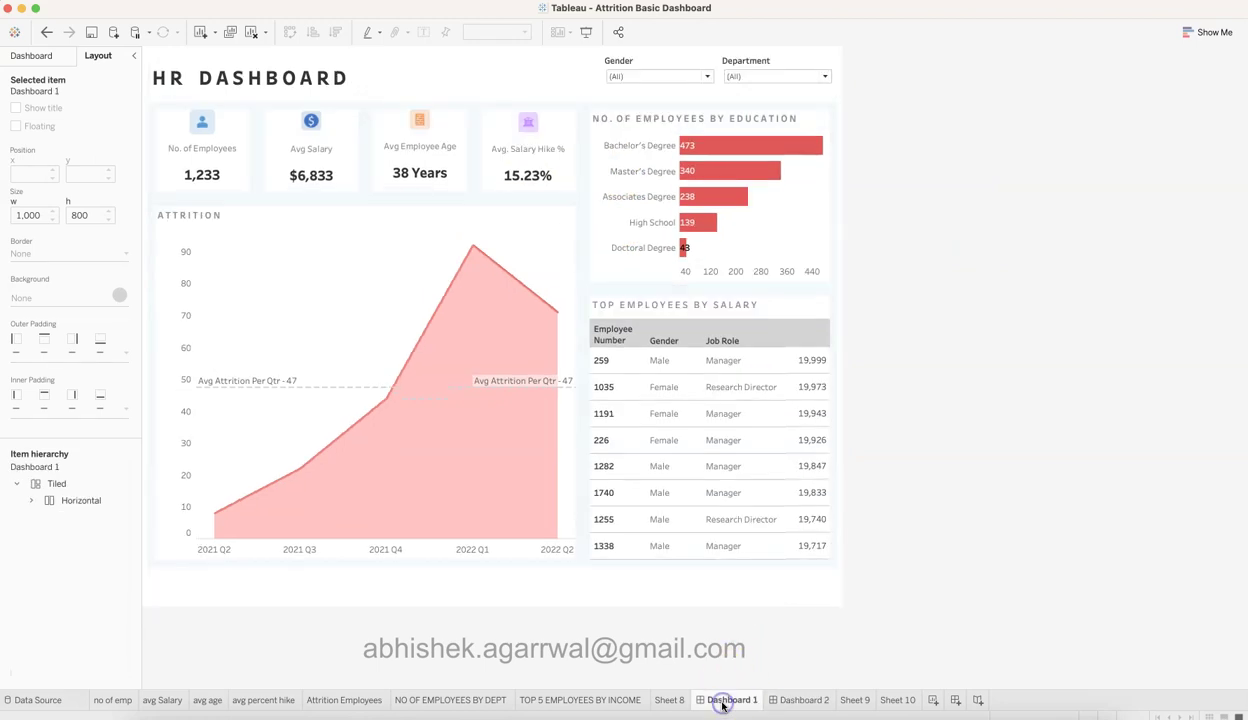
left_click(1011, 268)
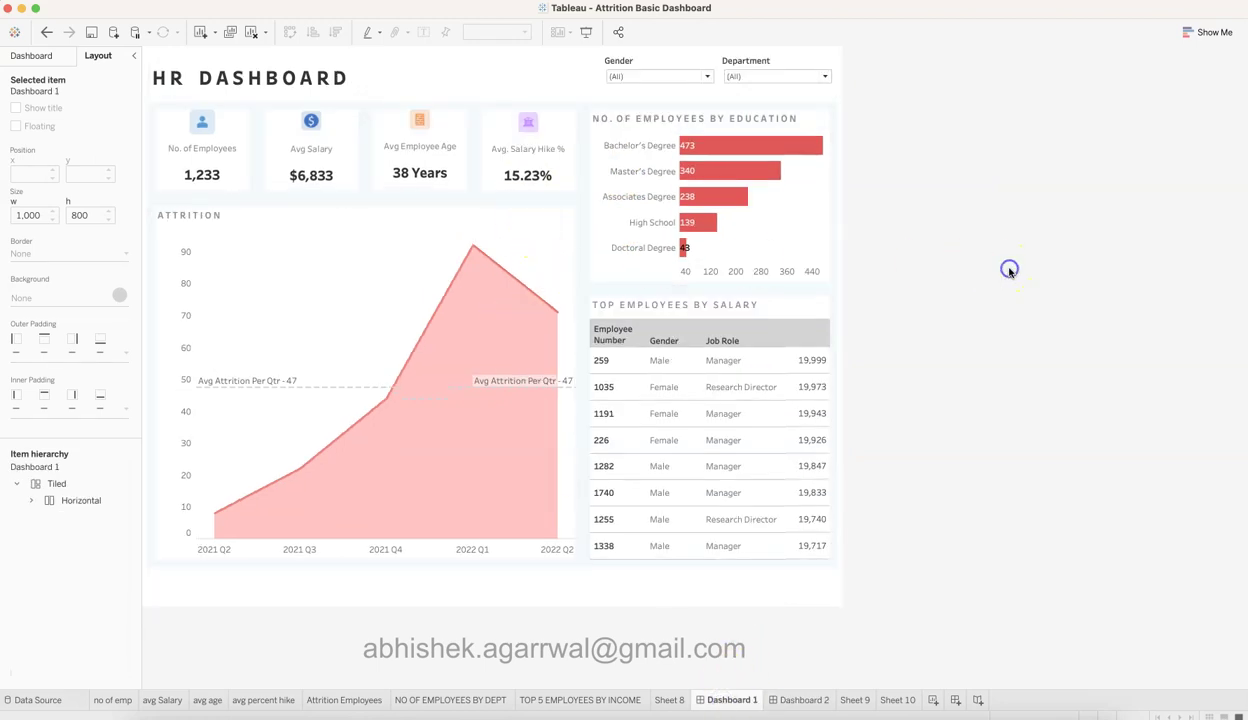
left_click(818, 700)
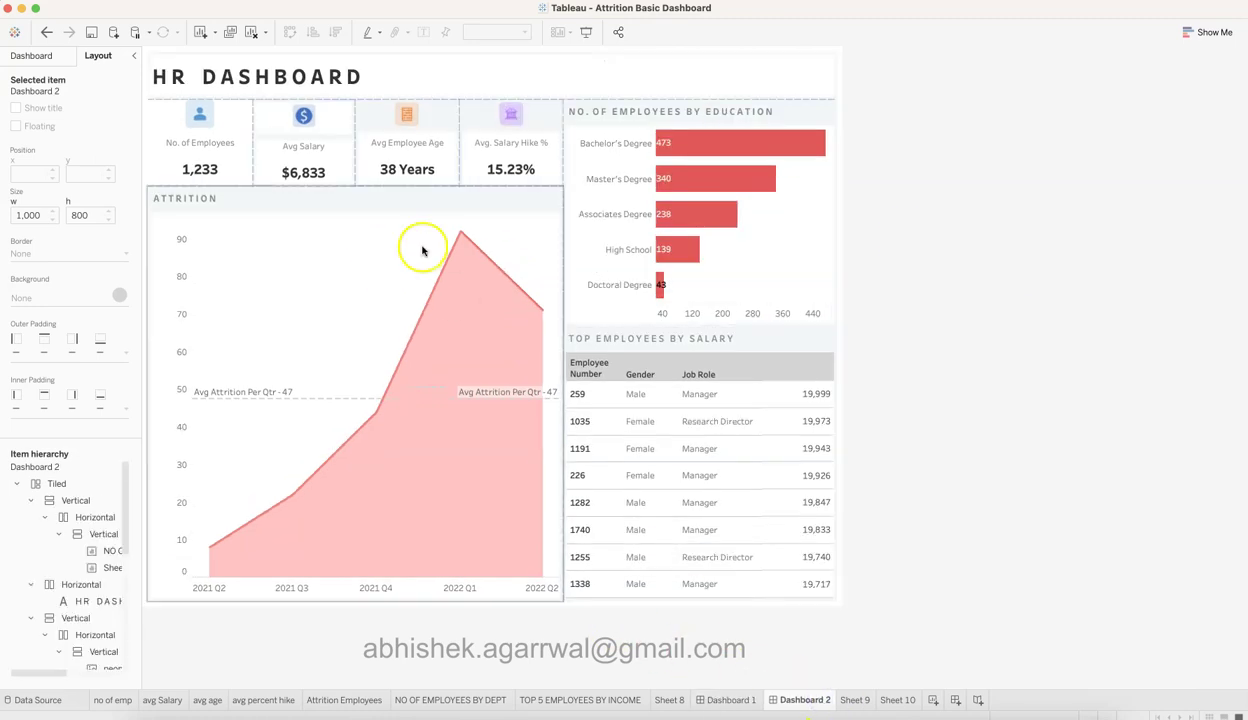
Set the outer padding of the No. of Employees card's vertical container to 10 on all sides
left_click(237, 114)
double_click(204, 93)
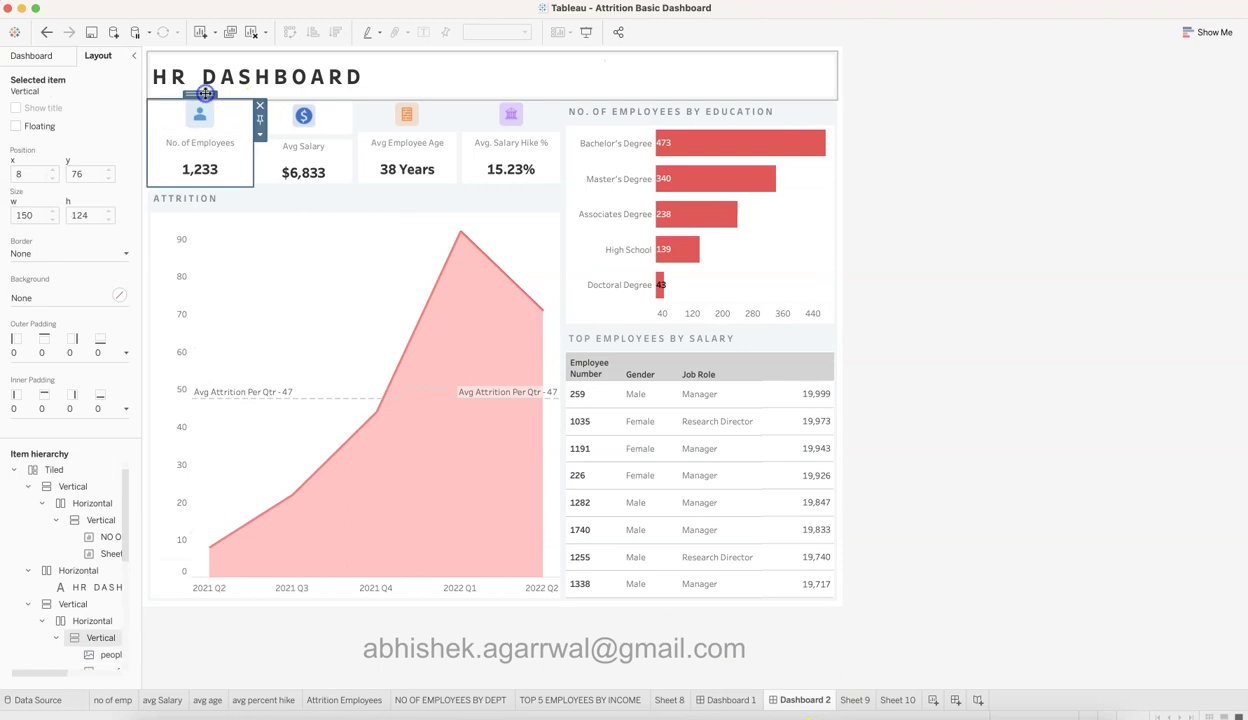
left_click(126, 408)
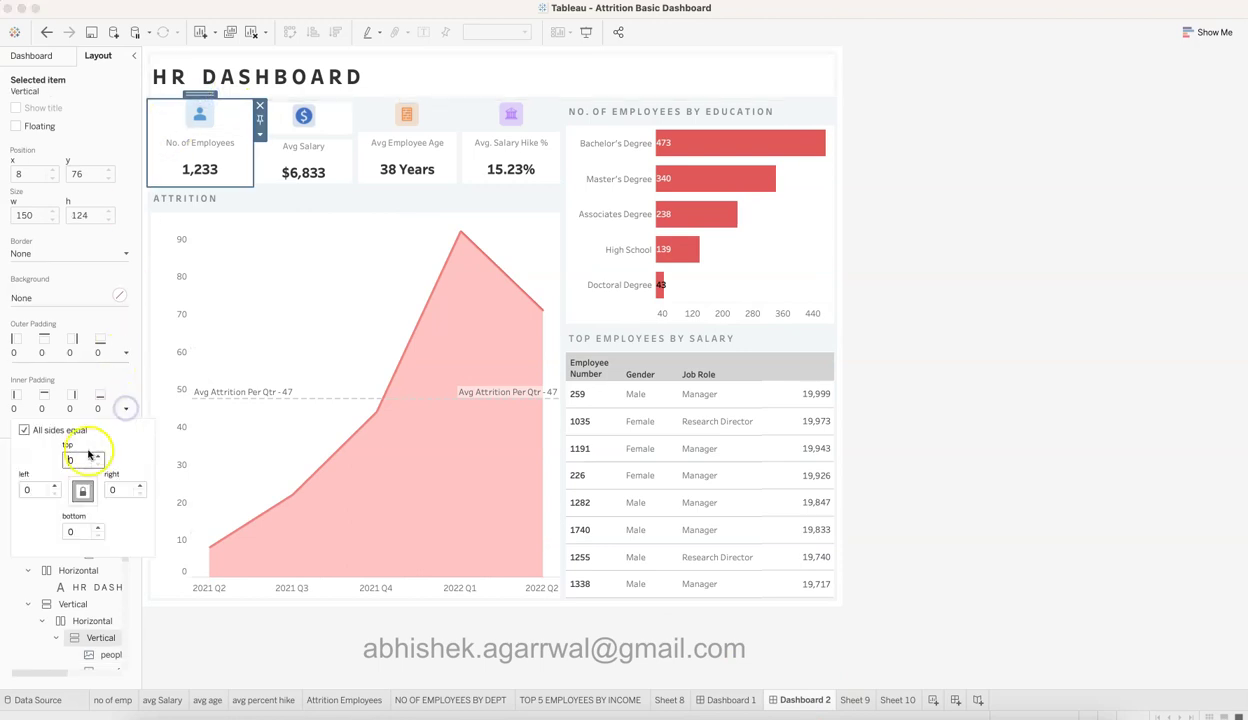
left_click(126, 353)
type("10")
key("Tab")
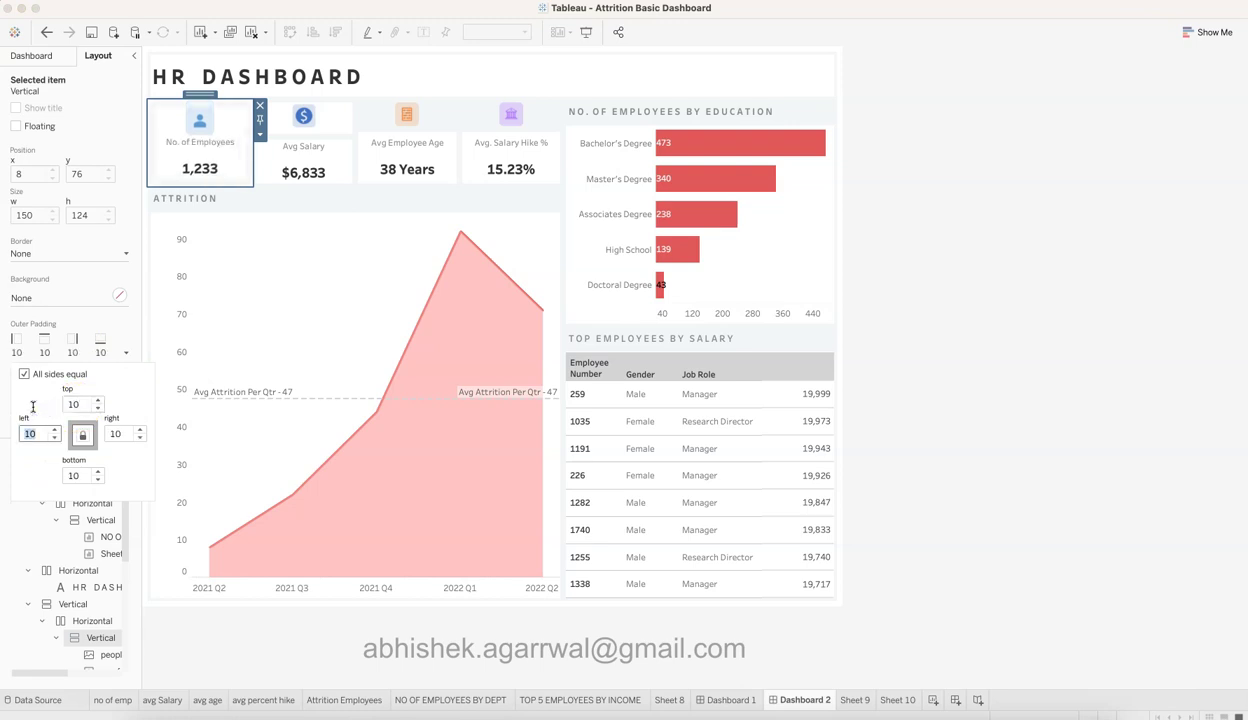
Try an outer padding of 10 on all sides of the dollar icon's vertical container, and undo it
left_click(346, 118)
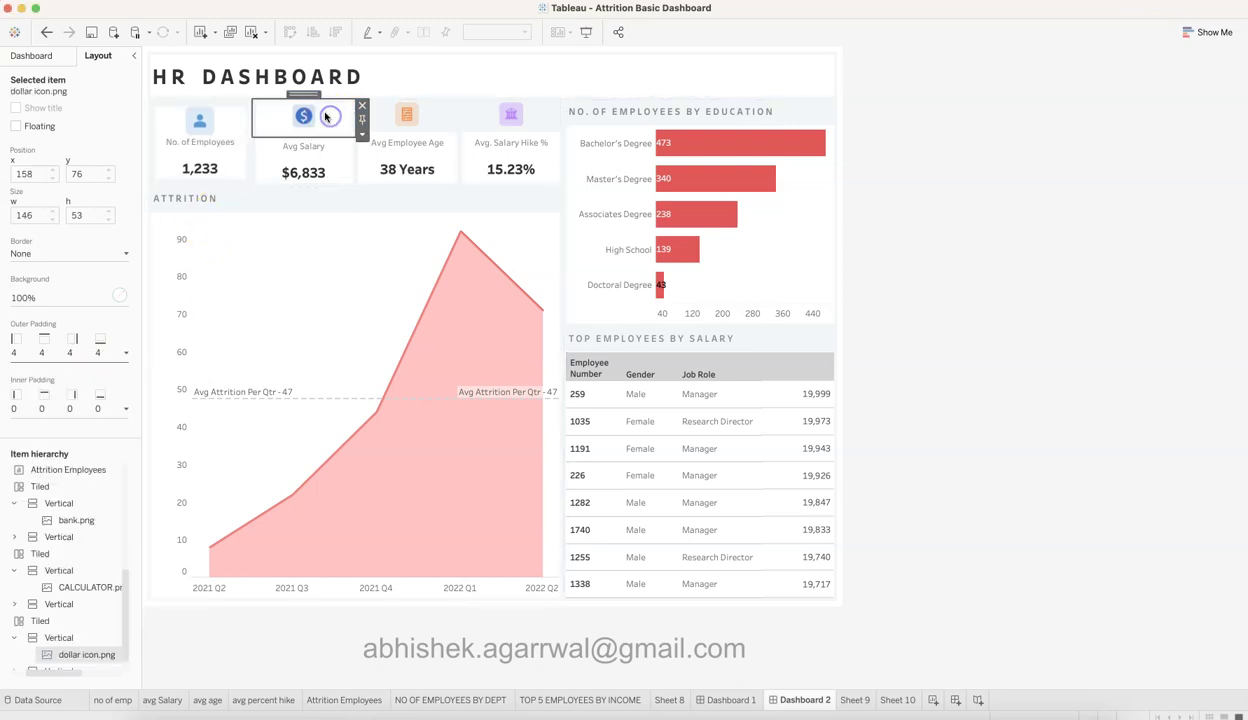
left_click(126, 354)
left_click(58, 405)
type("10")
key("Tab")
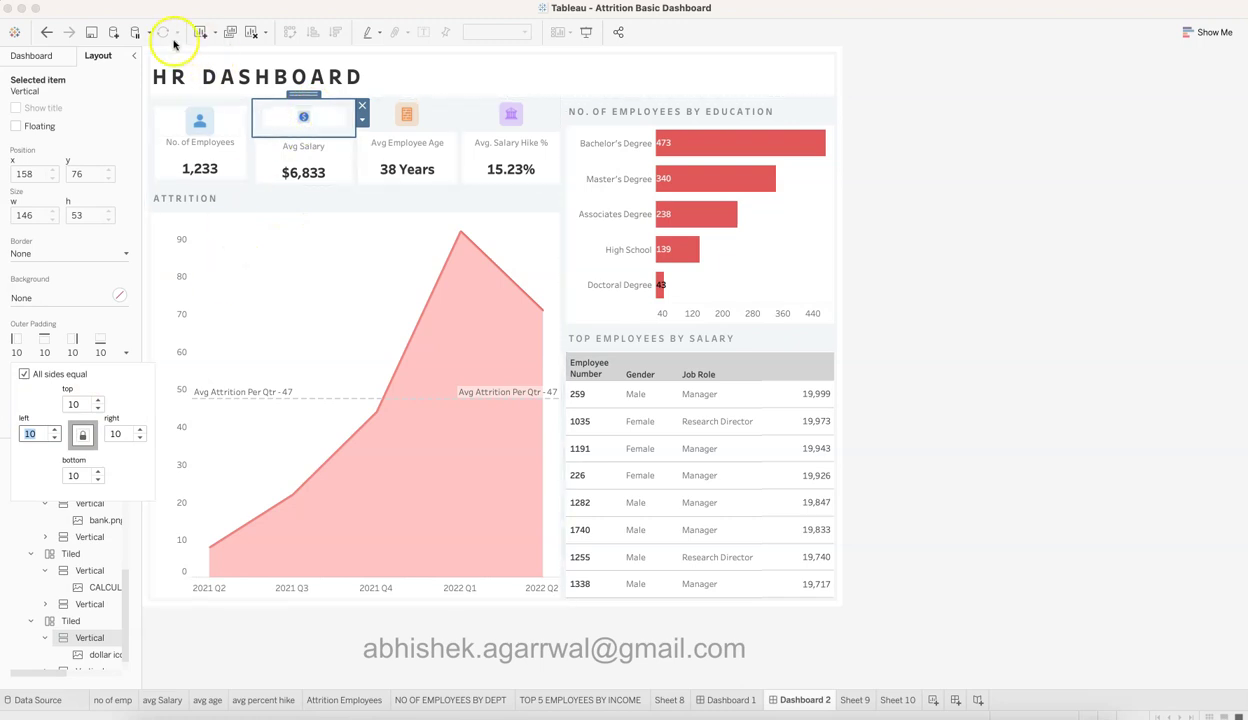
left_click(46, 32)
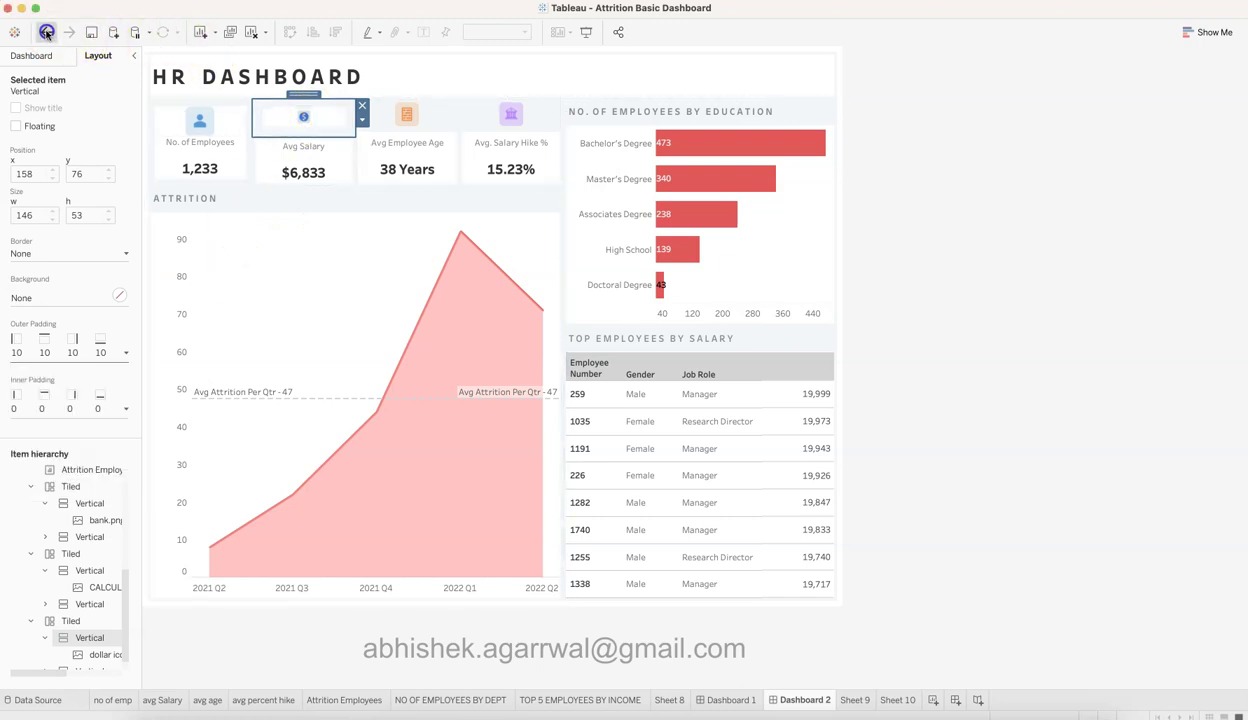
Set the outer padding of the tiled container holding the whole Avg Salary card to 10 on all sides
left_click(313, 95)
left_click(126, 352)
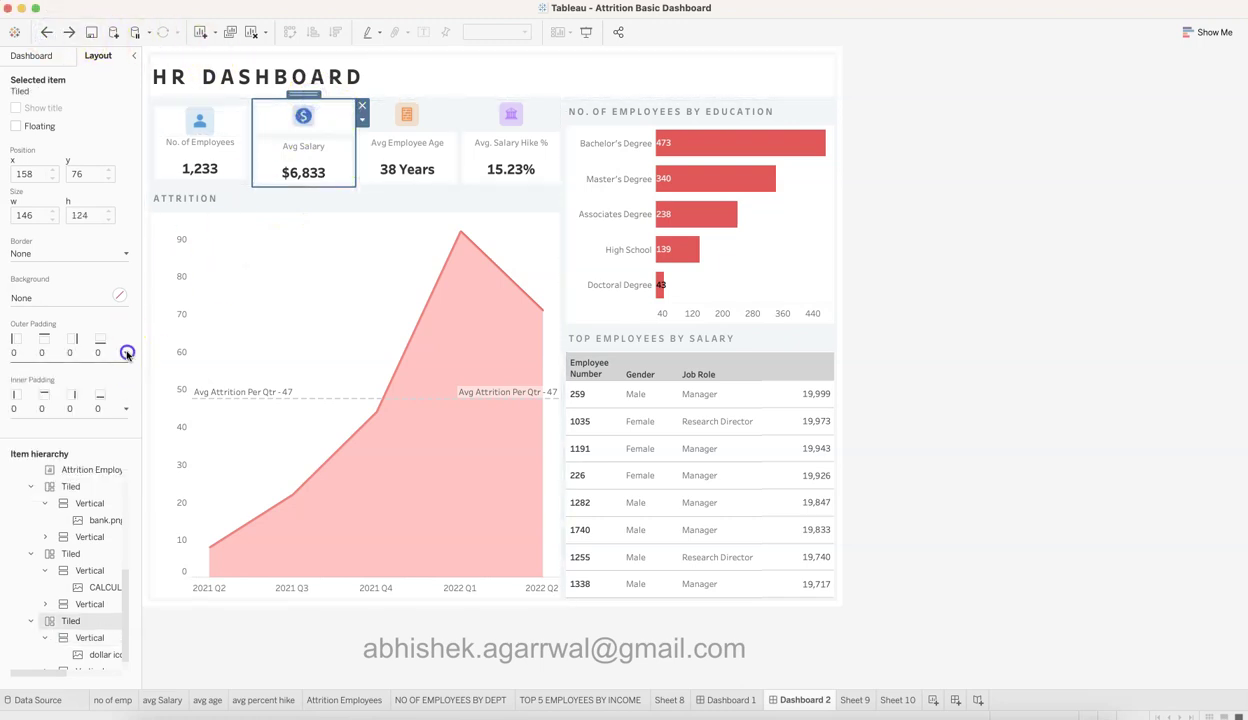
left_click(80, 405)
type("10")
key("Tab")
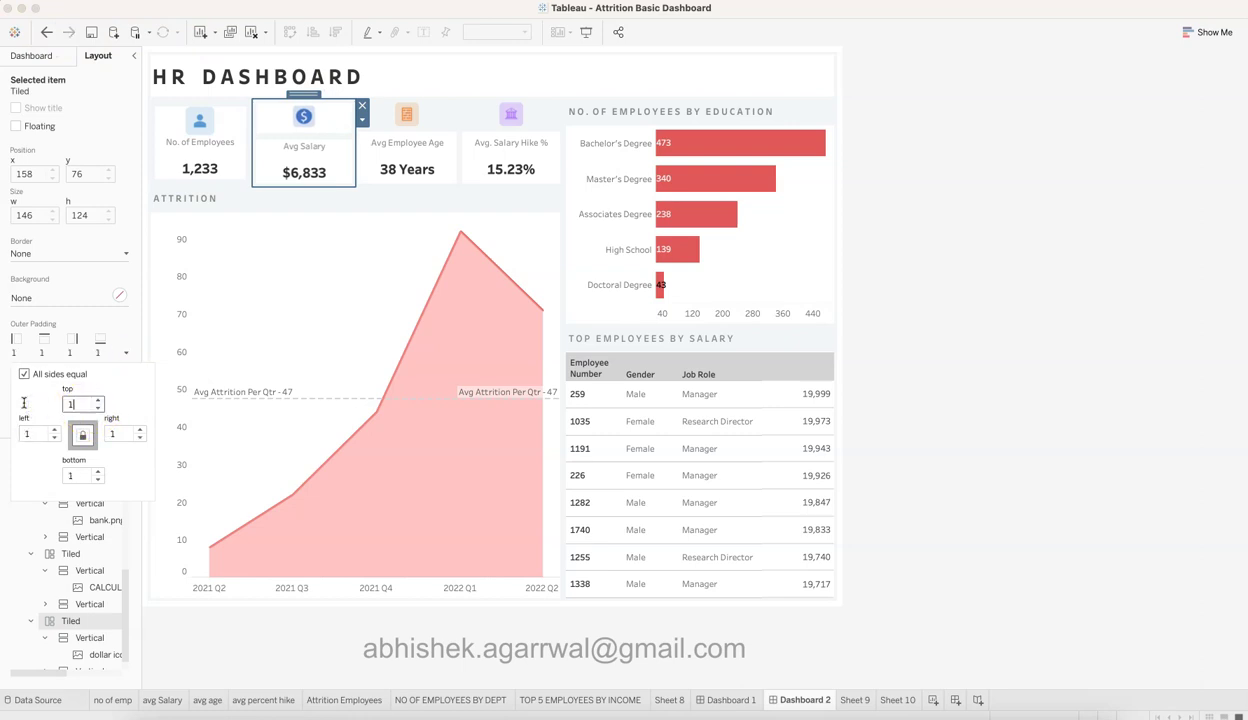
Set the outer padding of the tiled container around the Avg Employee Age card to 10 on all sides
left_click(413, 120)
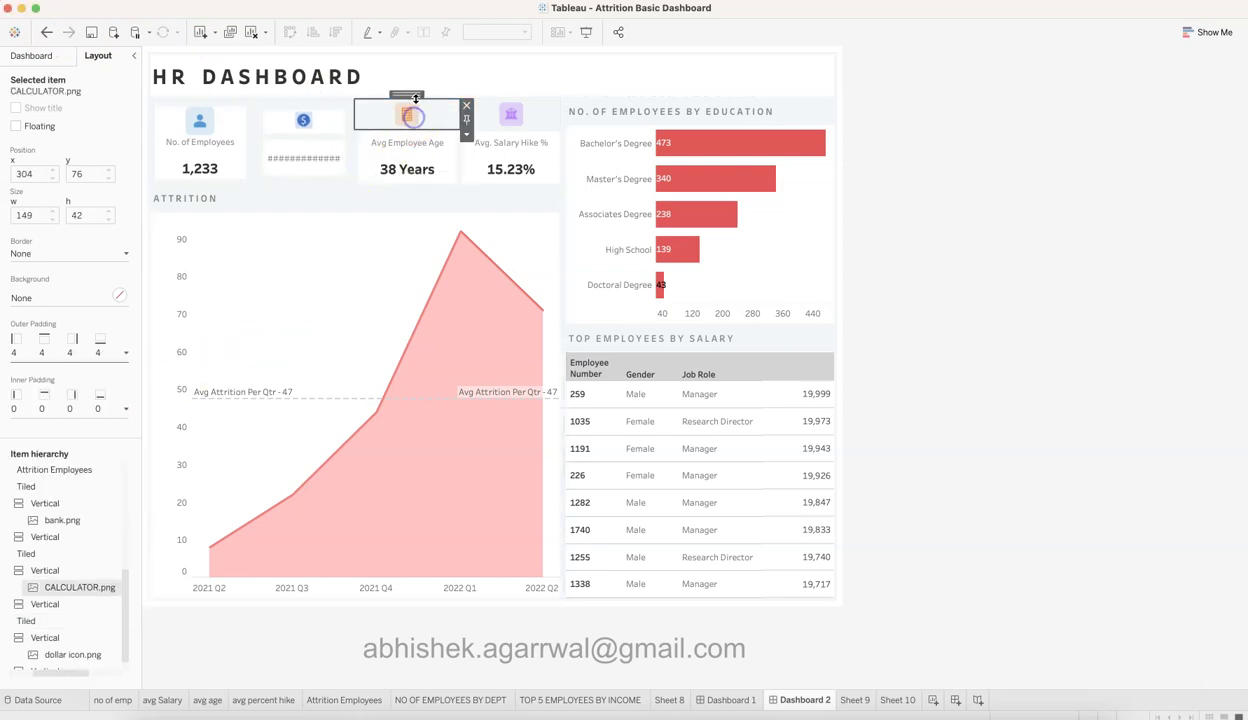
double_click(409, 95)
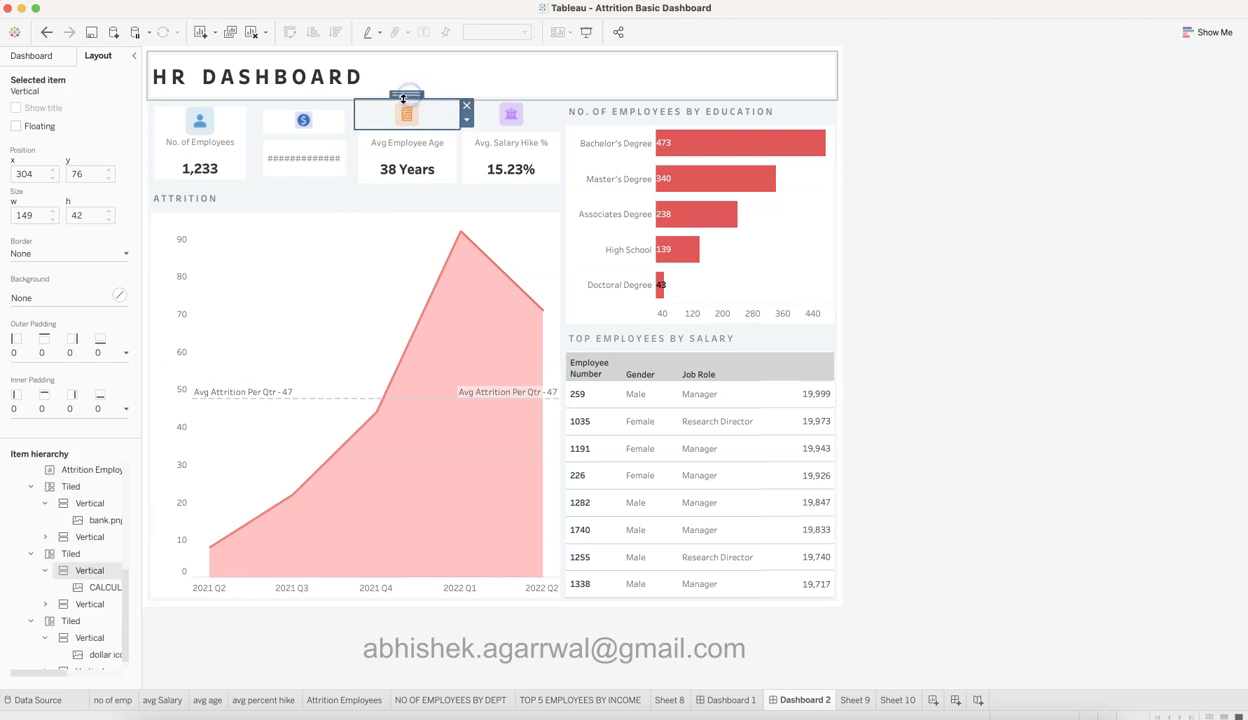
double_click(409, 95)
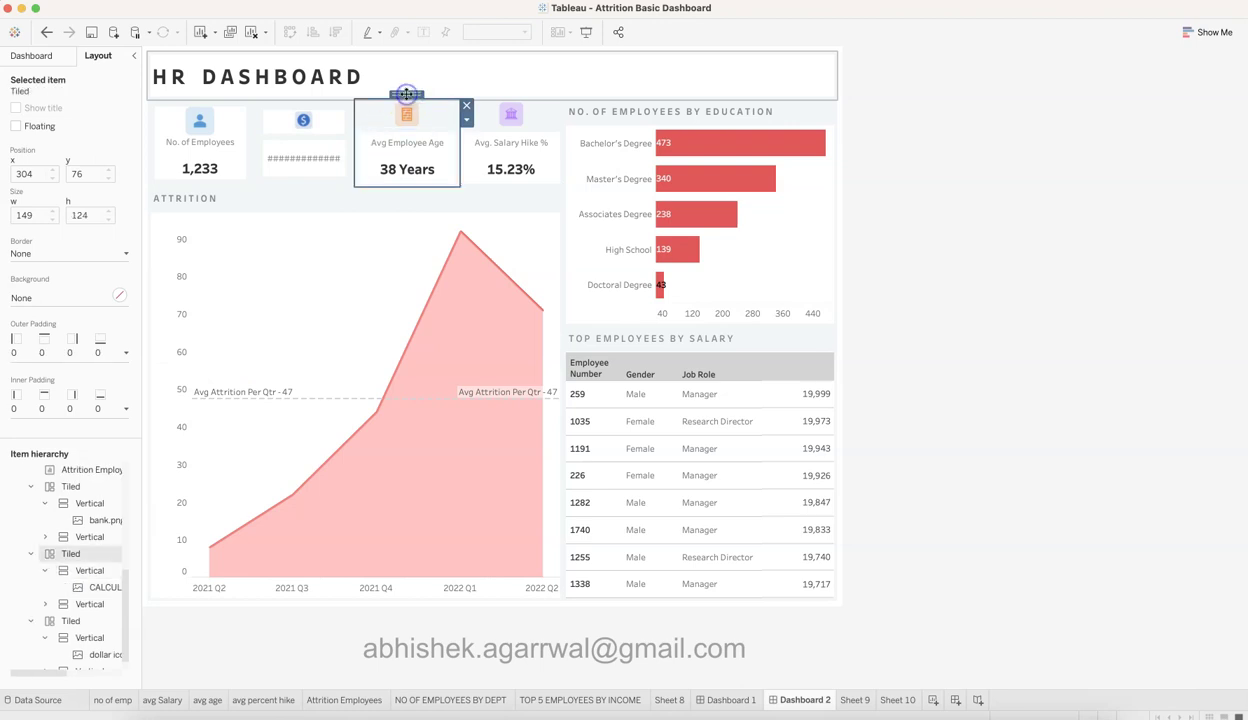
left_click(126, 352)
type("4")
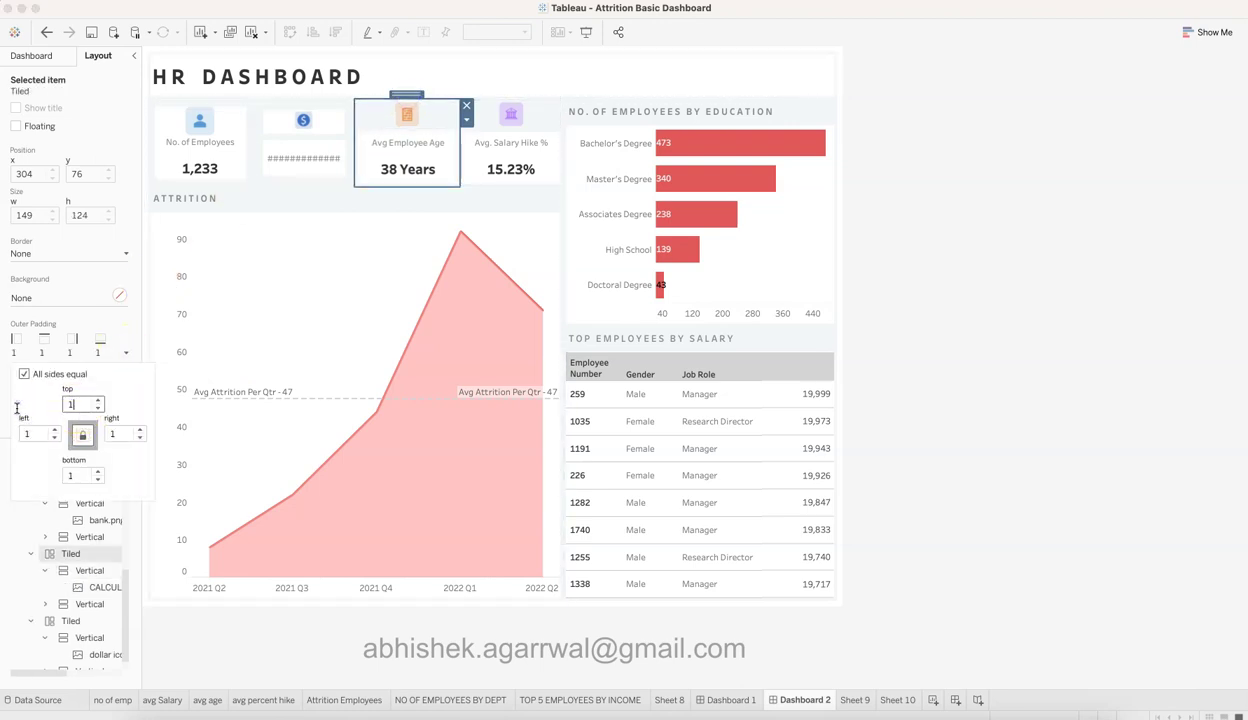
Give the tiled container around the Avg. Salary Hike % card the same outer padding of 10 on all sides
left_click(500, 124)
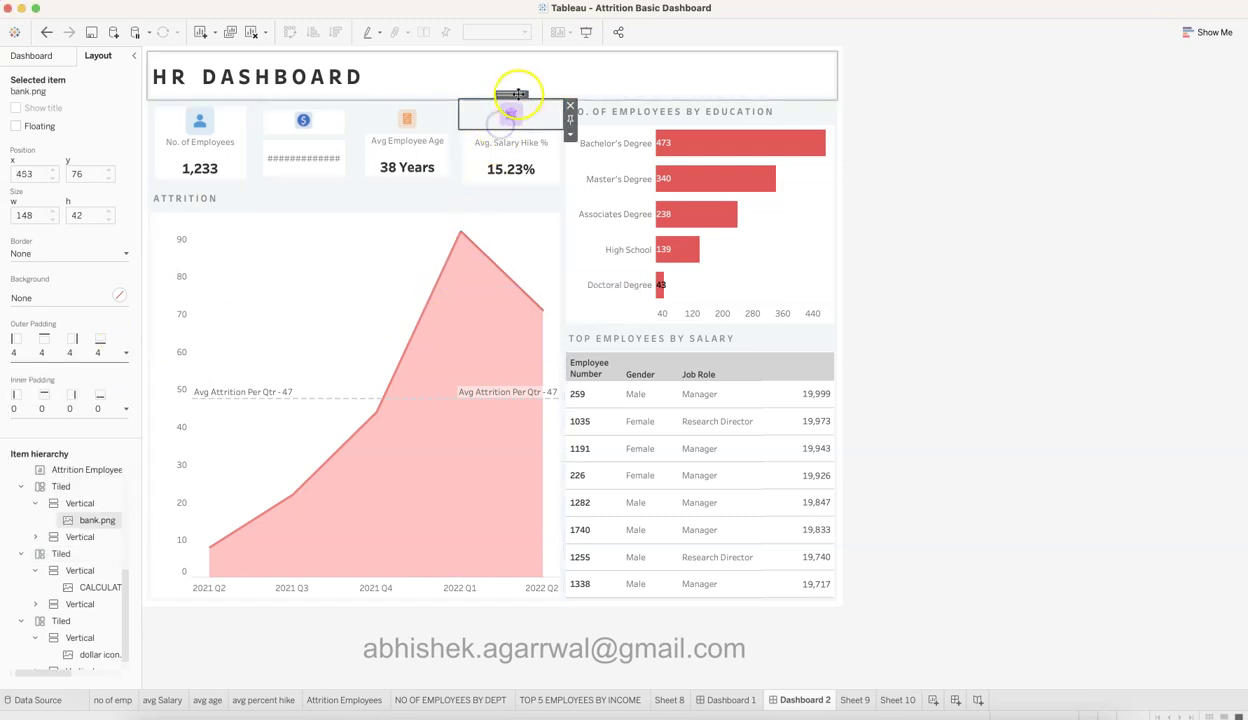
double_click(511, 95)
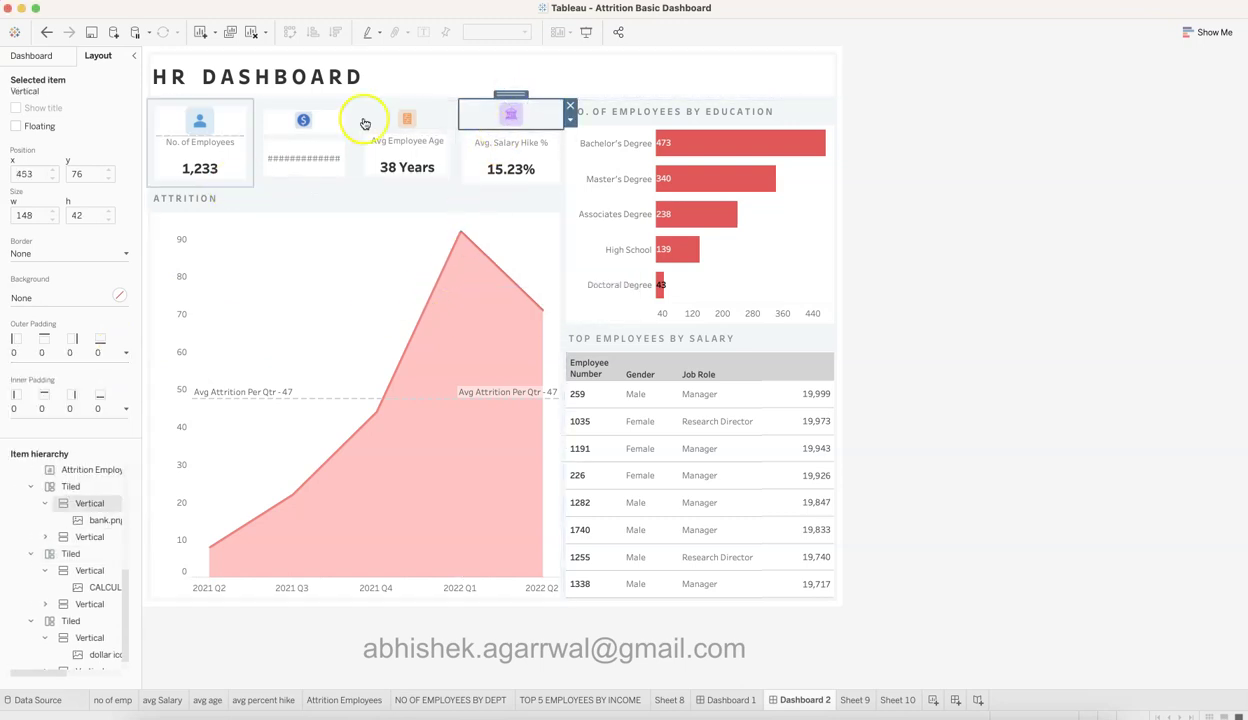
double_click(516, 92)
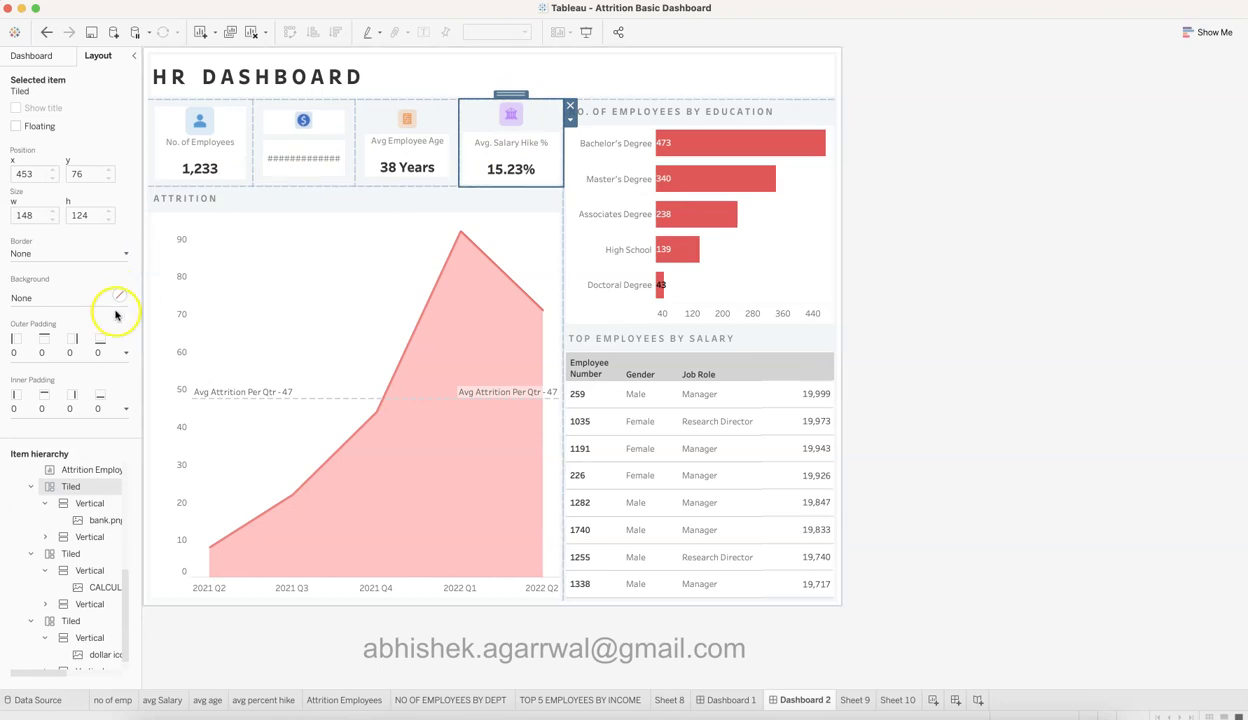
left_click(125, 352)
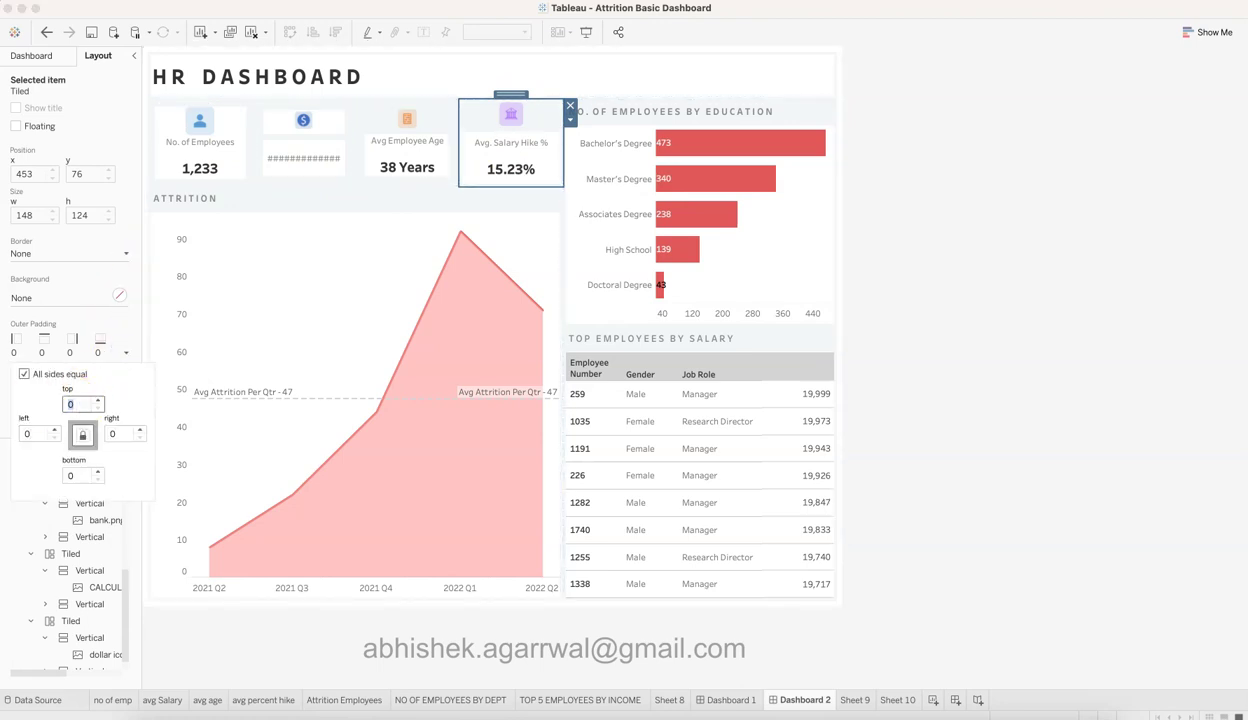
Set the Attrition chart's outer padding to 10 on all sides
left_click(275, 210)
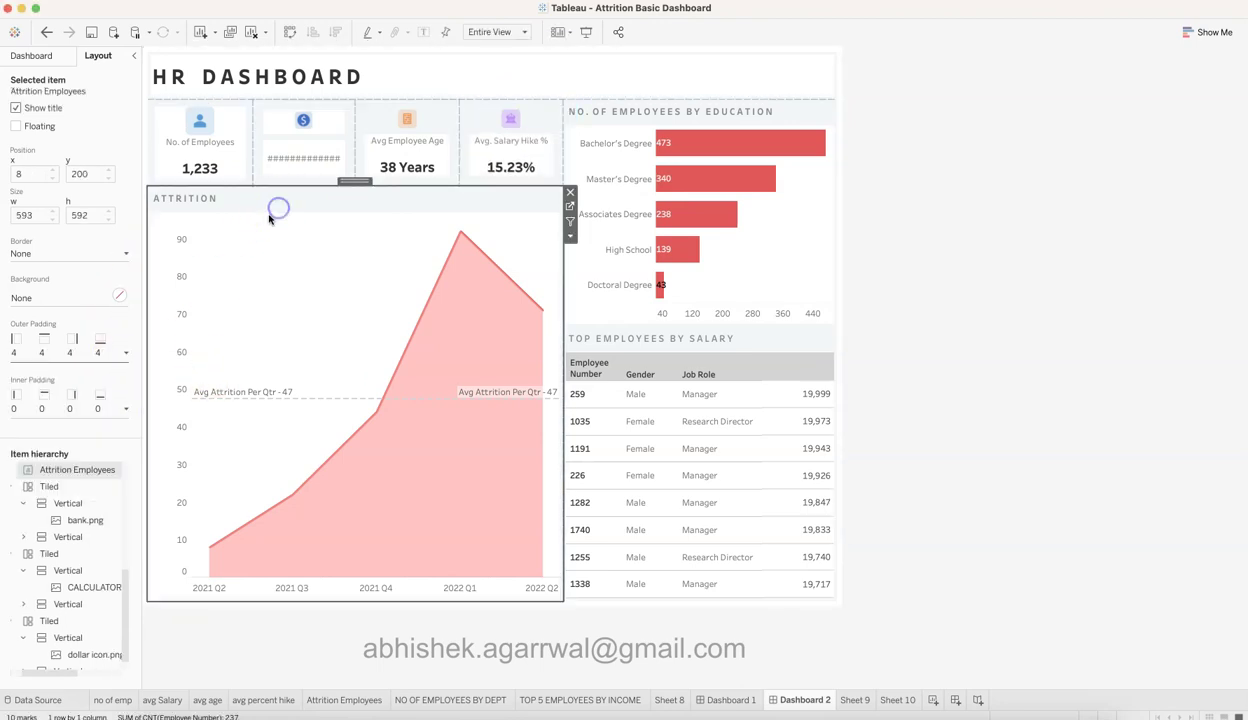
left_click(126, 352)
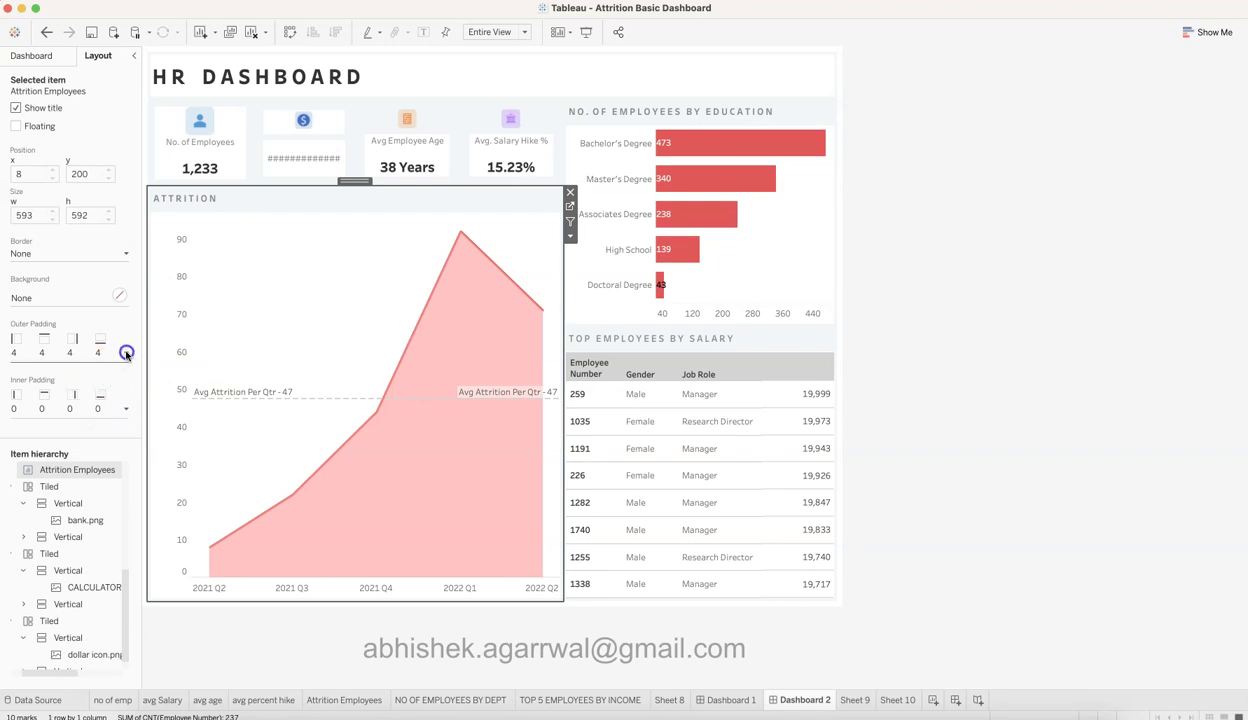
type("10")
key("Tab")
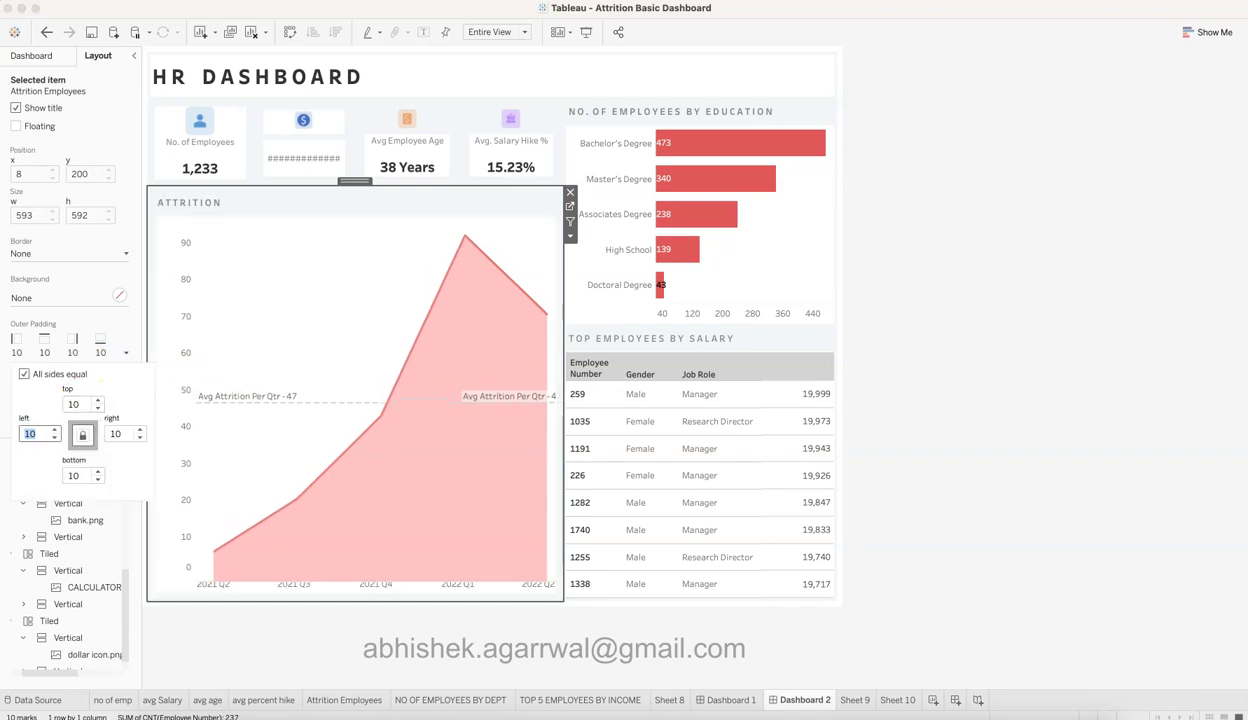
Set the outer padding of the No. of Employees by Education chart to 10 on all sides
left_click(690, 117)
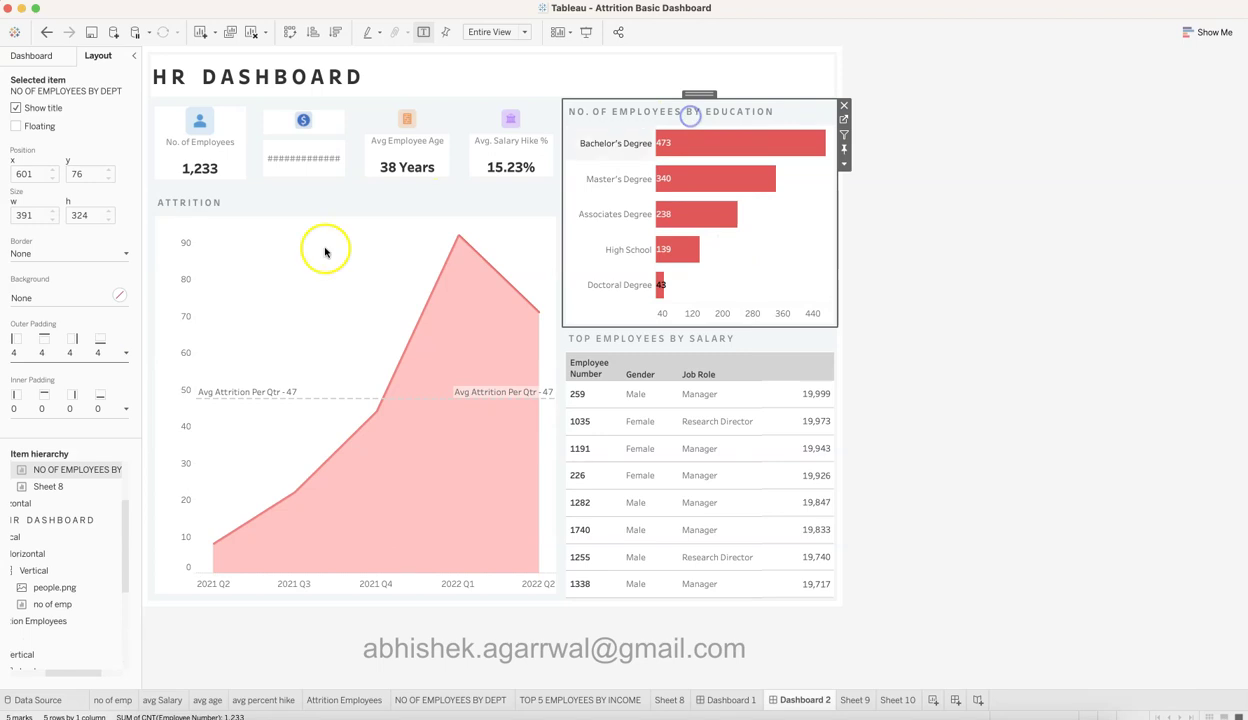
left_click(125, 353)
left_click(80, 402)
type("10")
key("Tab")
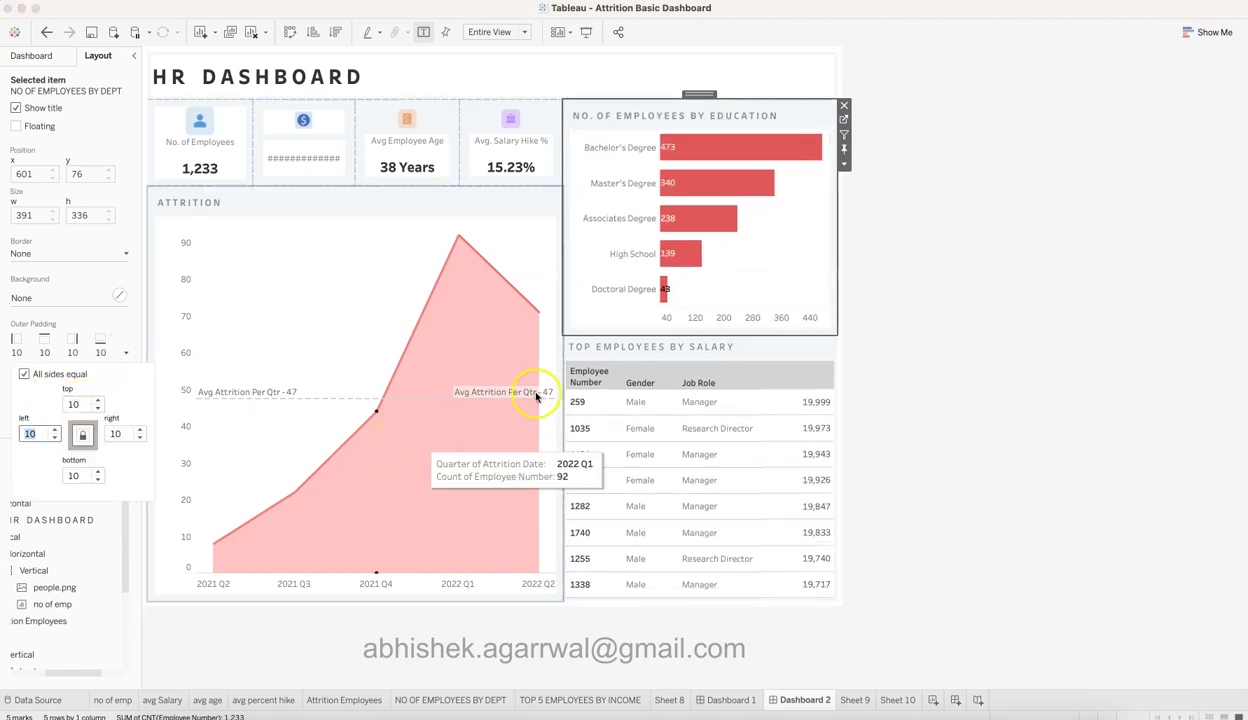
Set the outer padding of the Top Employees by Salary table to 10 on all sides
left_click(568, 348)
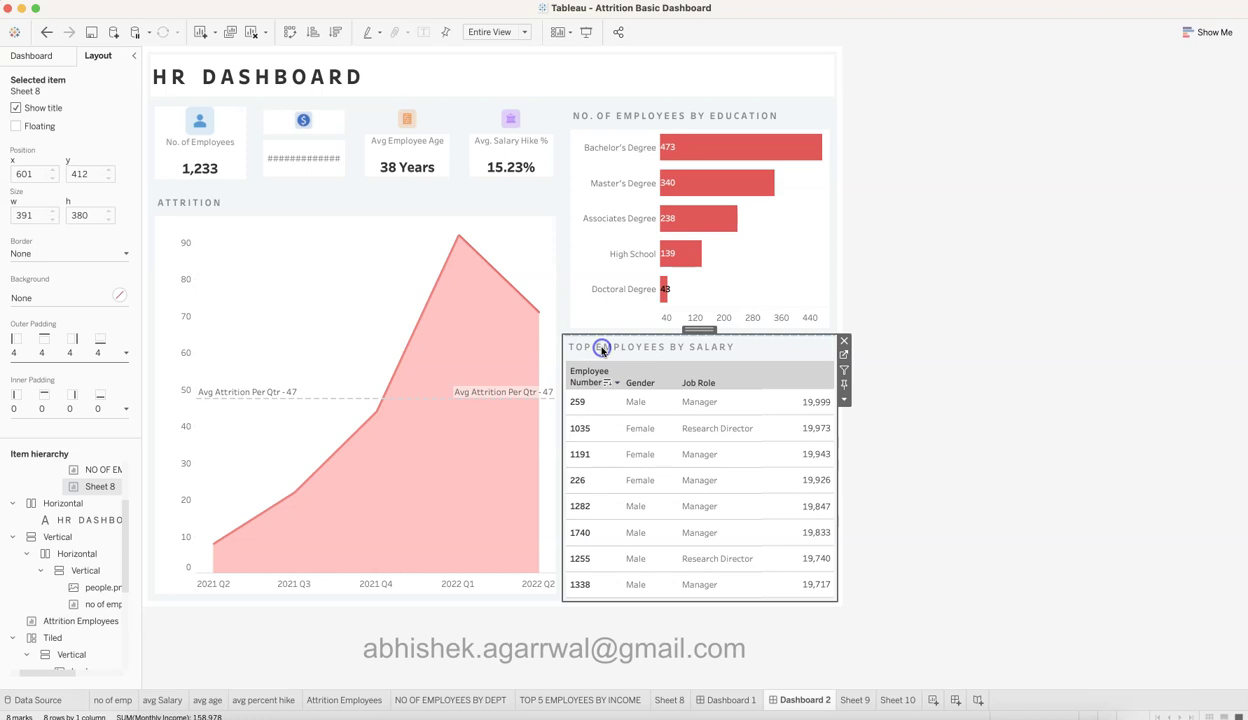
left_click(125, 353)
left_click(68, 402)
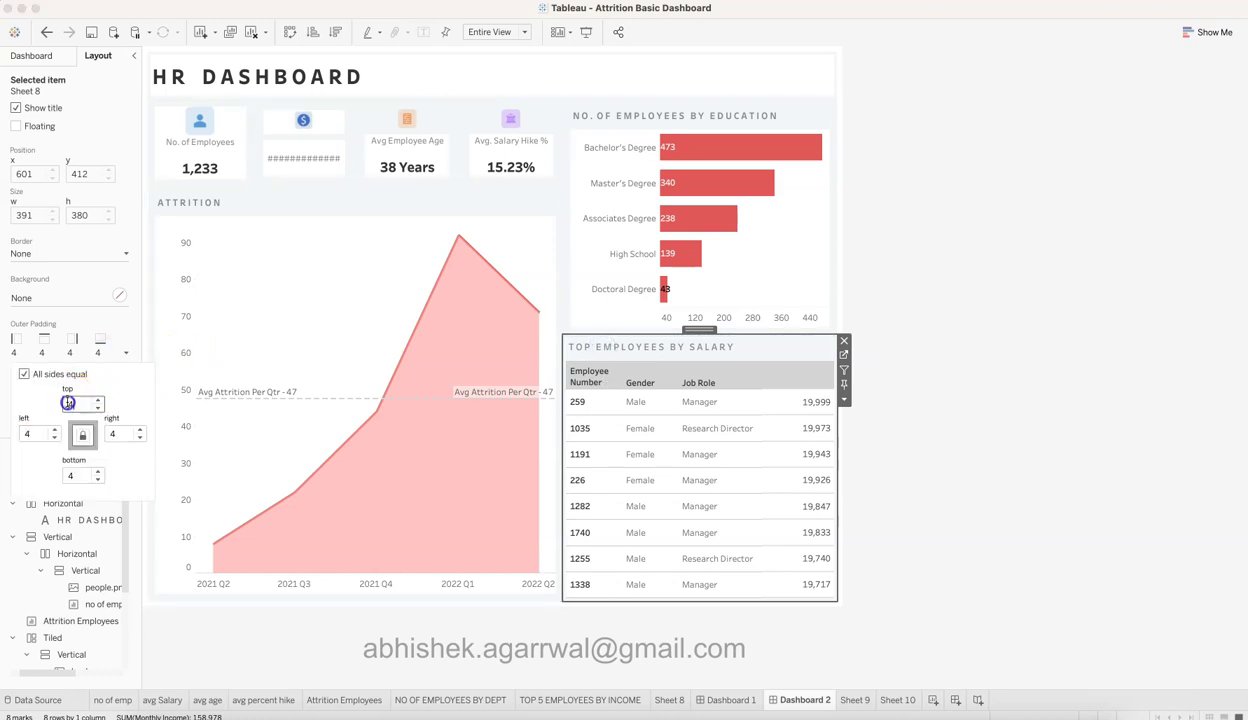
type("8")
key("Return")
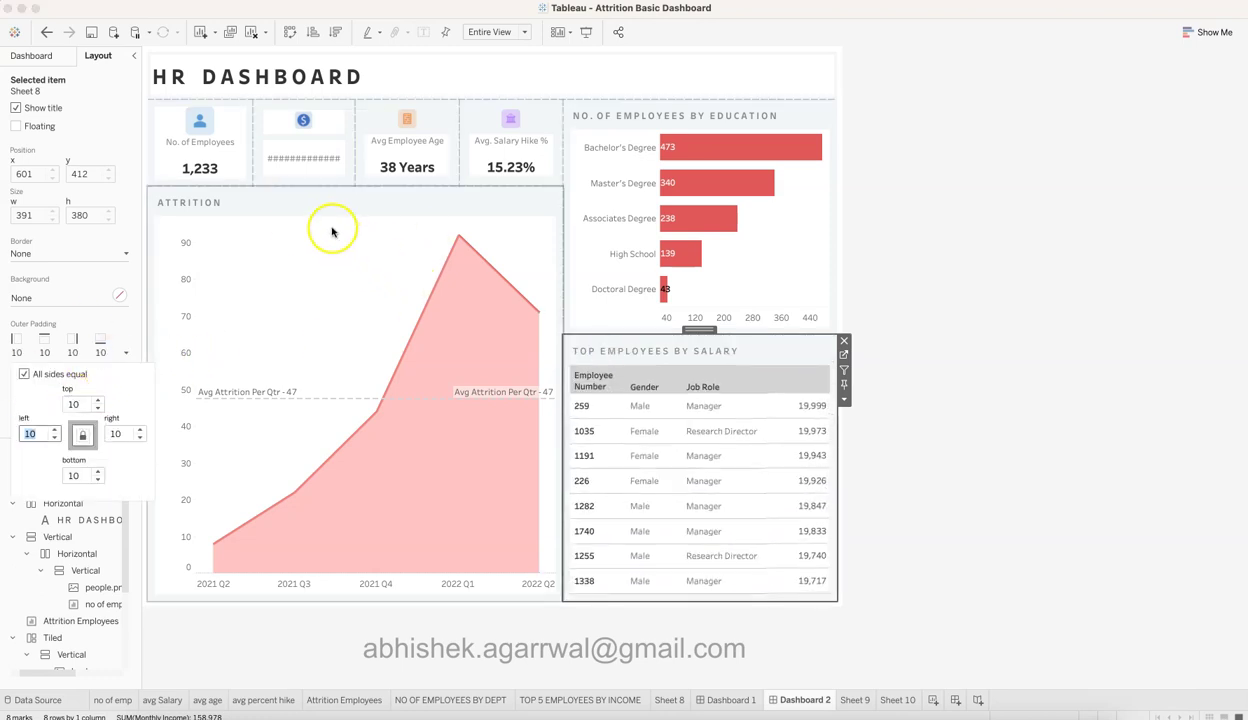
Give the Attrition chart a white background
left_click(332, 229)
left_click(119, 295)
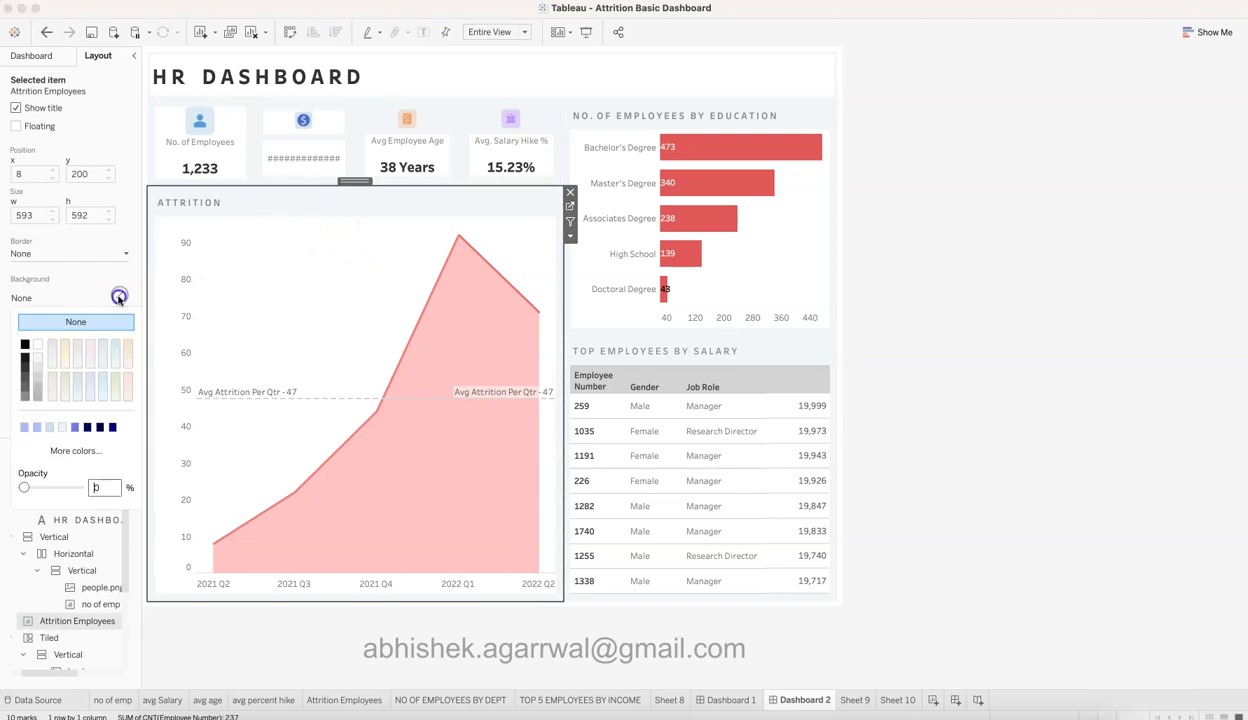
left_click(38, 343)
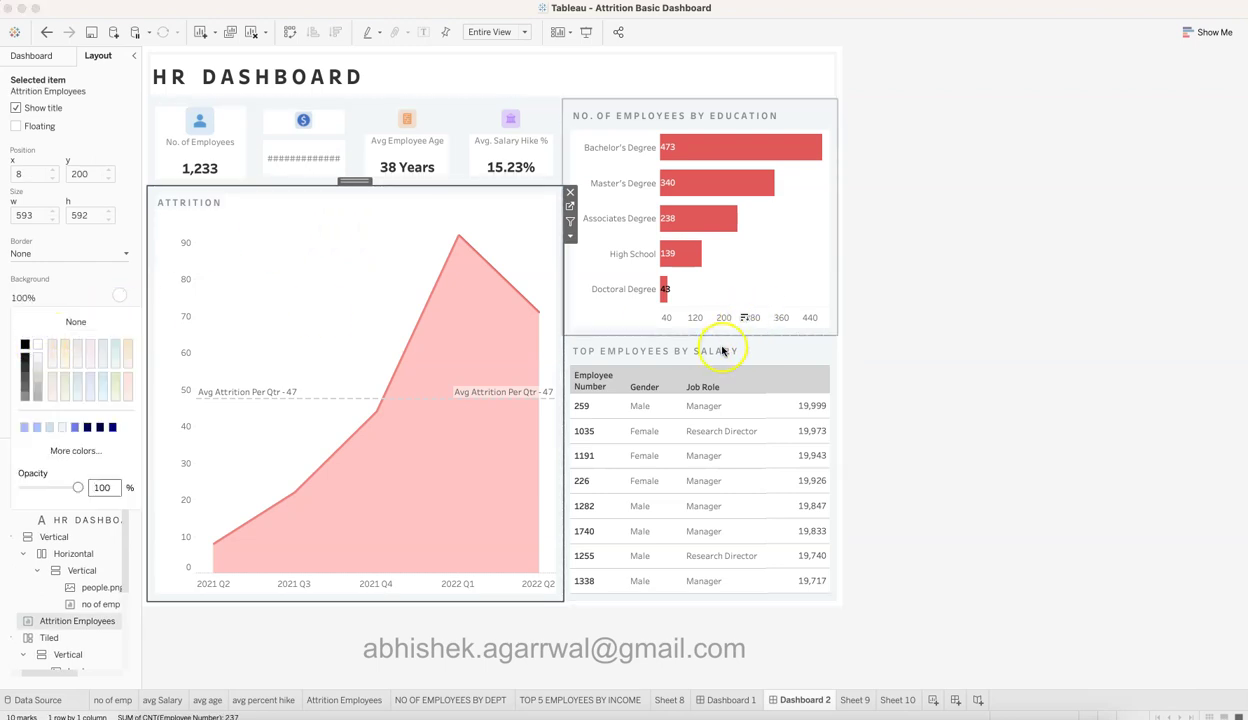
Apply a white background to the Top Employees by Salary table and the No. of Employees by Education chart
left_click(722, 351)
left_click(119, 295)
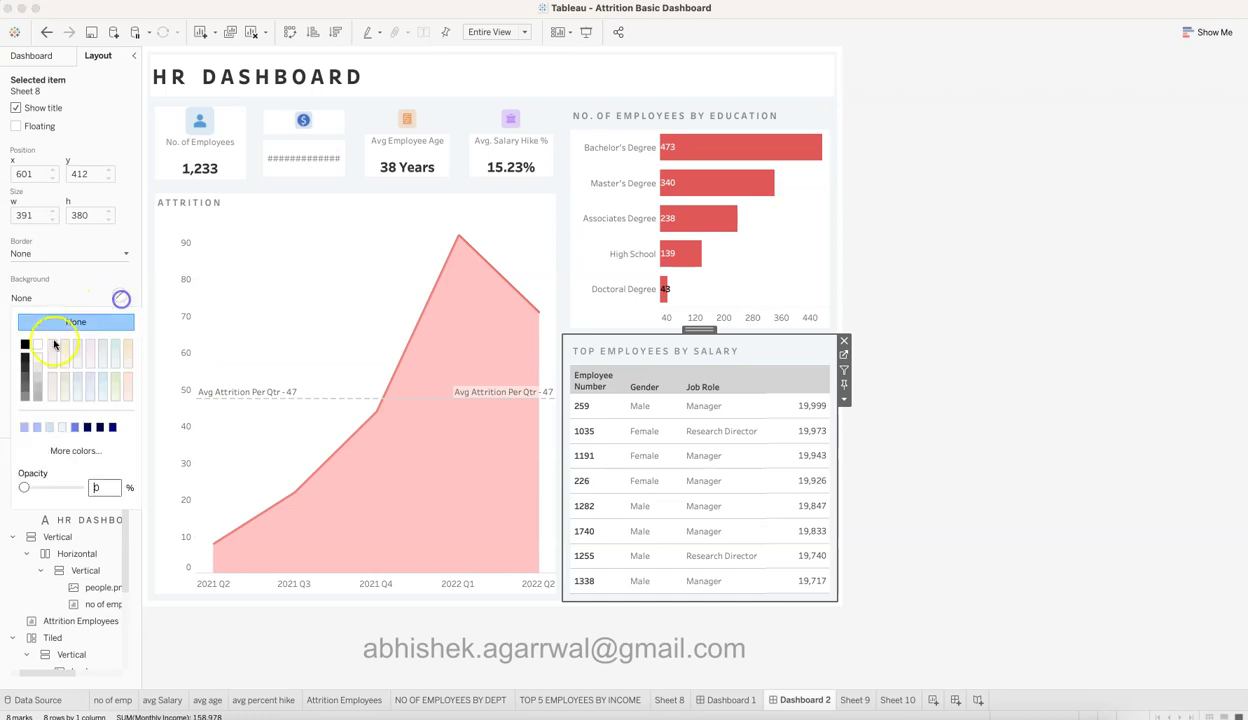
left_click(697, 201)
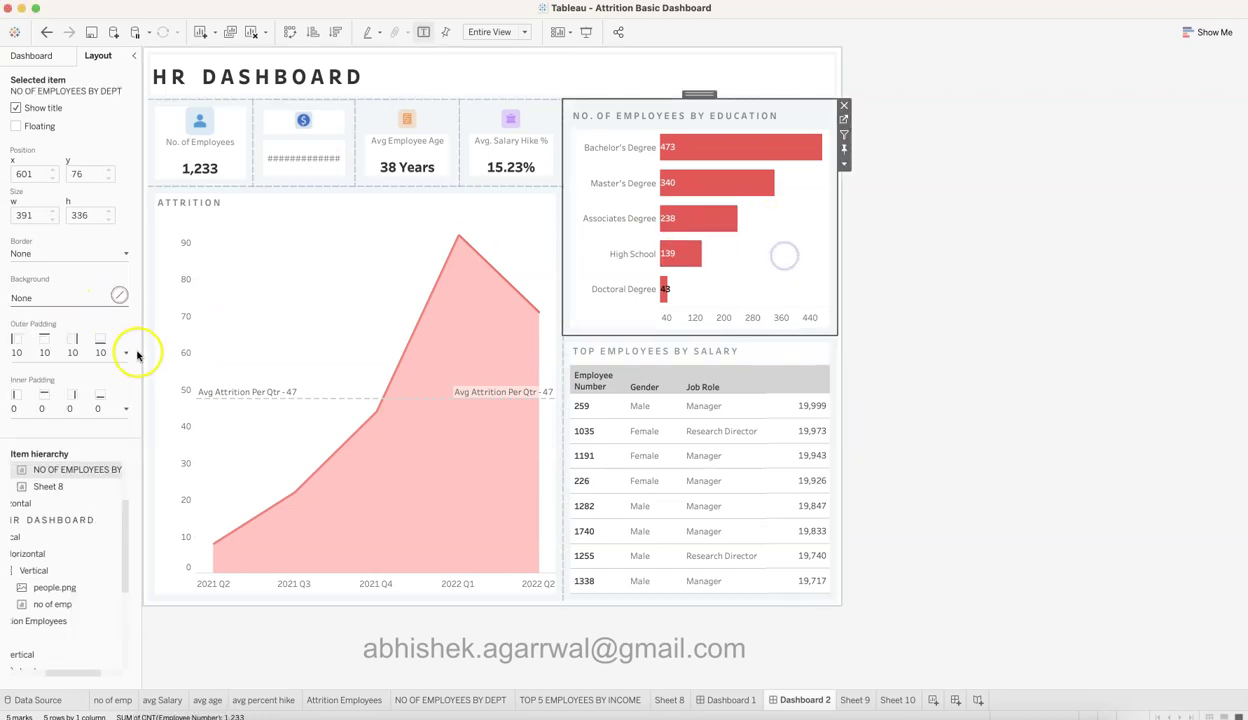
left_click(119, 296)
left_click(37, 344)
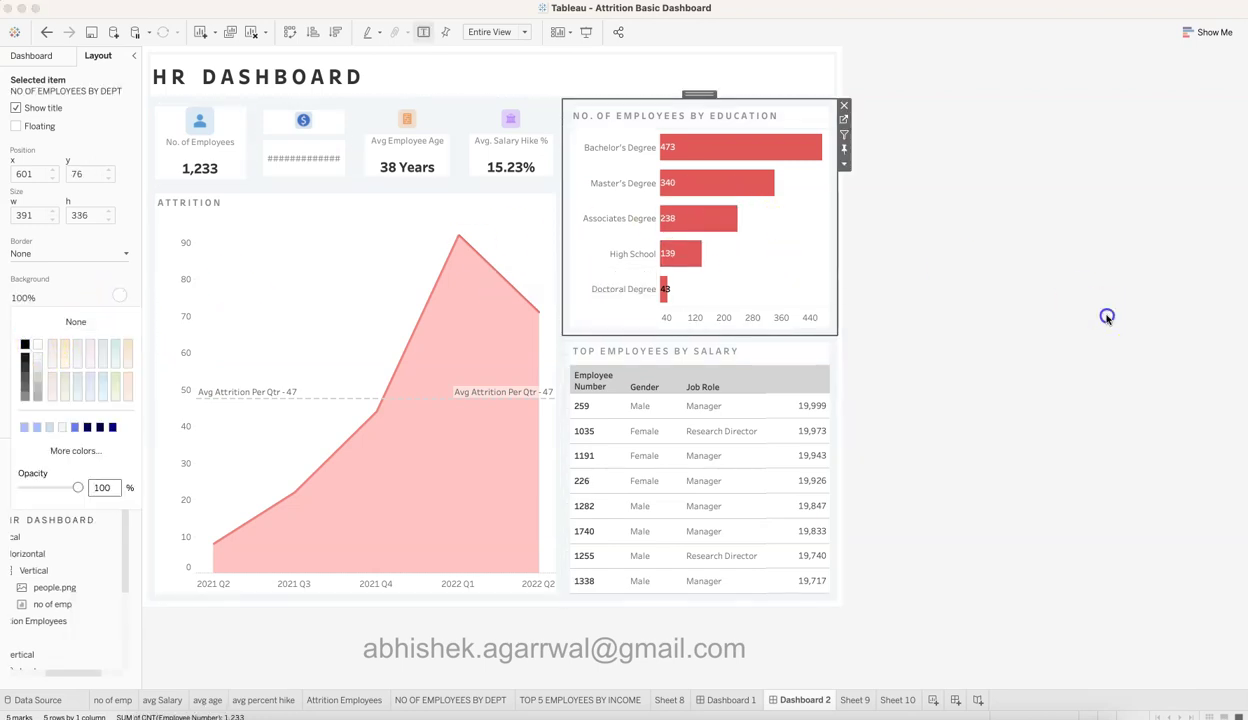
left_click(1107, 318)
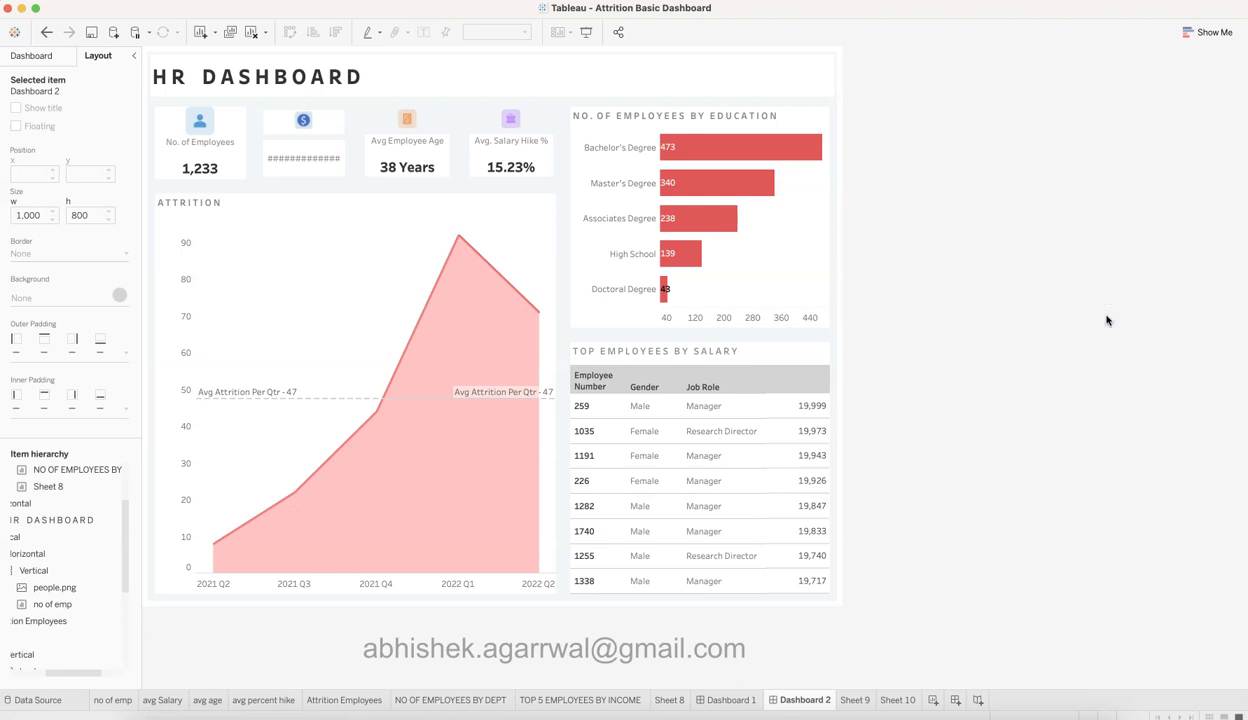
Compare the KPI cards, spacing and title area of Dashboard 2 with those of Dashboard 1
mouse_move(542, 158)
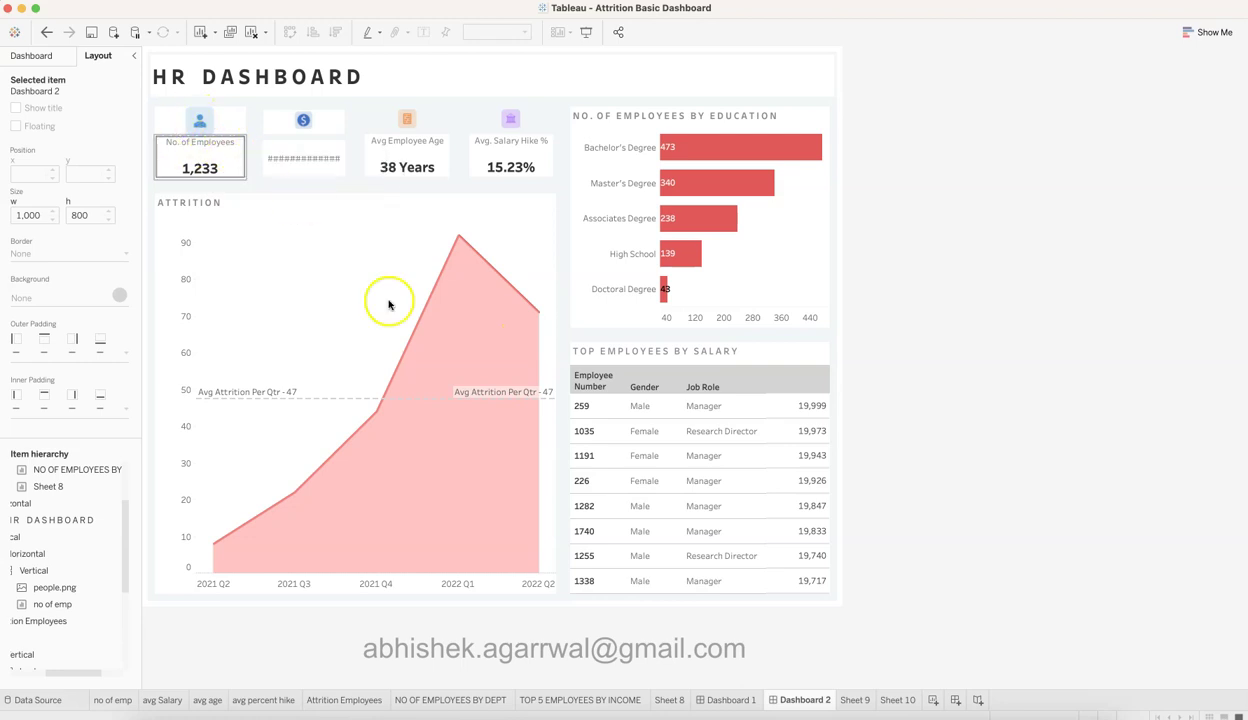
left_click(742, 699)
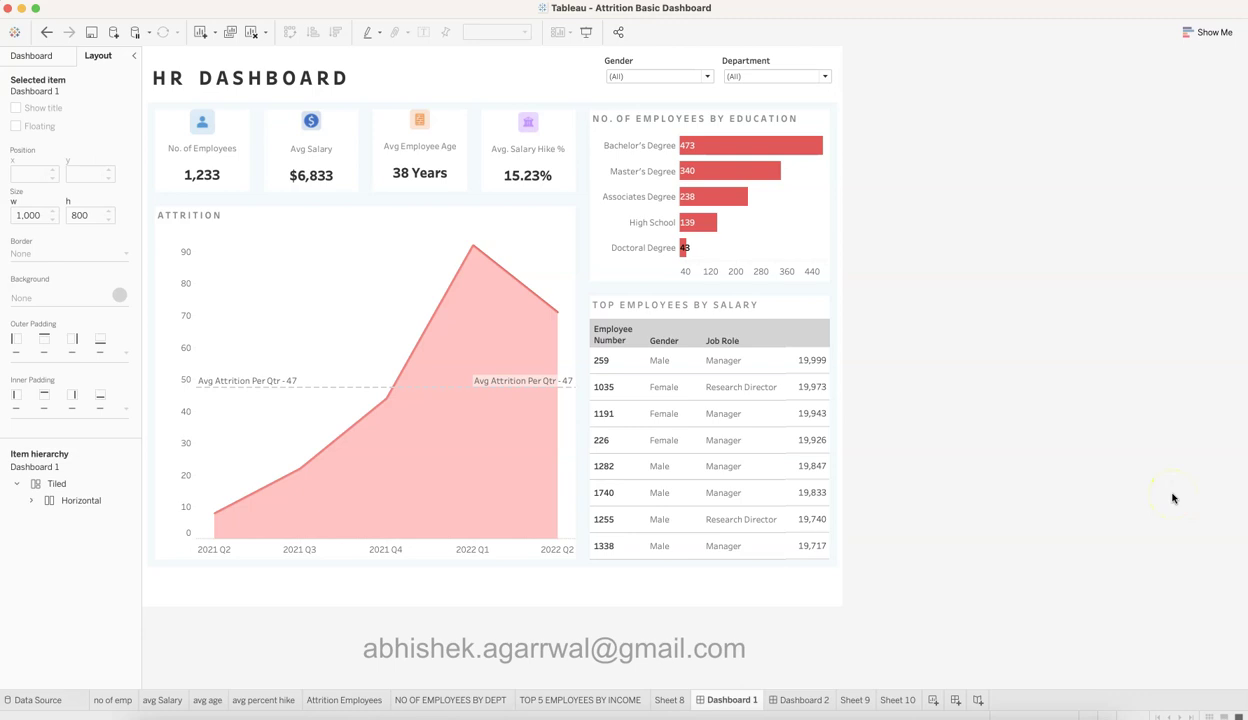
left_click(815, 697)
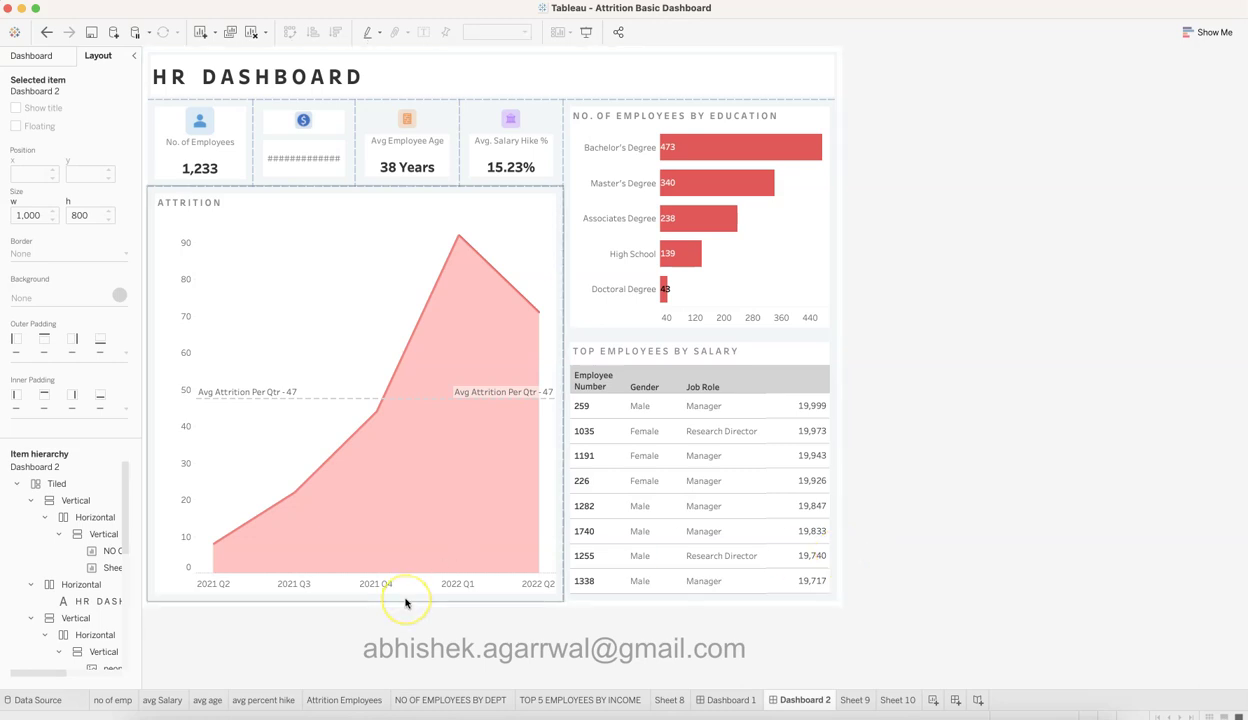
left_click(937, 483)
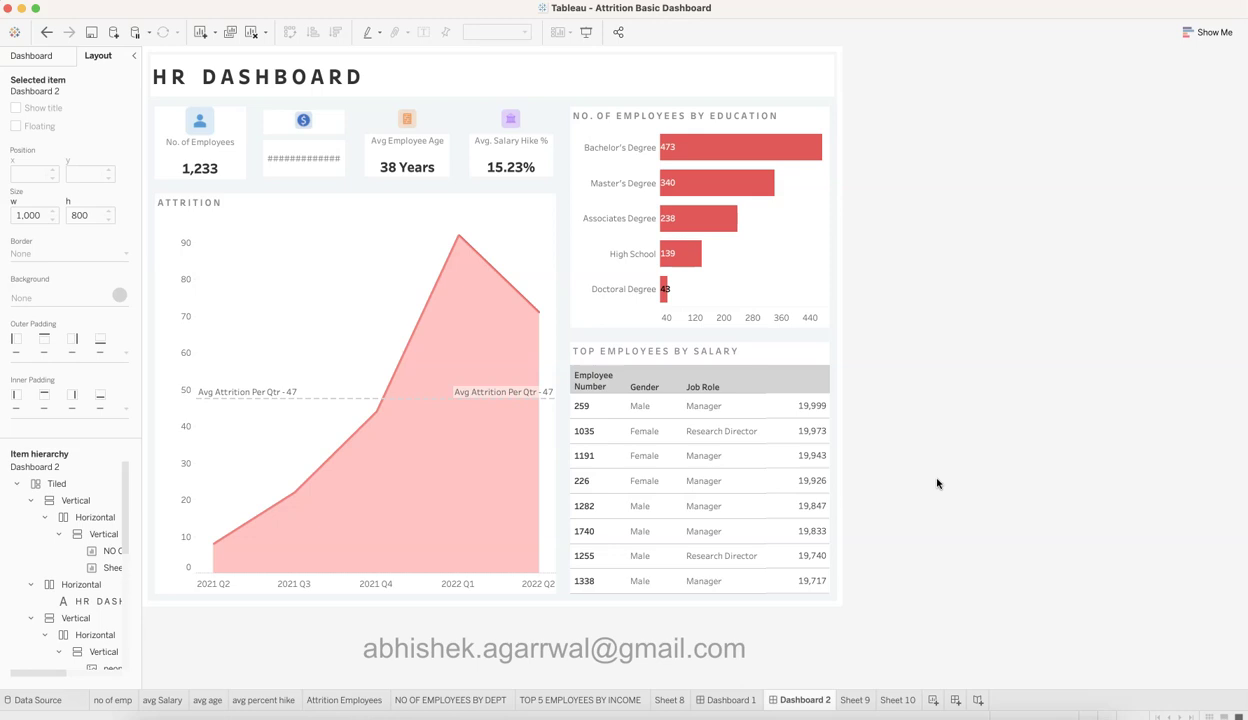
left_click(678, 79)
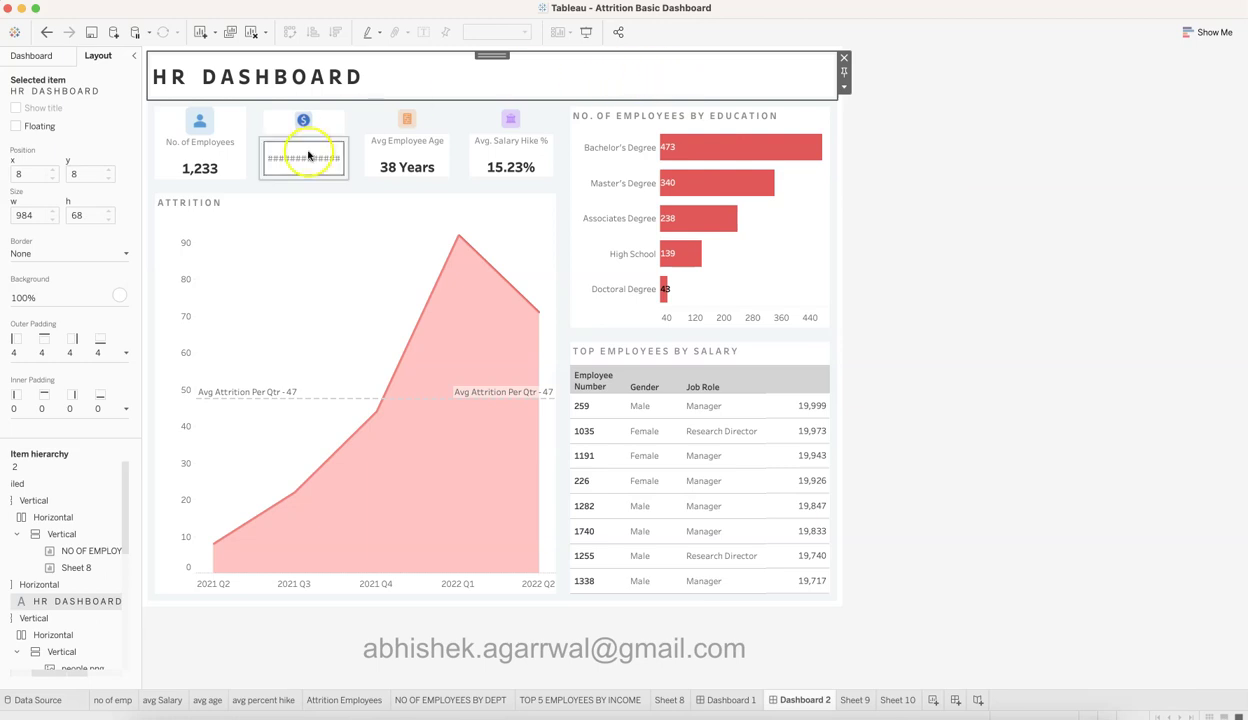
Show the Department and Gender filters of the No. of Employees card on the dashboard
left_click(239, 139)
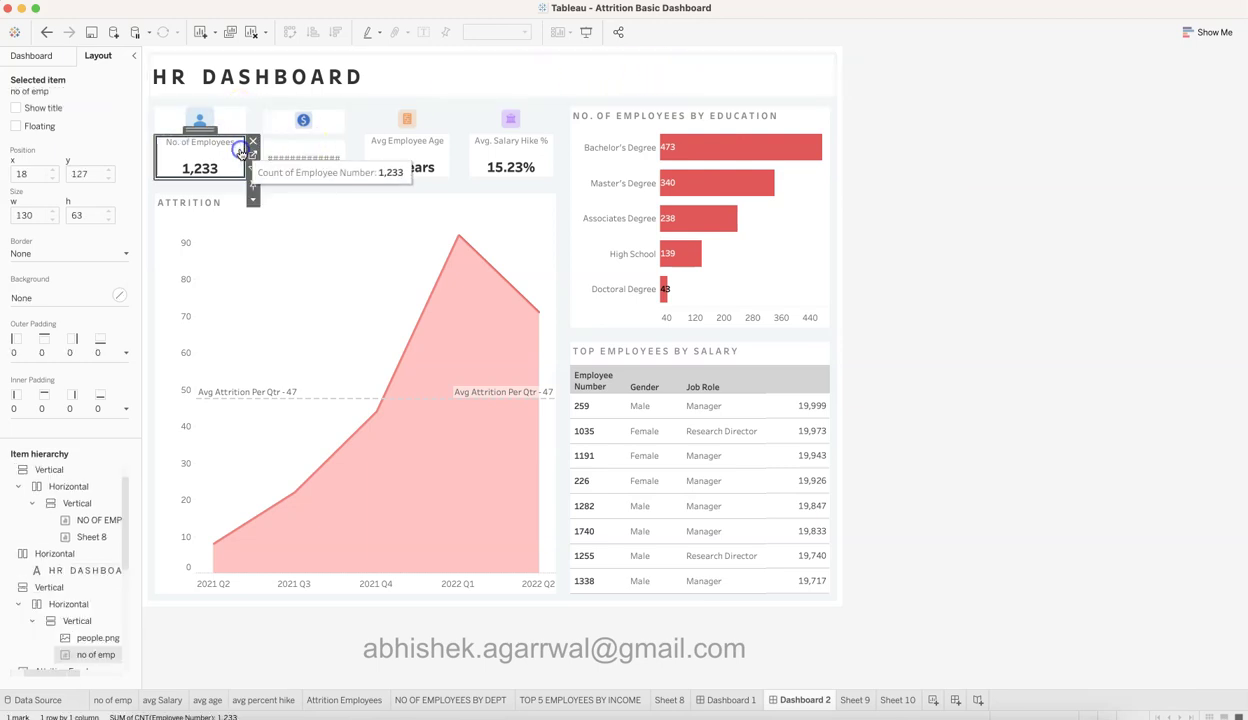
left_click(253, 199)
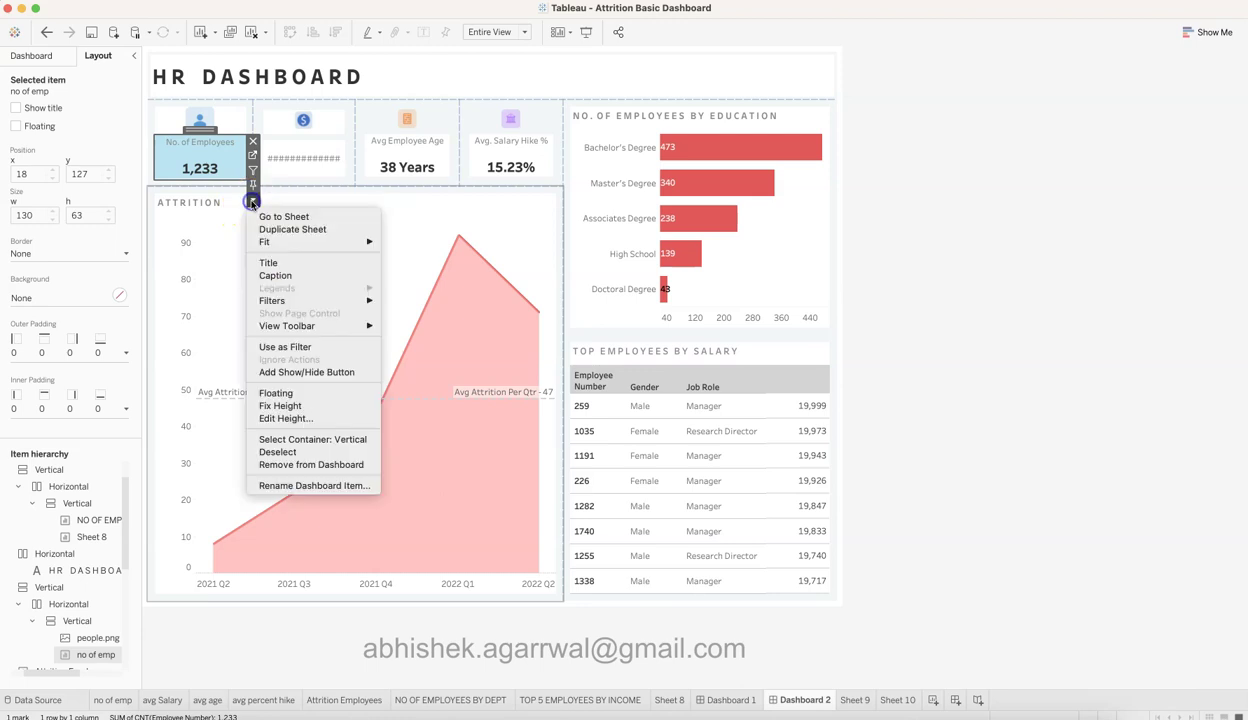
mouse_move(332, 242)
mouse_move(340, 300)
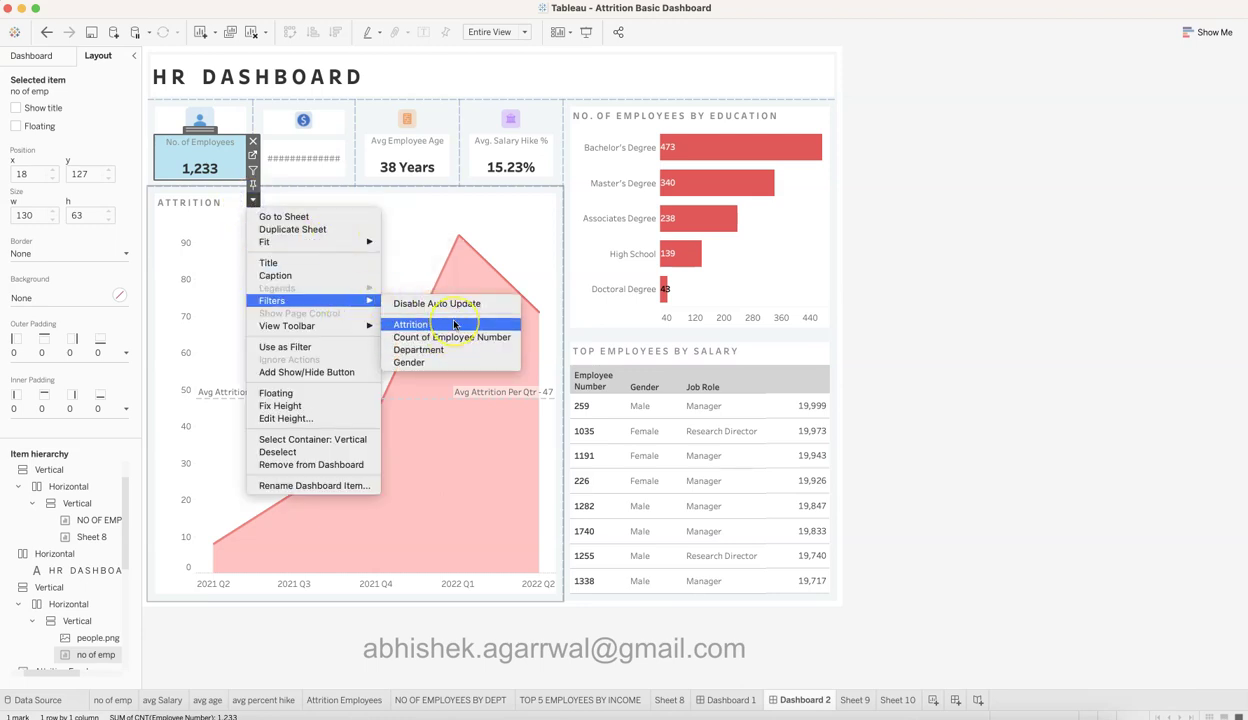
left_click(451, 350)
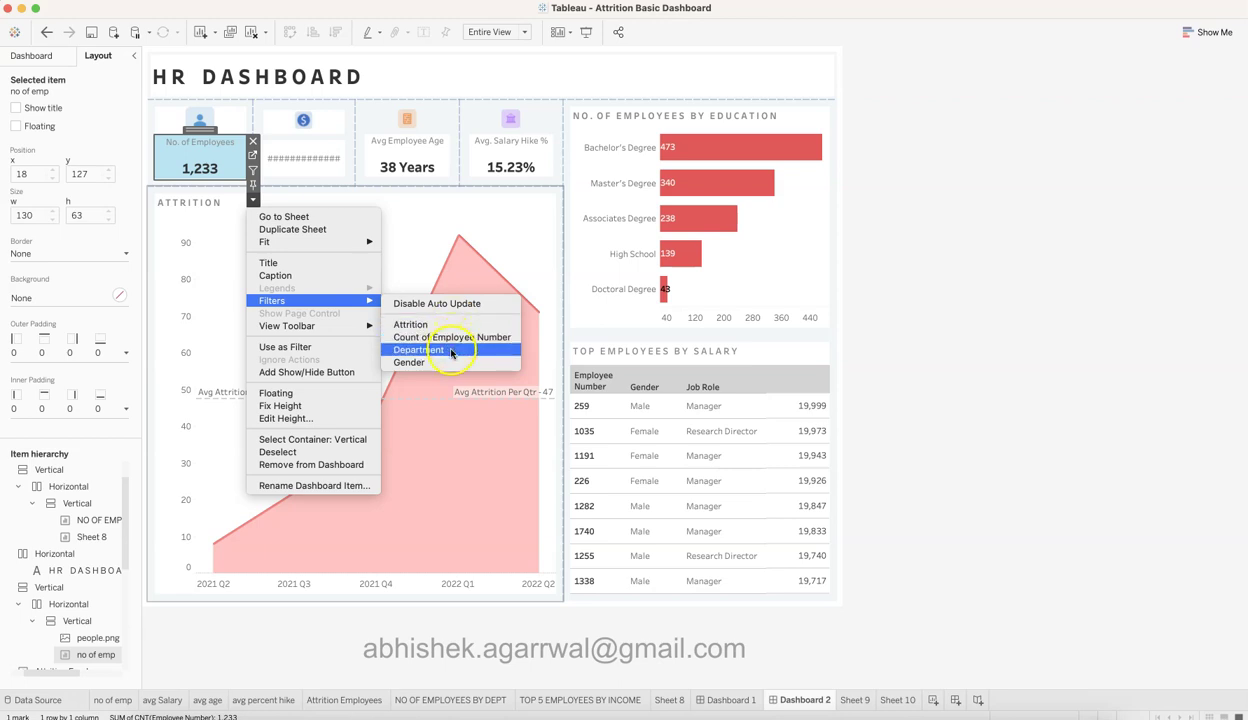
left_click(236, 201)
mouse_move(325, 300)
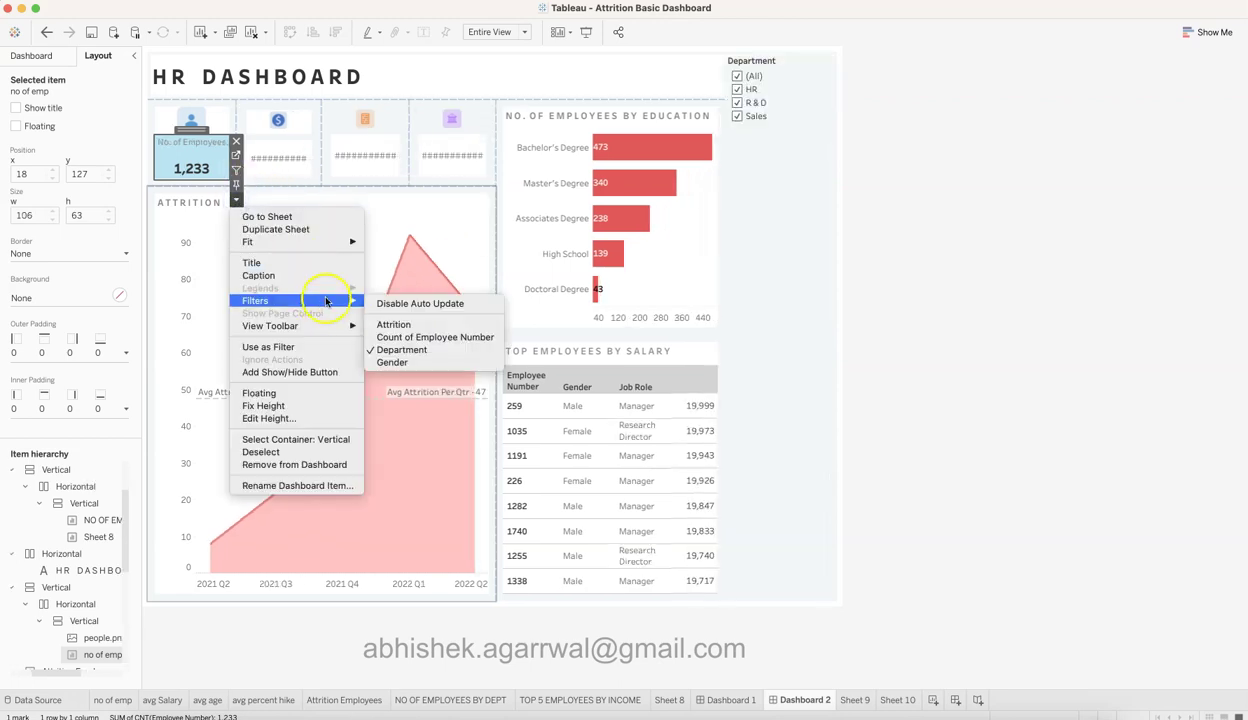
left_click(394, 364)
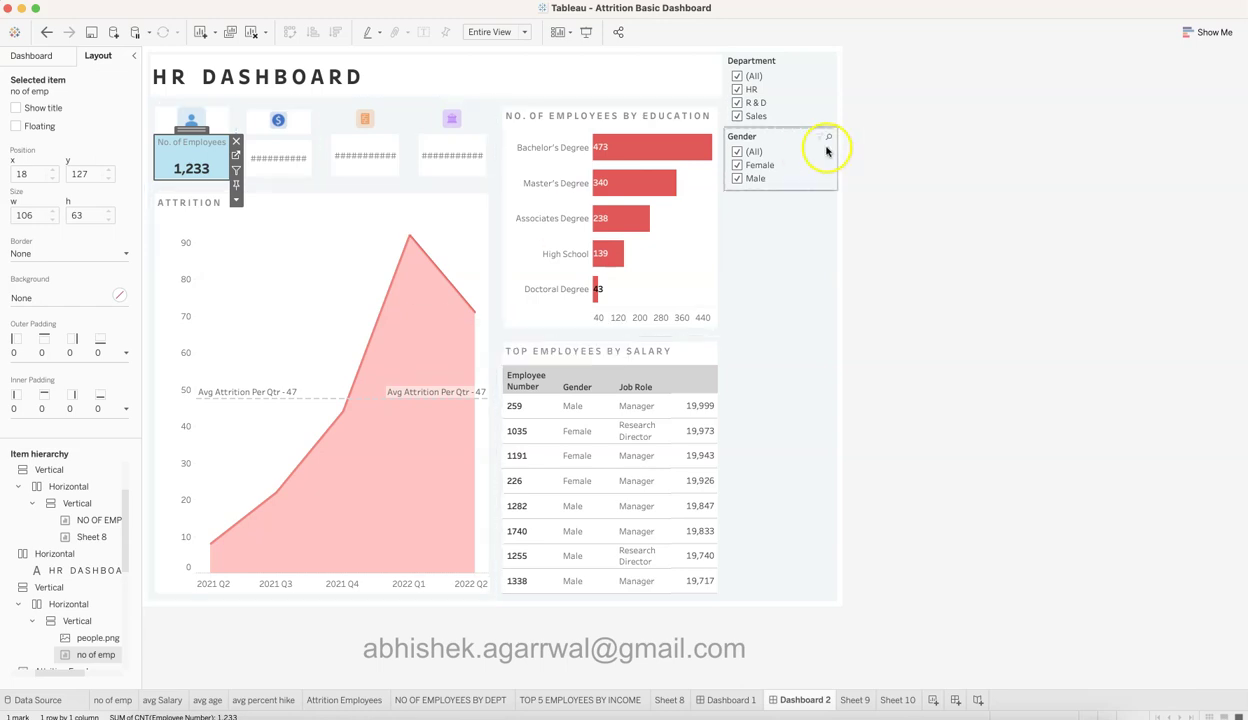
Move the Department and Gender filters into the HR Dashboard title row, with Gender placed before Department
left_click(801, 79)
left_click_drag(790, 55, 701, 78)
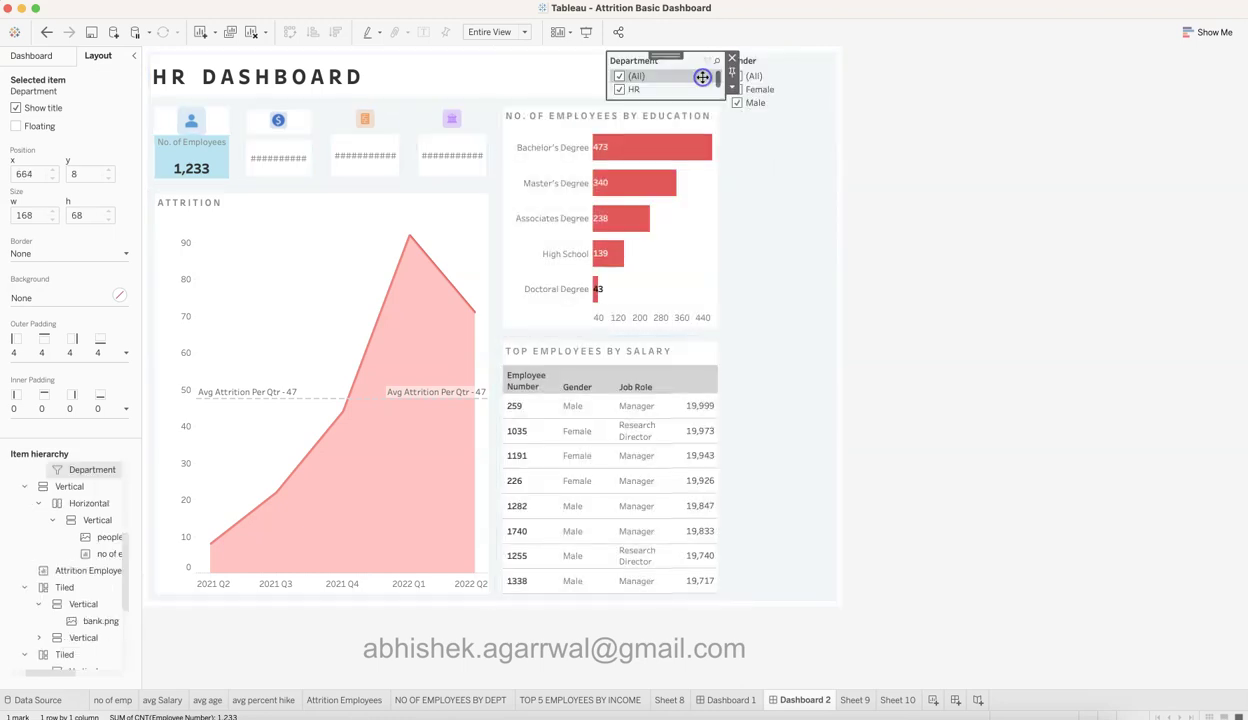
left_click(778, 65)
left_click_drag(778, 56, 596, 72)
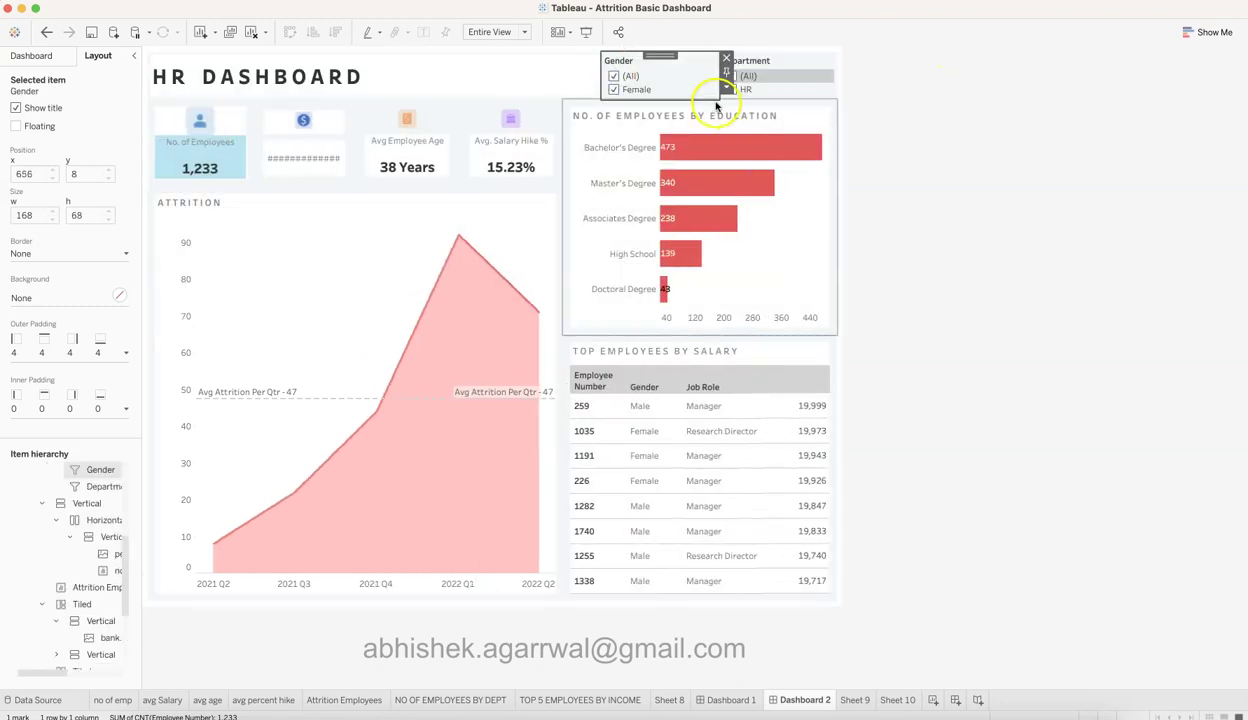
Change the Gender and Department filters to Multiple Values (dropdown)
left_click(726, 87)
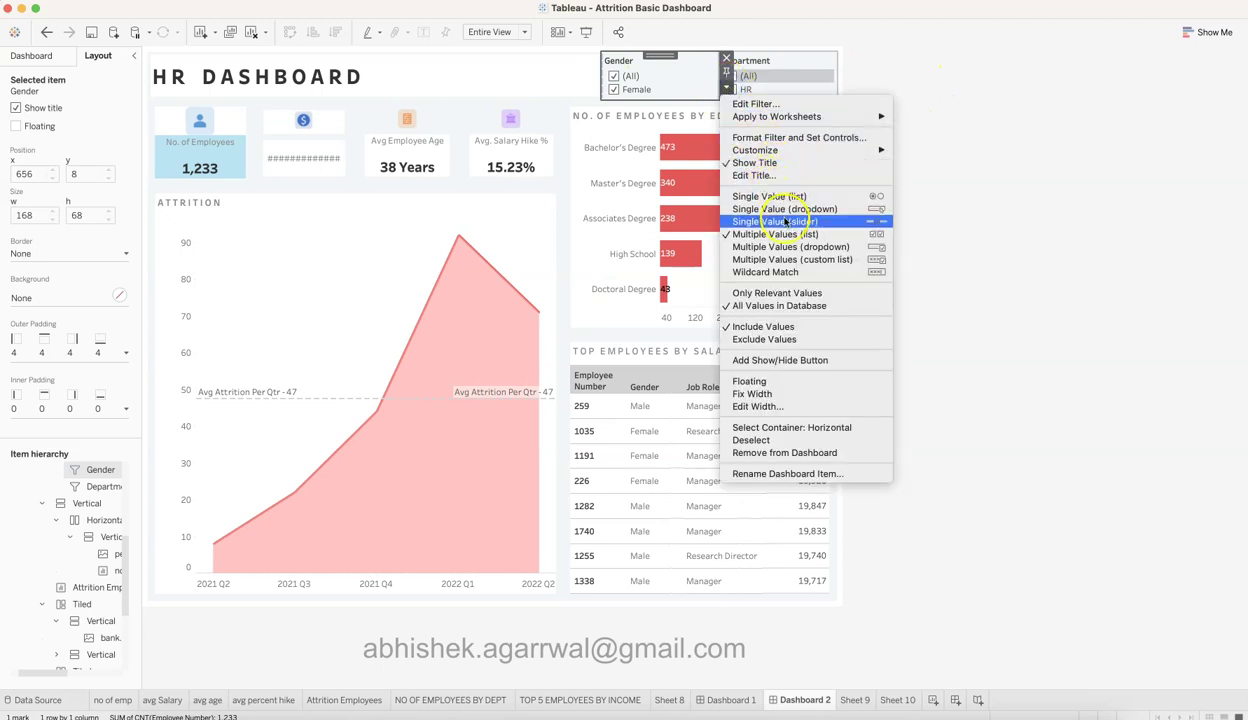
left_click(791, 248)
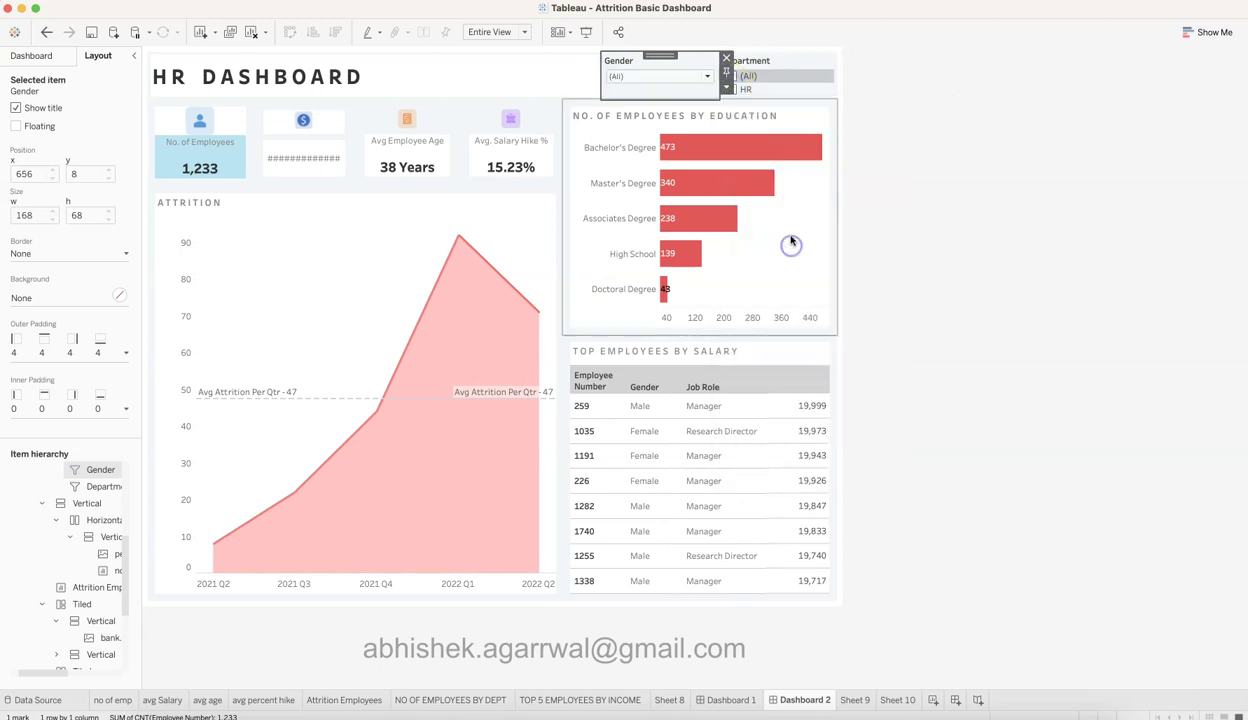
left_click(792, 63)
left_click(842, 87)
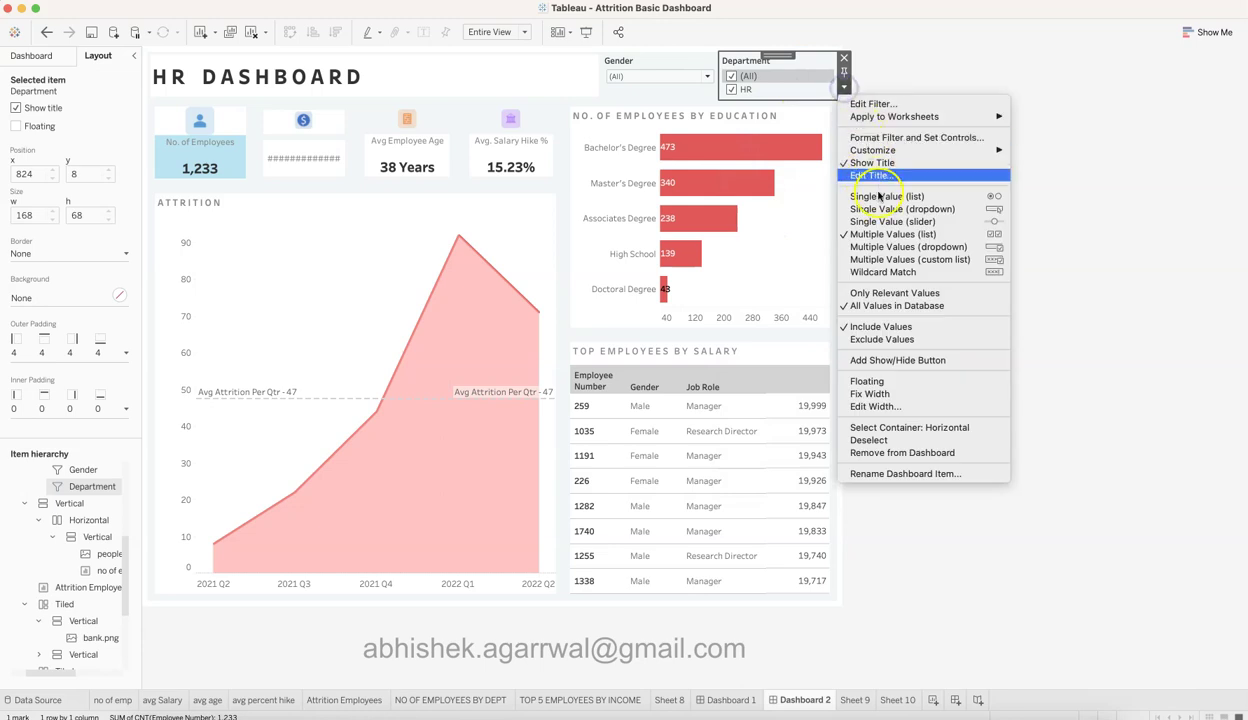
left_click(872, 246)
left_click(969, 157)
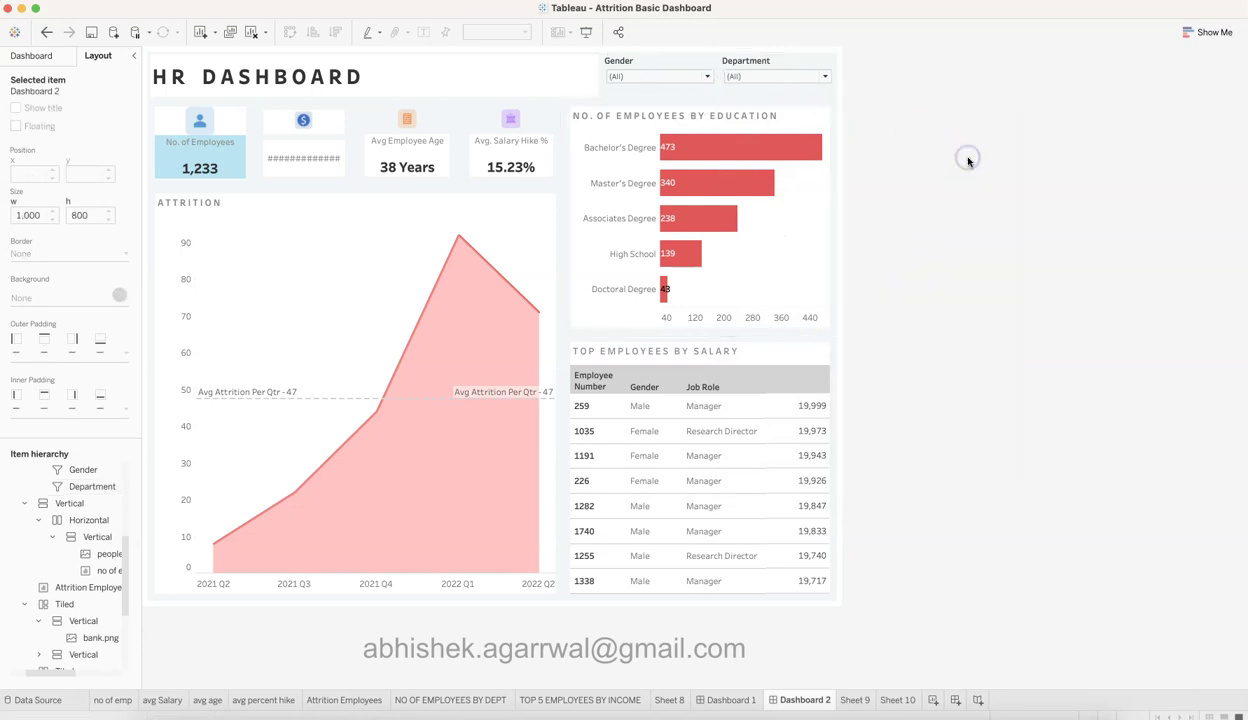
Give the horizontal container holding the HR Dashboard title and filters a white background
left_click(585, 84)
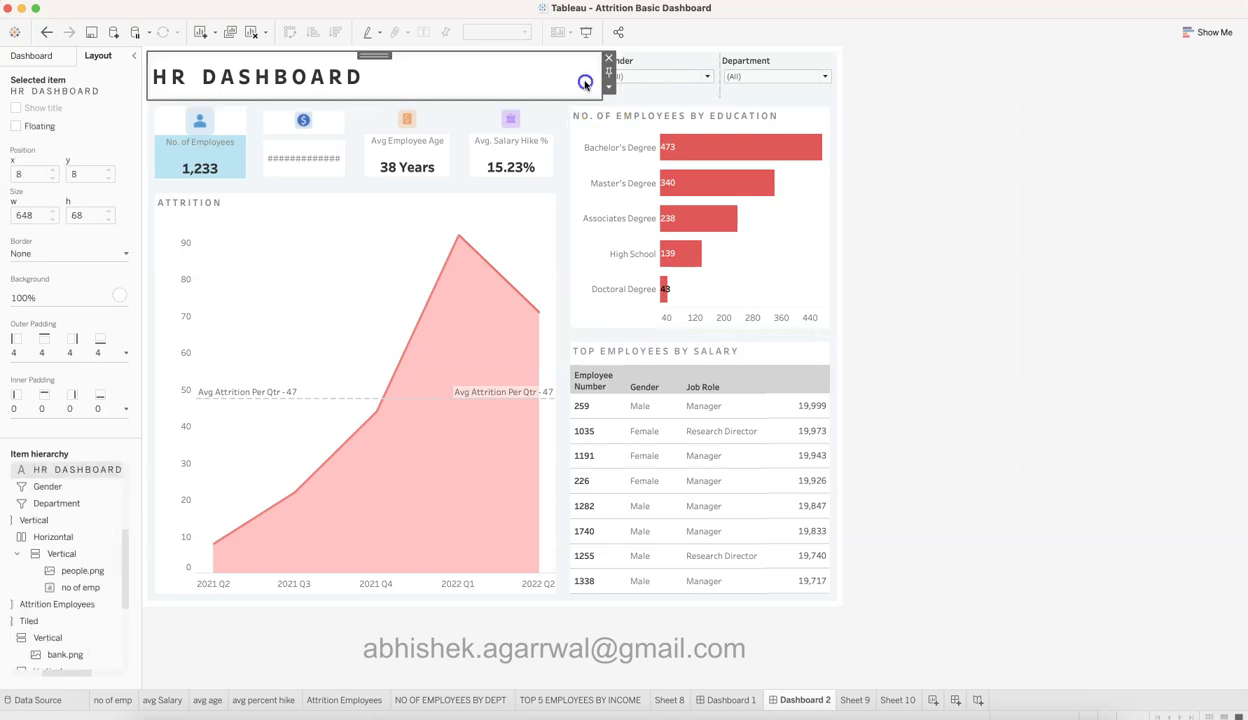
double_click(380, 54)
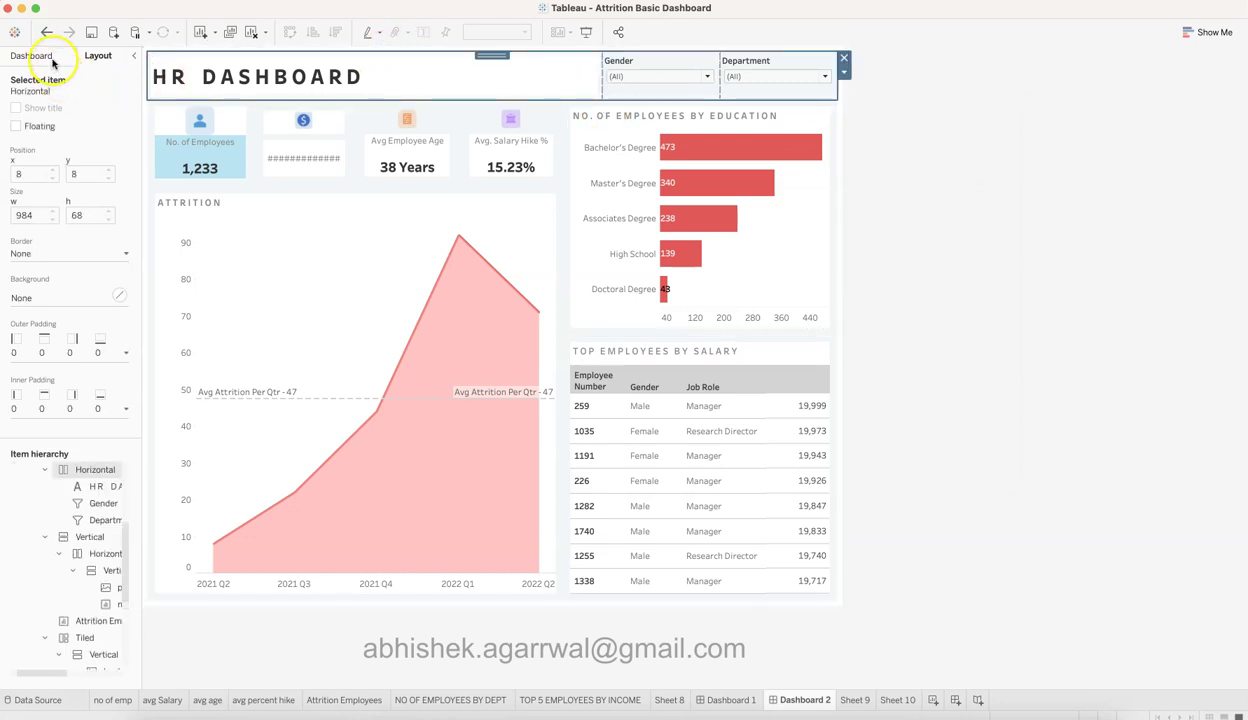
left_click(121, 295)
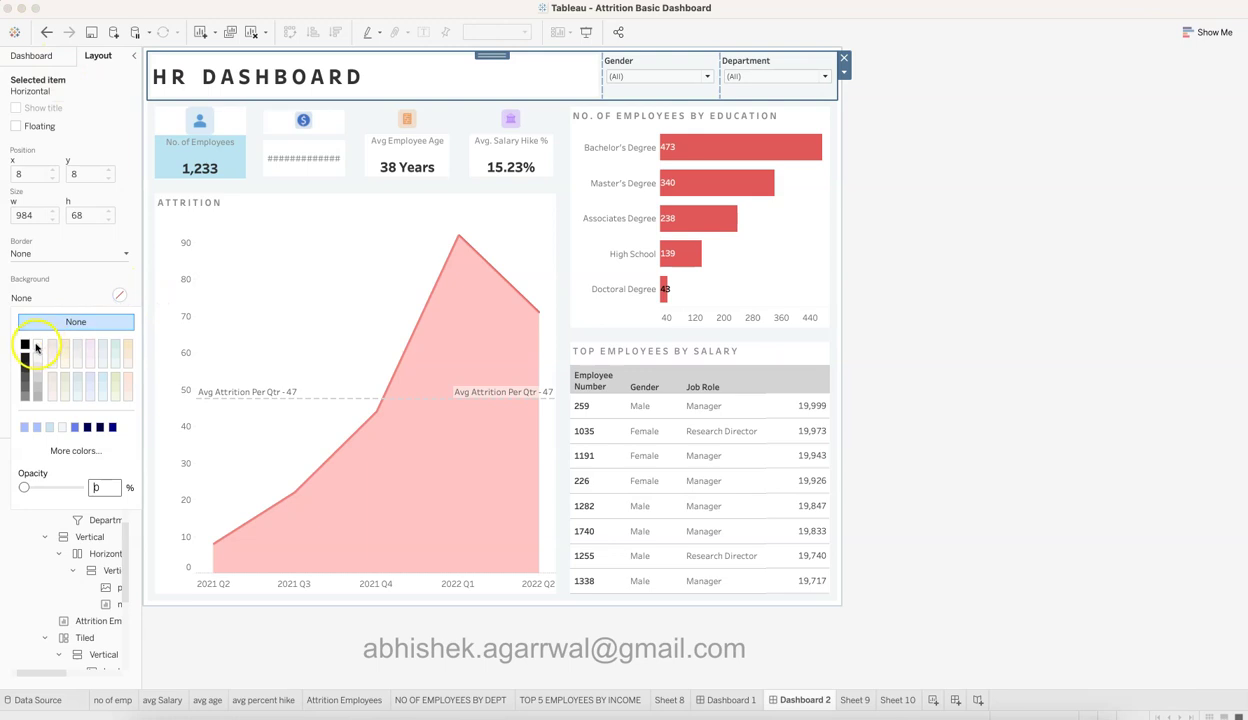
left_click(37, 343)
left_click(922, 235)
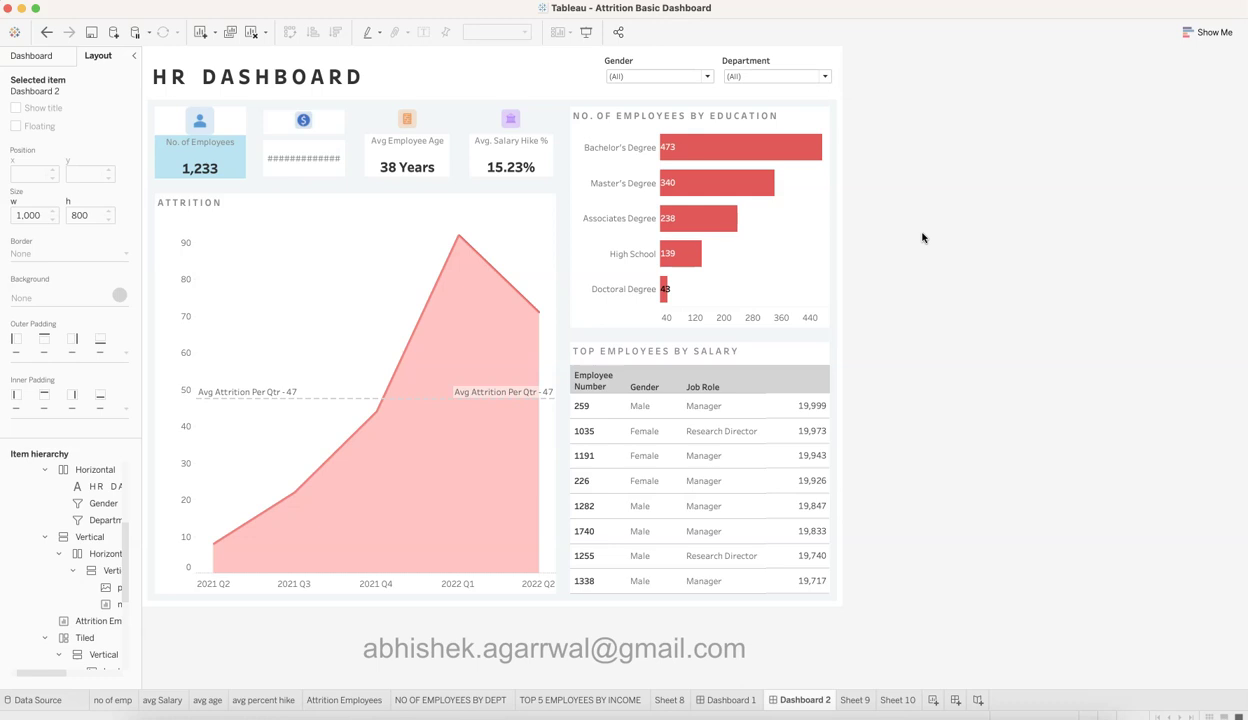
Compare the finished layout of Dashboard 2 with Dashboard 1, clearing the highlight on the No. of Employees card
left_click(735, 699)
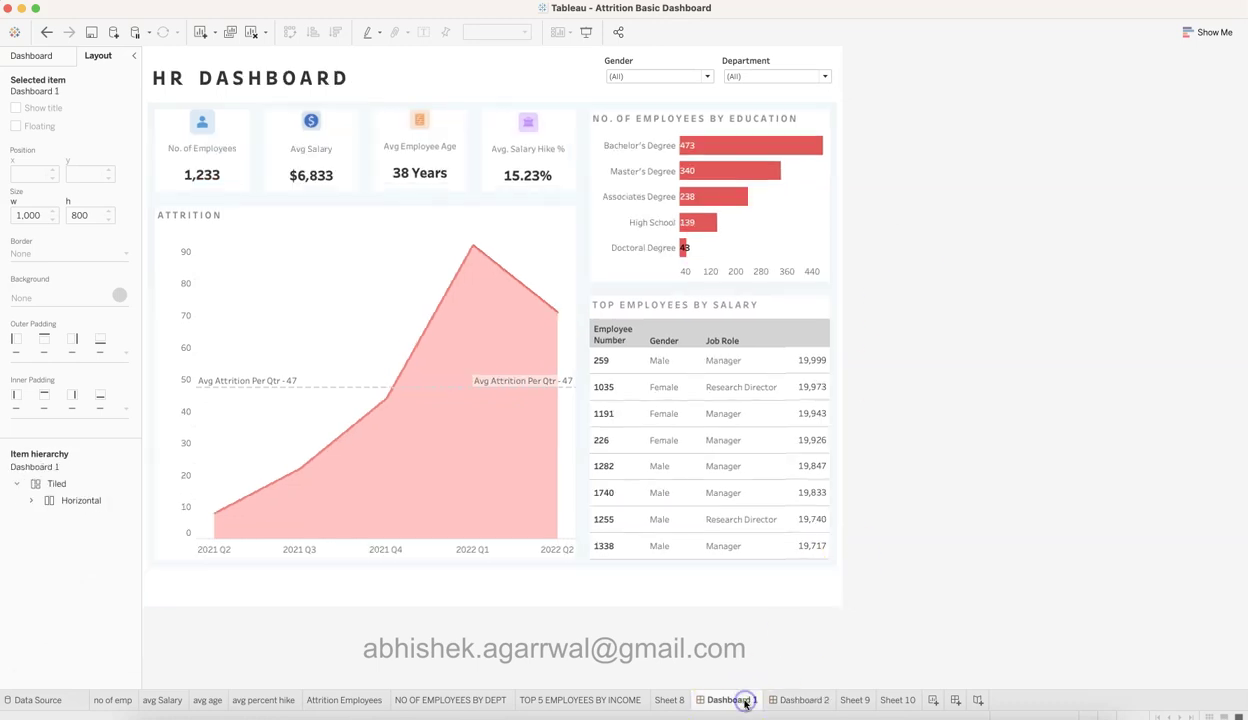
left_click(802, 702)
left_click(936, 489)
left_click(197, 163)
left_click(1089, 312)
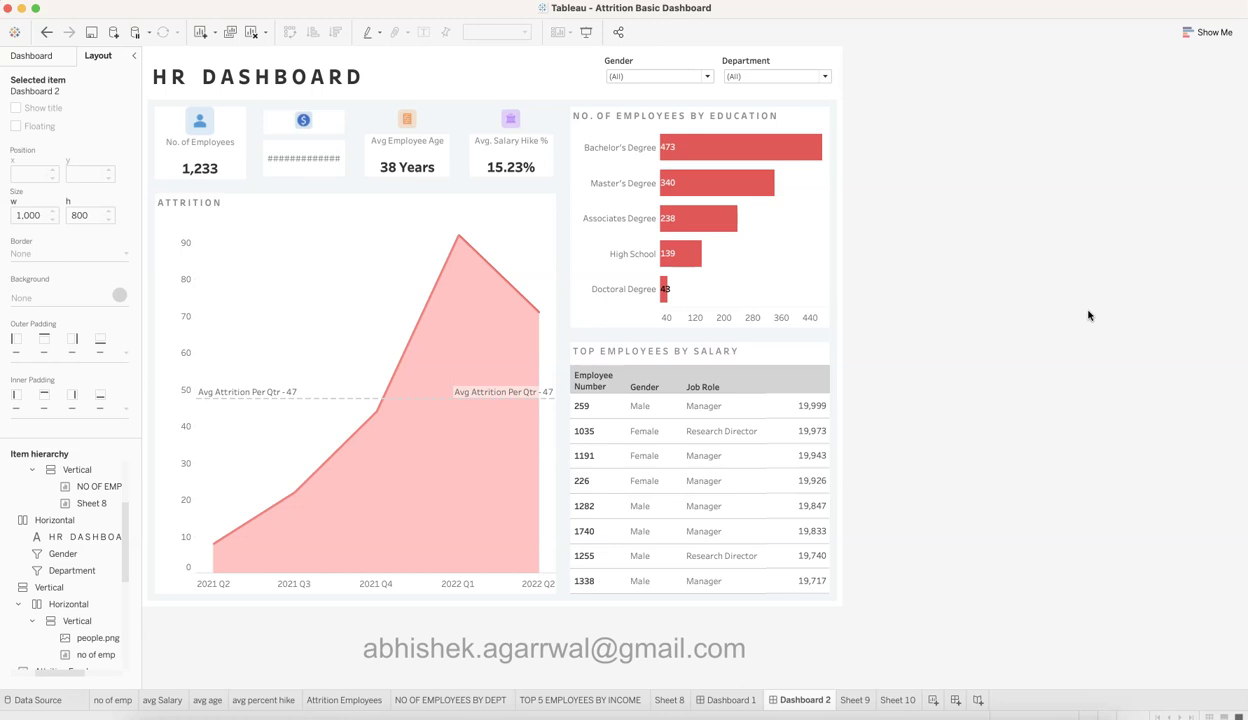
left_click(745, 699)
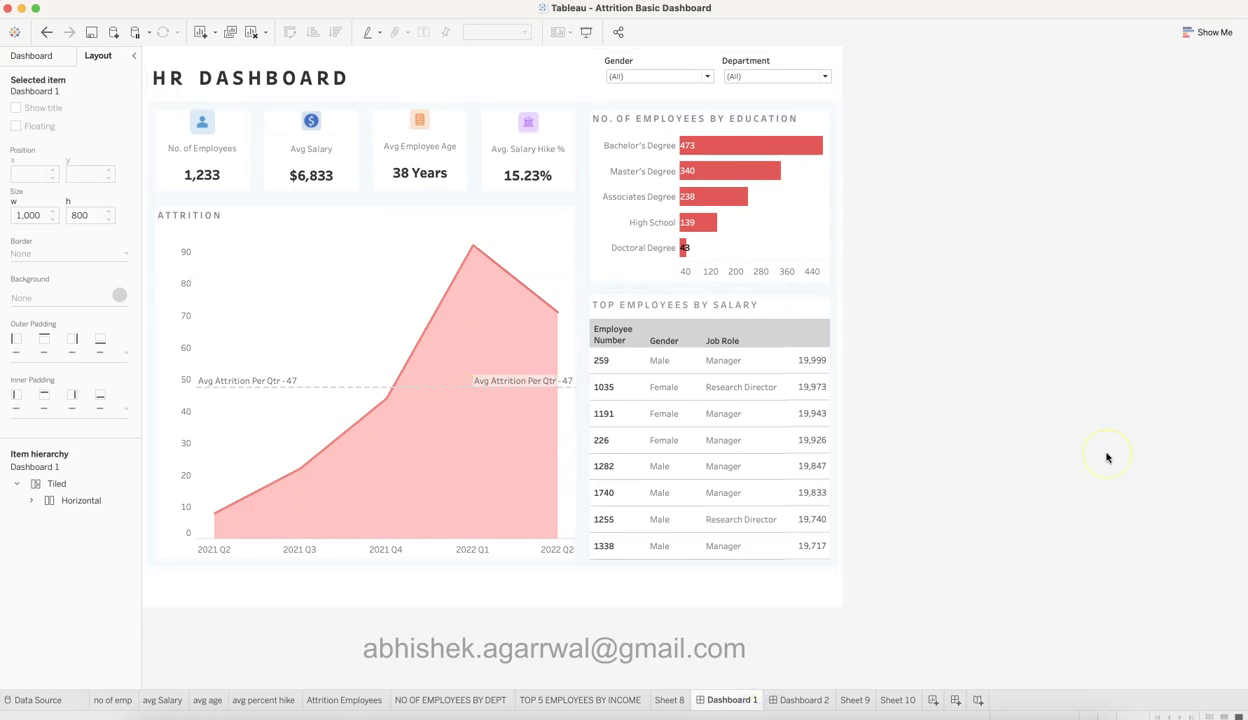